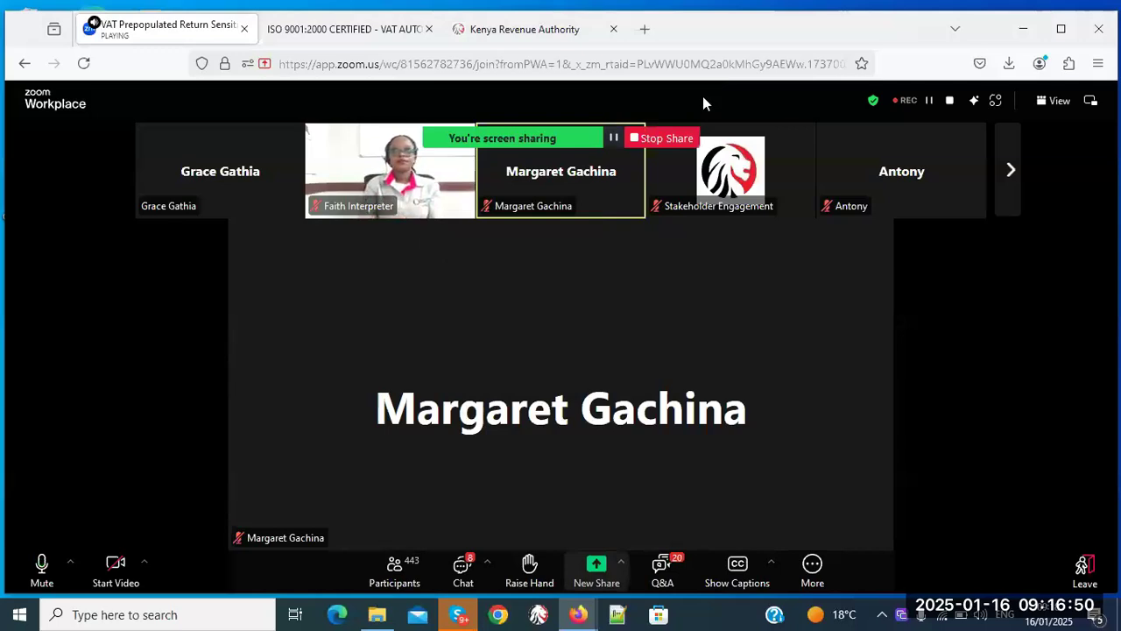
- Open a new blank Firefox tab beside the Zoom meeting and KRA tabs
mouse_move(545, 32)
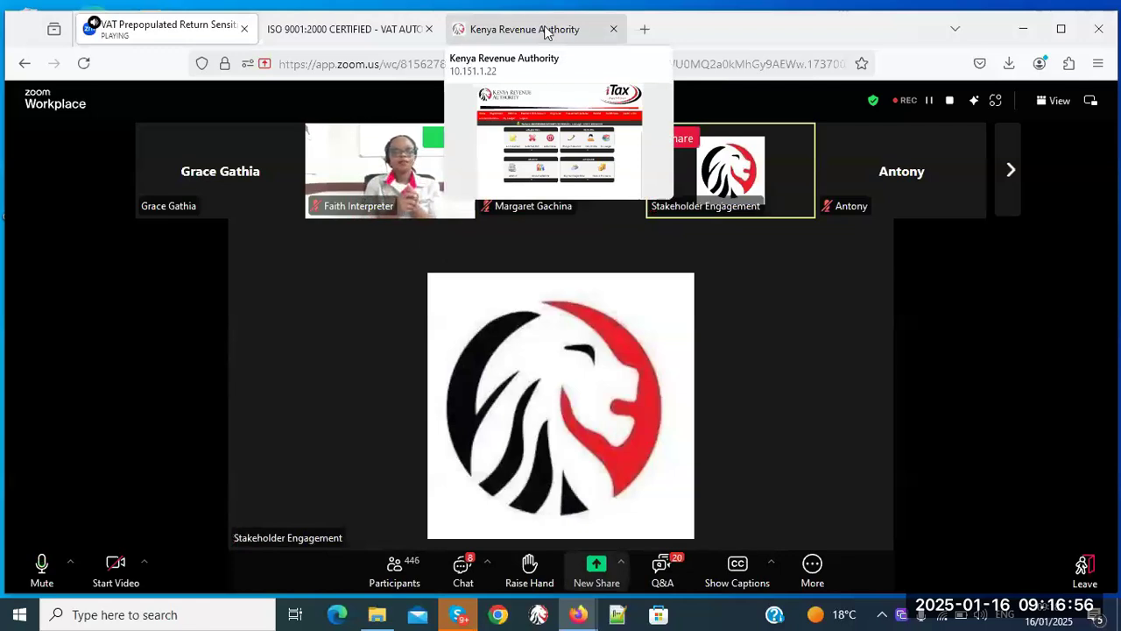
mouse_move(405, 30)
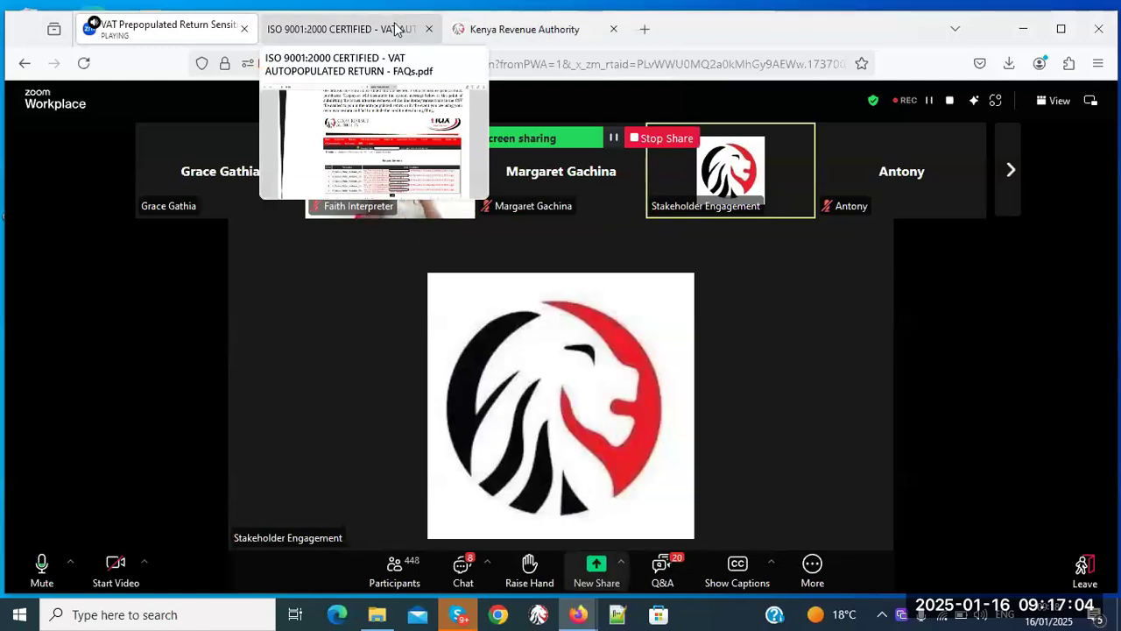
click(647, 30)
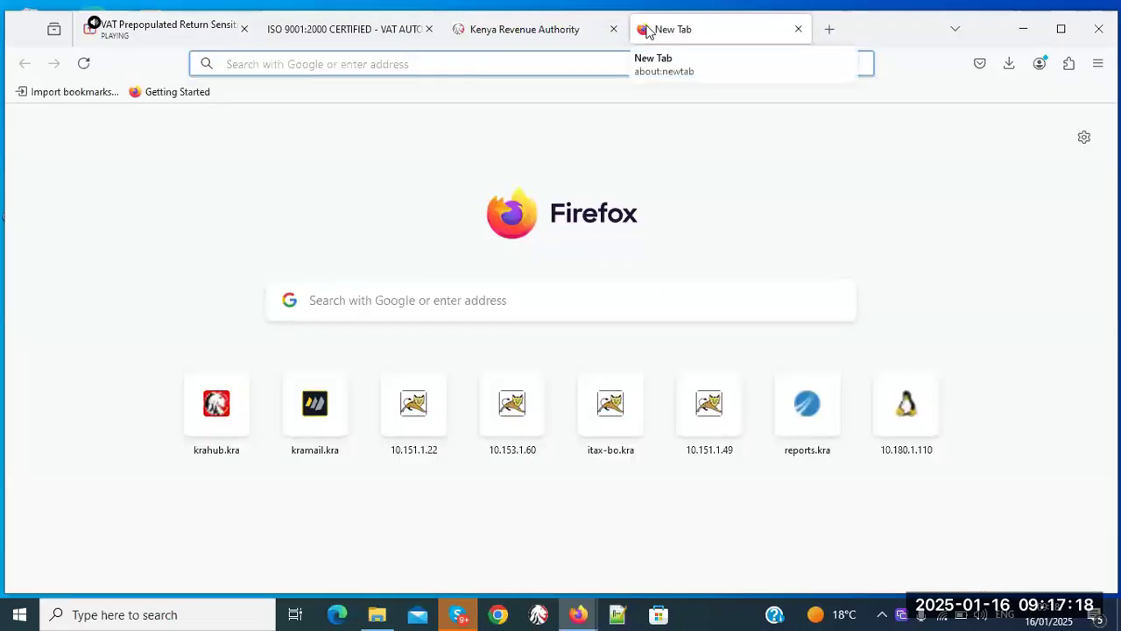
text(krawebes)
key(BackSpace)
key(BackSpace)
text(site)
key(Return)
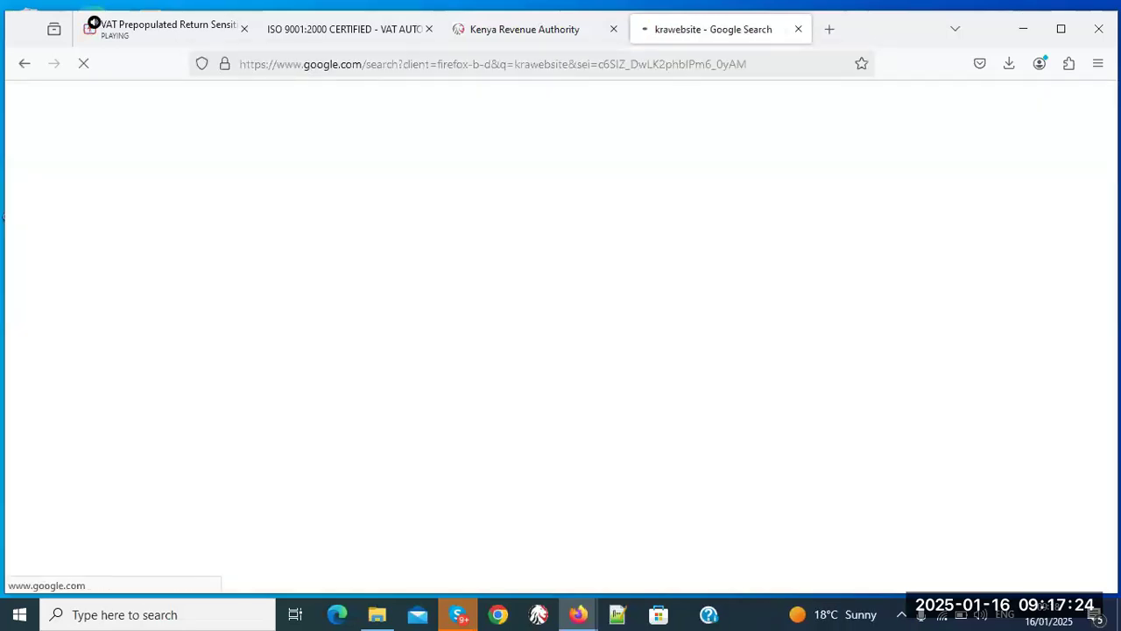
click(213, 300)
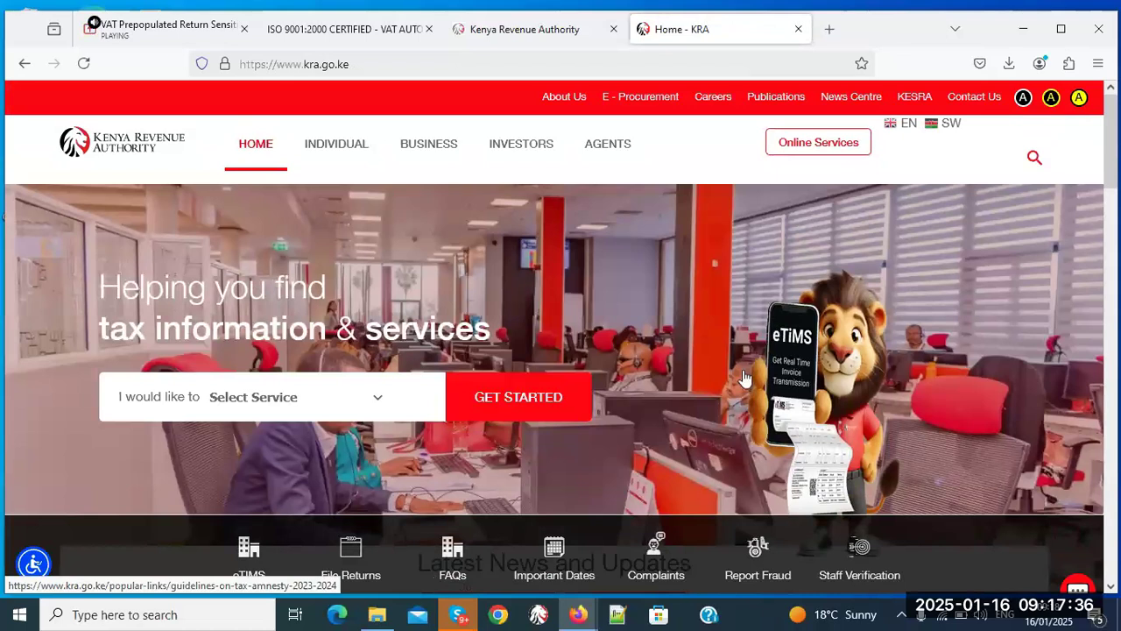
- Open the KRA Publications downloads and browse to page 3 of the listings
click(766, 100)
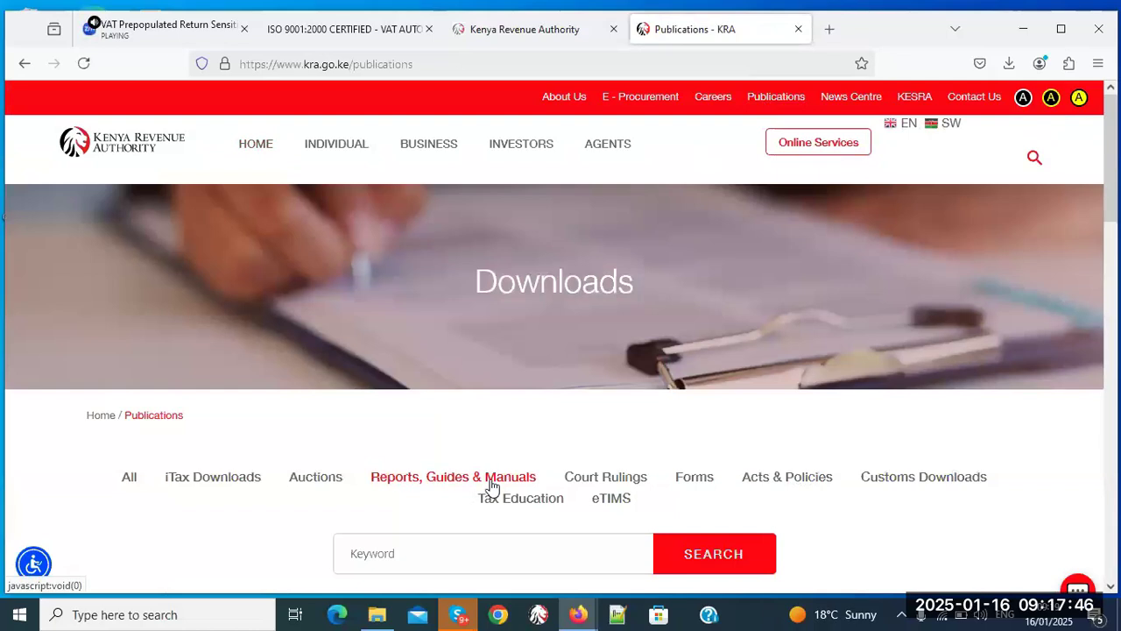
drag(1114, 198, 1118, 436)
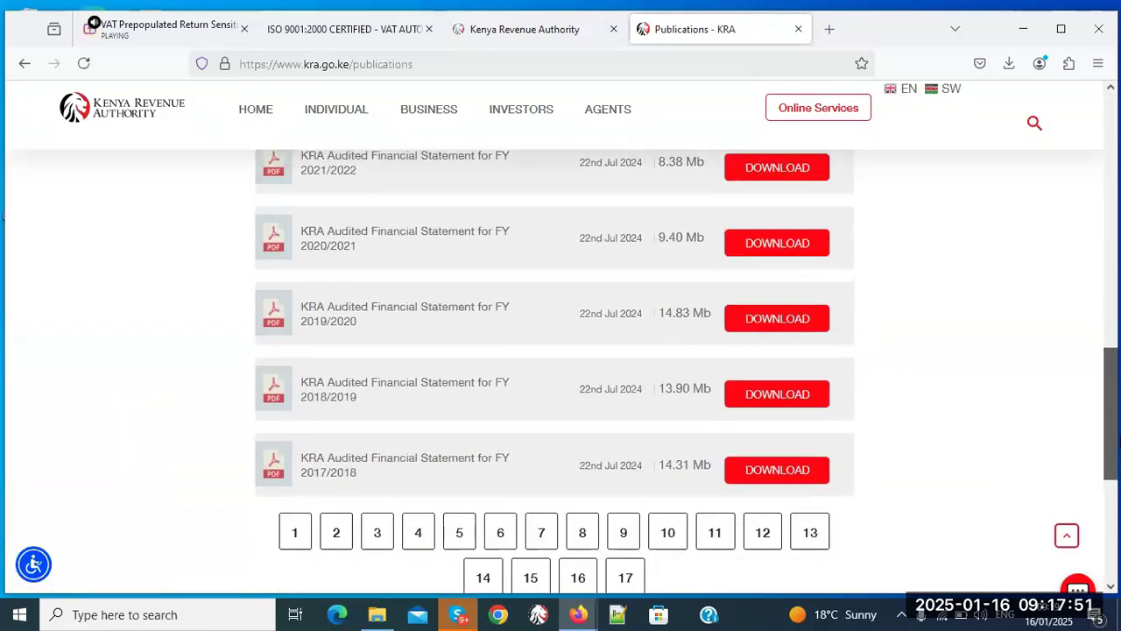
click(375, 534)
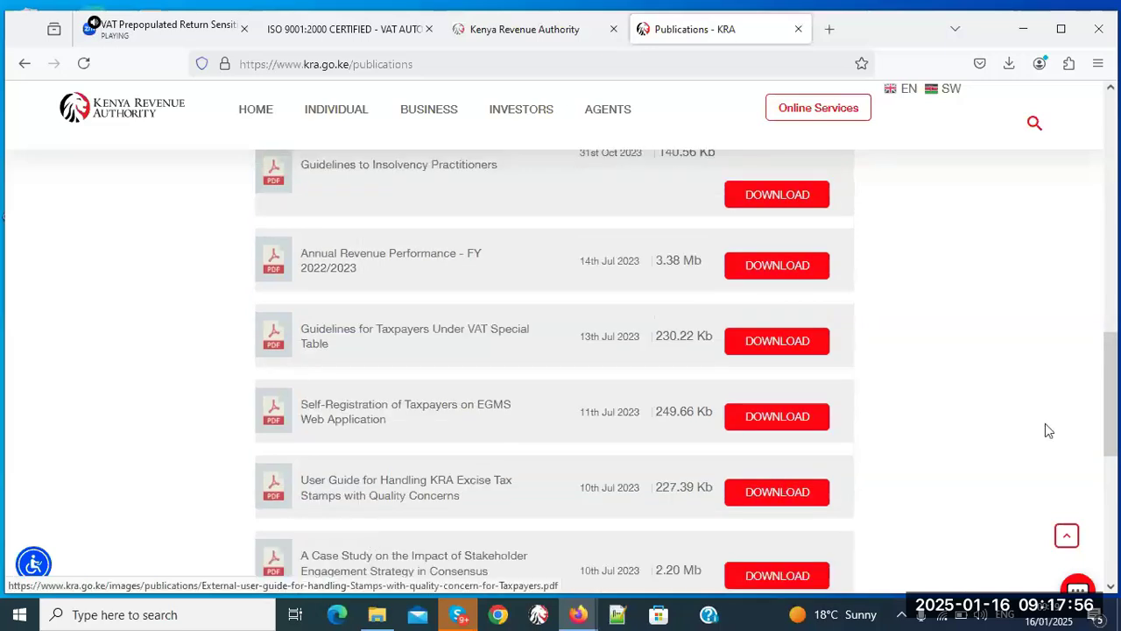
drag(1116, 358, 1114, 216)
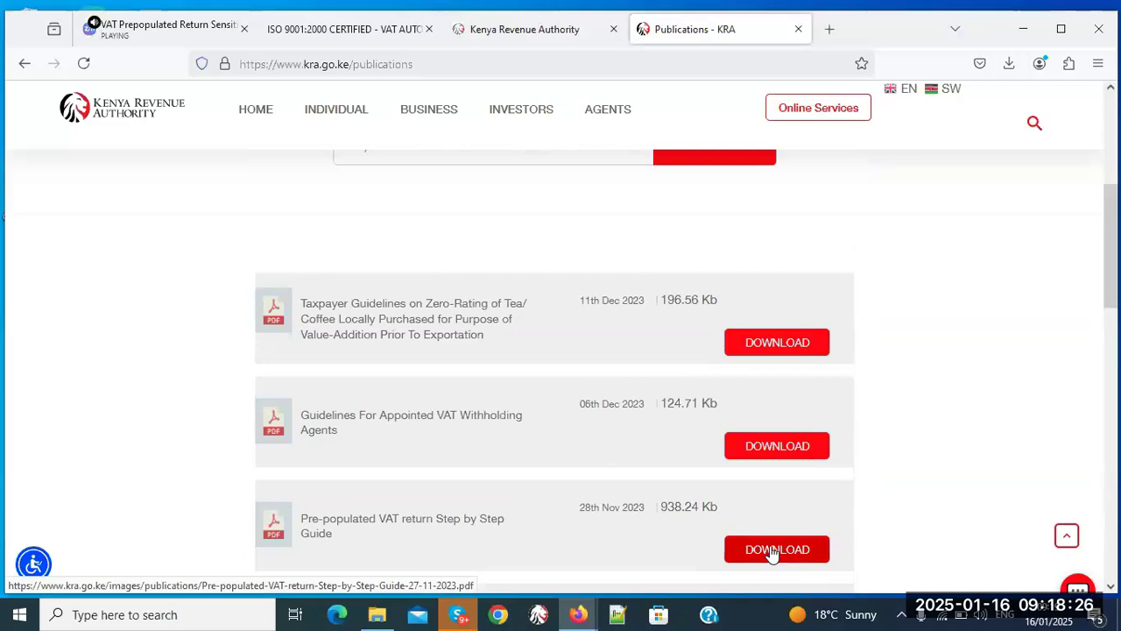
click(1116, 163)
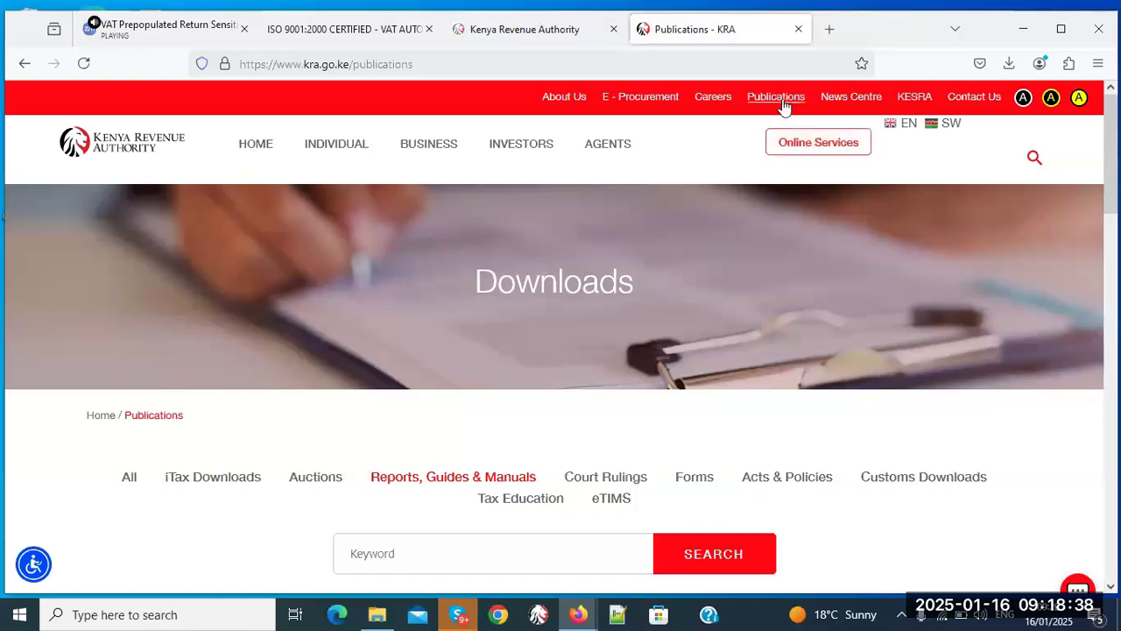
- Filter downloads to Tax Education, then return to the auto-populated VAT return FAQ PDF
click(526, 506)
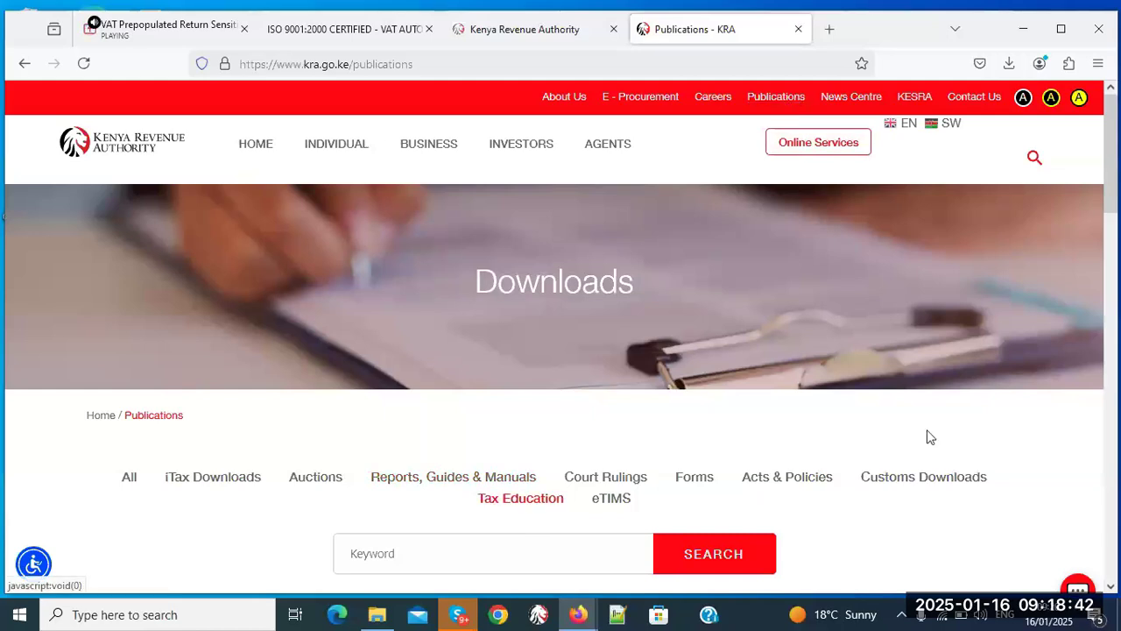
drag(1113, 154, 1114, 250)
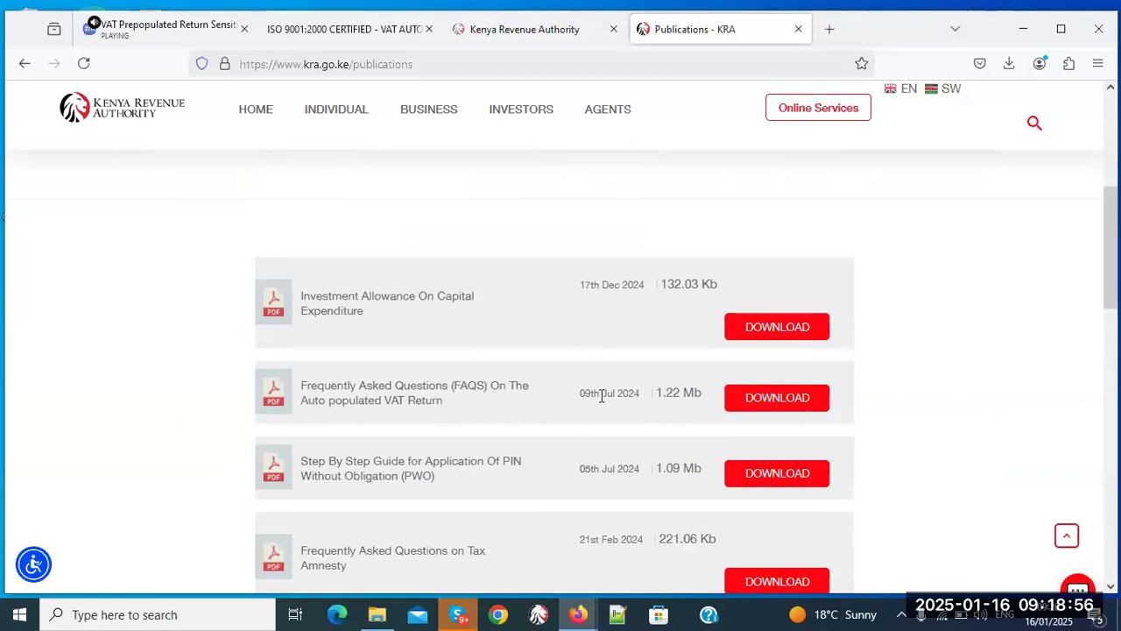
click(368, 37)
drag(1113, 321, 1113, 181)
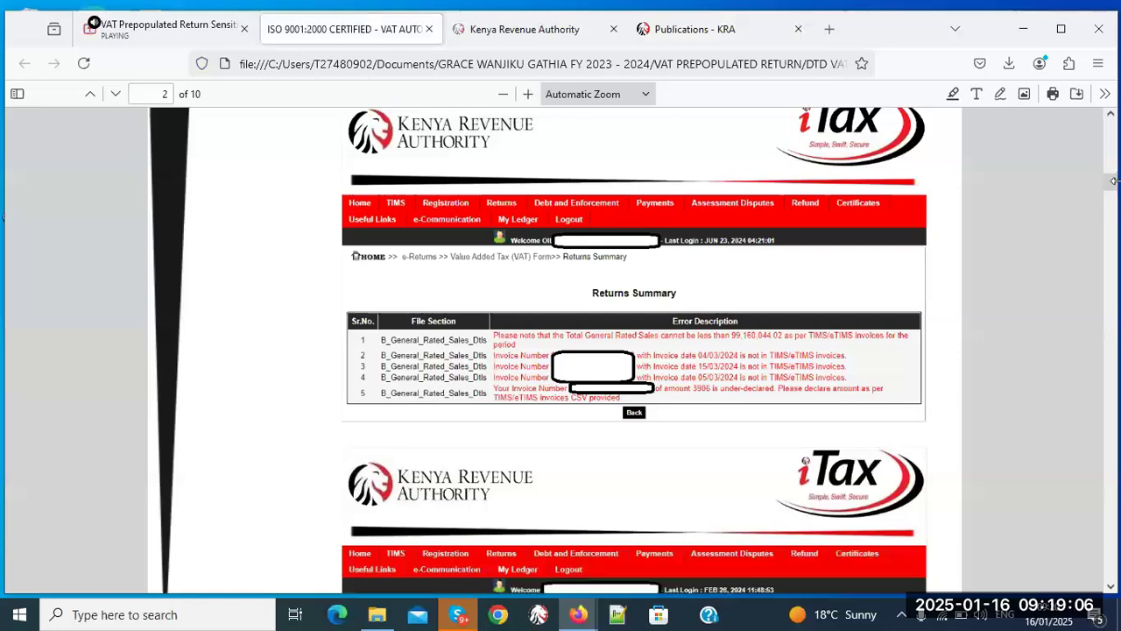
- Read the FAQ's Returns Summary error examples on pages 2–4, then return to Publications - KRA
scroll(1113, 181, up, 2)
drag(1111, 181, 1115, 279)
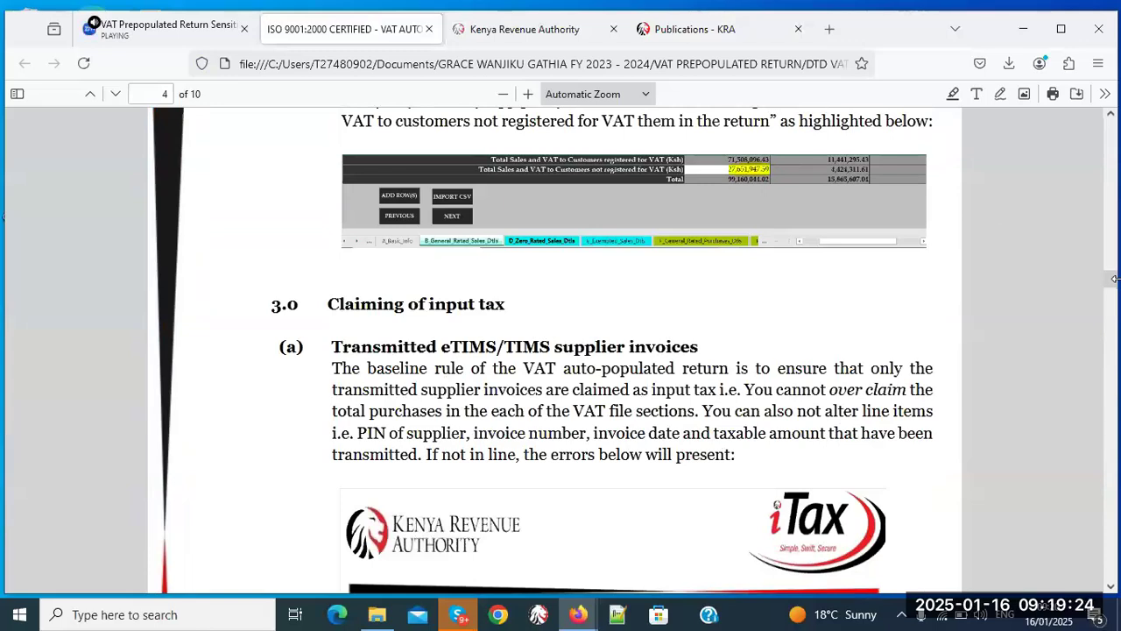
key(ctrl+Tab)
key(ctrl+Tab)
drag(1107, 253, 1114, 162)
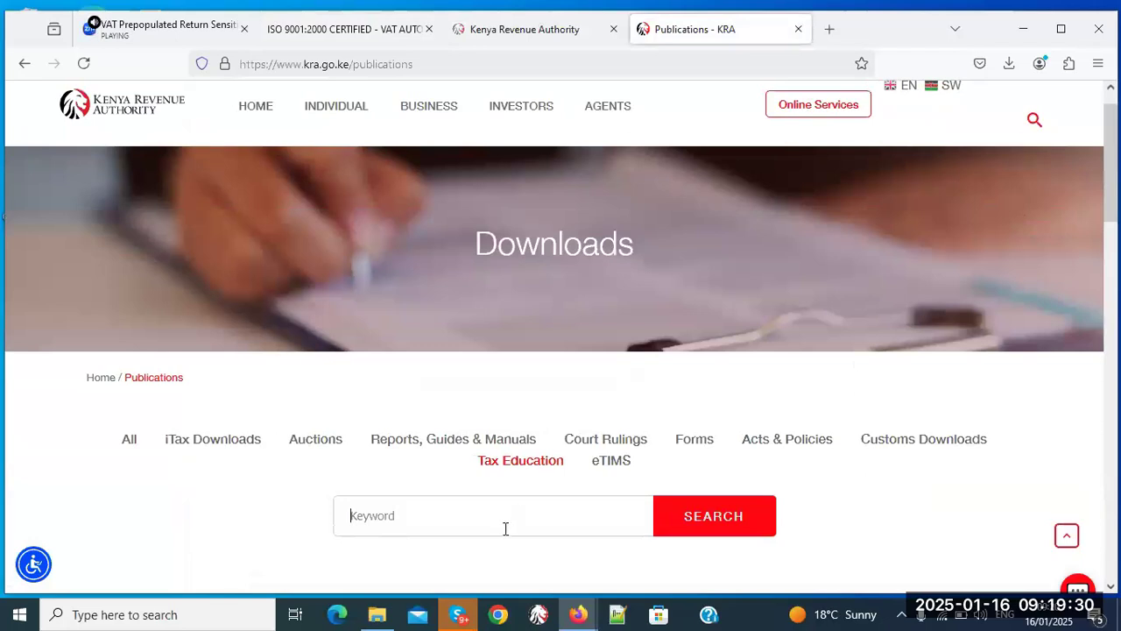
- Search KRA publications for the keyword 'list' and scroll through the results
text(list)
click(708, 535)
scroll(554, 368, down, 4)
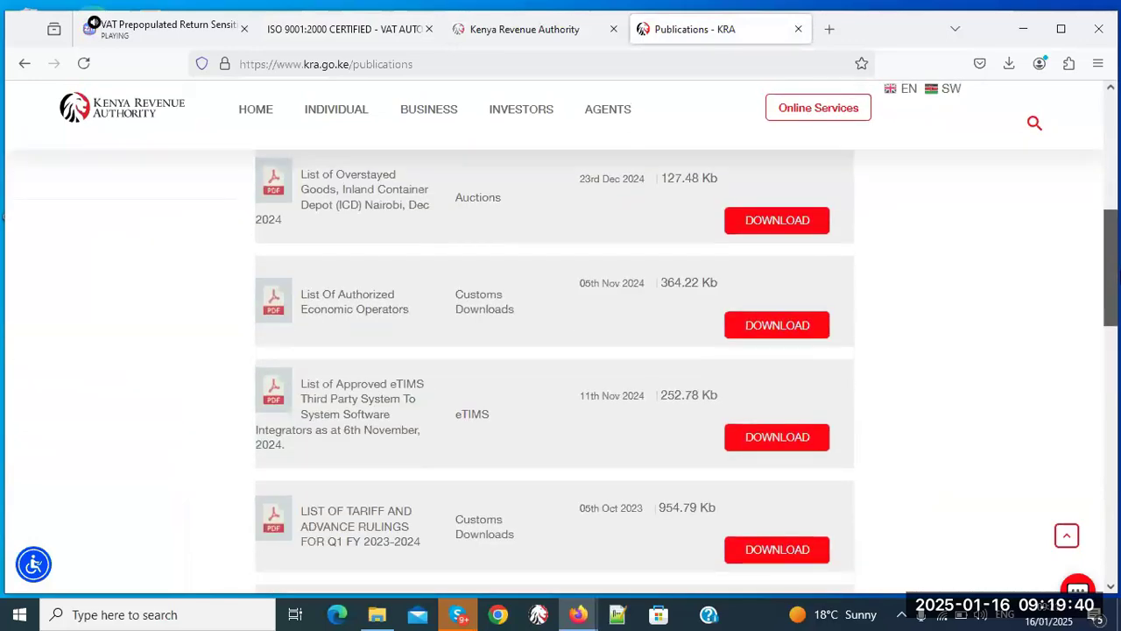
scroll(1115, 319, down, 3)
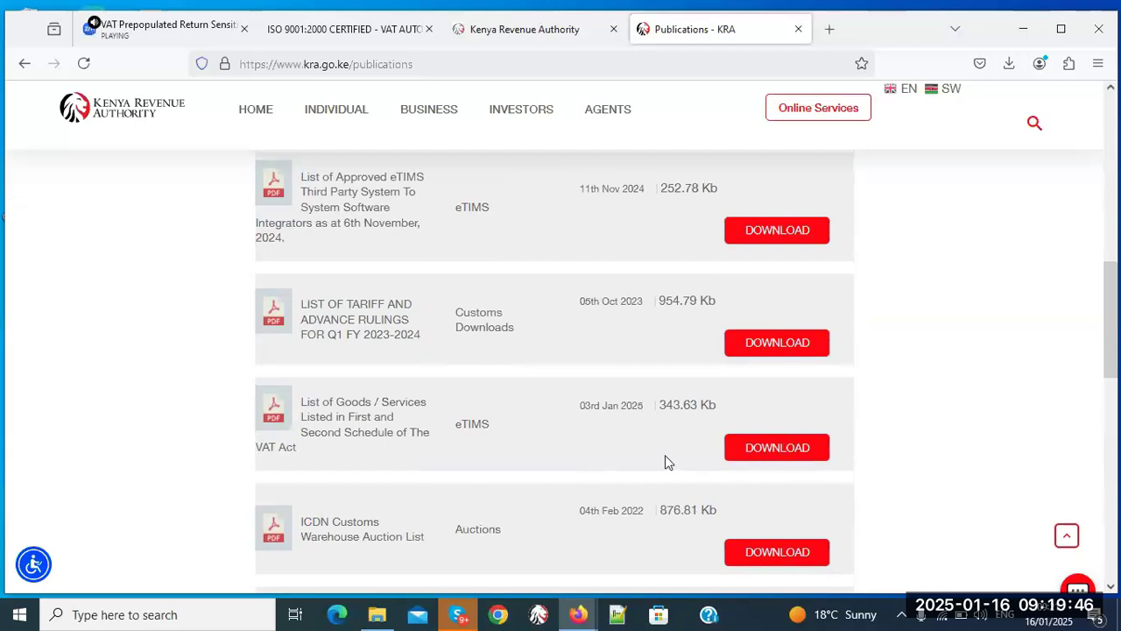
scroll(666, 461, down, 2)
scroll(554, 368, down, 1)
scroll(1117, 460, down, 3)
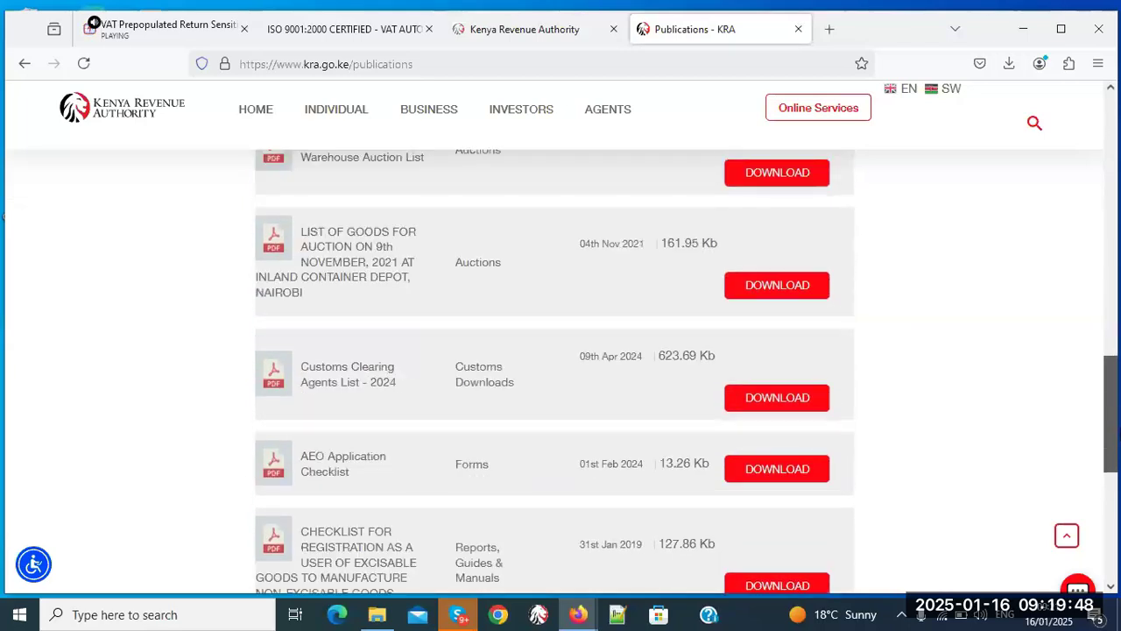
drag(1117, 460, 1113, 375)
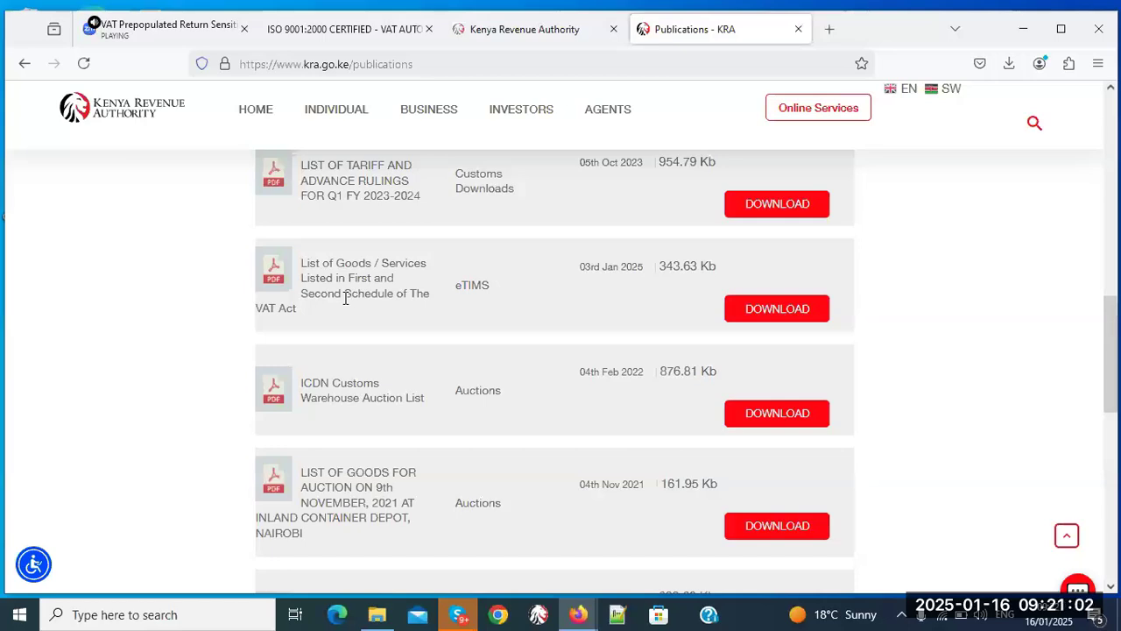
- Switch to the VAT FAQ PDF and scroll back to page 1, the Introduction
click(391, 38)
drag(1111, 281, 1113, 127)
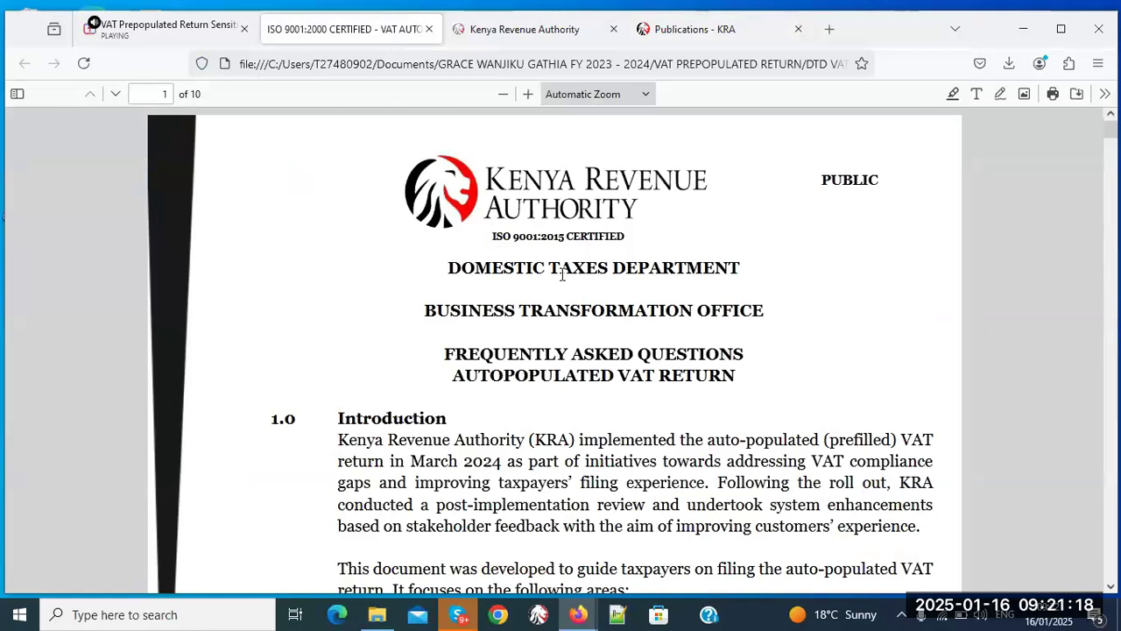
- Log out of the iTax portal and return to its login page
click(524, 32)
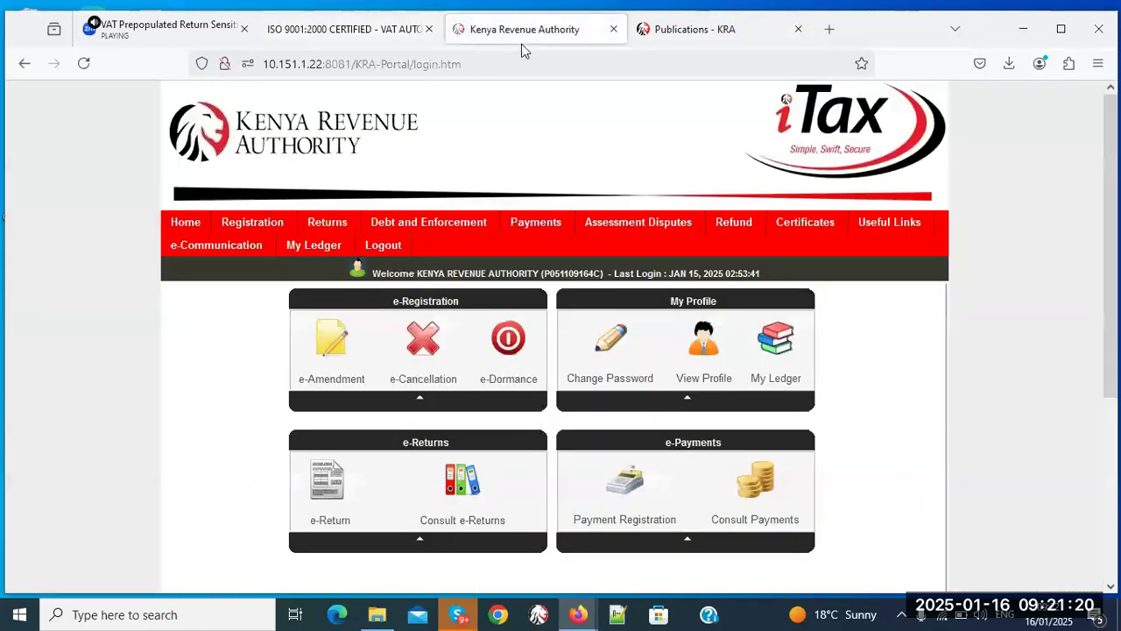
click(383, 246)
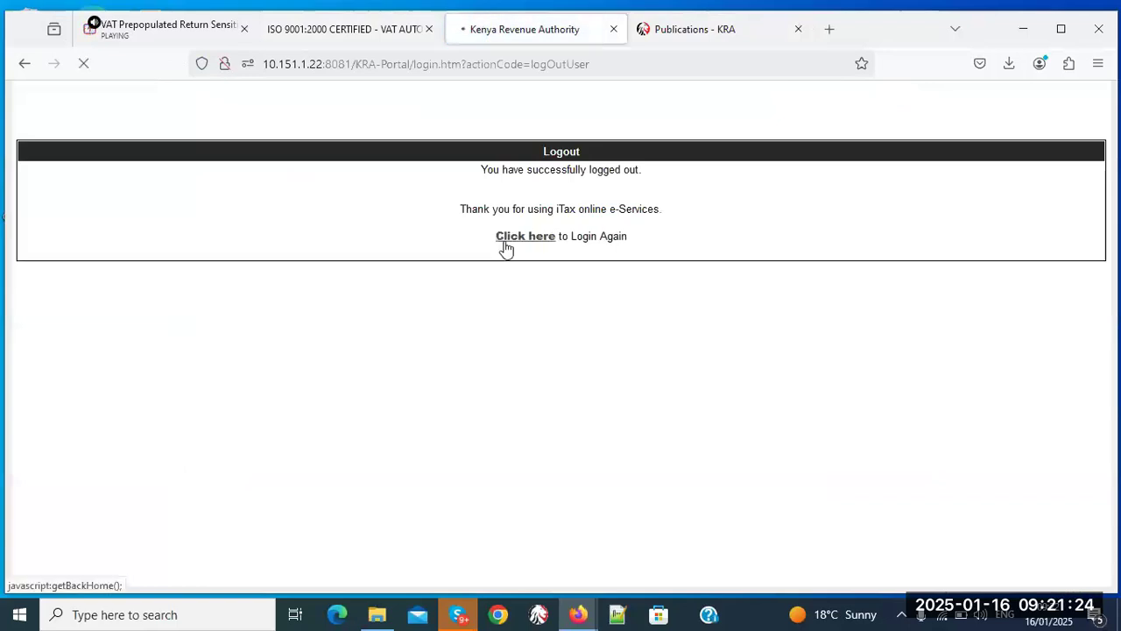
click(506, 245)
- Log in to iTax with the taxpayer PIN, account password and security stamp answer
click(397, 261)
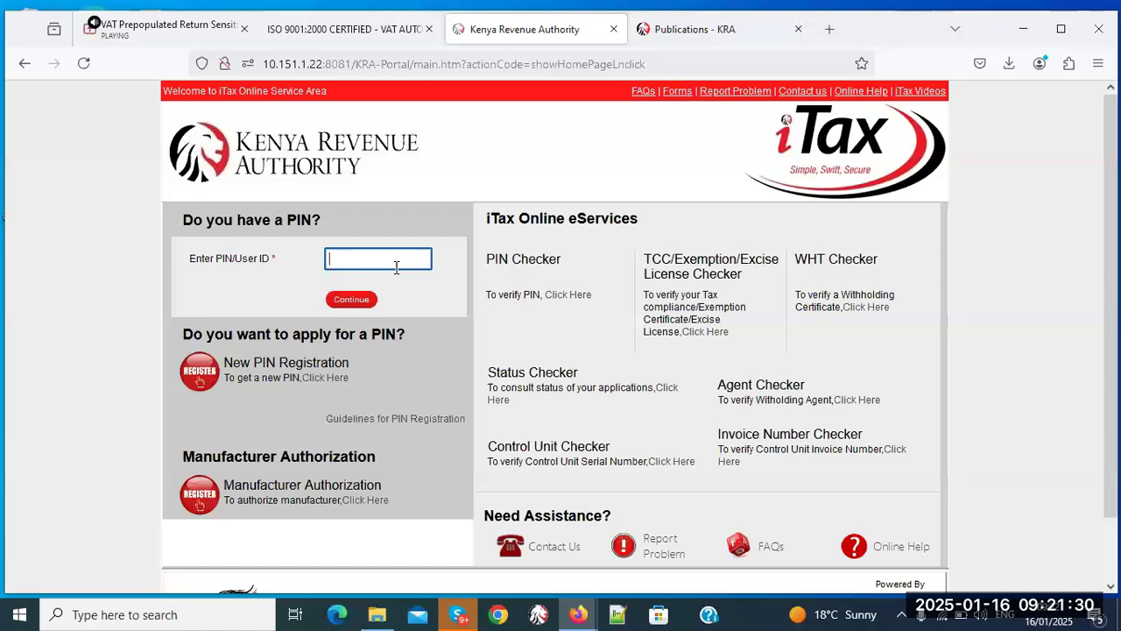
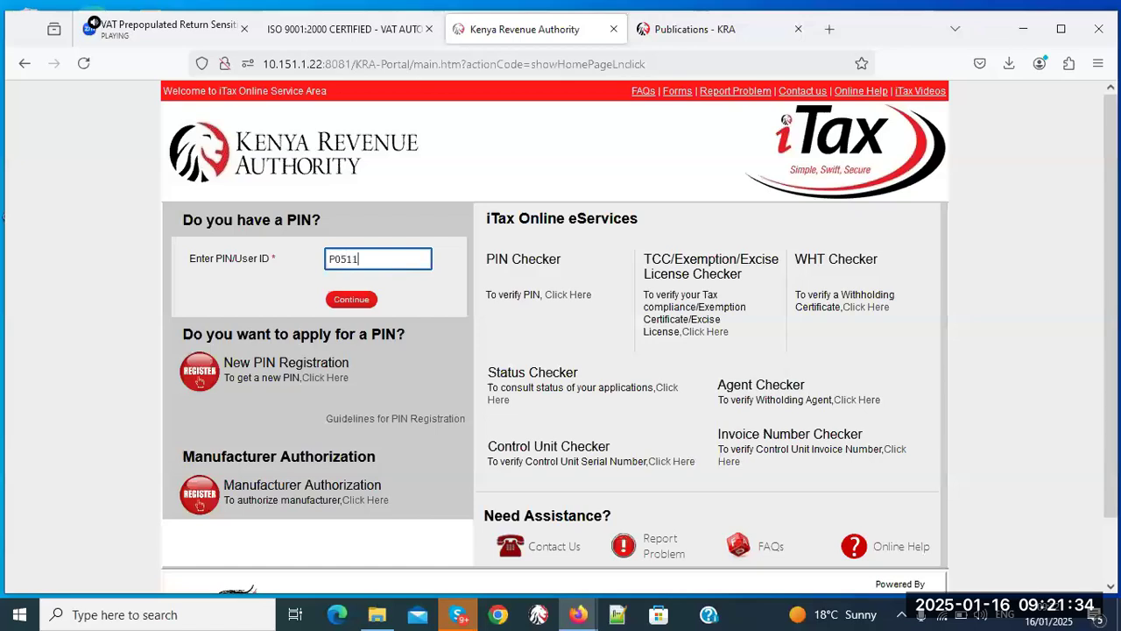
click(355, 301)
click(355, 316)
text(**********)
click(420, 392)
text(1)
click(382, 443)
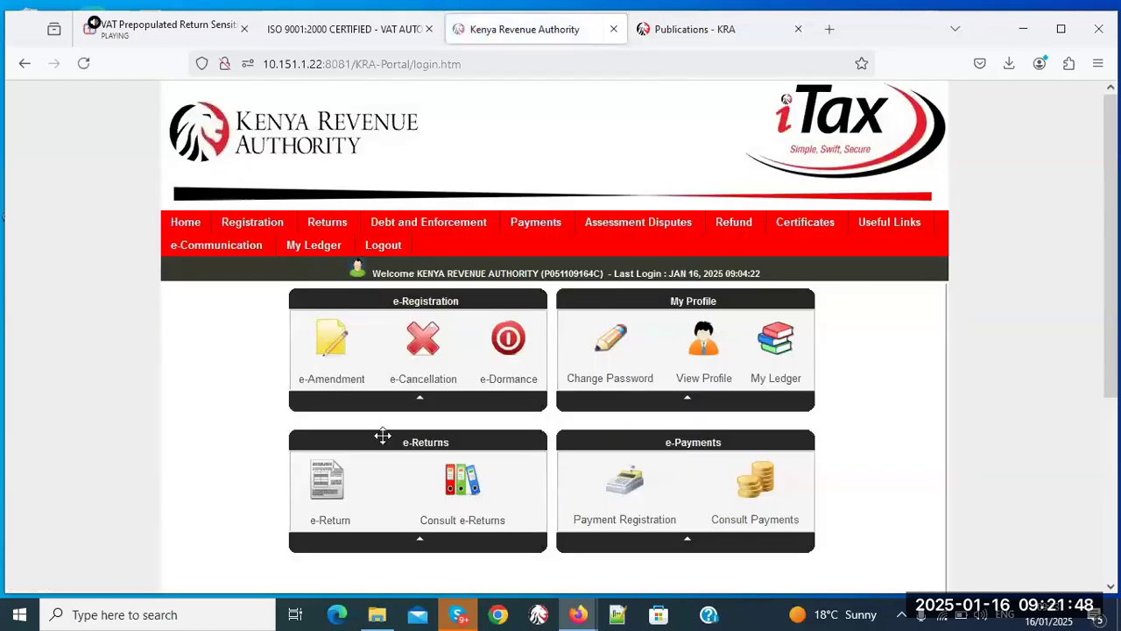
- Start filing a return with Value Added Tax as the tax obligation
mouse_move(342, 230)
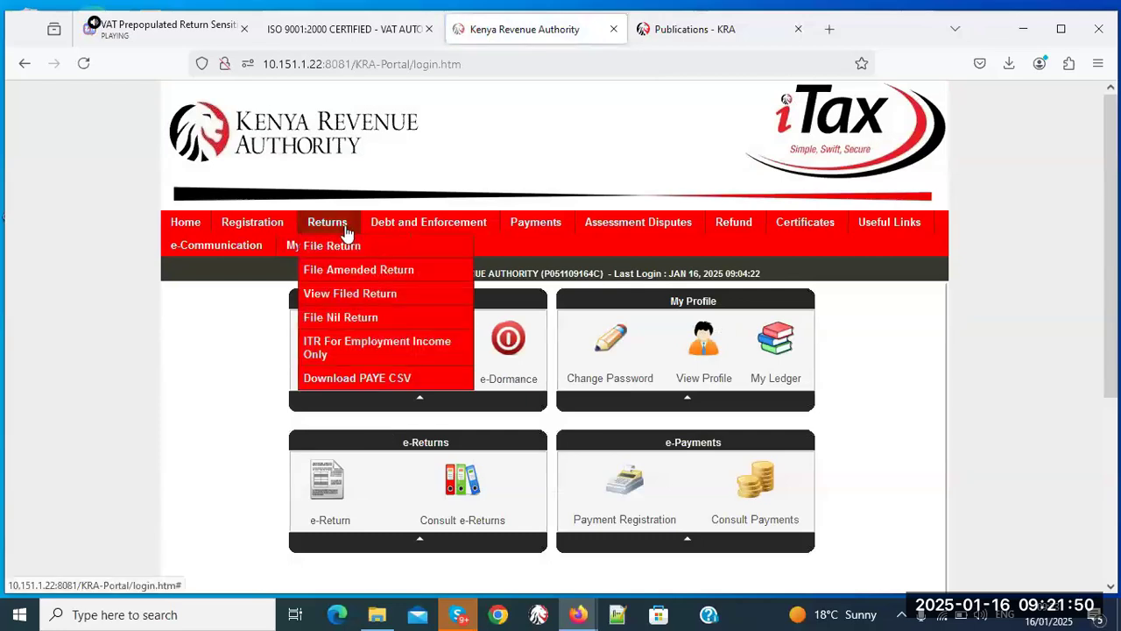
click(394, 250)
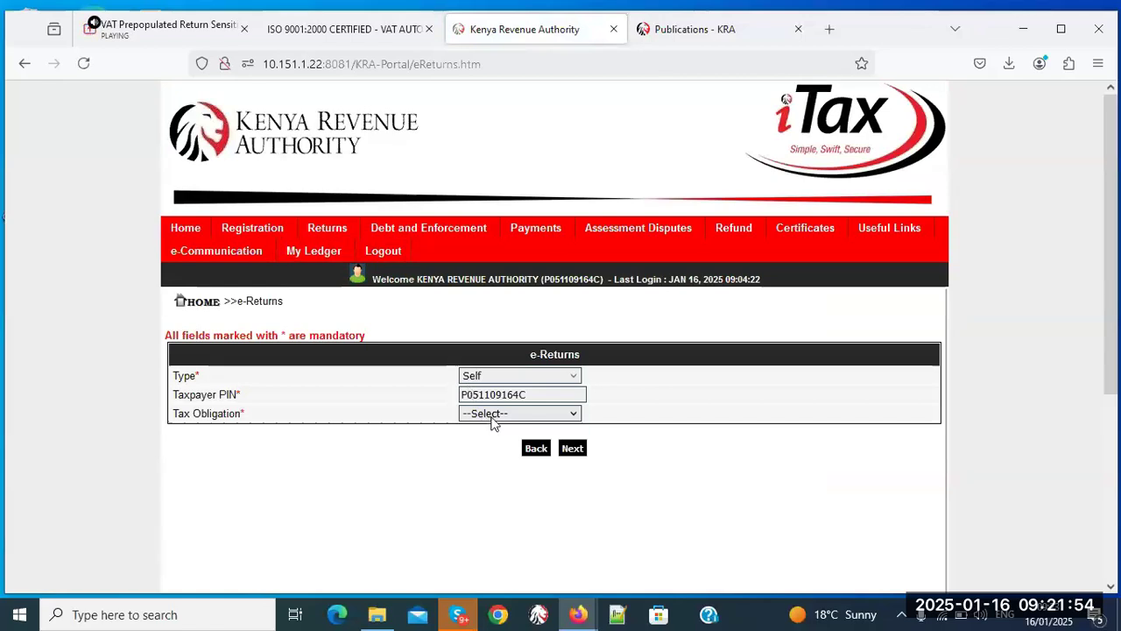
click(491, 414)
click(493, 499)
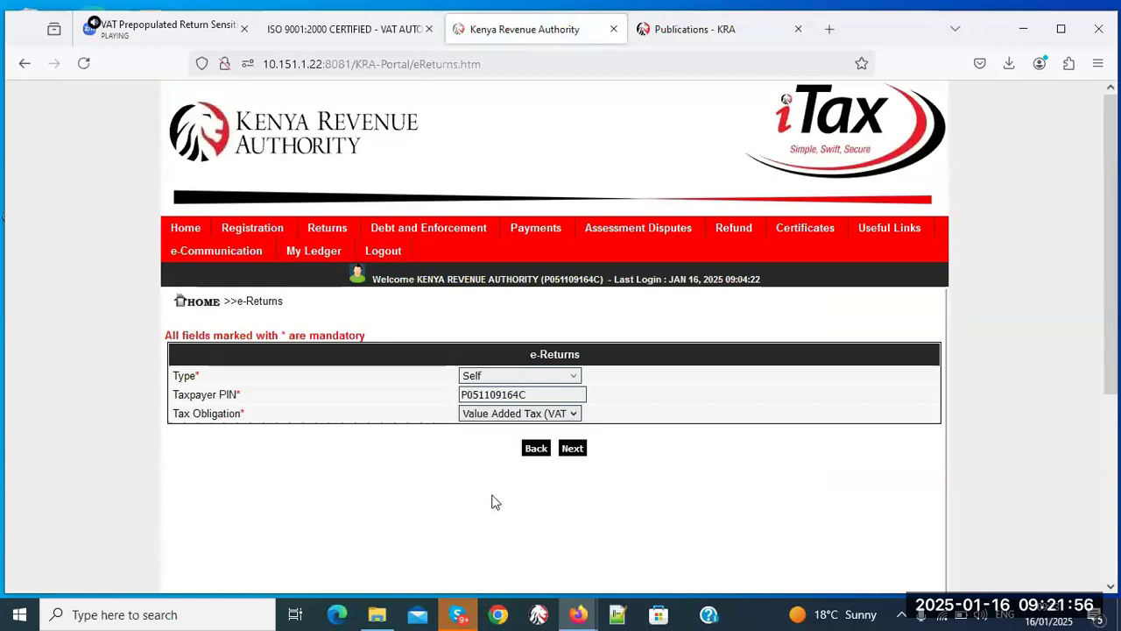
click(571, 450)
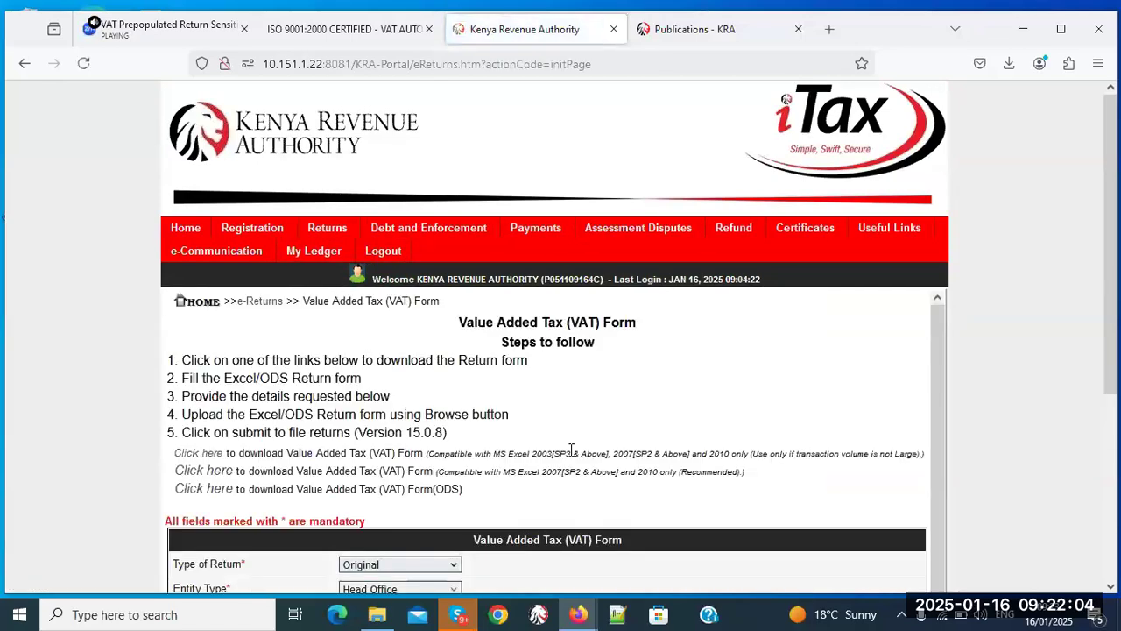
- Download the Excel 2003 VAT3 return form and open VAT3_Return_XLS(1).zip
scroll(571, 449, down, 3)
scroll(1115, 381, down, 2)
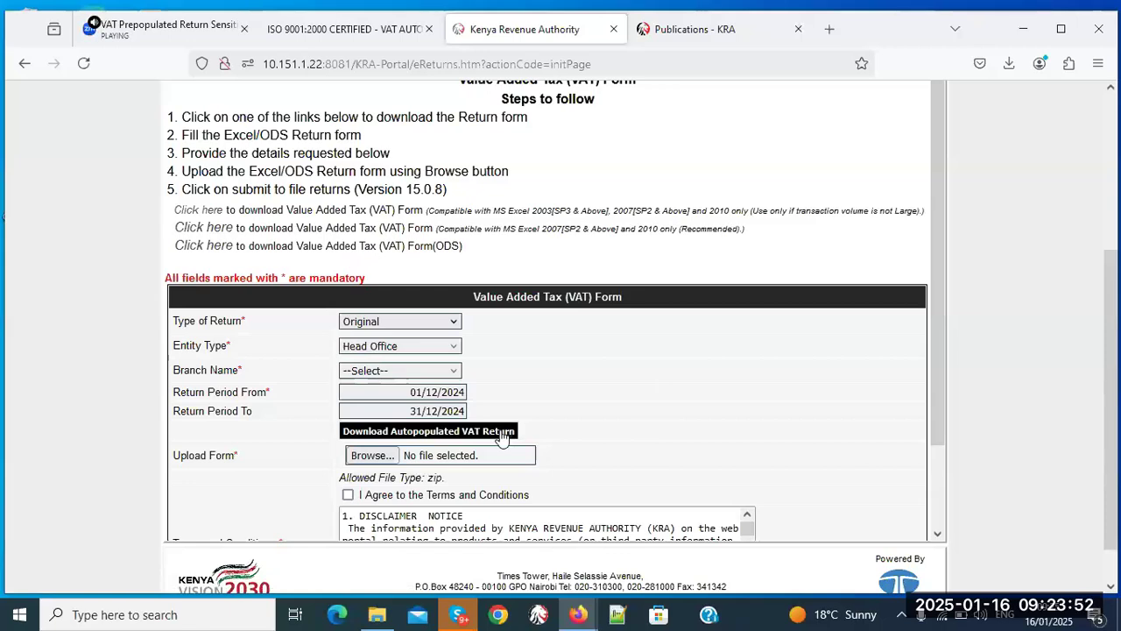
click(211, 211)
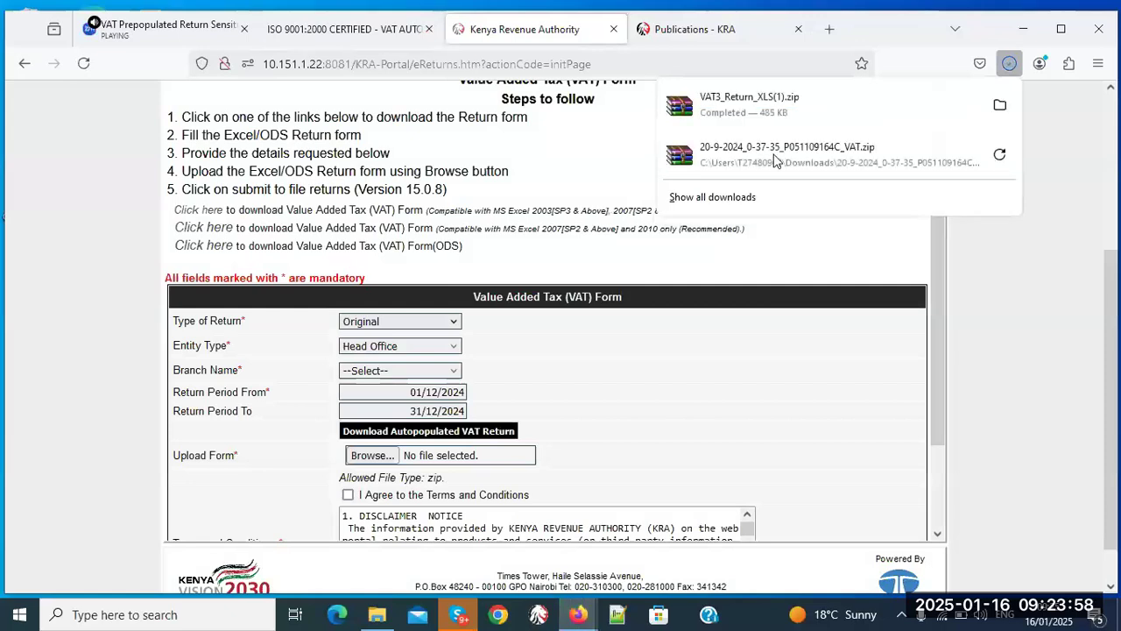
click(848, 105)
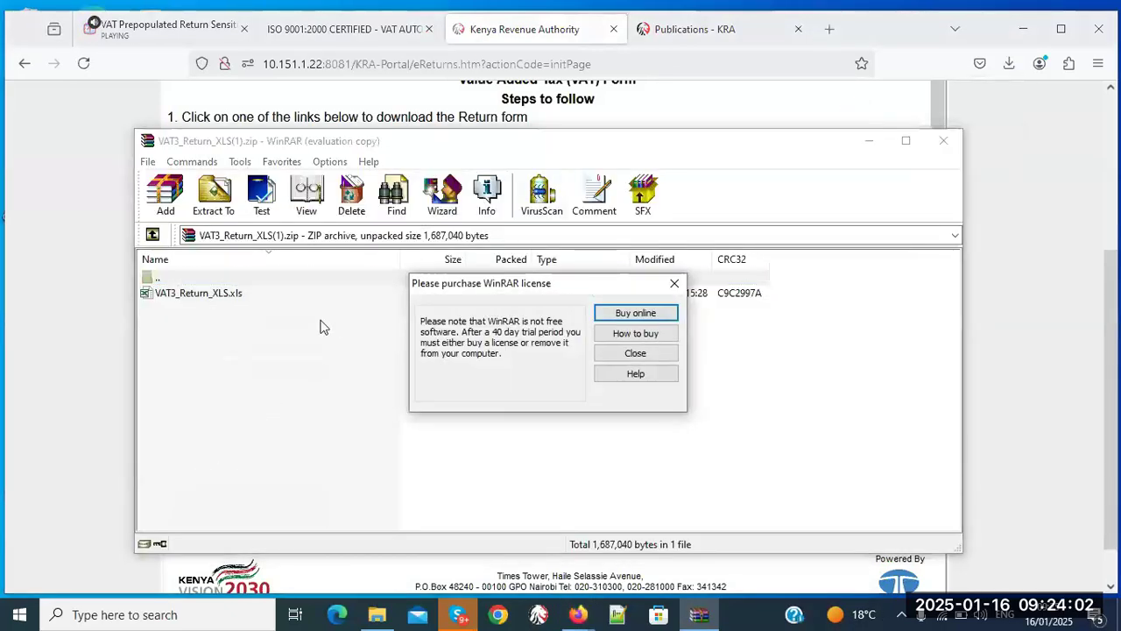
- Dismiss the WinRAR licence reminder and open VAT3_Return_XLS.xls in Excel
click(648, 355)
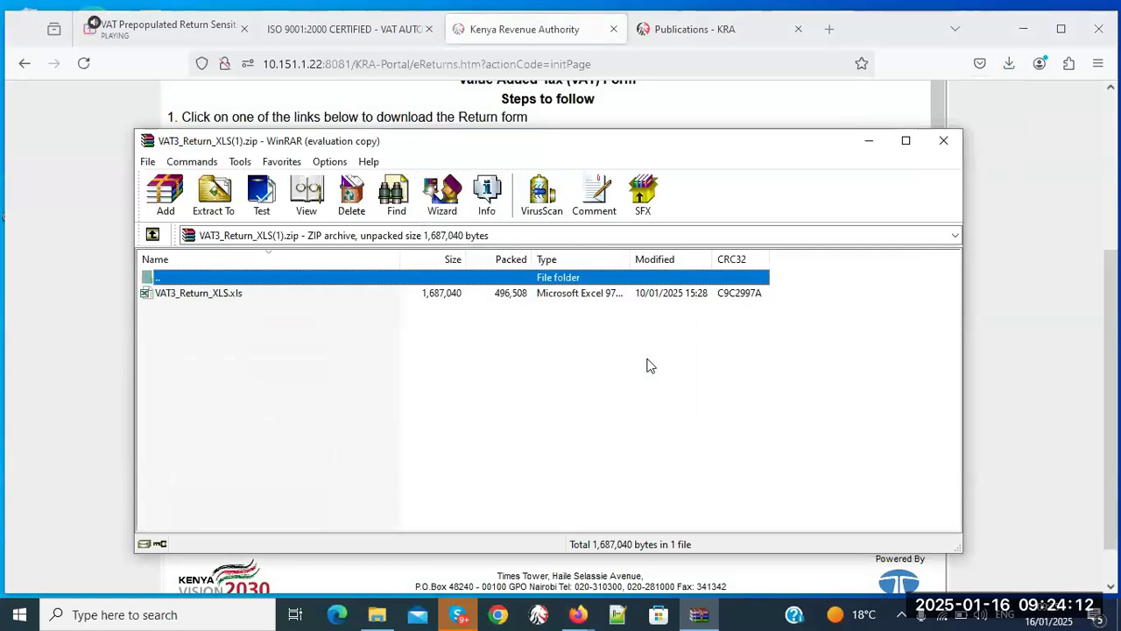
click(190, 296)
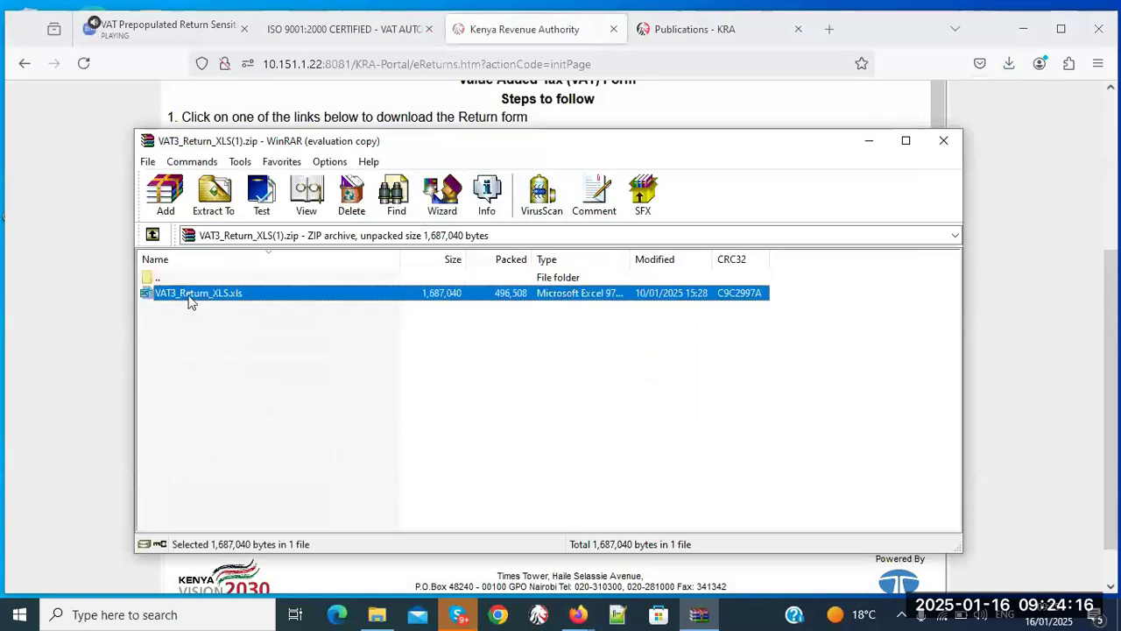
double_click(191, 300)
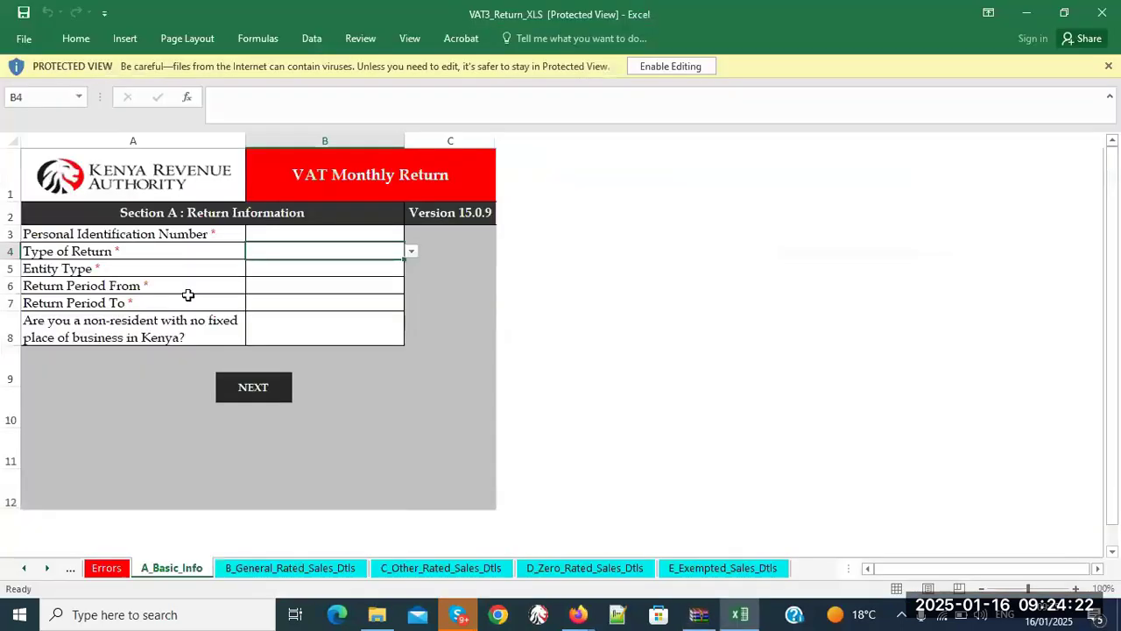
- Enable editing and macros in VAT3_Return_XLS, then dismiss the cut-and-paste warning
click(708, 65)
click(349, 140)
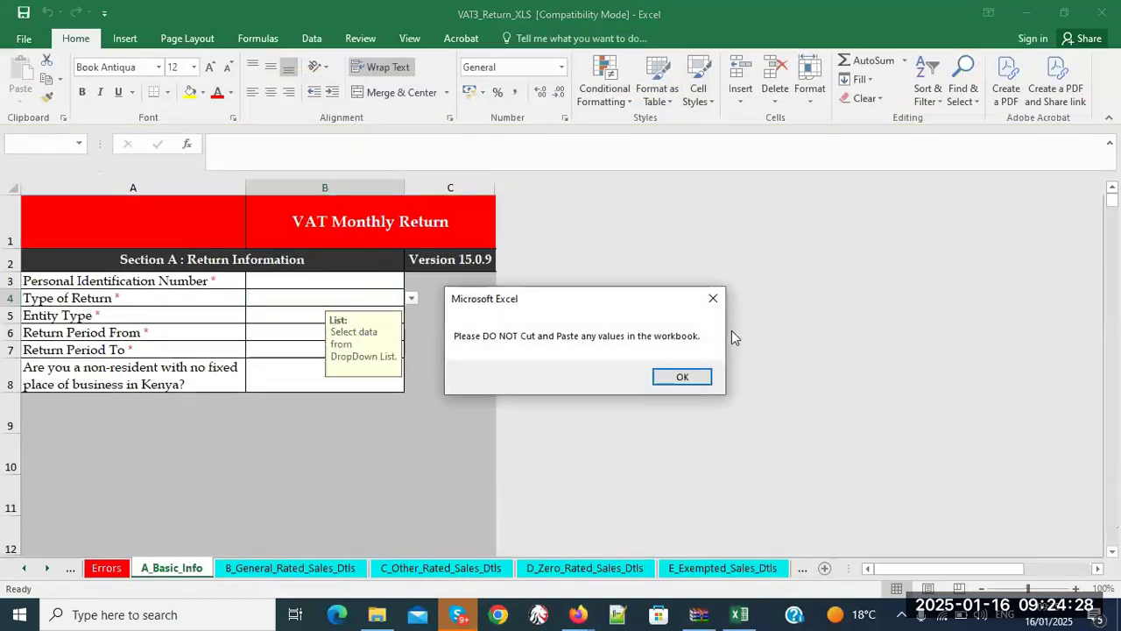
click(677, 381)
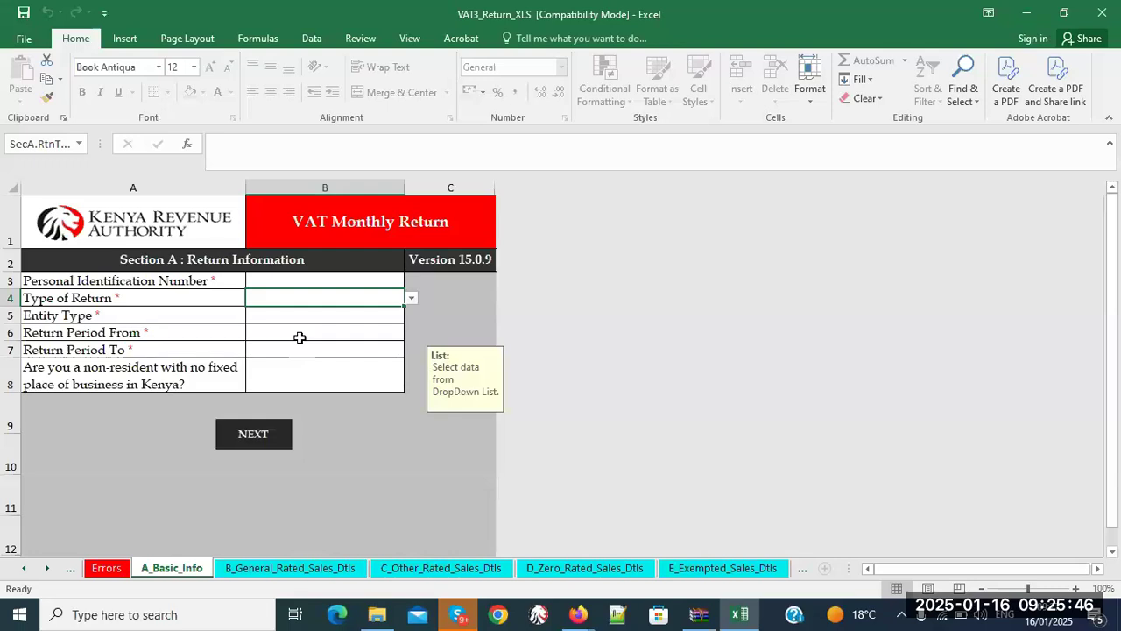
- Browse each return sheet from B_General_Rated_Sales_Dtls through to the O_VAT_Due summary
click(277, 570)
click(433, 567)
click(614, 570)
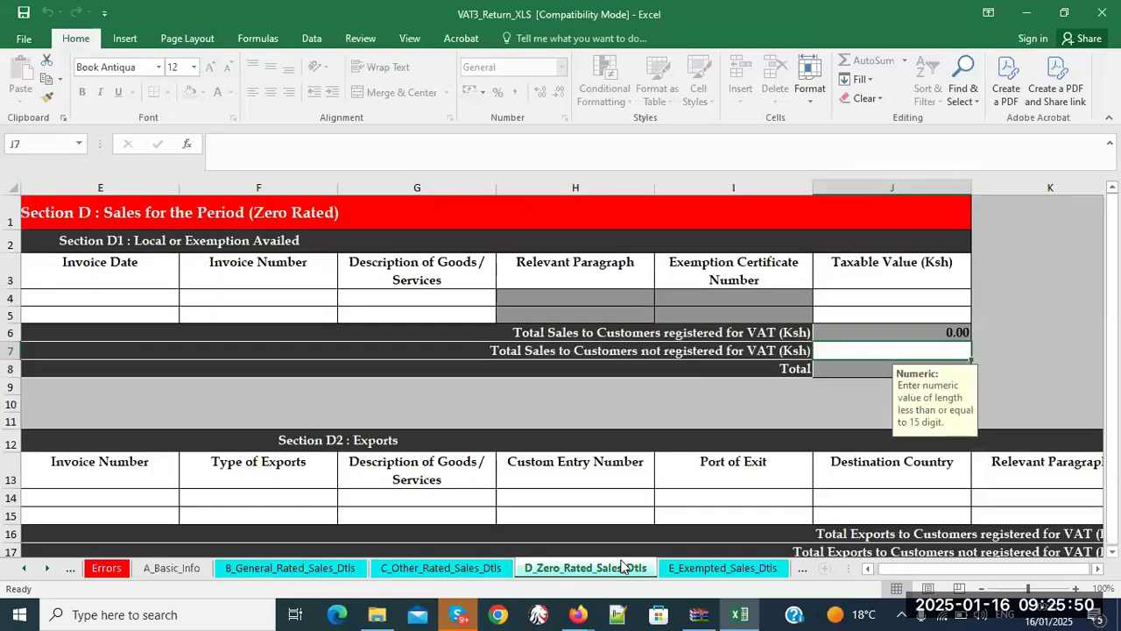
click(711, 569)
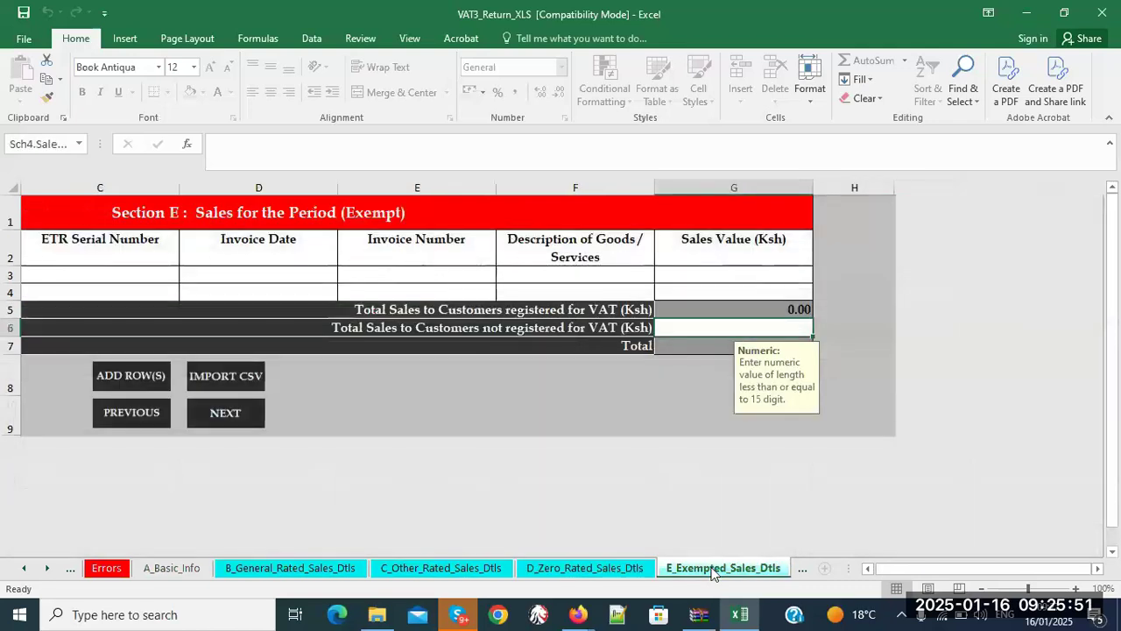
click(812, 572)
click(784, 569)
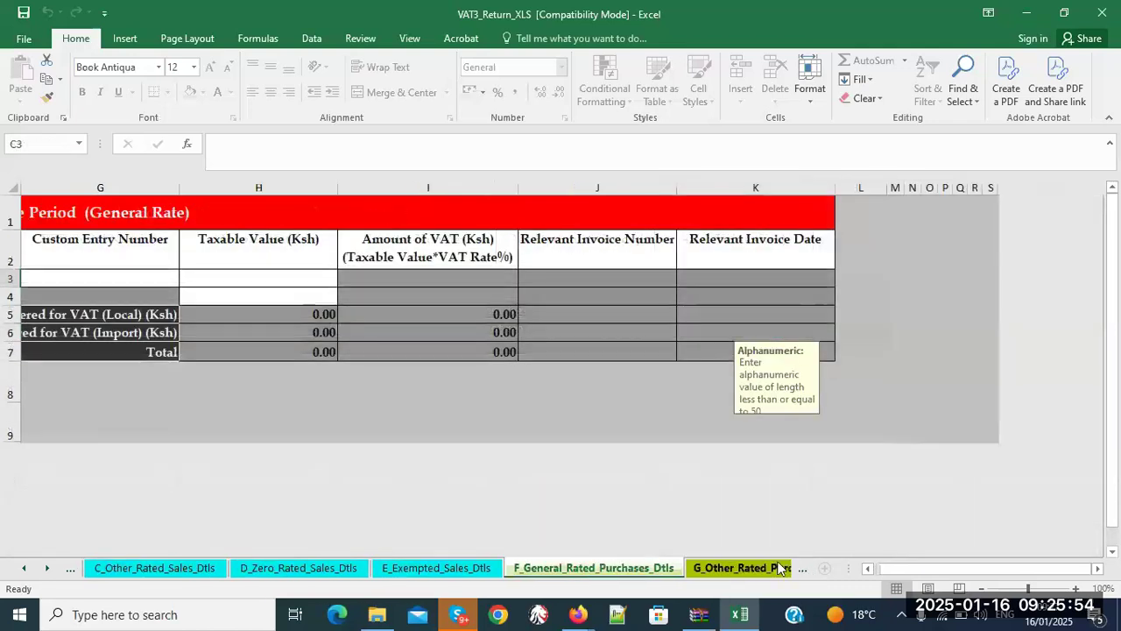
click(783, 569)
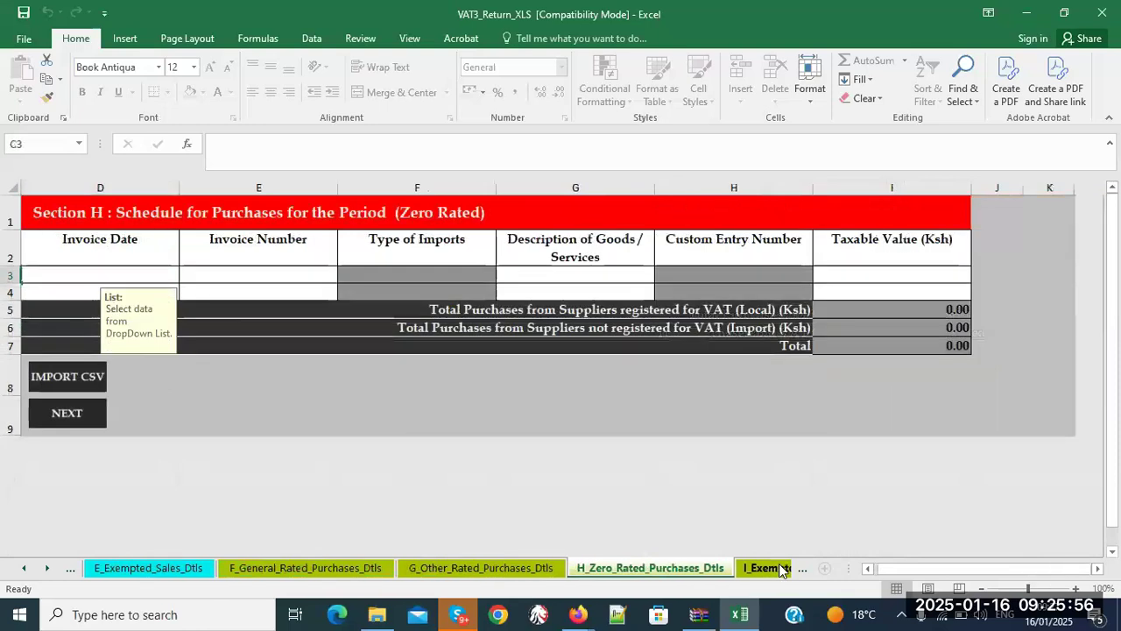
click(783, 569)
click(783, 569)
click(783, 569)
click(781, 568)
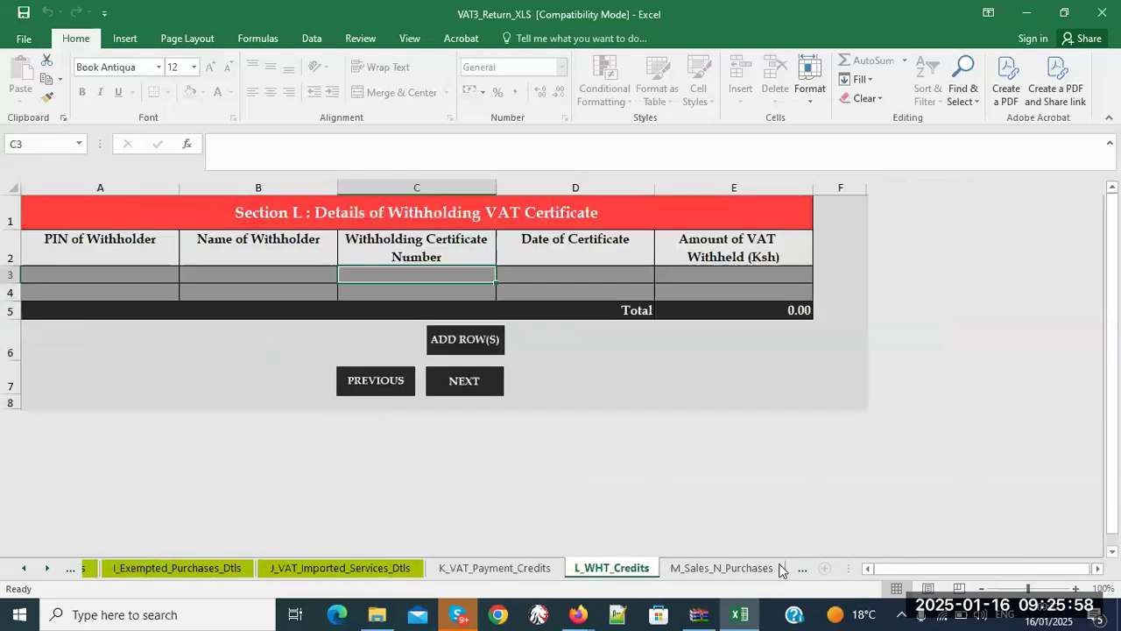
click(779, 569)
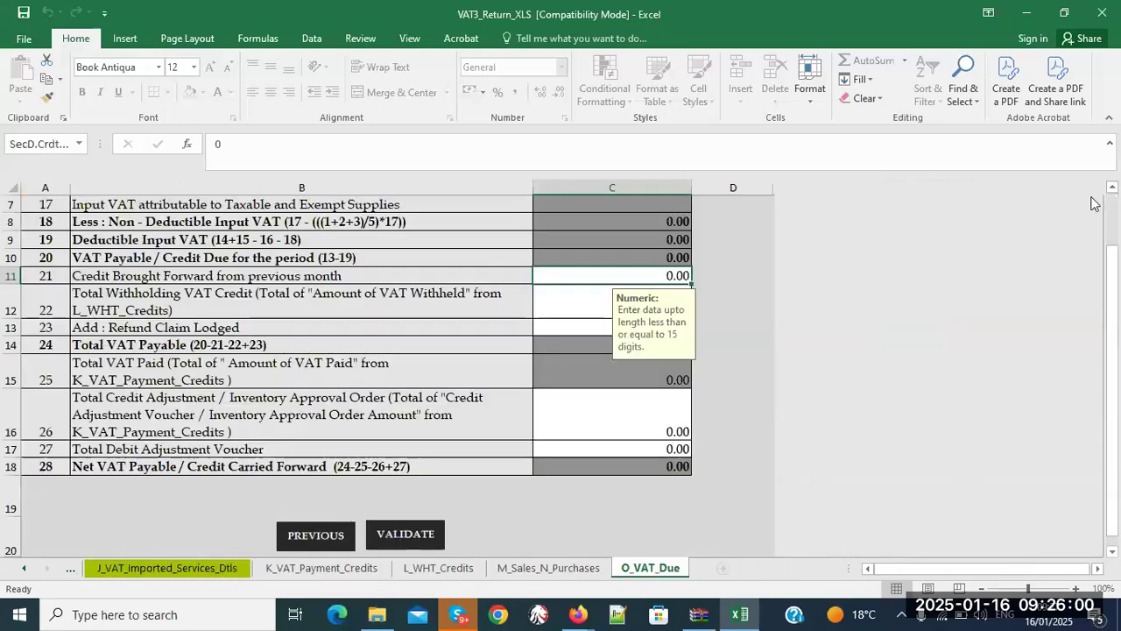
- Close Excel without saving, leave the archive copy unchanged, and close WinRAR
click(1103, 17)
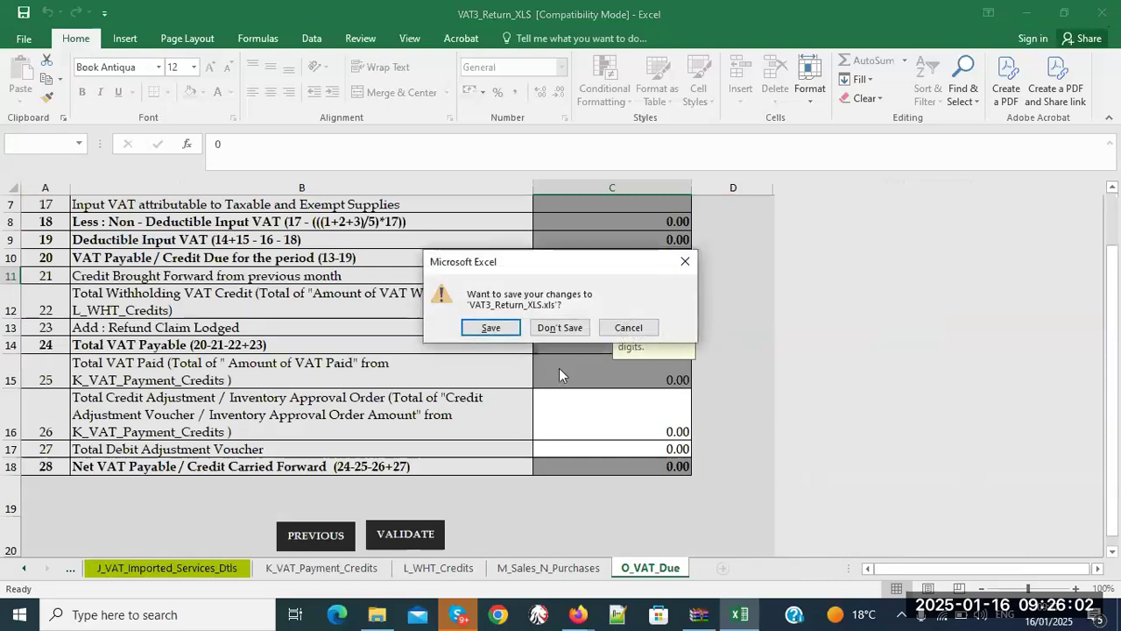
click(566, 329)
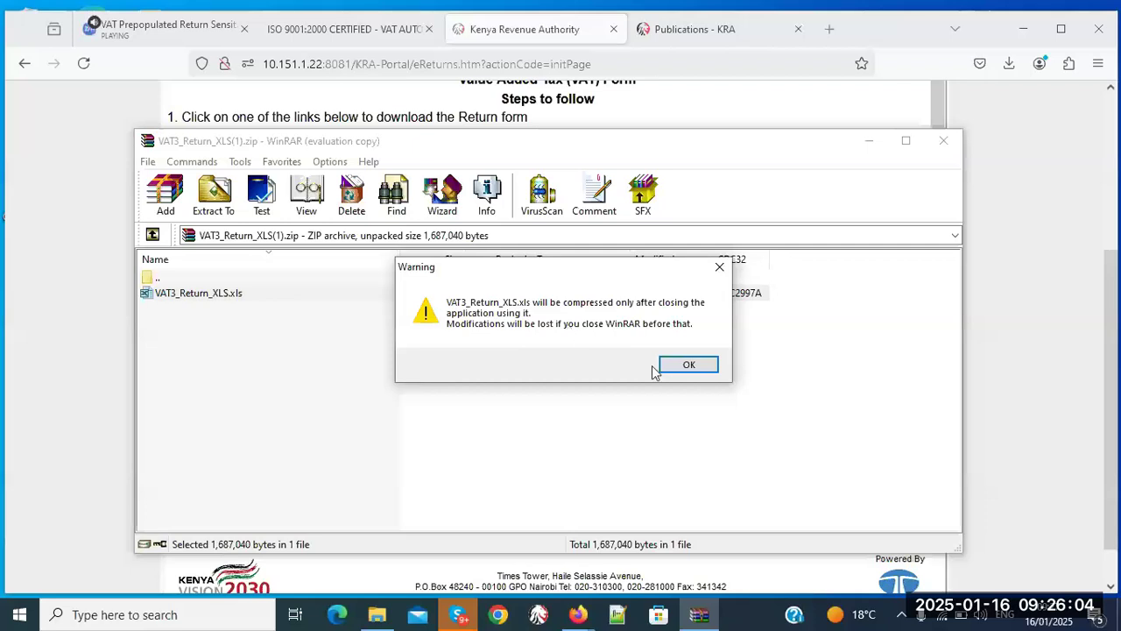
click(681, 364)
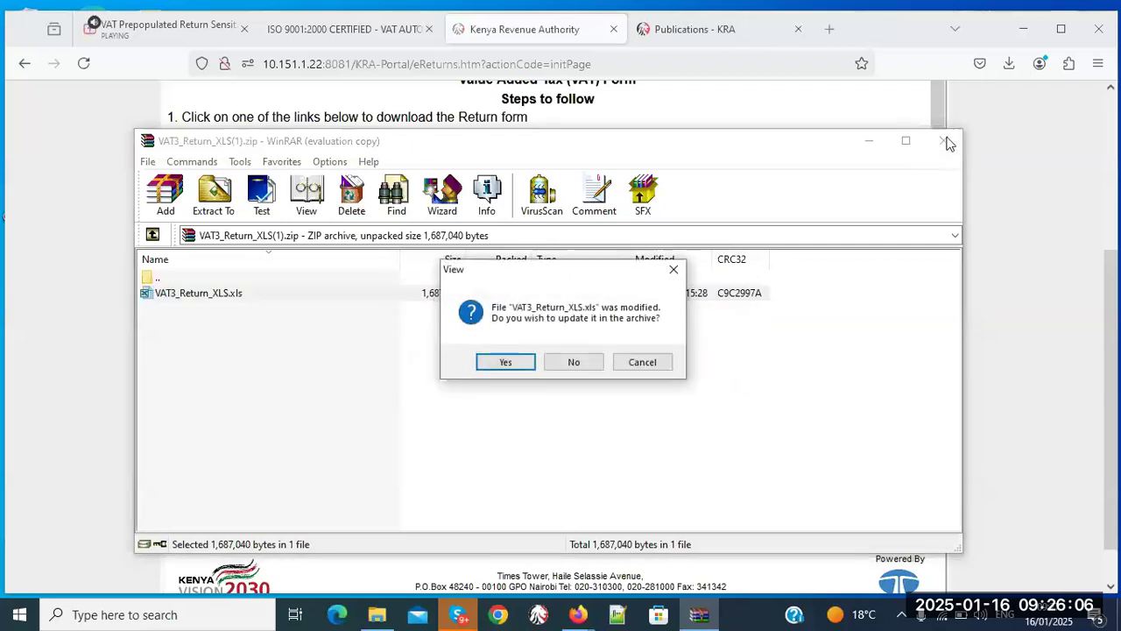
click(574, 362)
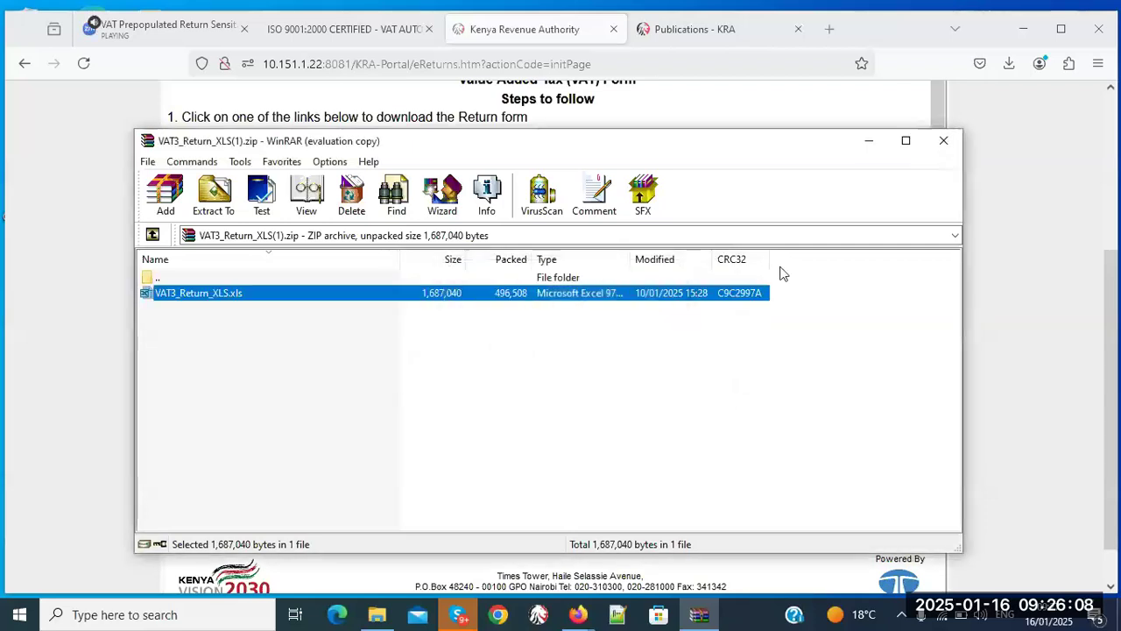
click(944, 145)
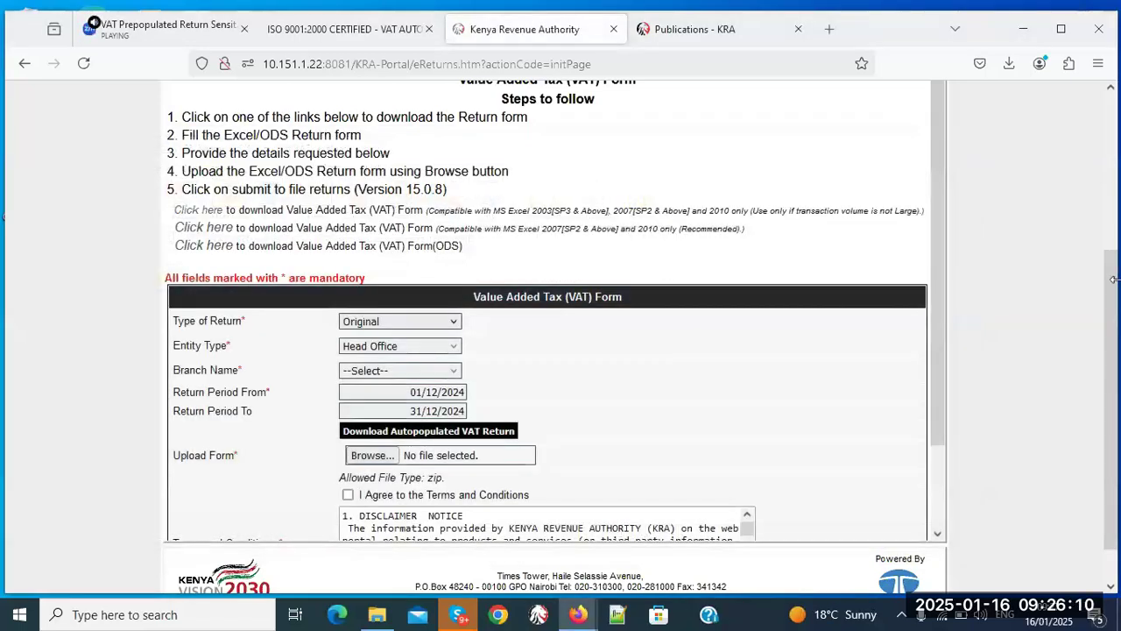
- Request the auto-populated VAT return and accept downloading the pre-filled form
mouse_move(1115, 282)
mouse_down()
mouse_move(1114, 190)
mouse_move(1118, 294)
mouse_up()
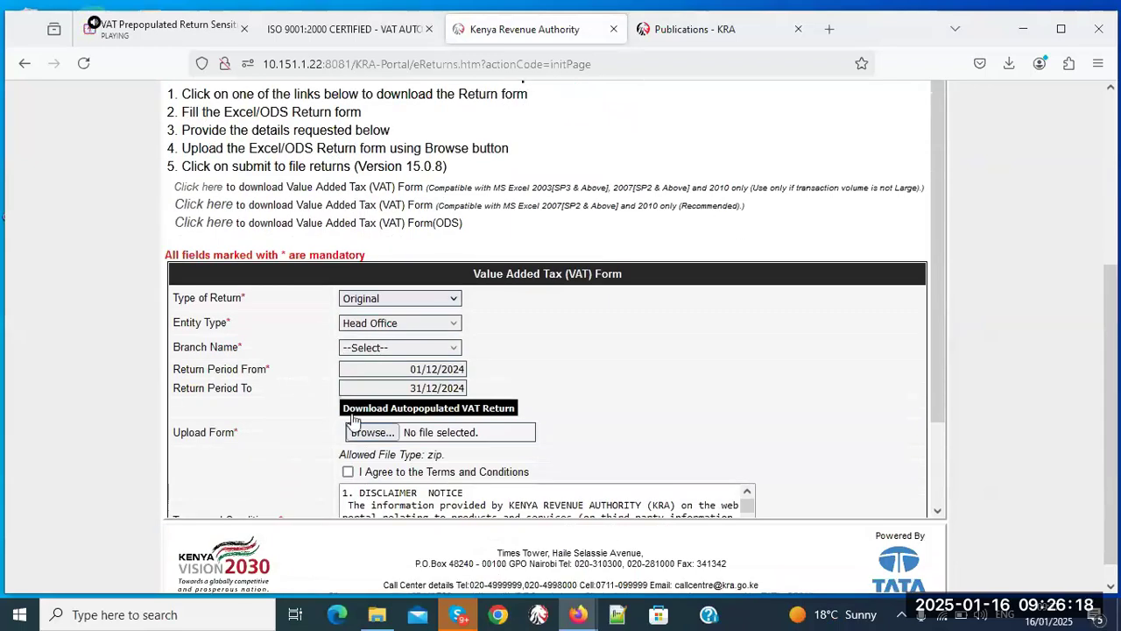
click(507, 410)
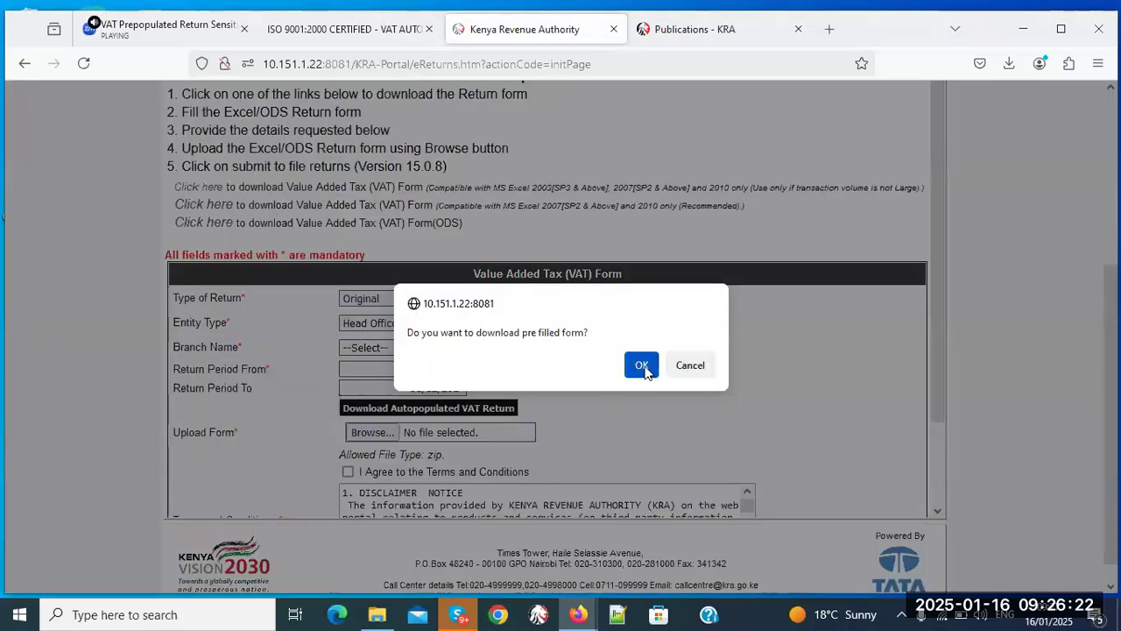
click(645, 366)
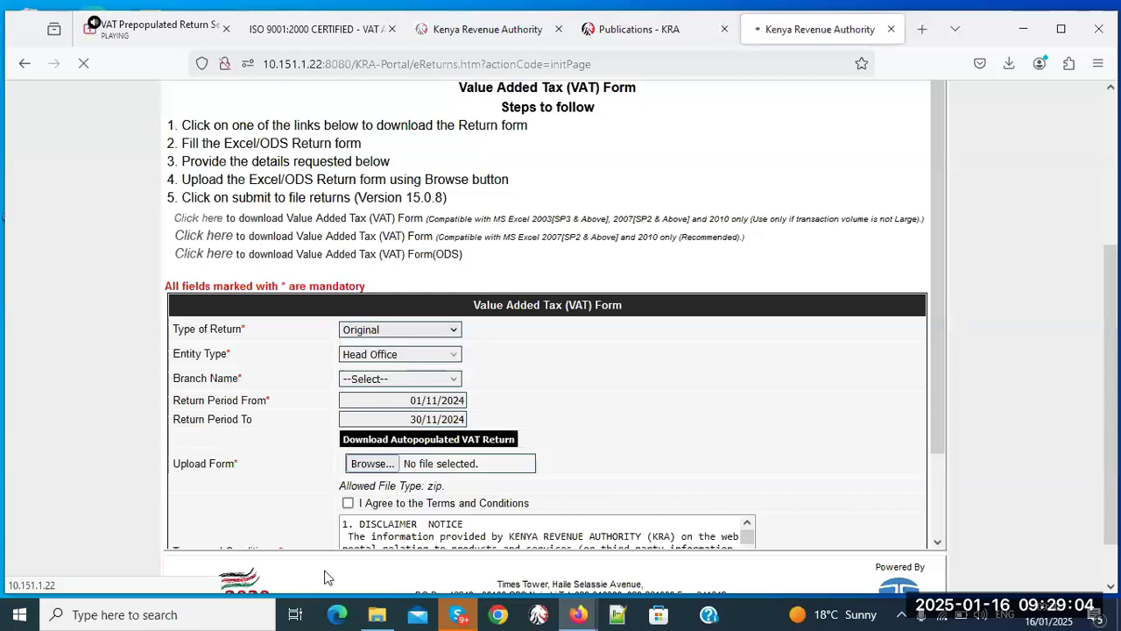
- Open the pre-filled VAT3_Return workbook from the training folder and show B_General_Rated_Sales_Dtls
click(386, 619)
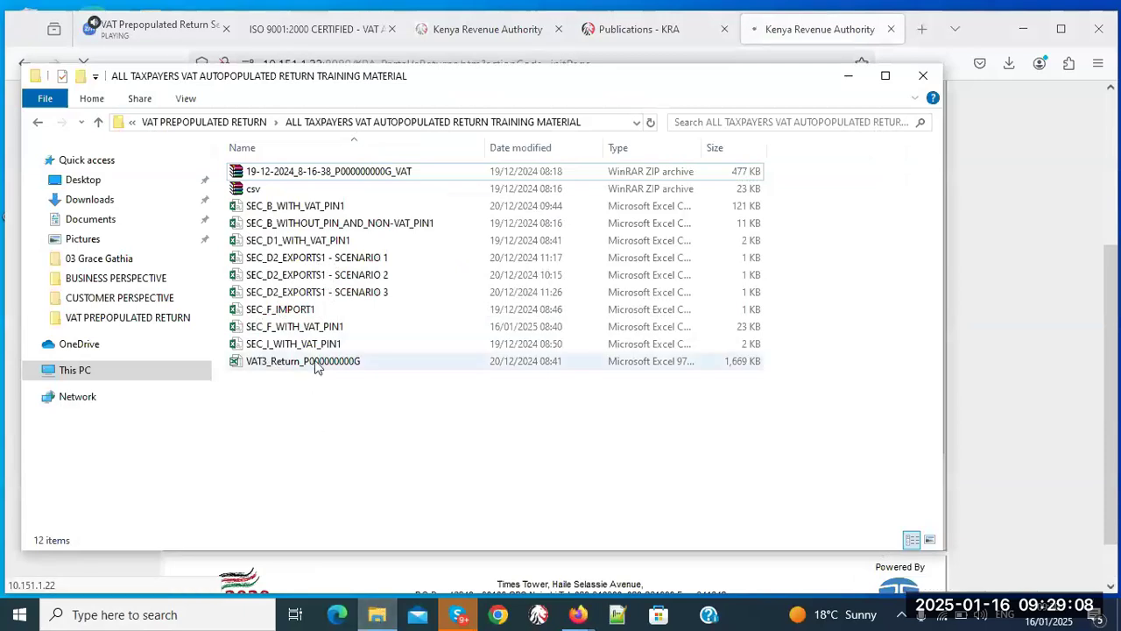
double_click(317, 366)
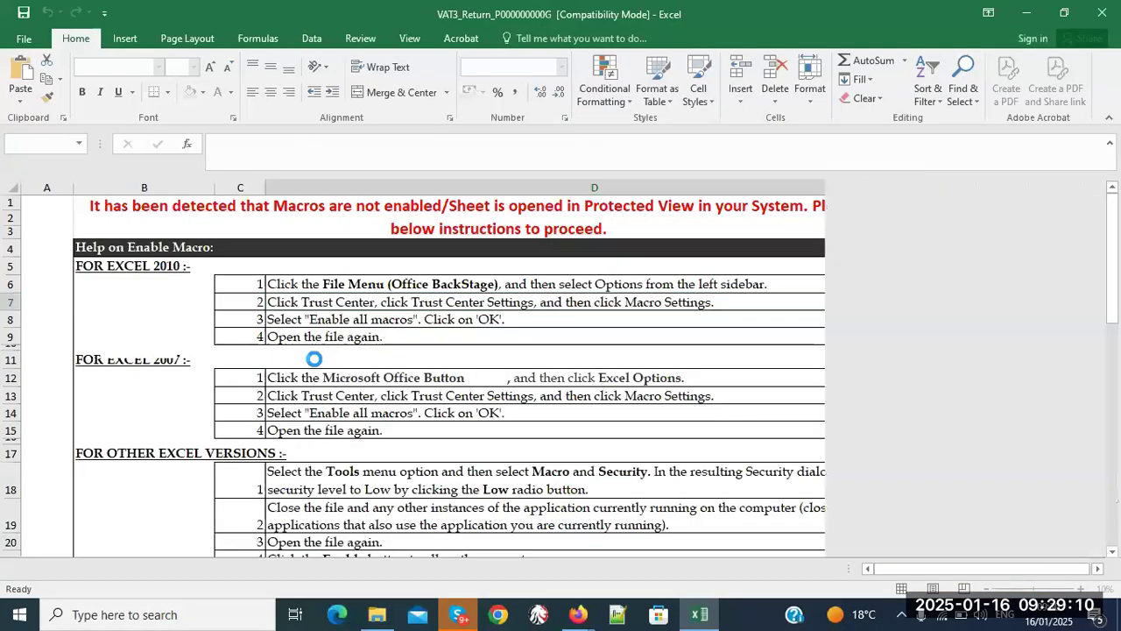
click(665, 357)
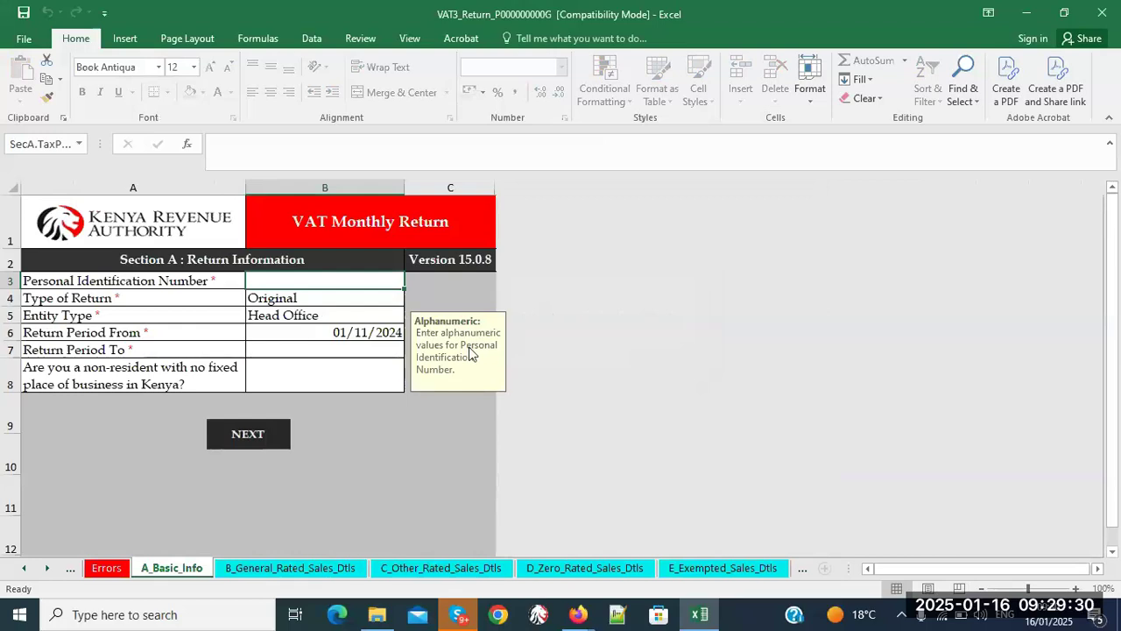
click(335, 574)
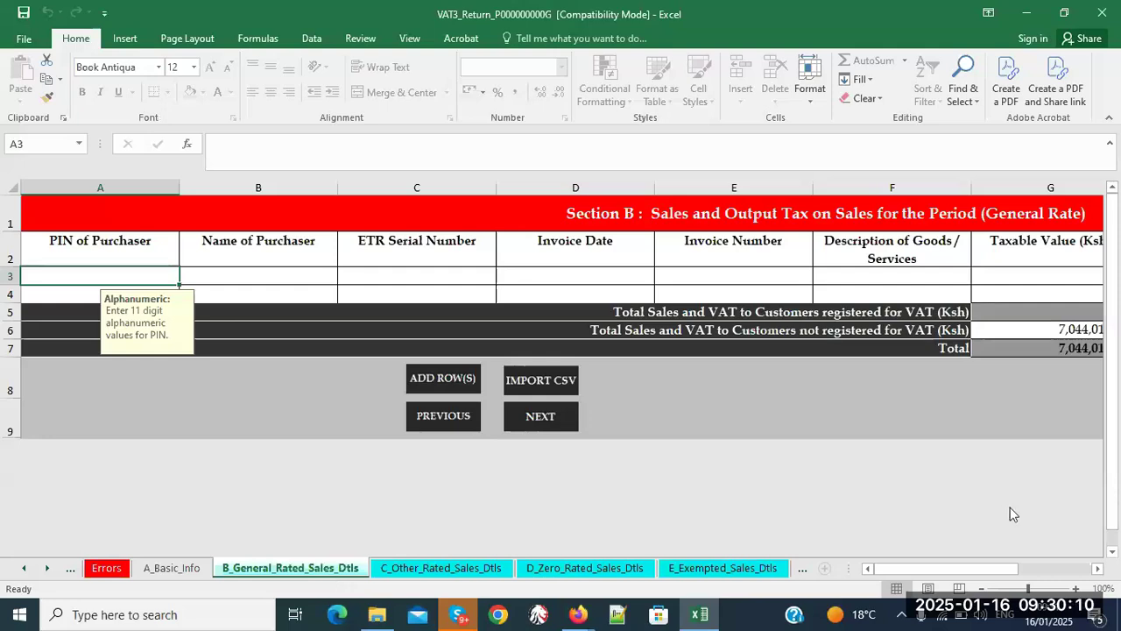
- Check the 7,044,010.24 taxable value in G6, then review the other-rated and zero-rated sheets
click(1098, 568)
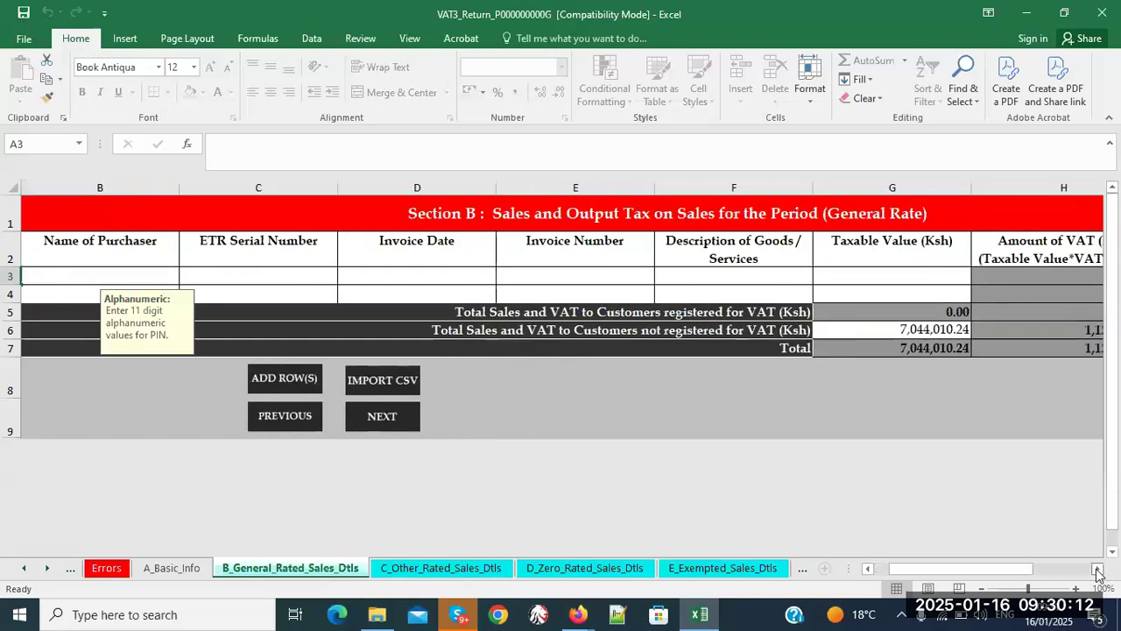
click(926, 335)
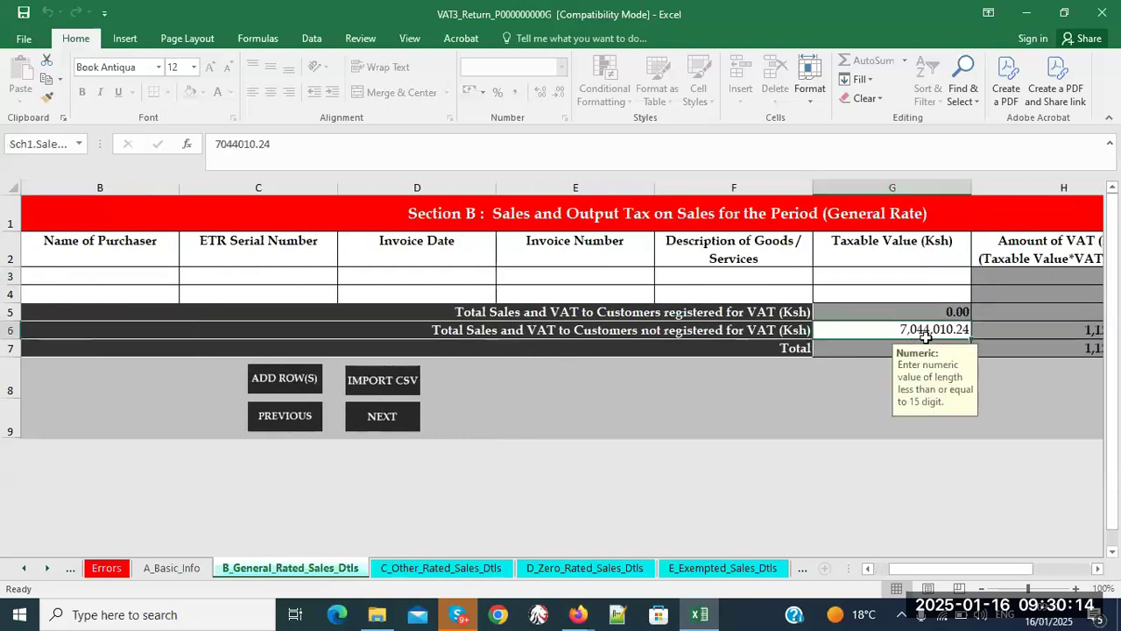
click(465, 569)
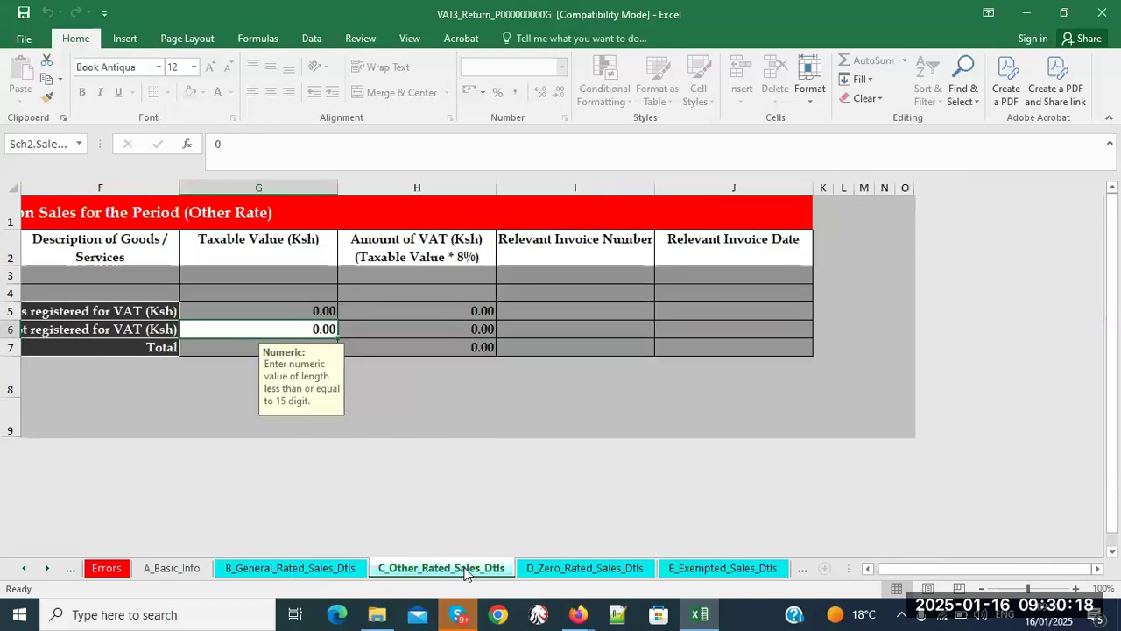
click(563, 568)
click(432, 571)
click(582, 577)
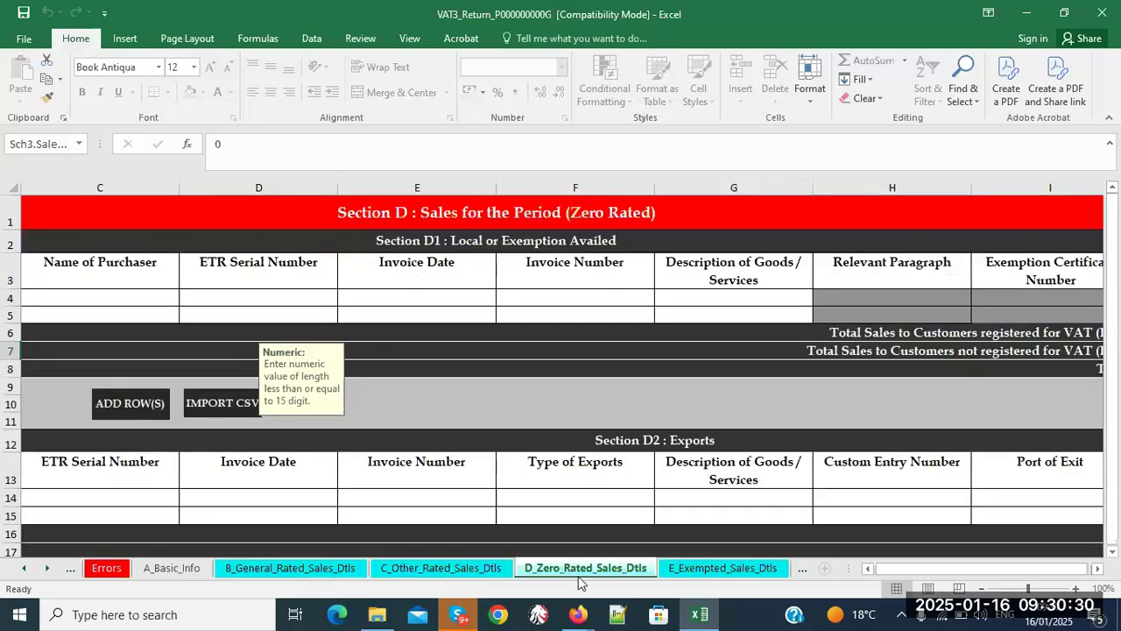
- Scroll across the zero-rated sheet, open E_Exempted_Sales_Dtls, and bring the training folder forward
click(1098, 568)
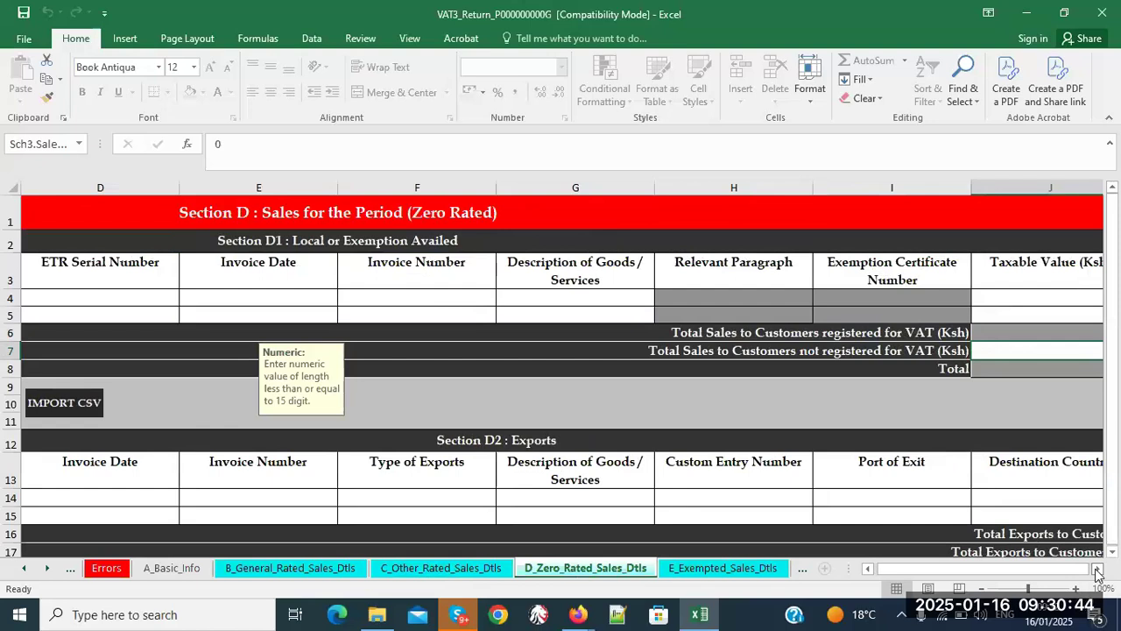
click(1097, 568)
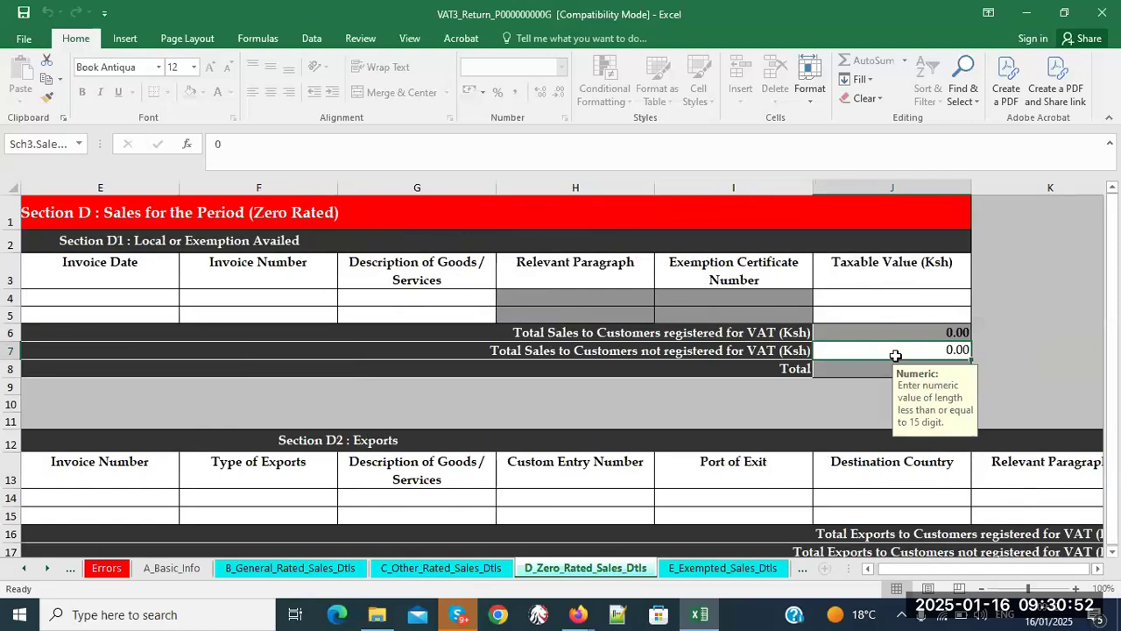
click(743, 575)
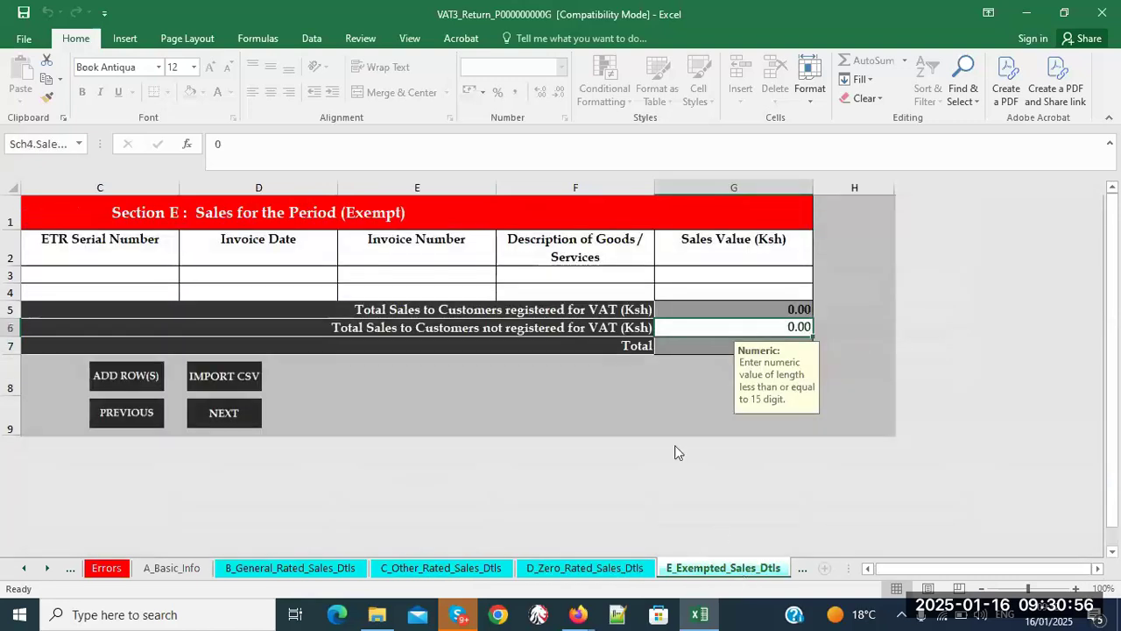
click(730, 332)
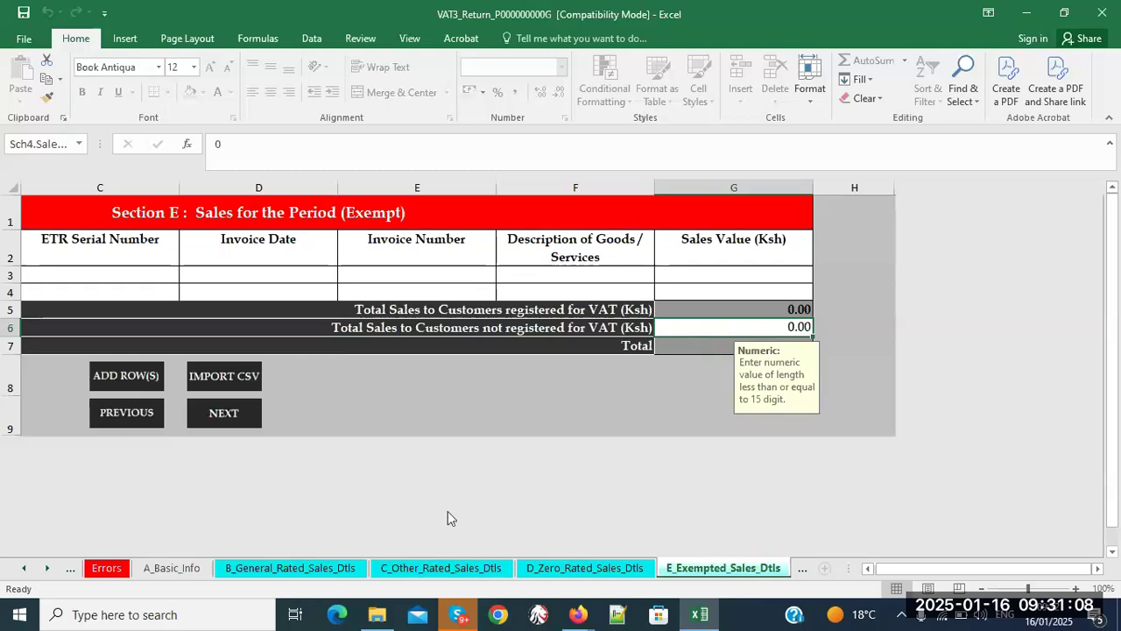
click(375, 616)
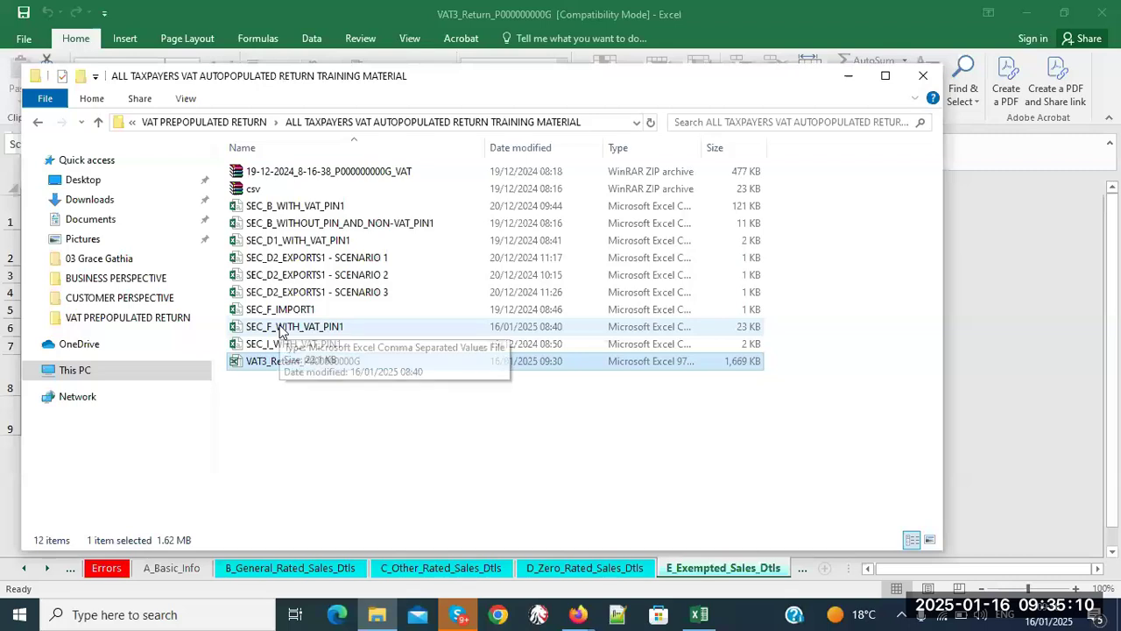
- Delete the SEC_D2_EXPORTS1 Scenario 1, 2 and 3 files, then bring the VAT3 workbook forward
click(308, 259)
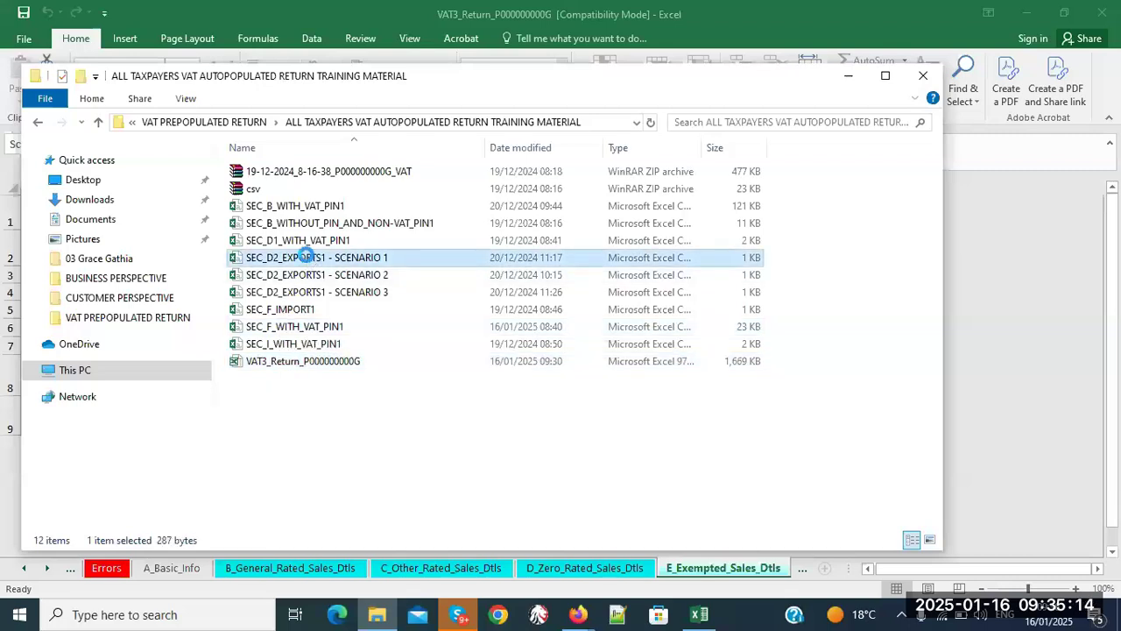
right_click(308, 260)
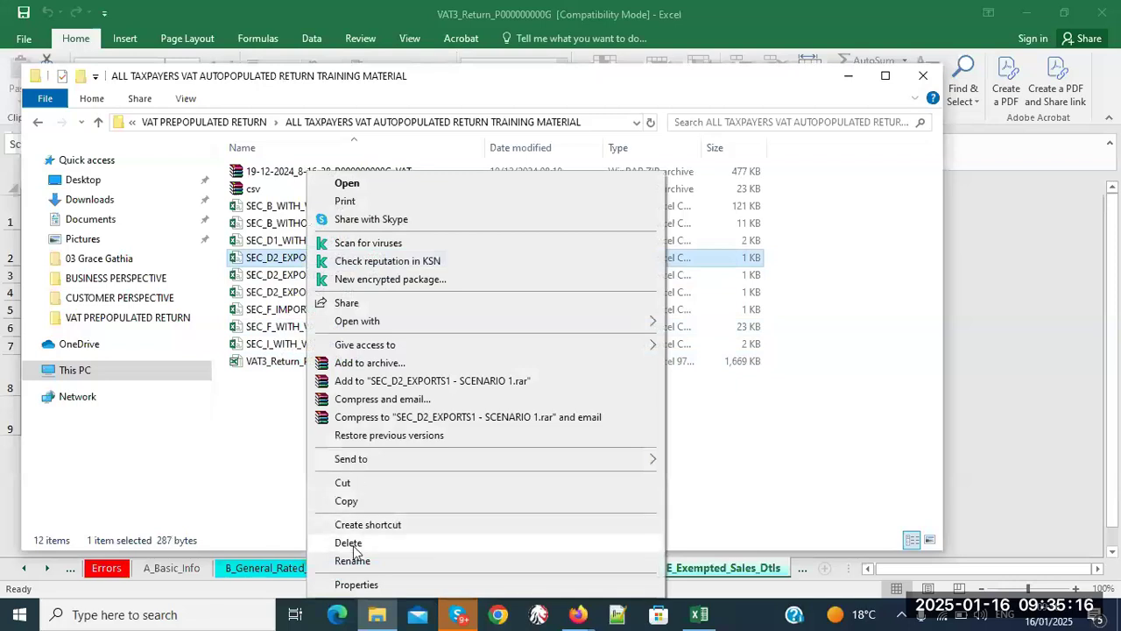
click(353, 542)
click(340, 260)
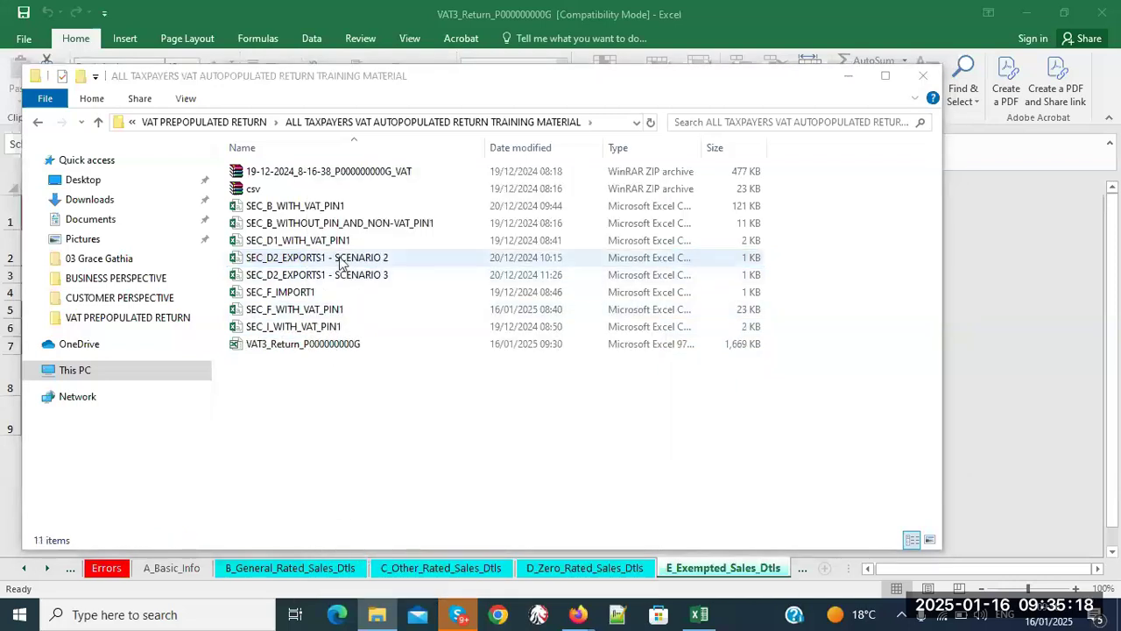
right_click(341, 260)
click(378, 543)
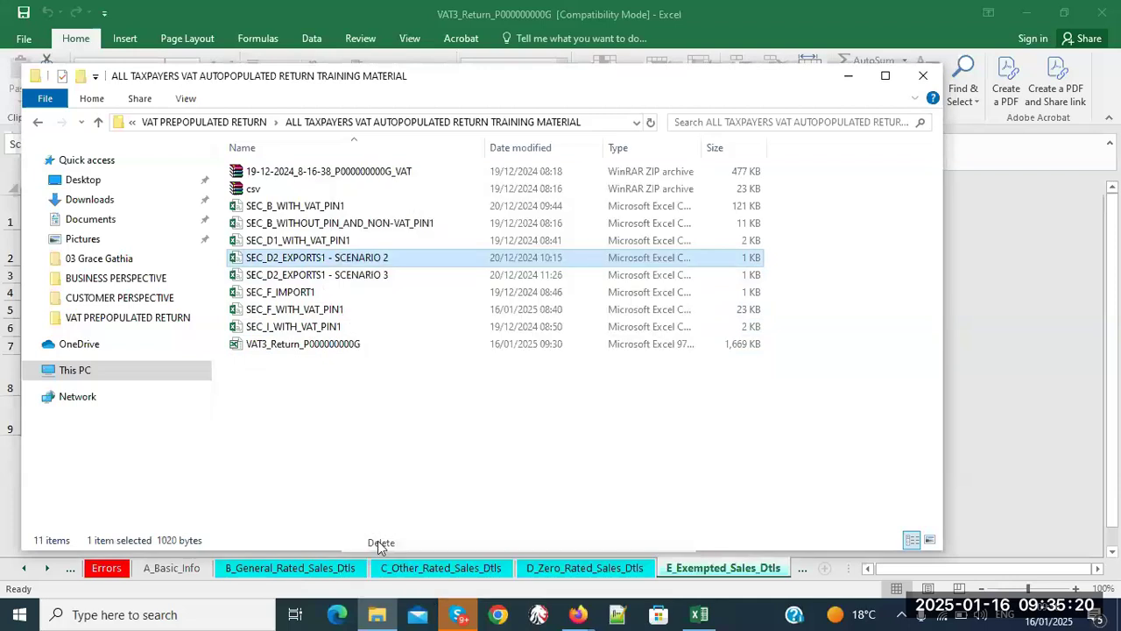
click(354, 259)
right_click(354, 259)
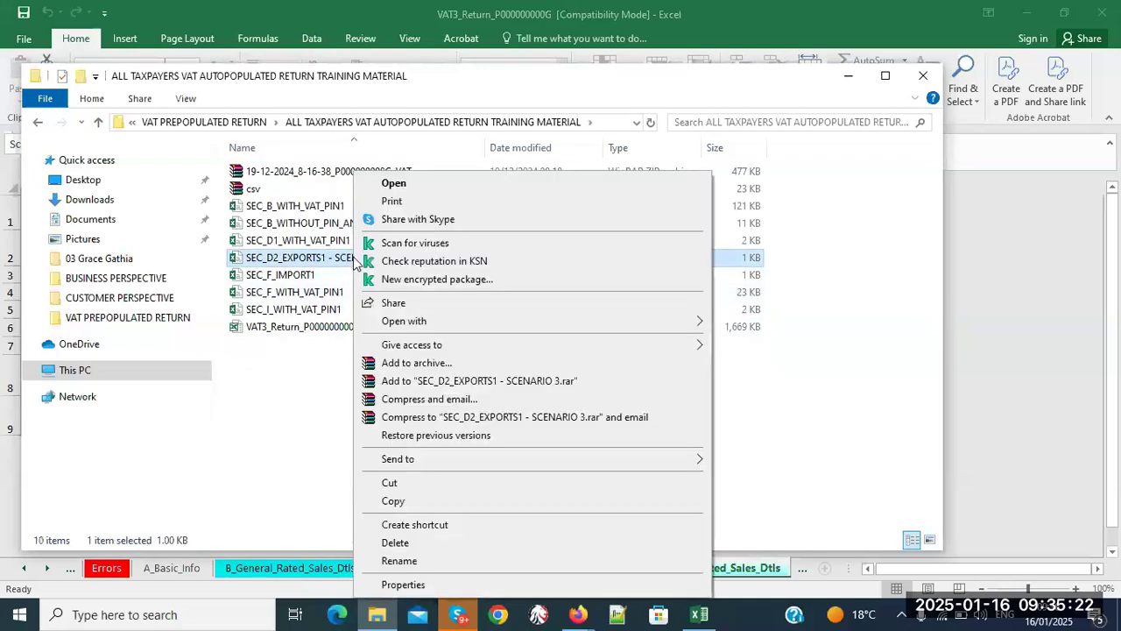
click(392, 543)
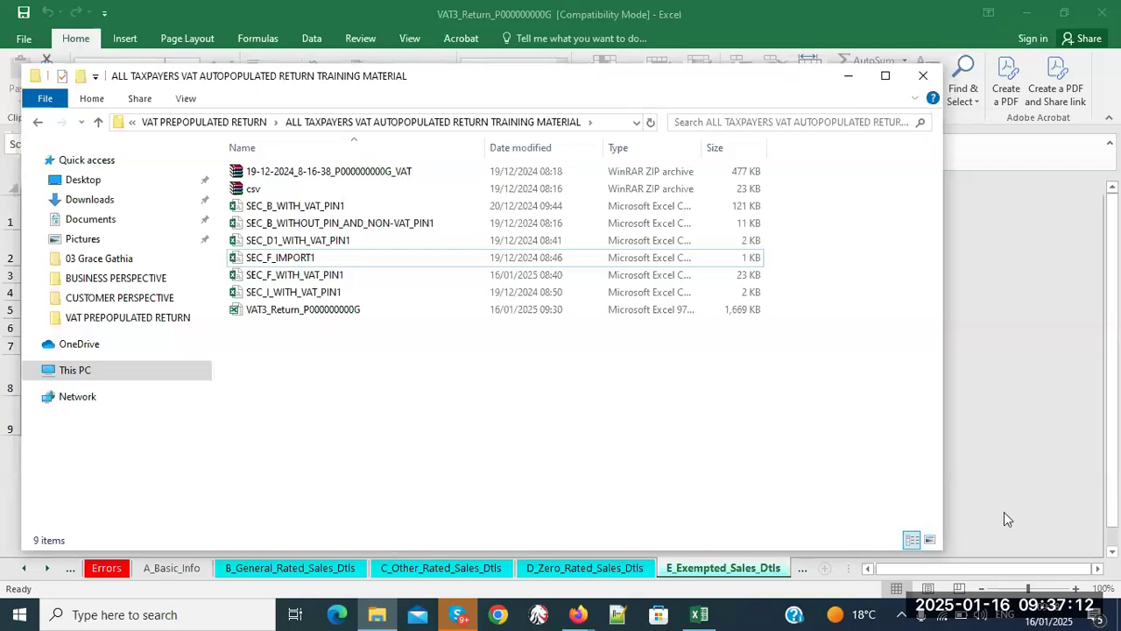
click(994, 454)
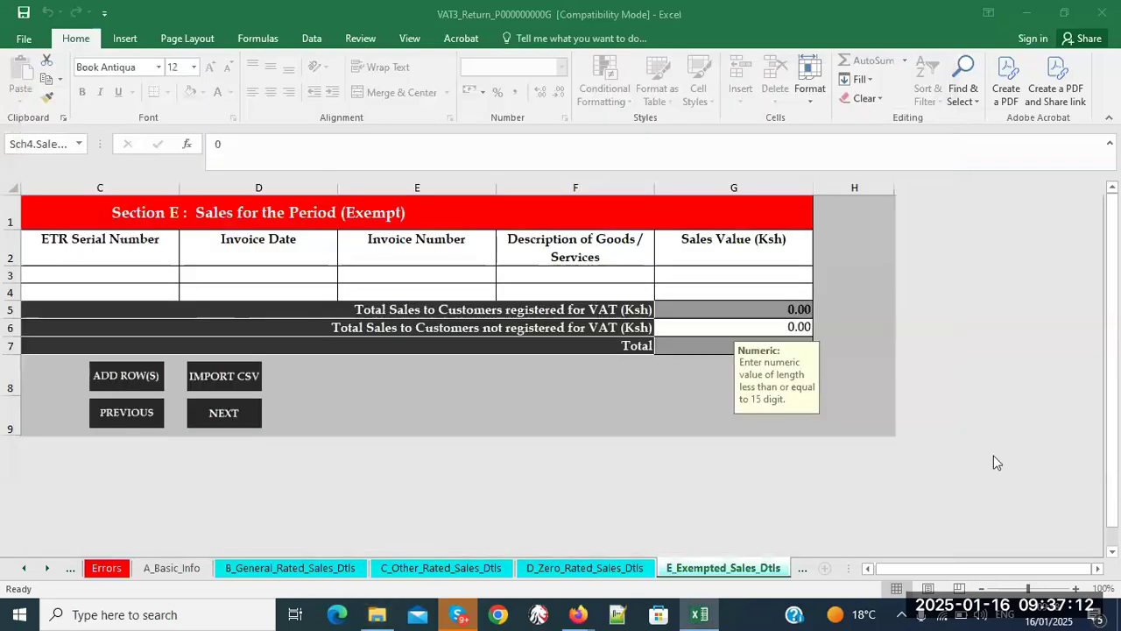
- On A_Basic_Info, enter the taxpayer PIN and set Return Period To to 30/11/2024
click(24, 569)
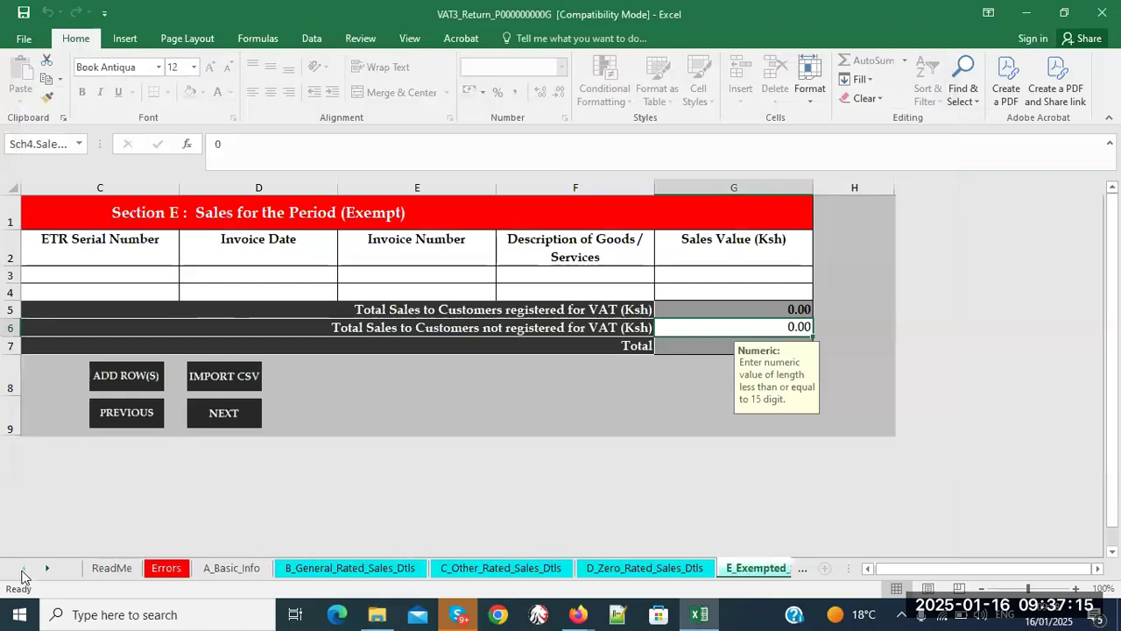
click(232, 568)
click(328, 279)
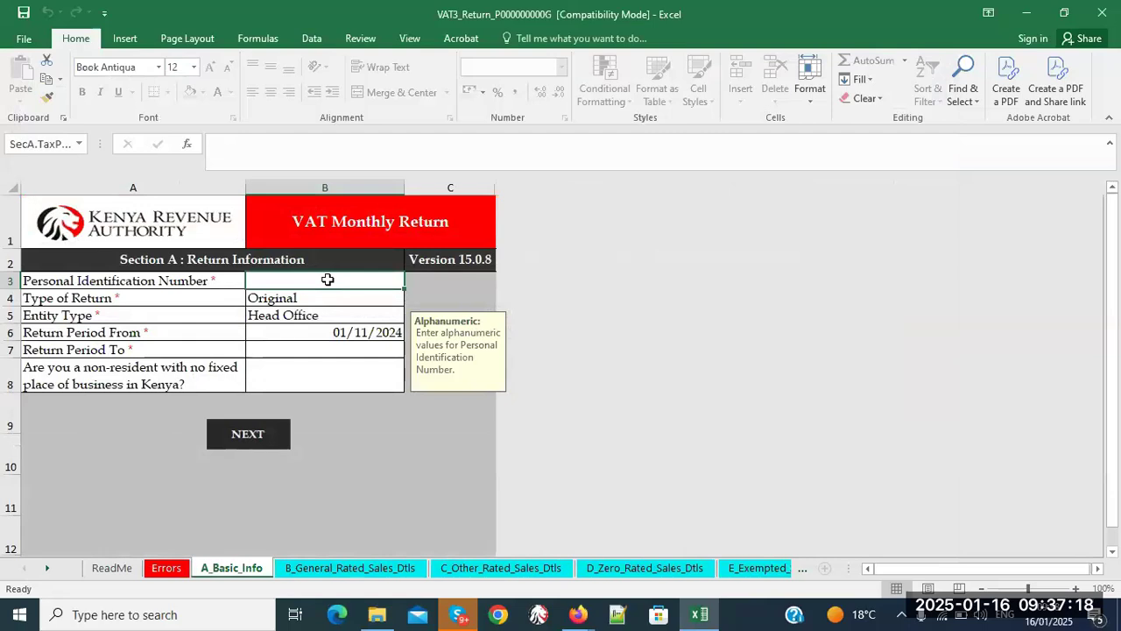
text(P0000)
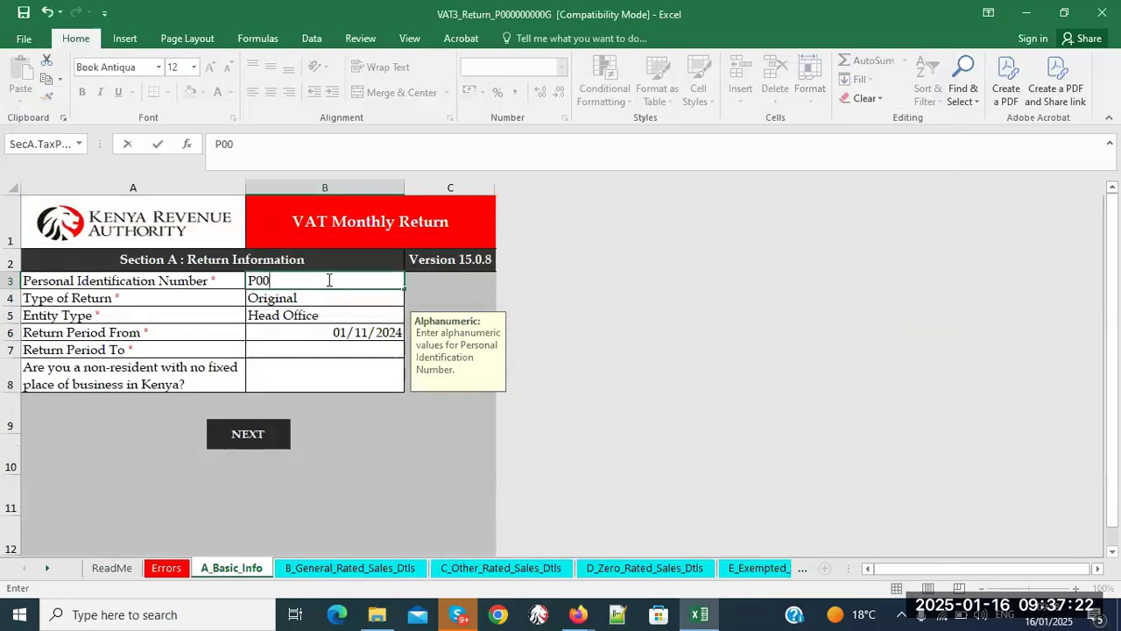
text(00000G)
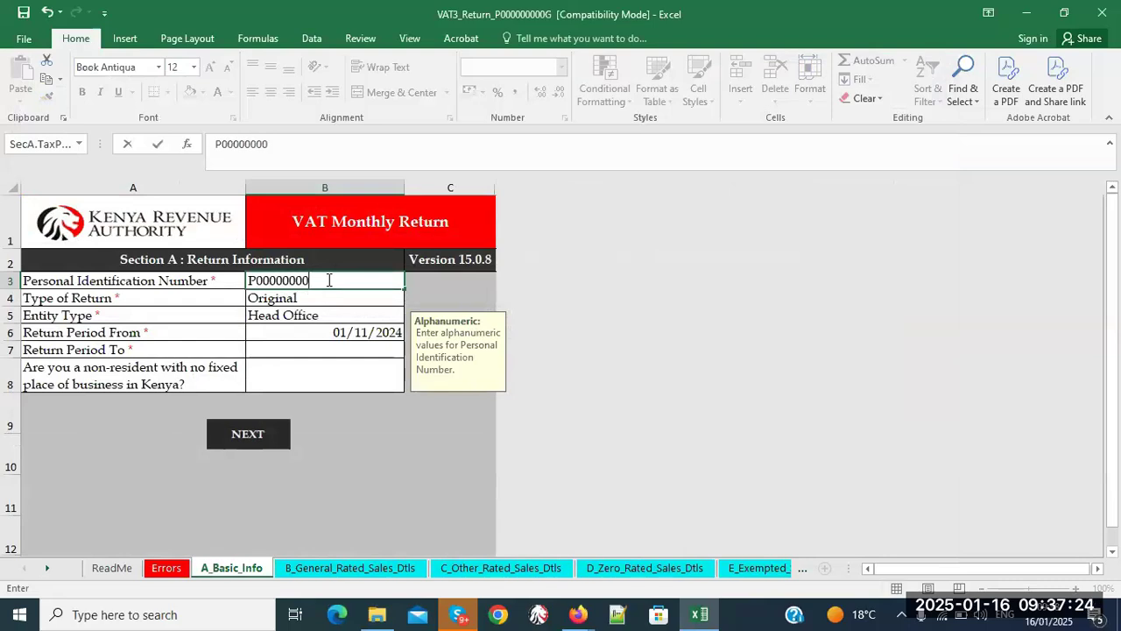
click(315, 350)
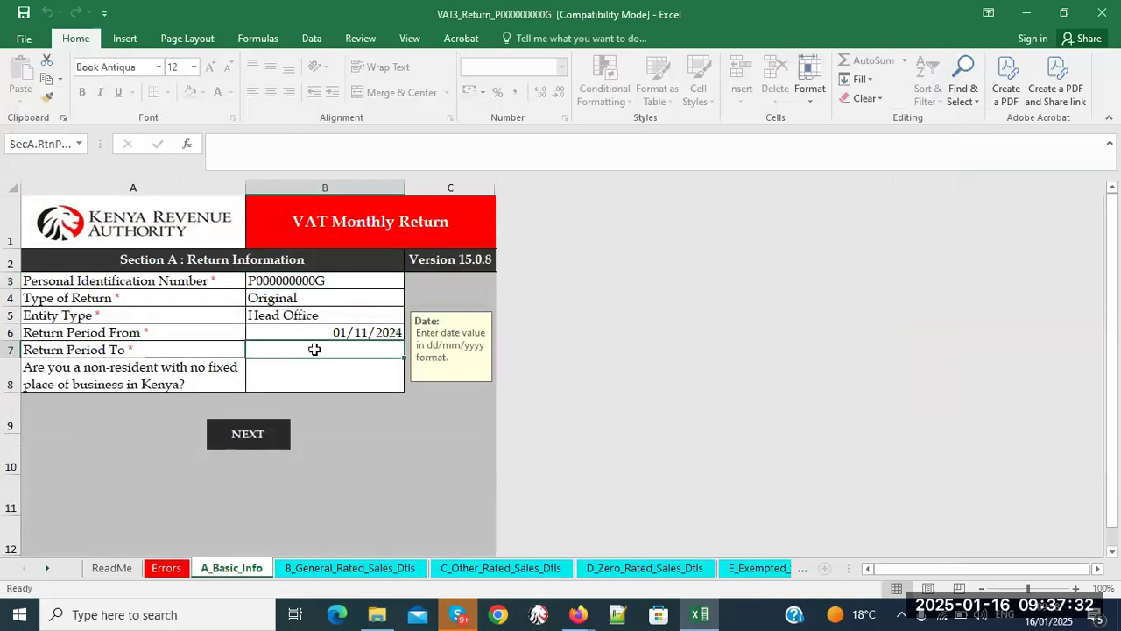
text(30)
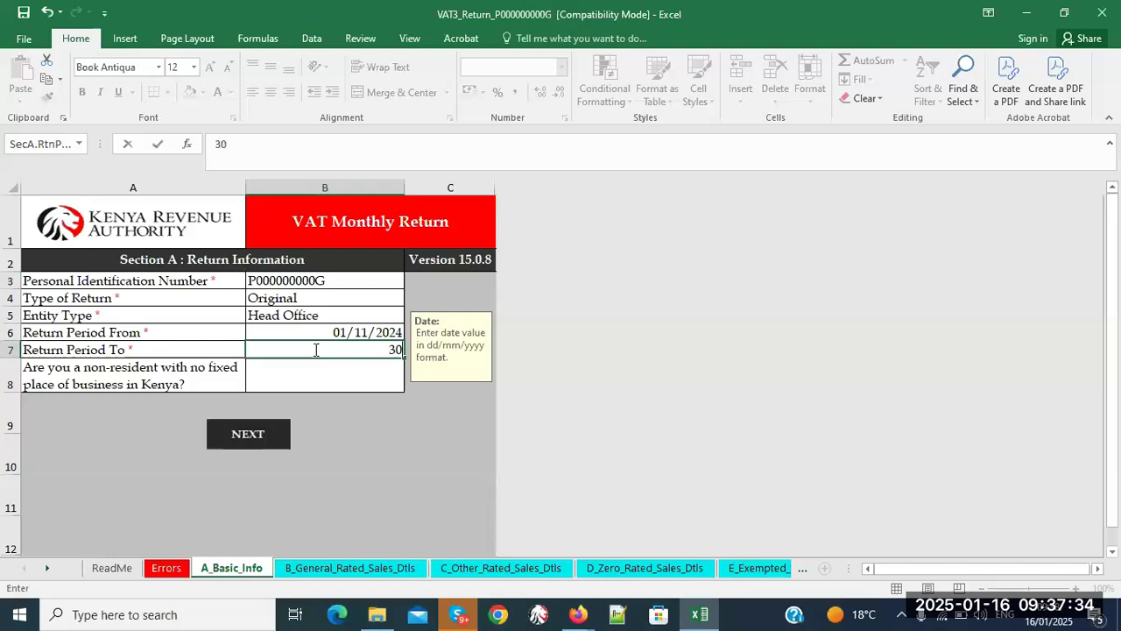
text(/11/2024)
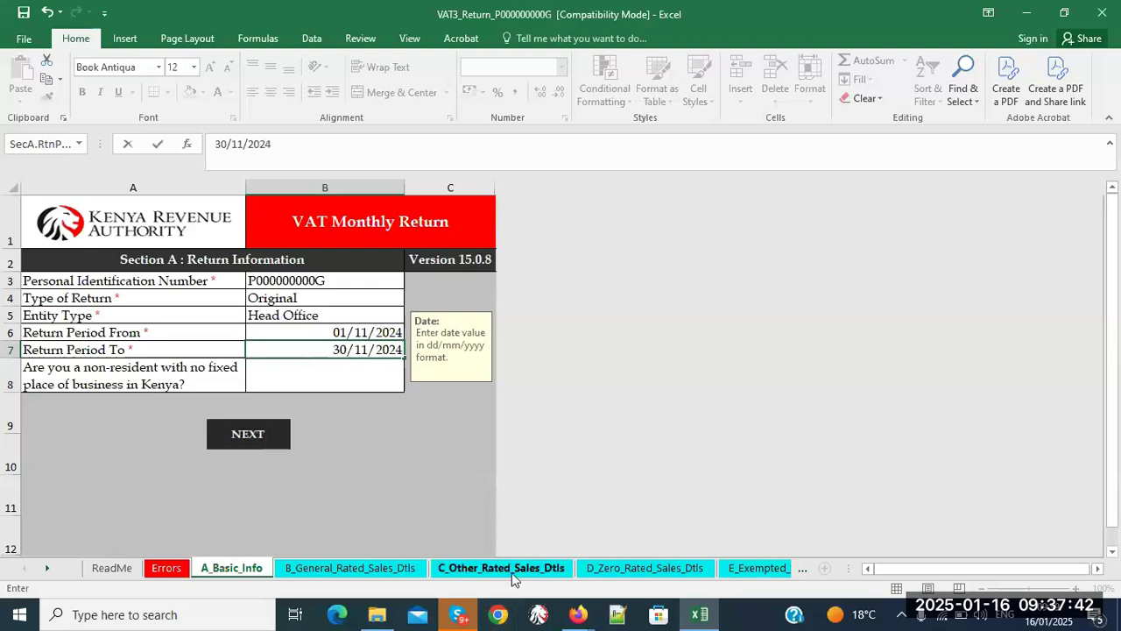
click(470, 517)
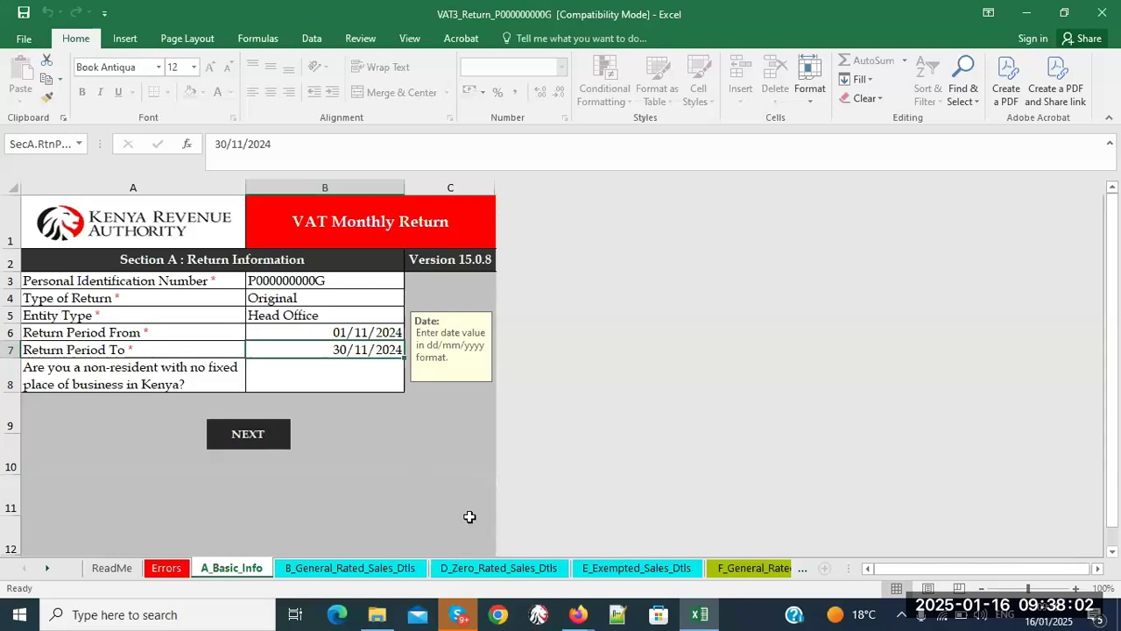
- Scroll the sheet tabs and open B_General_Rated_Sales_Dtls
click(801, 571)
click(802, 572)
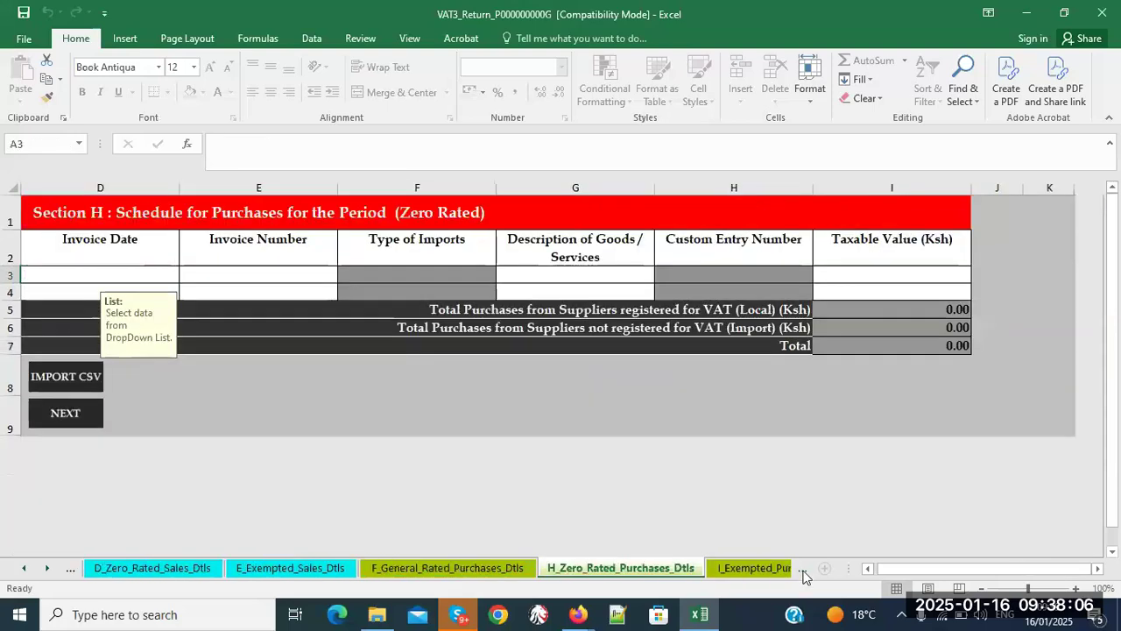
click(23, 569)
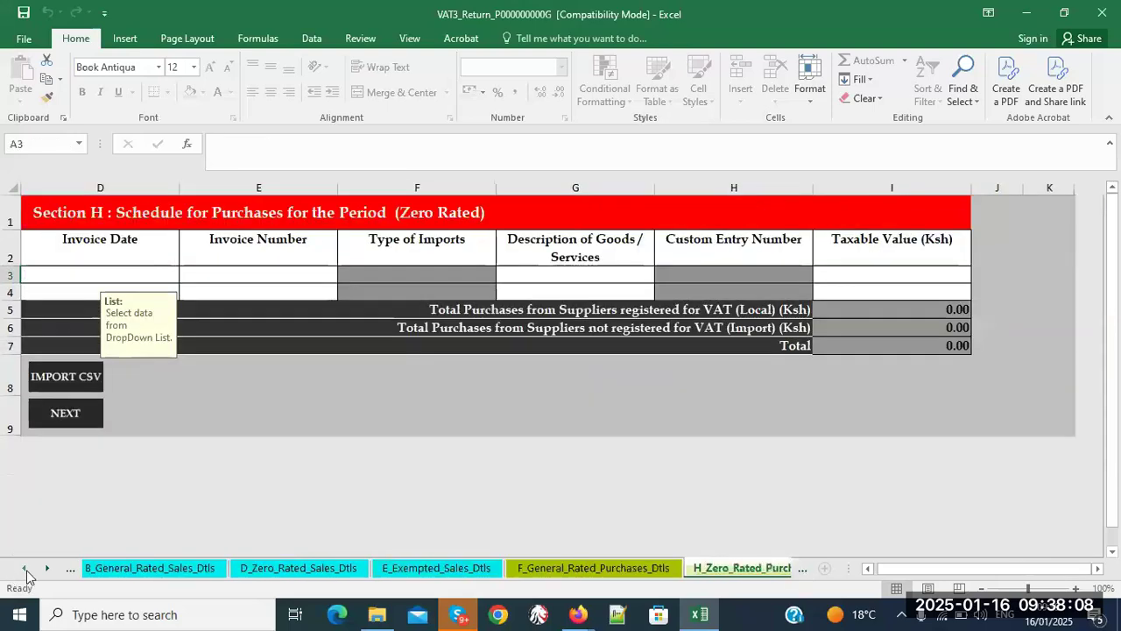
click(24, 568)
click(291, 573)
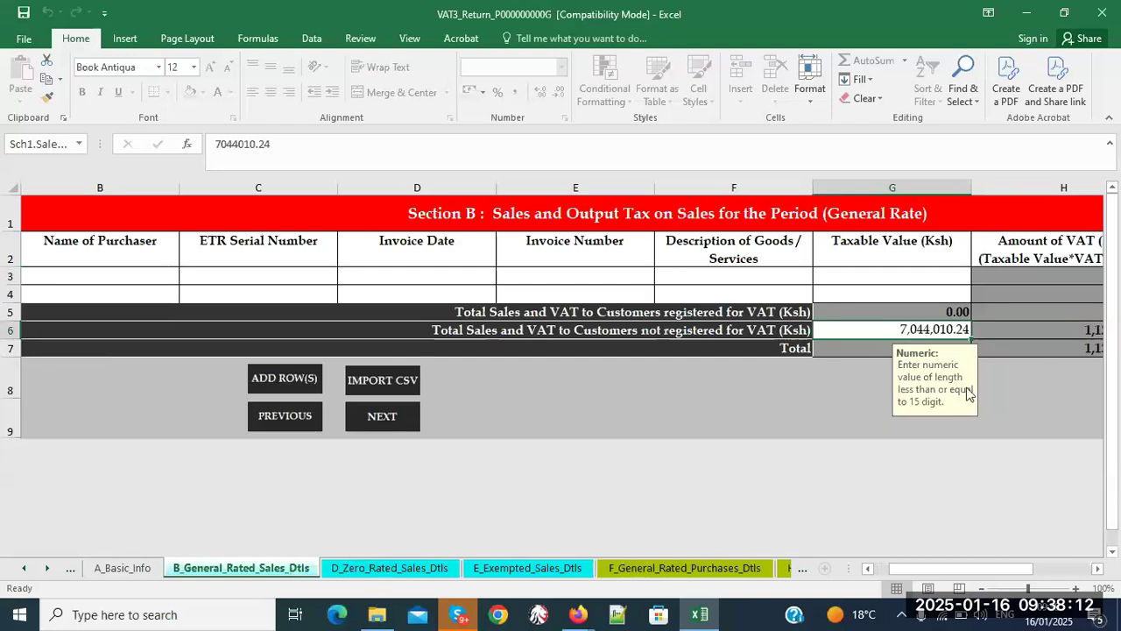
- Compare the SEC_B_WITHOUT_PIN_AND_NON-VAT_PIN1 file in the training folder against the Section B sheet
click(371, 617)
click(361, 226)
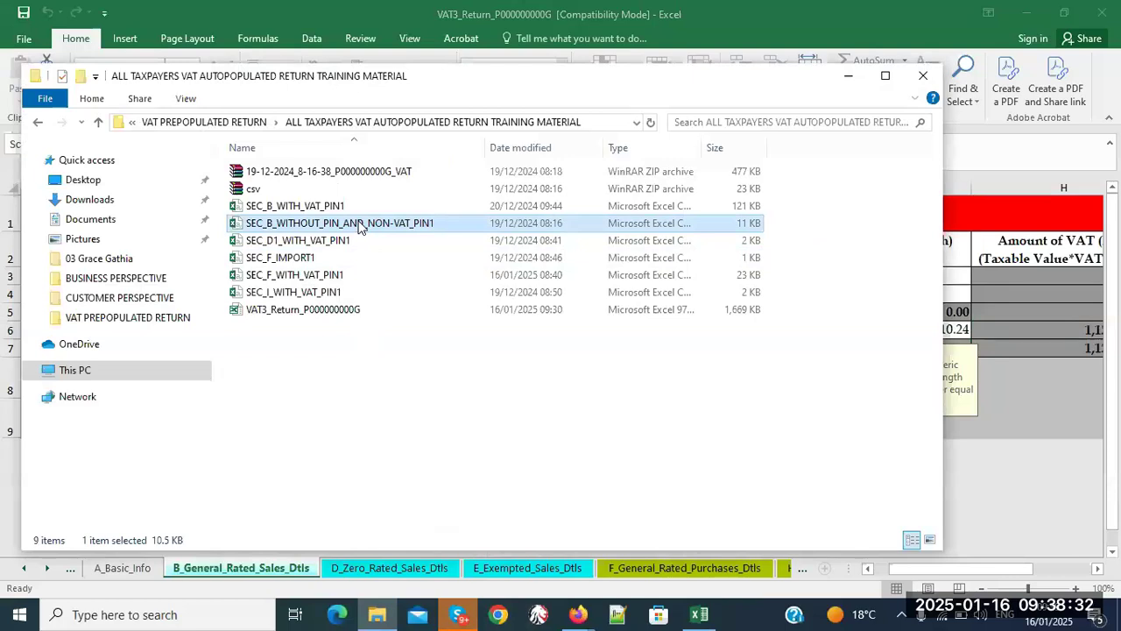
click(1021, 411)
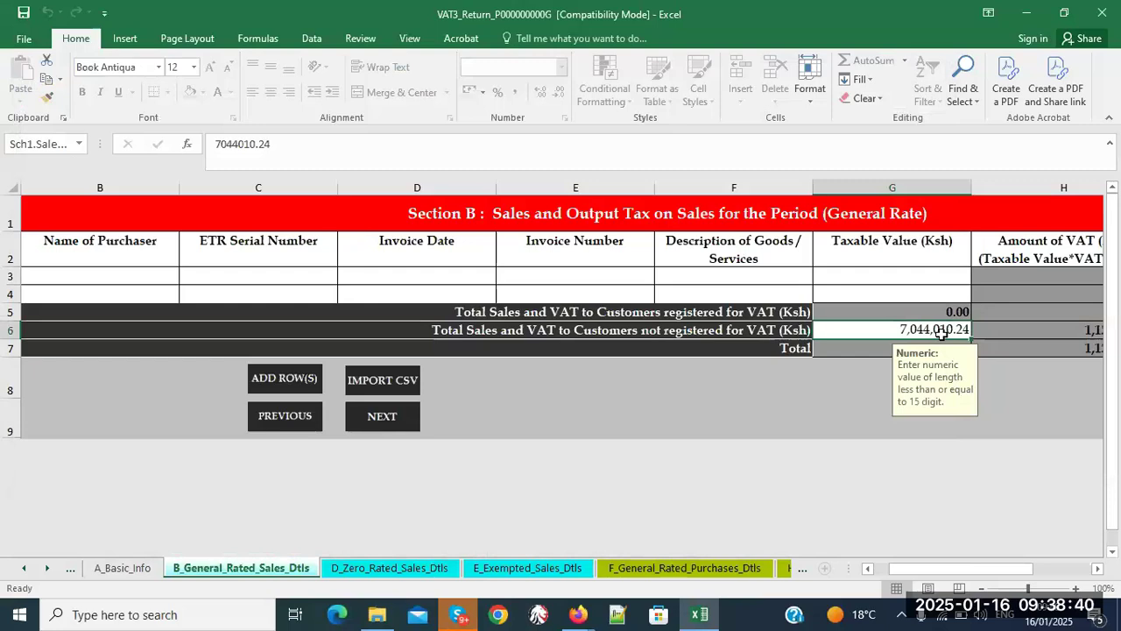
click(378, 616)
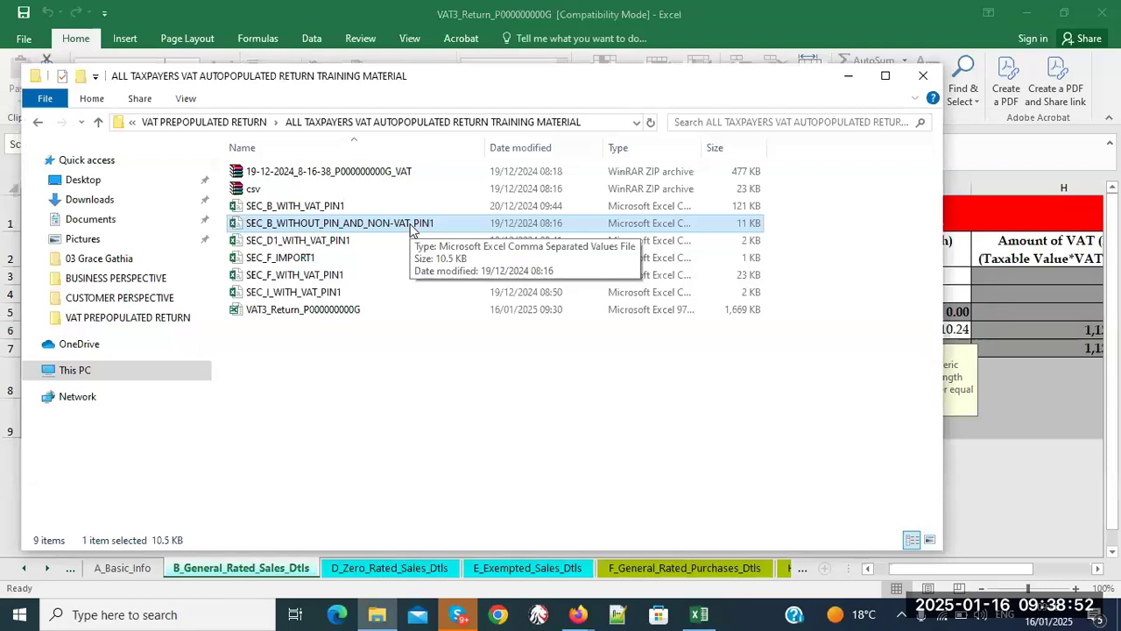
- Open SEC_B_WITH_VAT_PIN1 and AutoFit all its columns to show full values
double_click(347, 206)
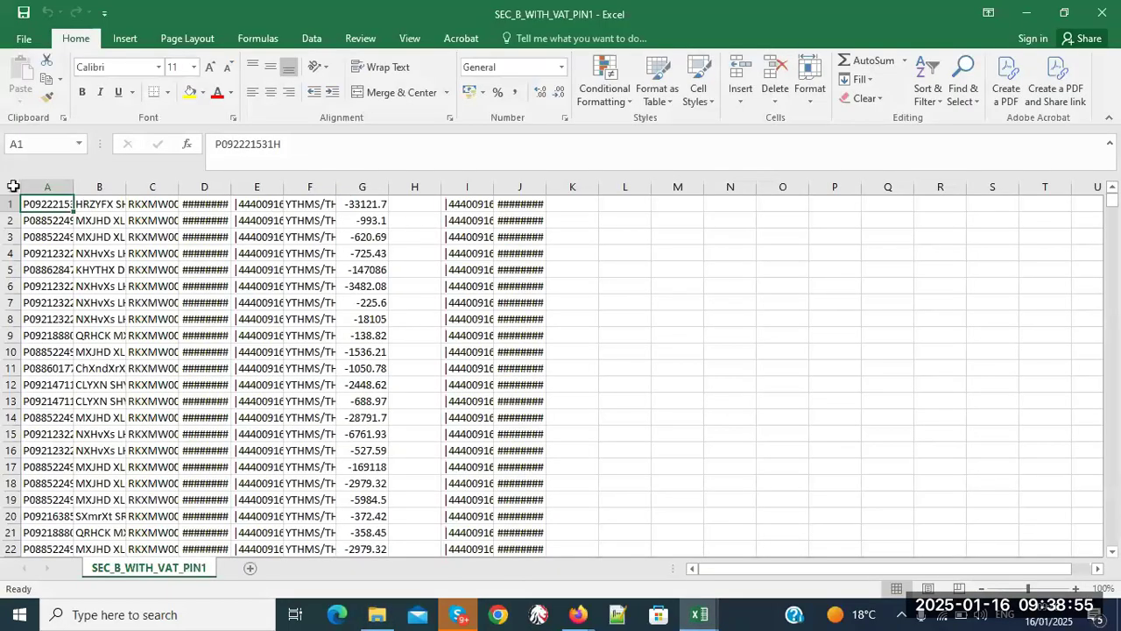
click(13, 186)
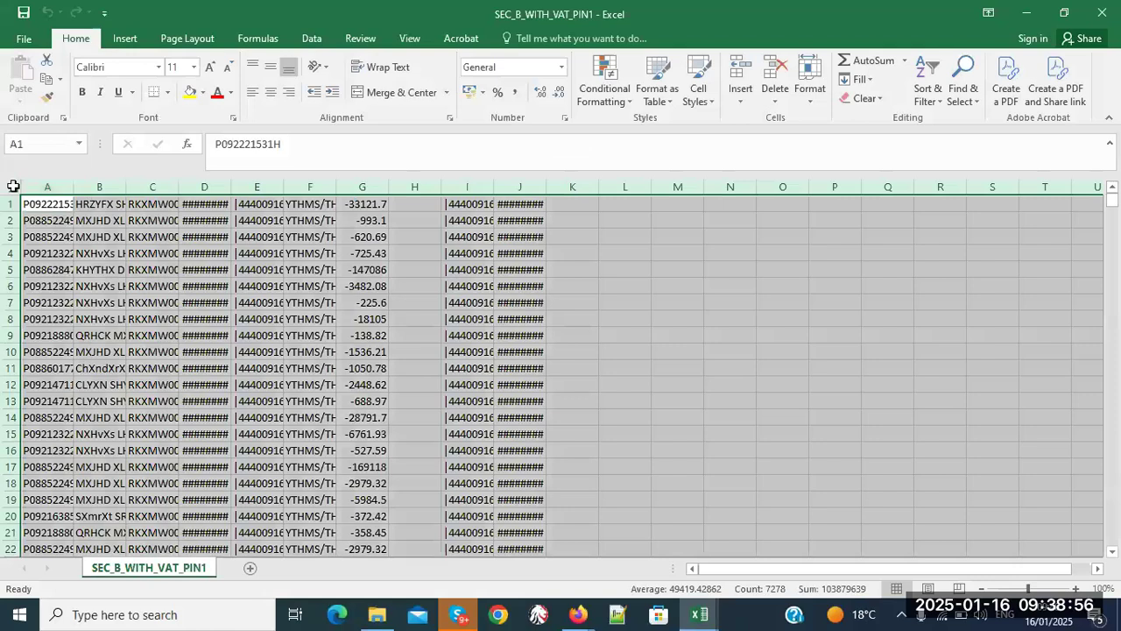
double_click(73, 186)
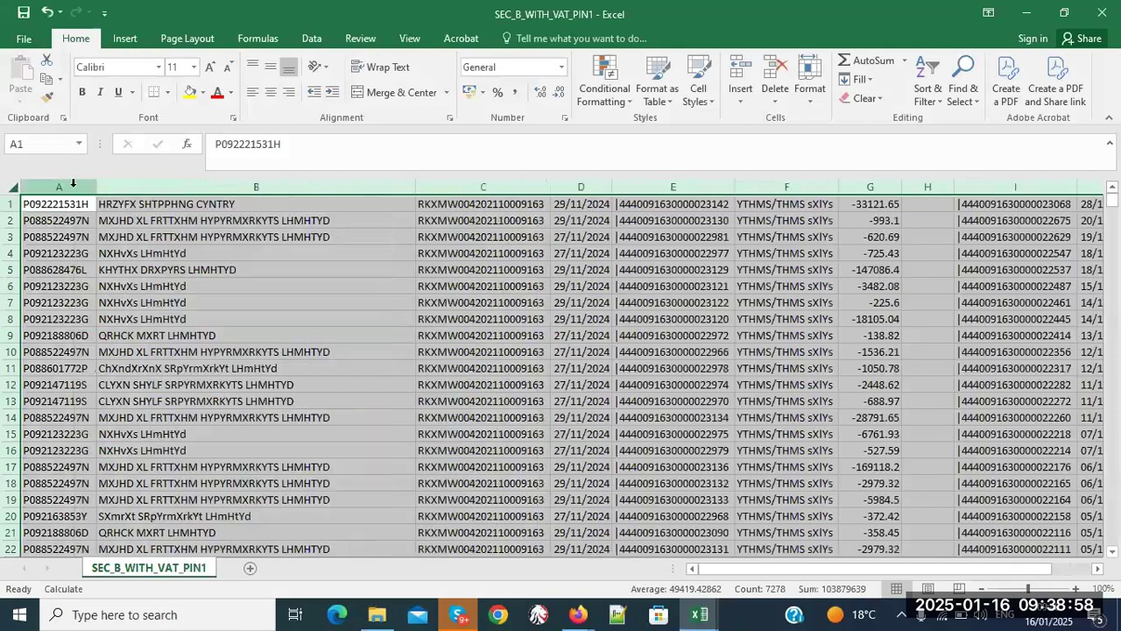
click(719, 181)
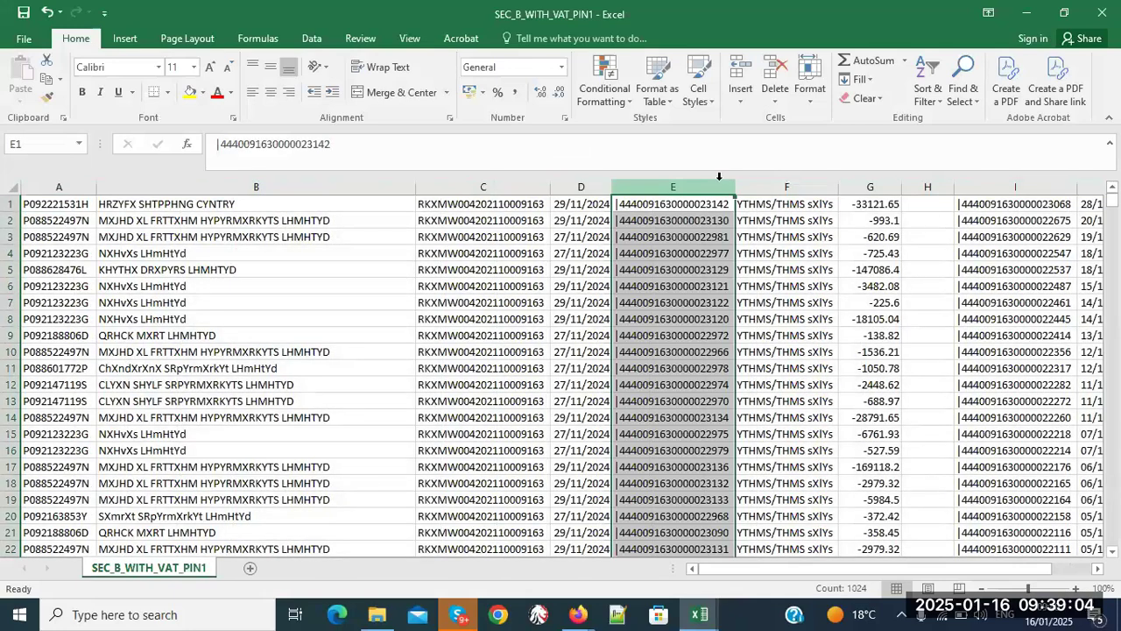
- Check the file information and inspect the purchaser name in B33 and PIN in A35
click(1116, 374)
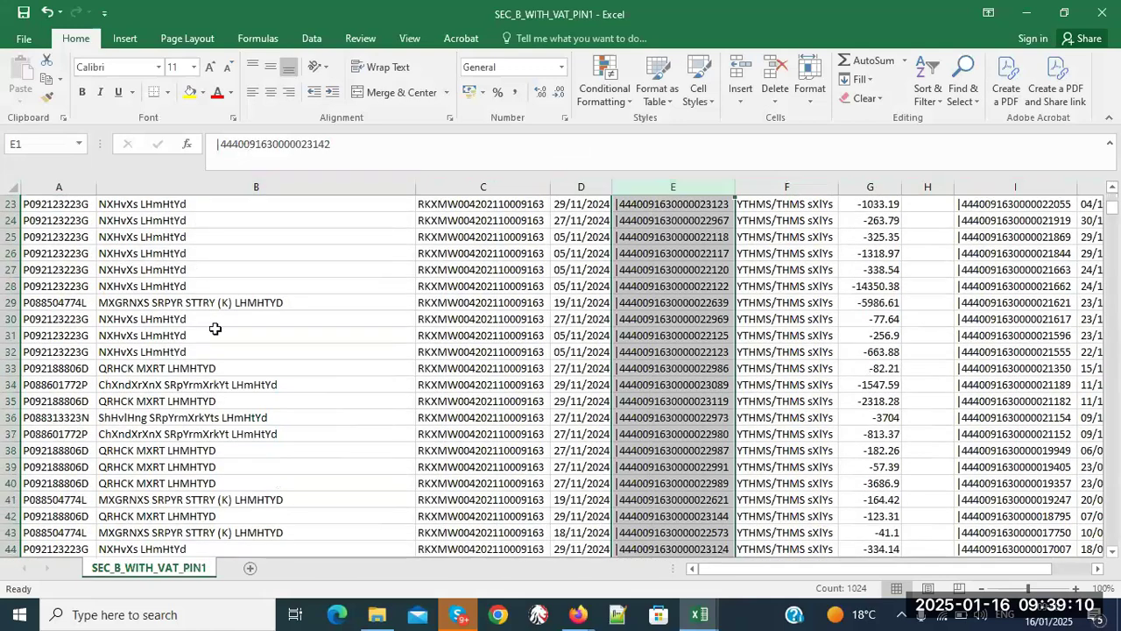
click(25, 39)
click(25, 51)
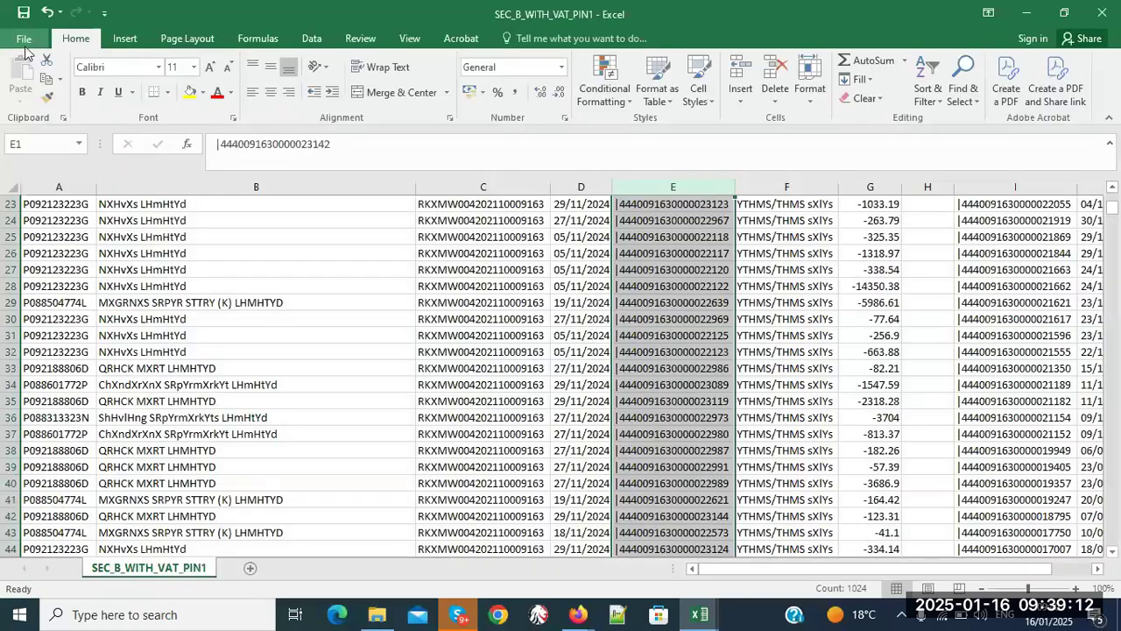
click(25, 50)
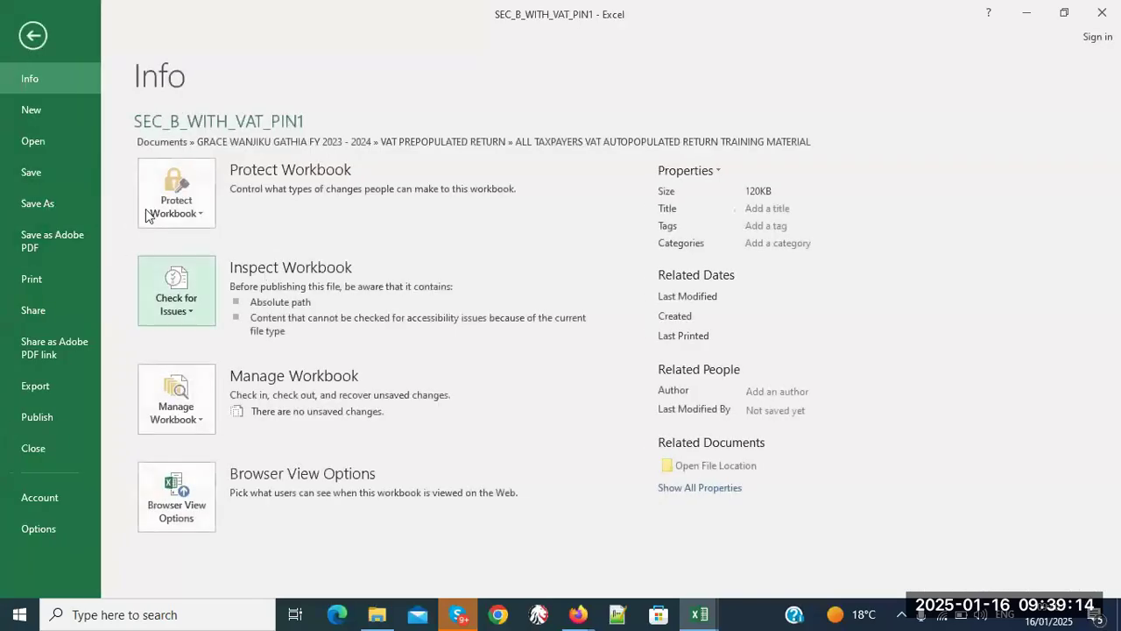
click(28, 44)
click(111, 372)
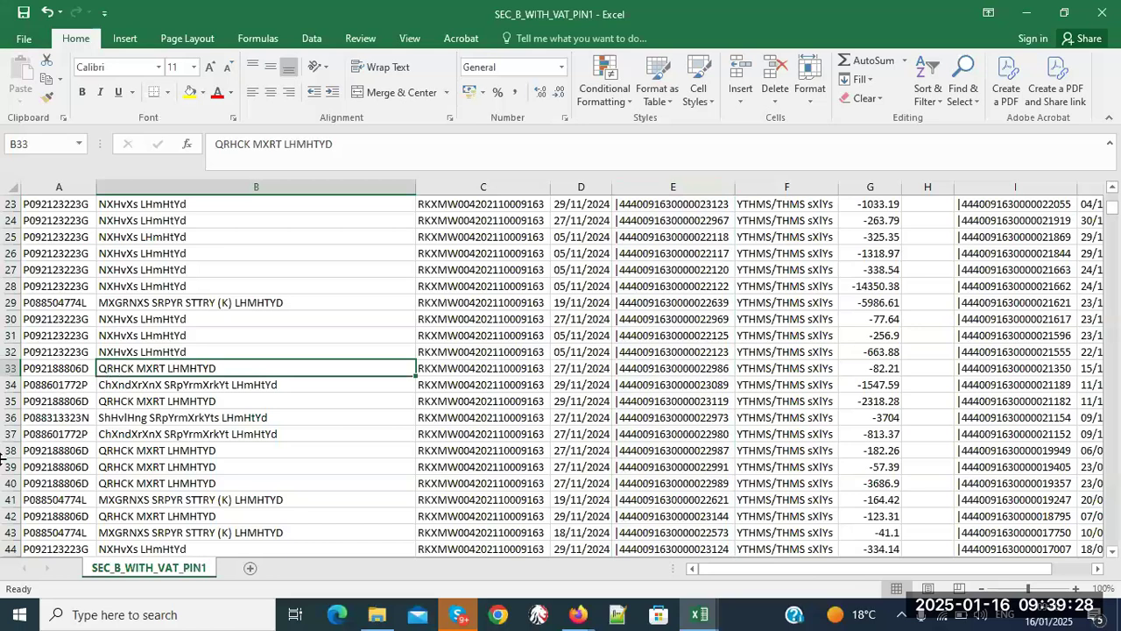
click(65, 403)
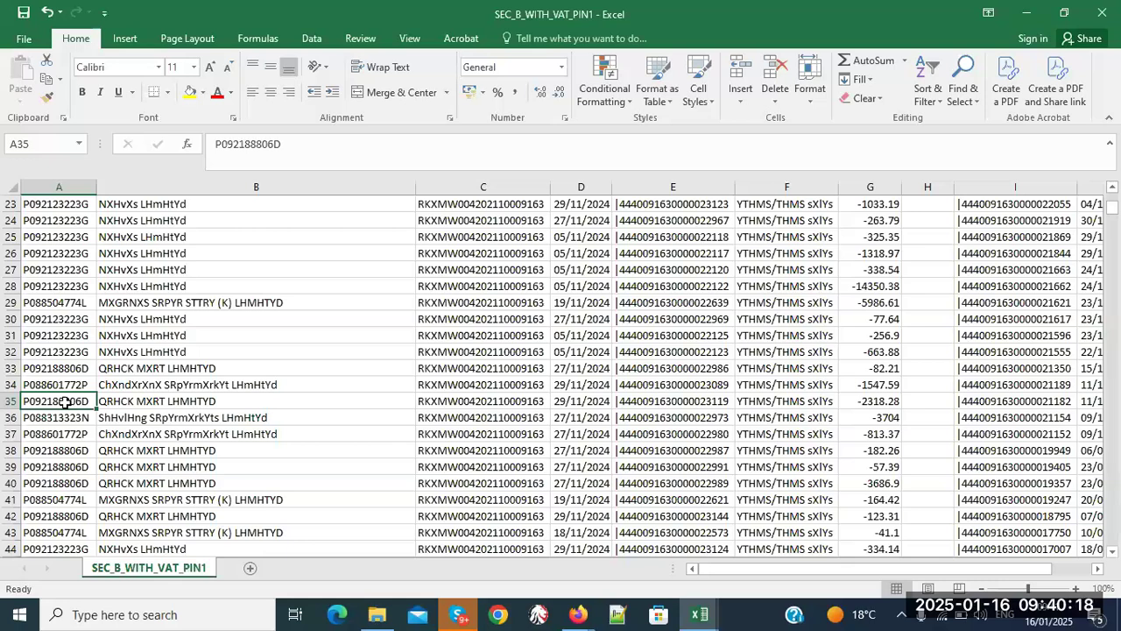
click(577, 616)
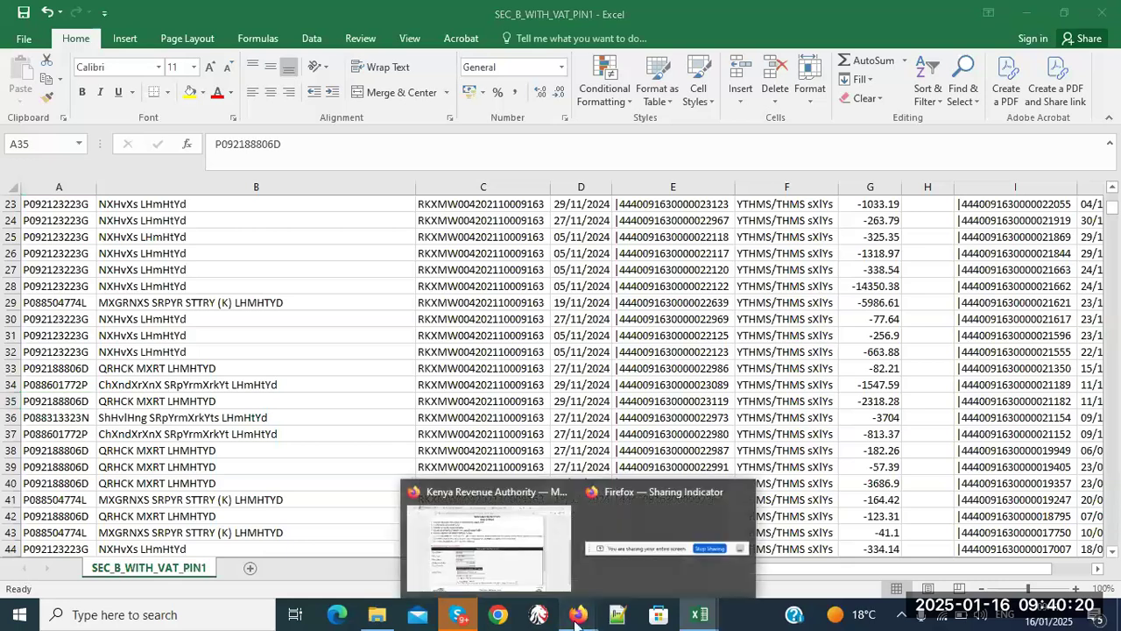
- Open the auto-populated VAT return FAQ PDF in Firefox and scroll to page 3
click(541, 585)
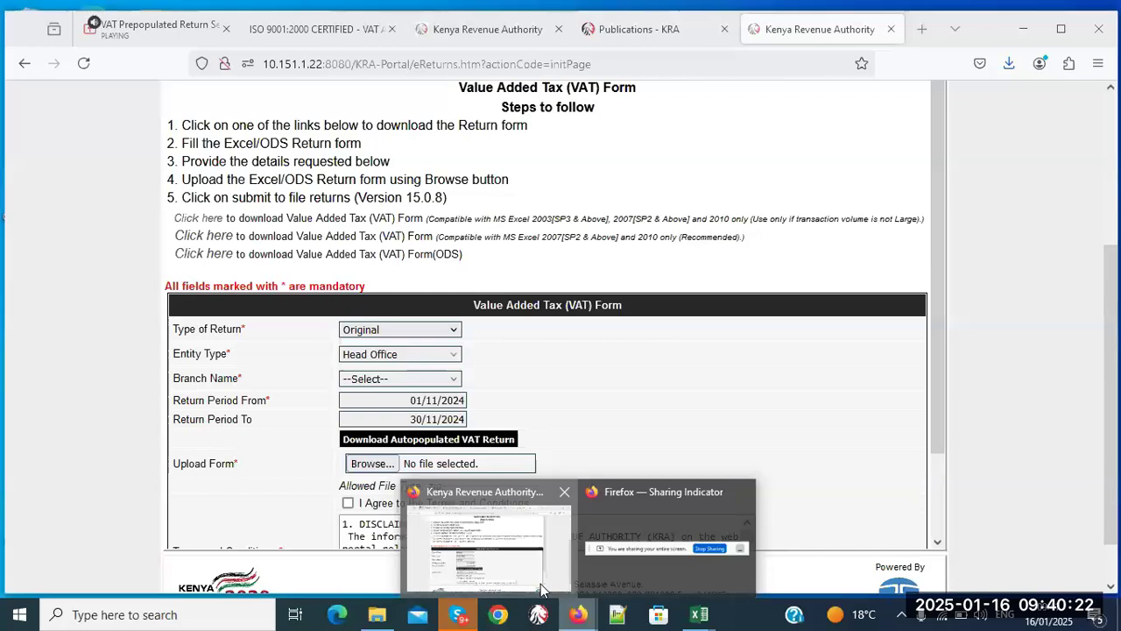
click(376, 20)
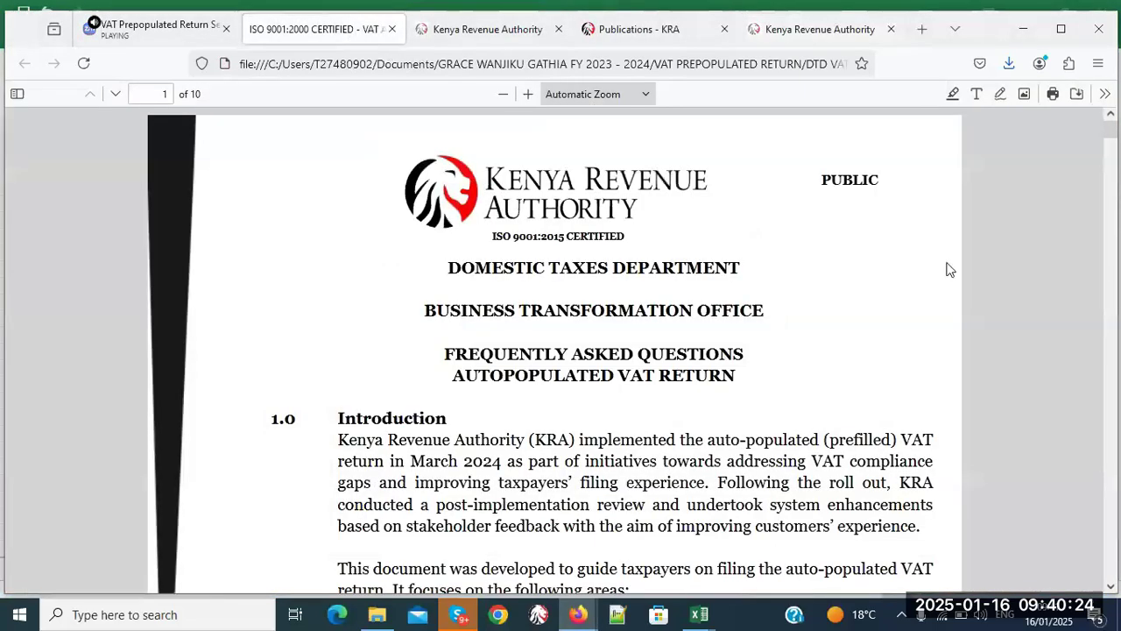
click(1111, 586)
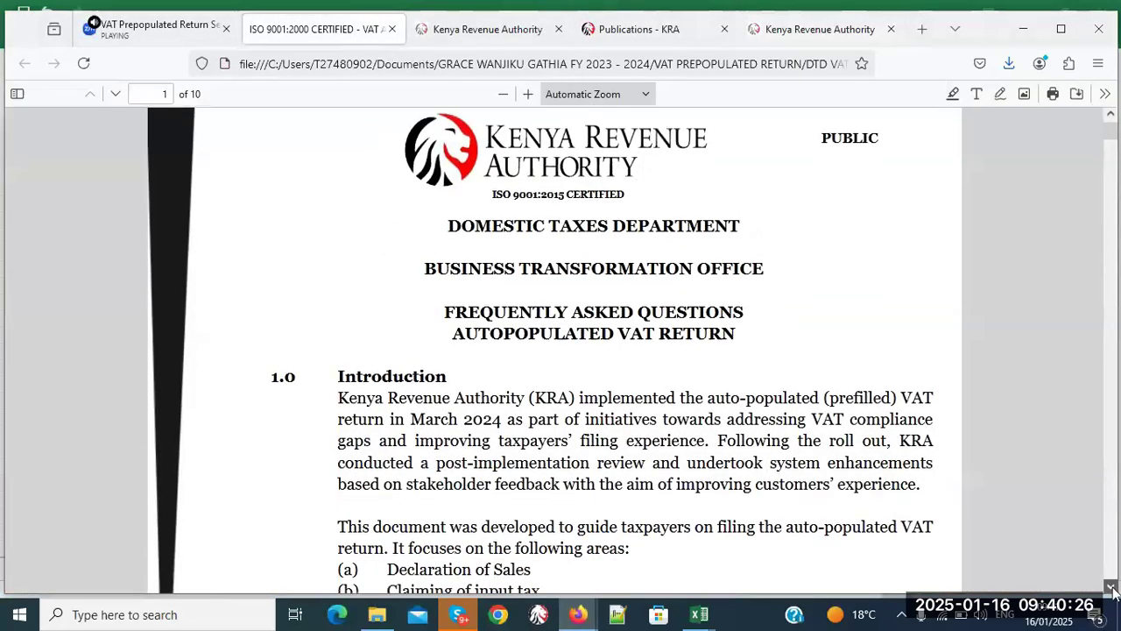
drag(1114, 147, 1118, 265)
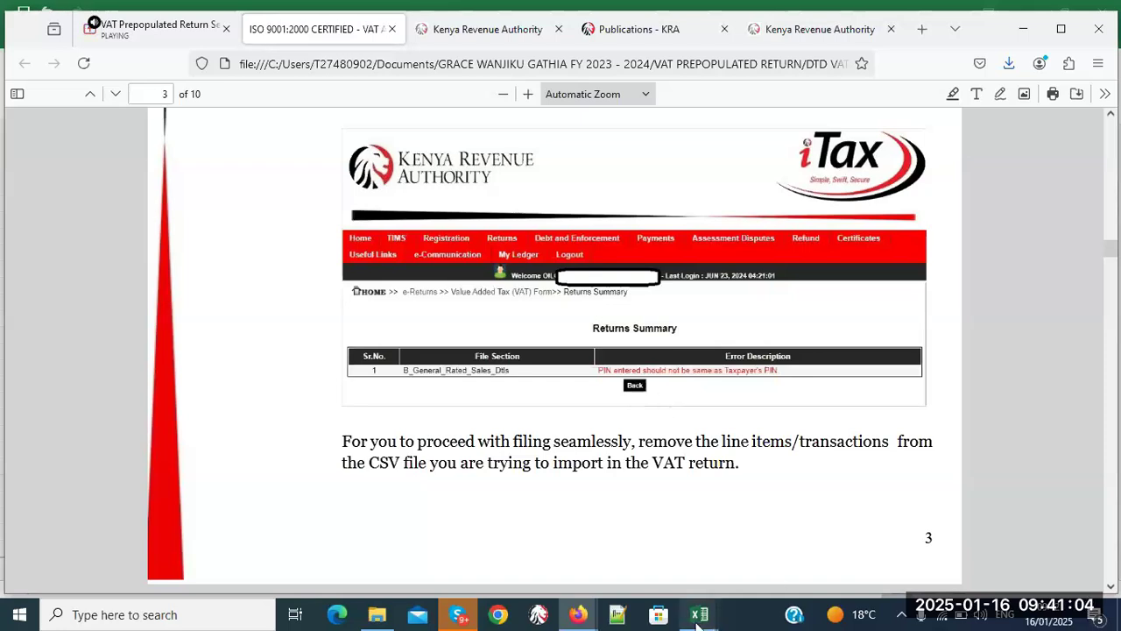
- Return to the SEC_B_WITH_VAT_PIN1 workbook, select row 35, and dismiss its row menu unused
mouse_move(698, 617)
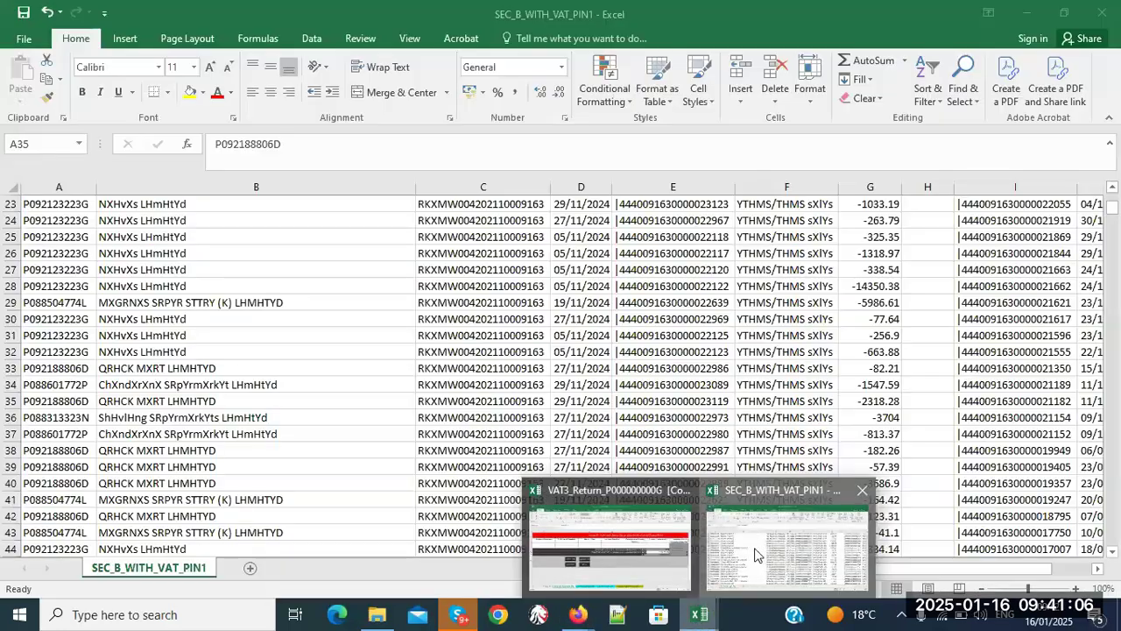
click(758, 555)
click(13, 401)
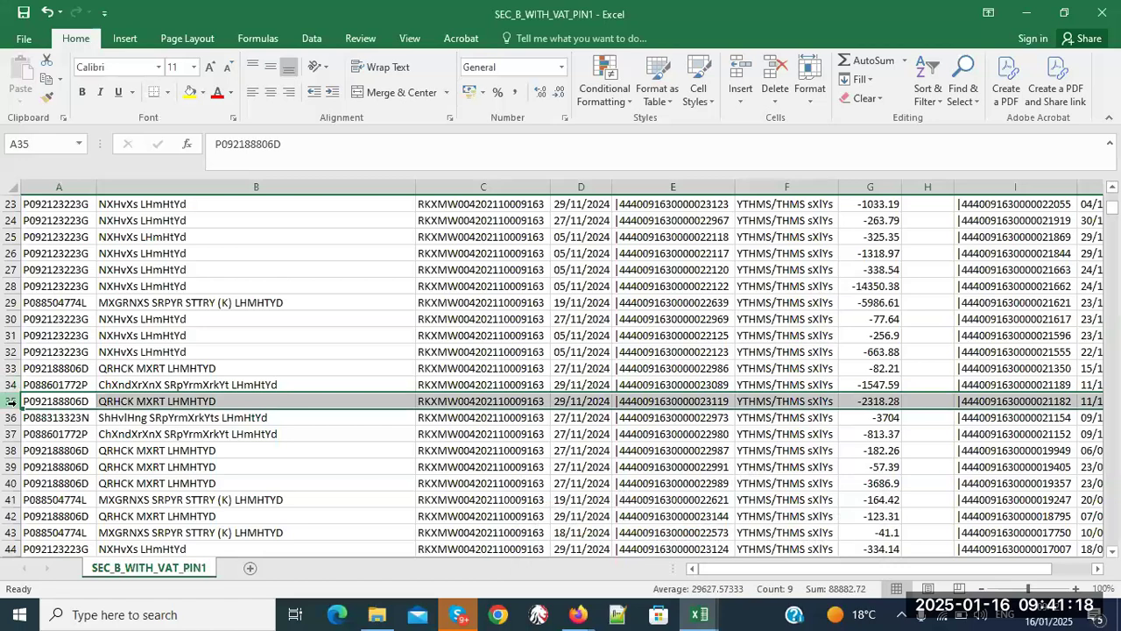
right_click(12, 401)
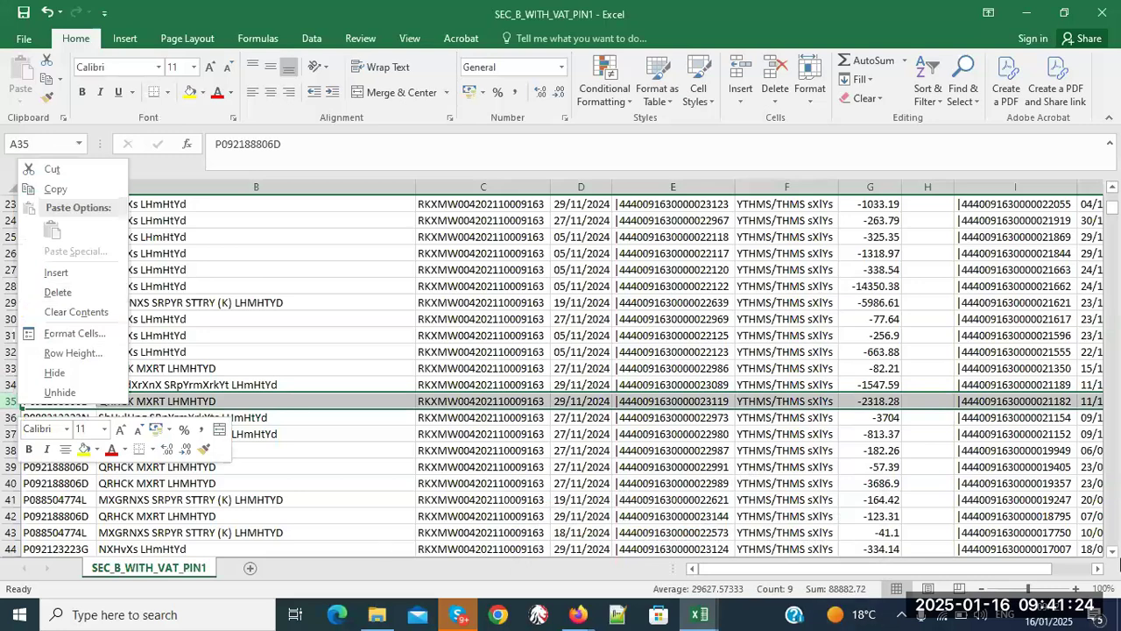
click(1115, 557)
click(1115, 558)
click(1114, 557)
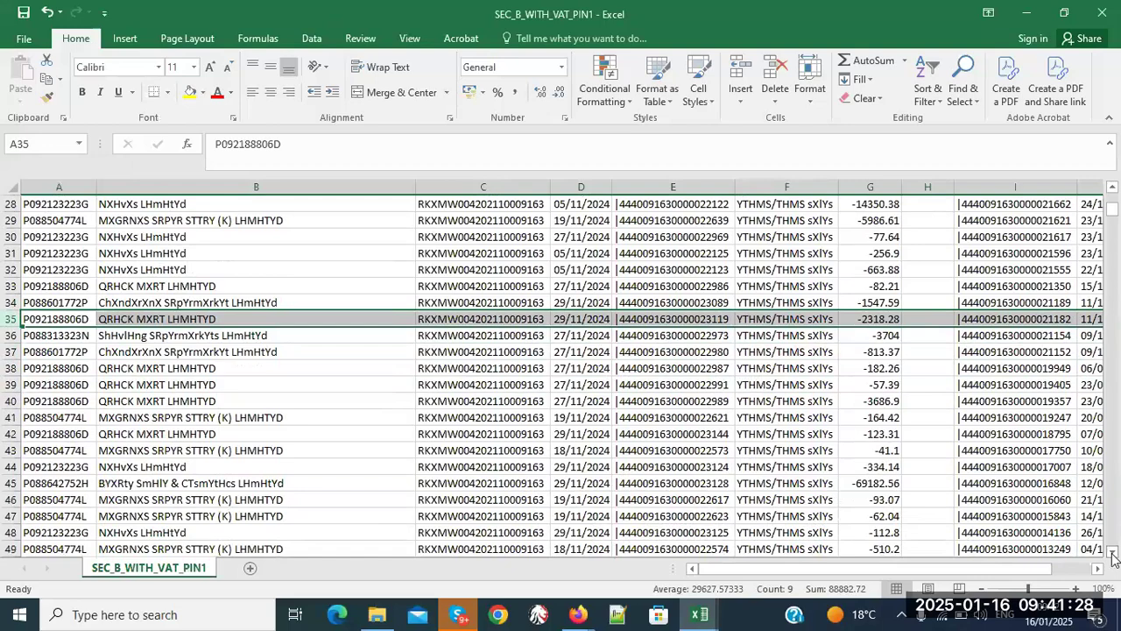
click(1114, 557)
click(1115, 557)
click(1114, 558)
click(1114, 557)
click(1114, 558)
click(1115, 557)
- Delete row 56, the sale with taxable value 1759991.01
scroll(1115, 557, down, 2)
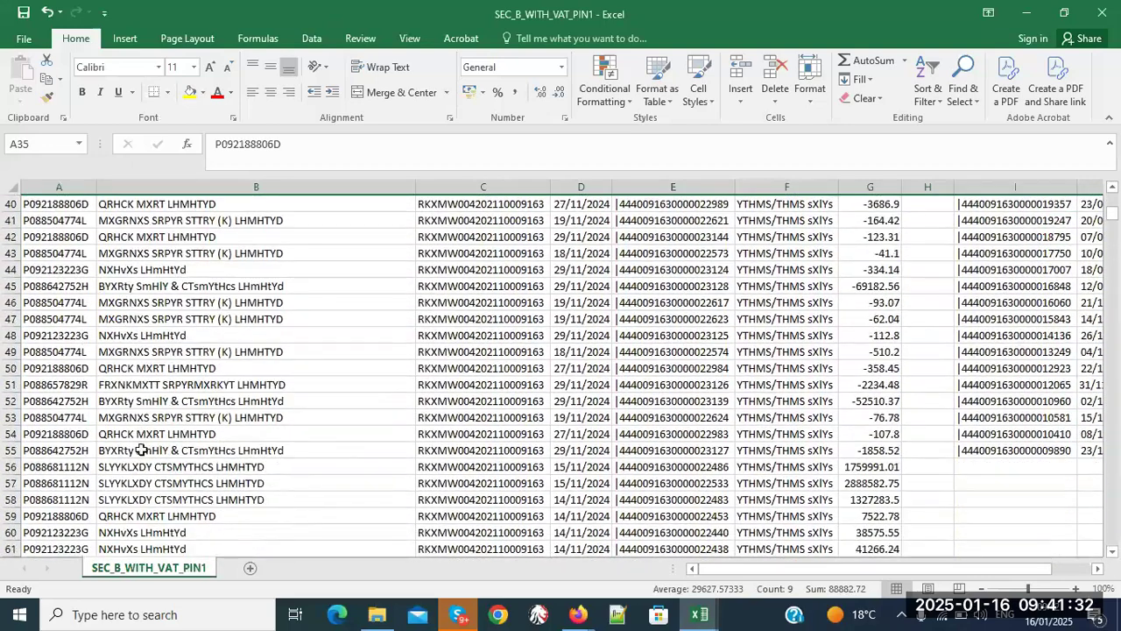
click(13, 466)
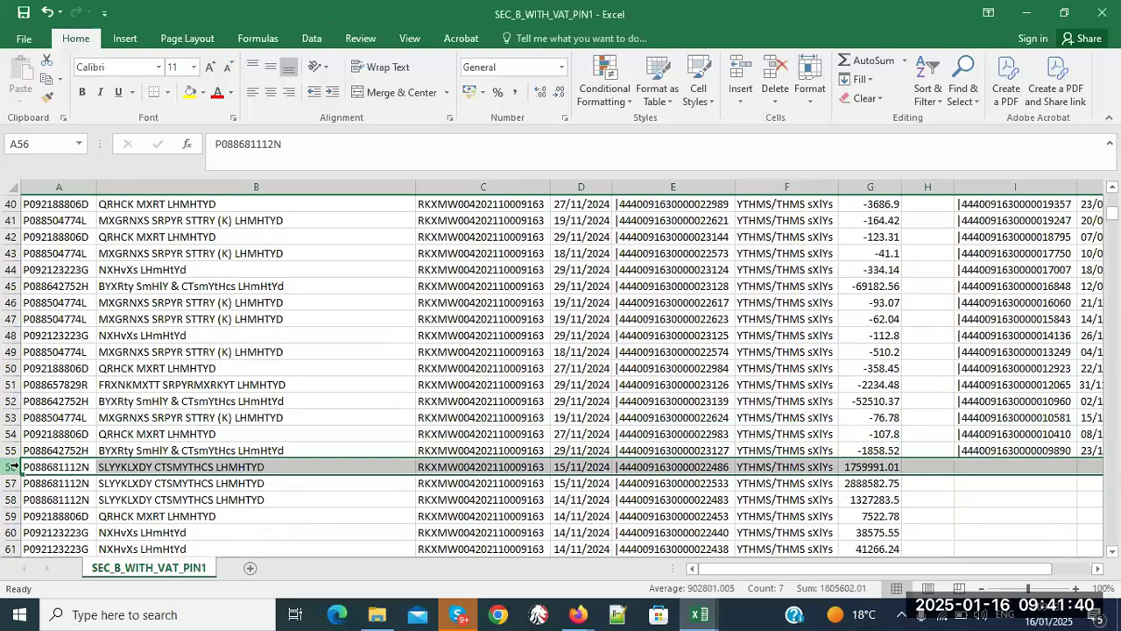
right_click(14, 466)
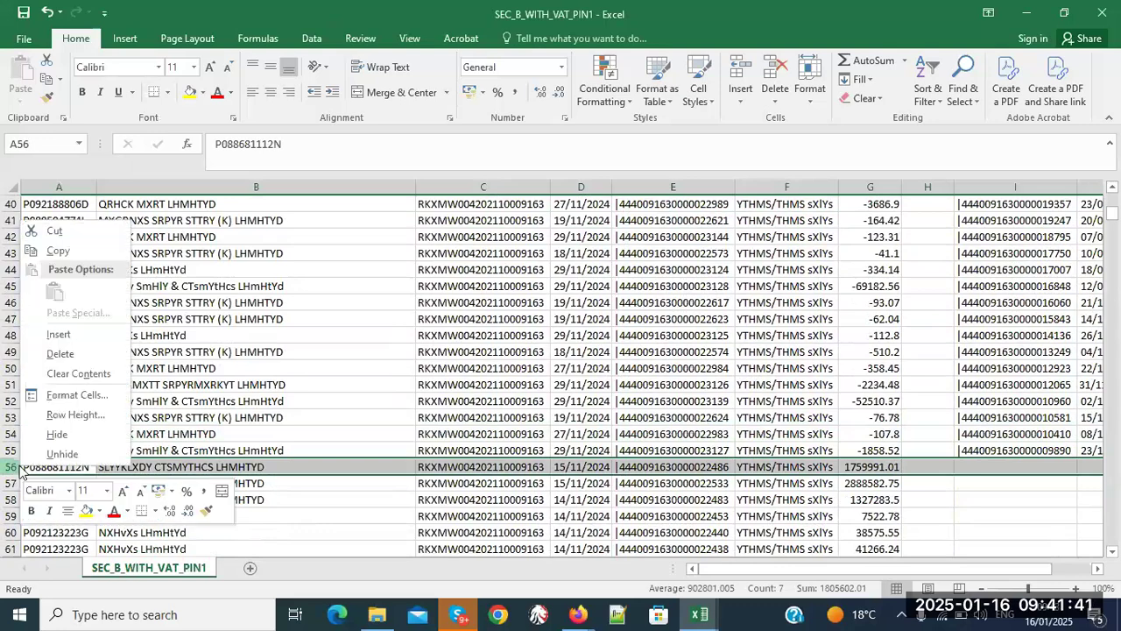
click(52, 355)
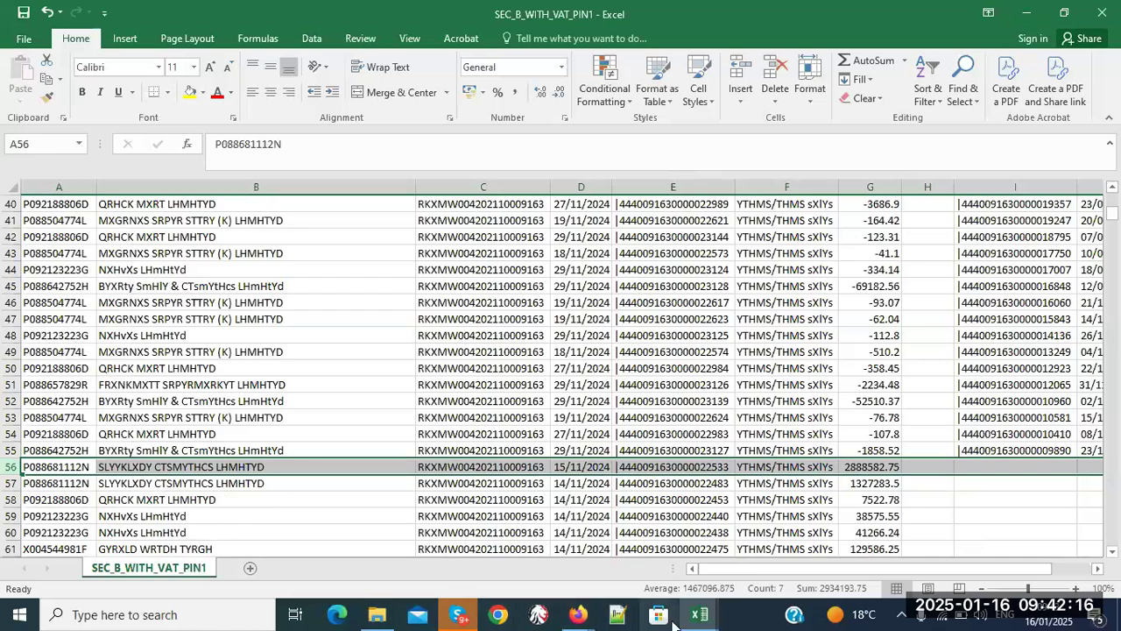
- On B_General_Rated_Sales_Dtls, replace the 7044010.24 value in G6 with 8760000
mouse_move(712, 618)
click(682, 566)
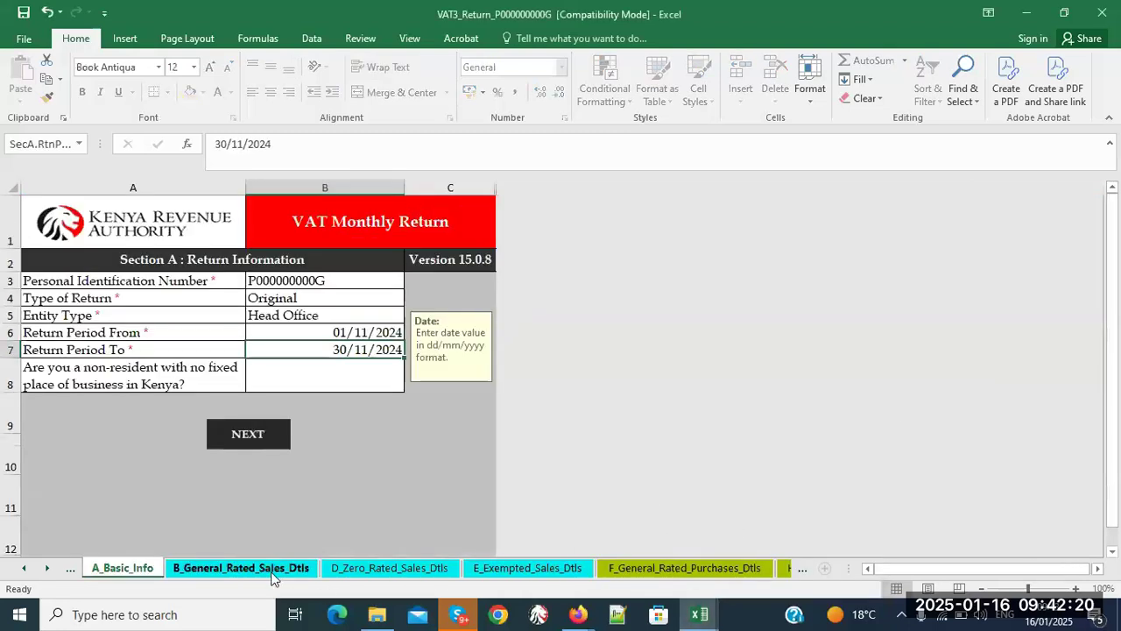
click(271, 569)
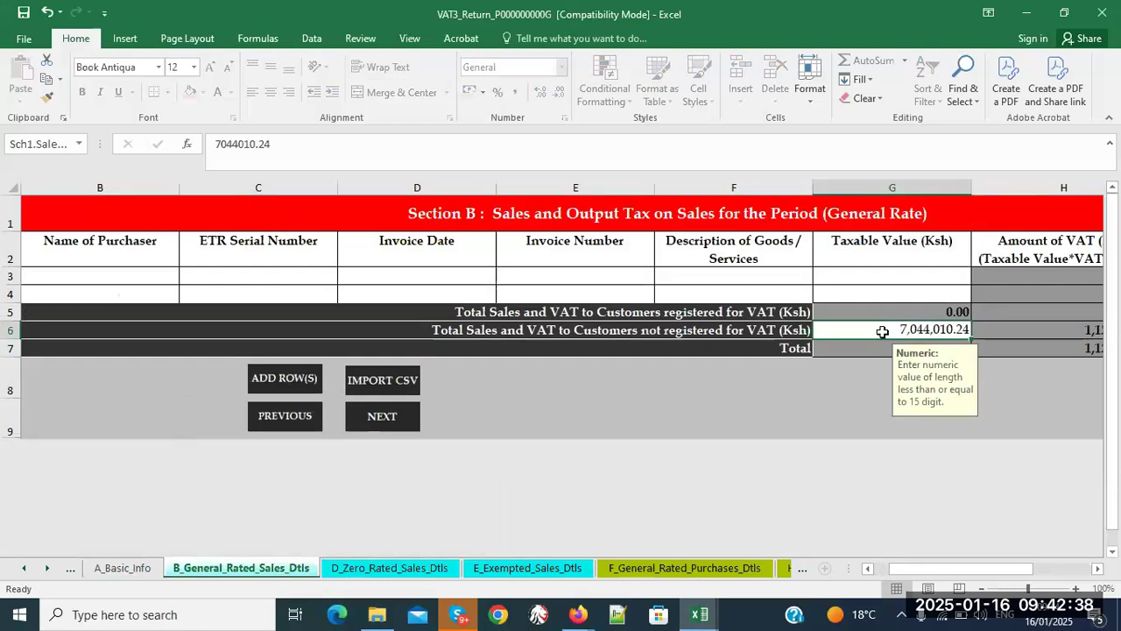
click(308, 145)
key(BackSpace)
key(BackSpace)
key(BackSpace)
key(BackSpace)
key(BackSpace)
key(BackSpace)
key(BackSpace)
key(BackSpace)
key(BackSpace)
key(BackSpace)
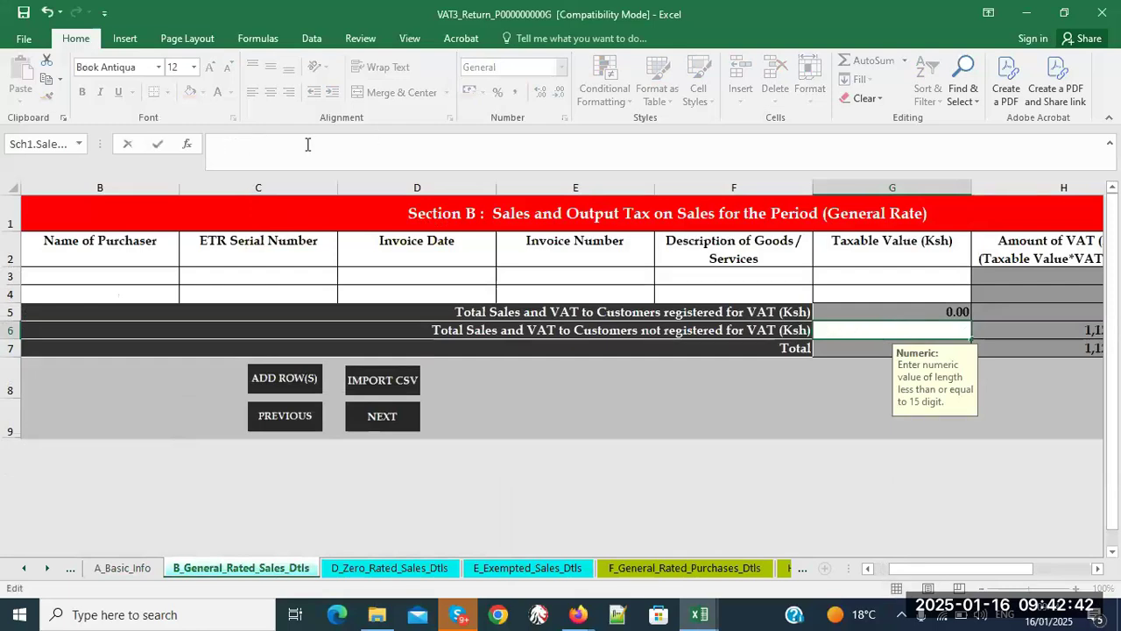
text(876000000)
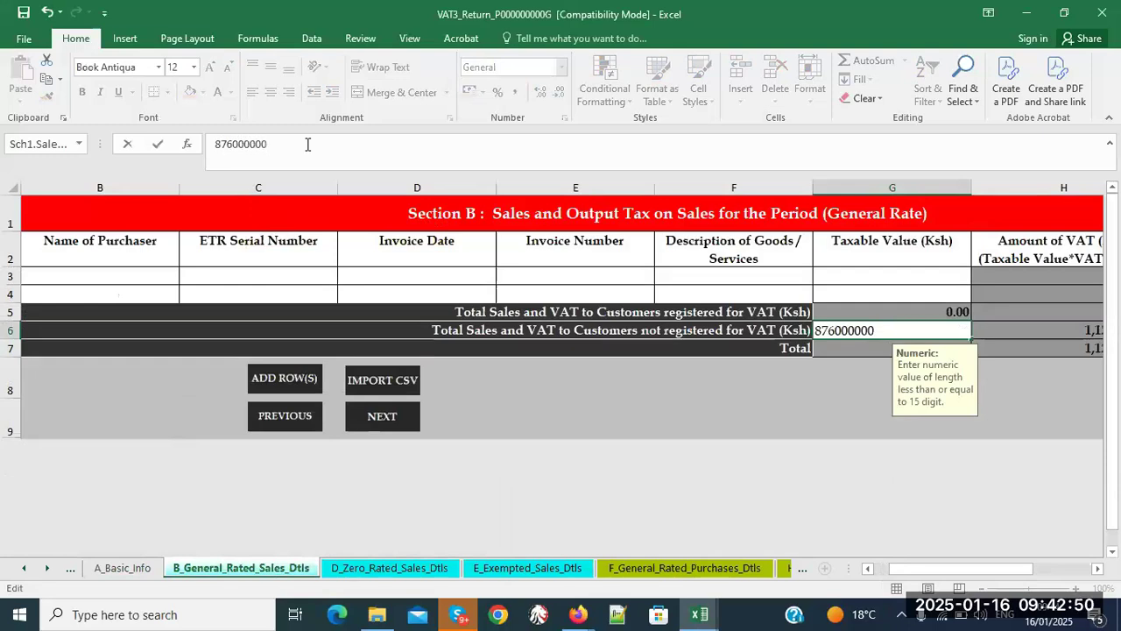
key(BackSpace)
key(Return)
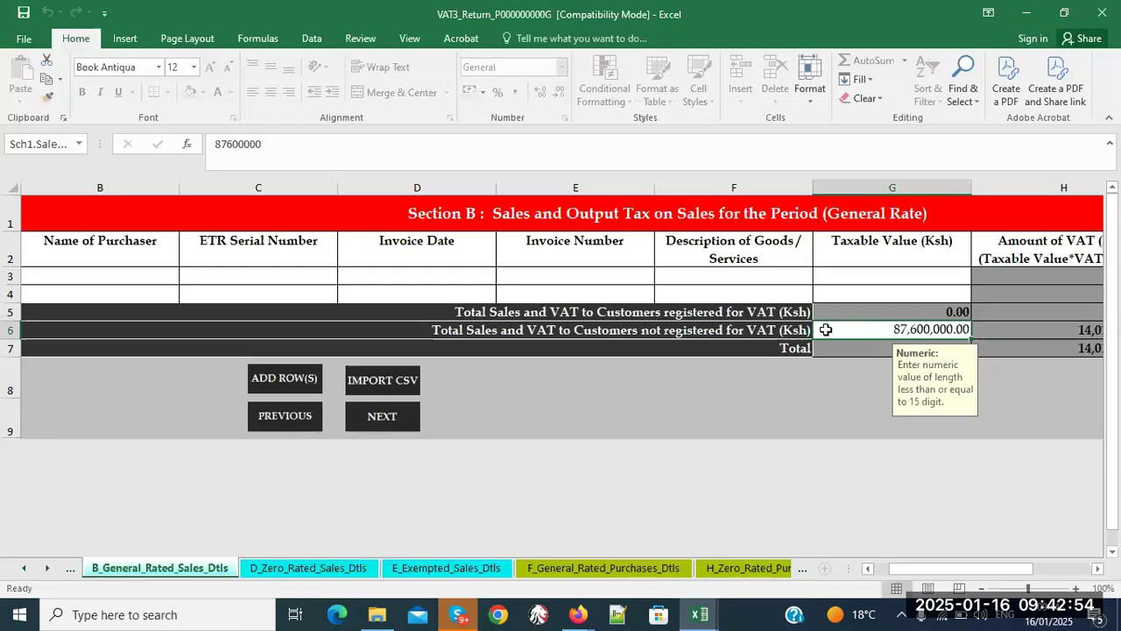
click(272, 144)
key(BackSpace)
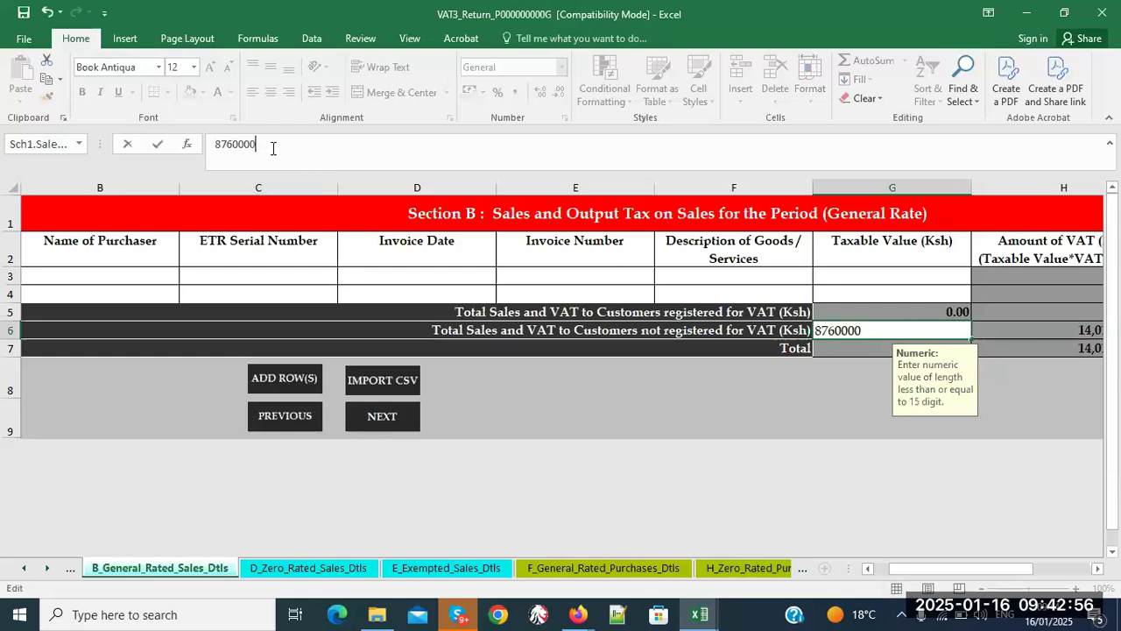
key(Return)
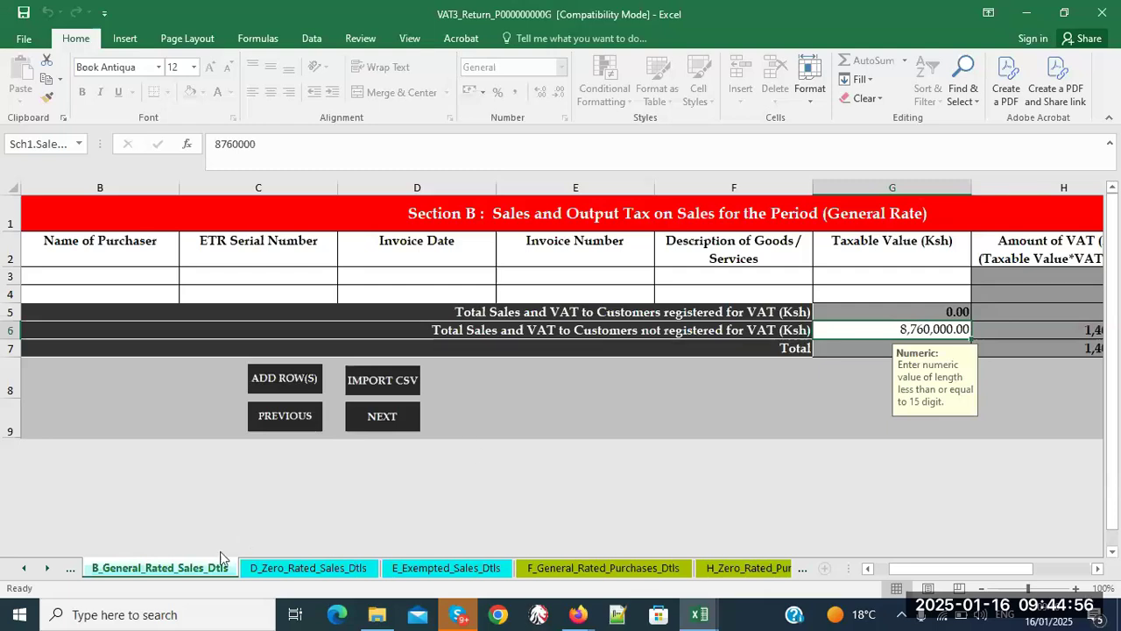
click(706, 616)
- Bring the SEC_B_WITH_VAT_PIN1 sheet forward and check its columns, then switch to the VAT FAQ PDF
click(760, 559)
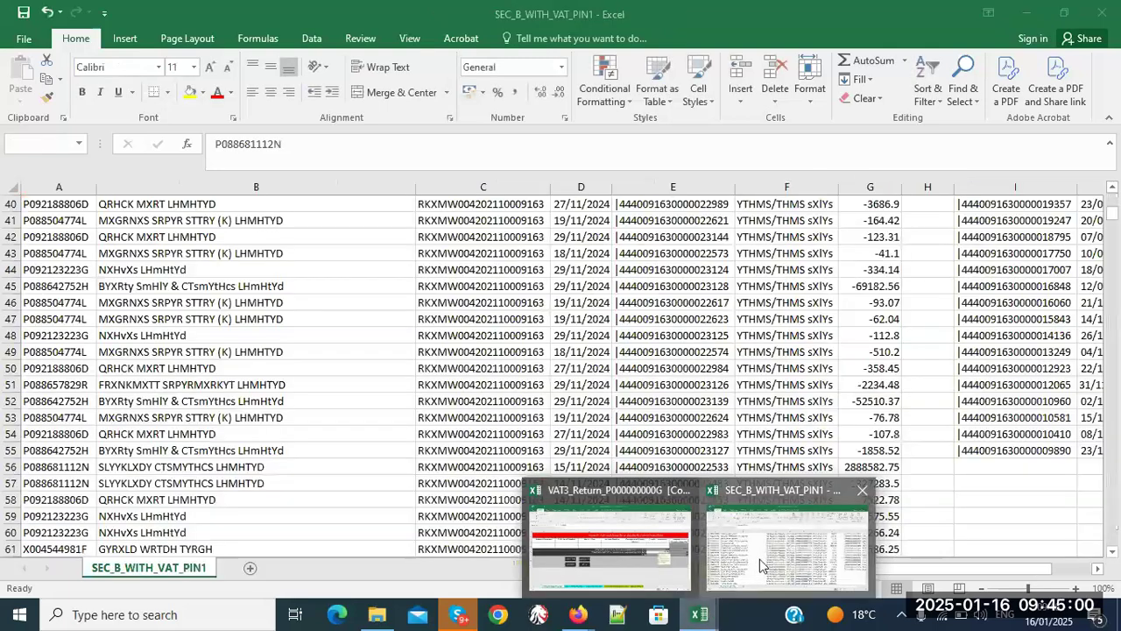
click(989, 502)
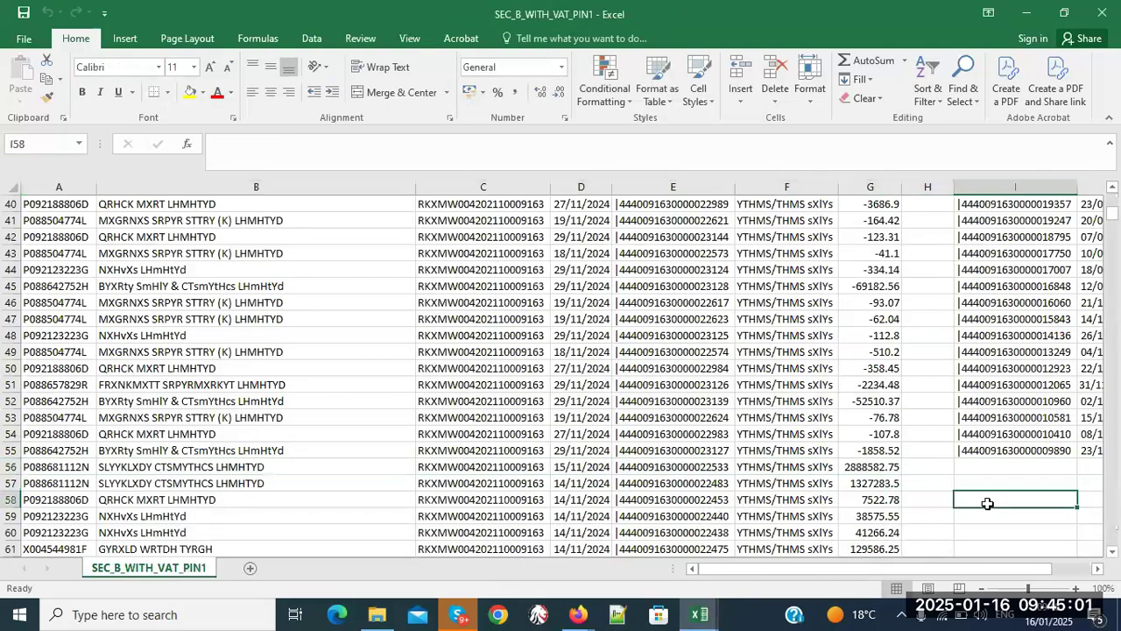
click(1100, 570)
click(1099, 569)
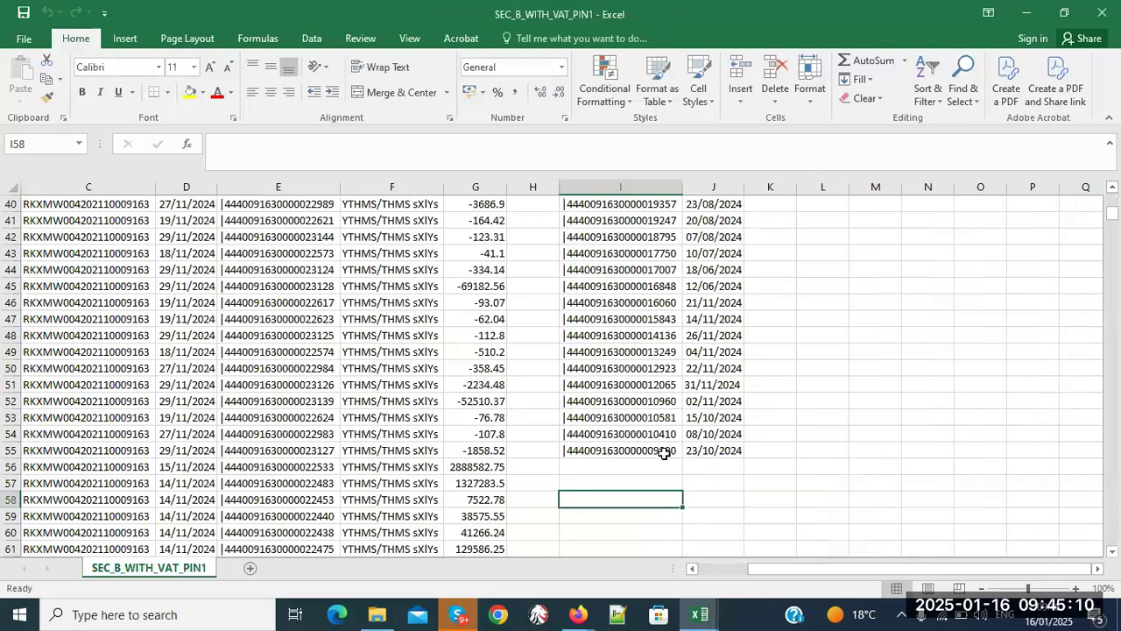
click(693, 569)
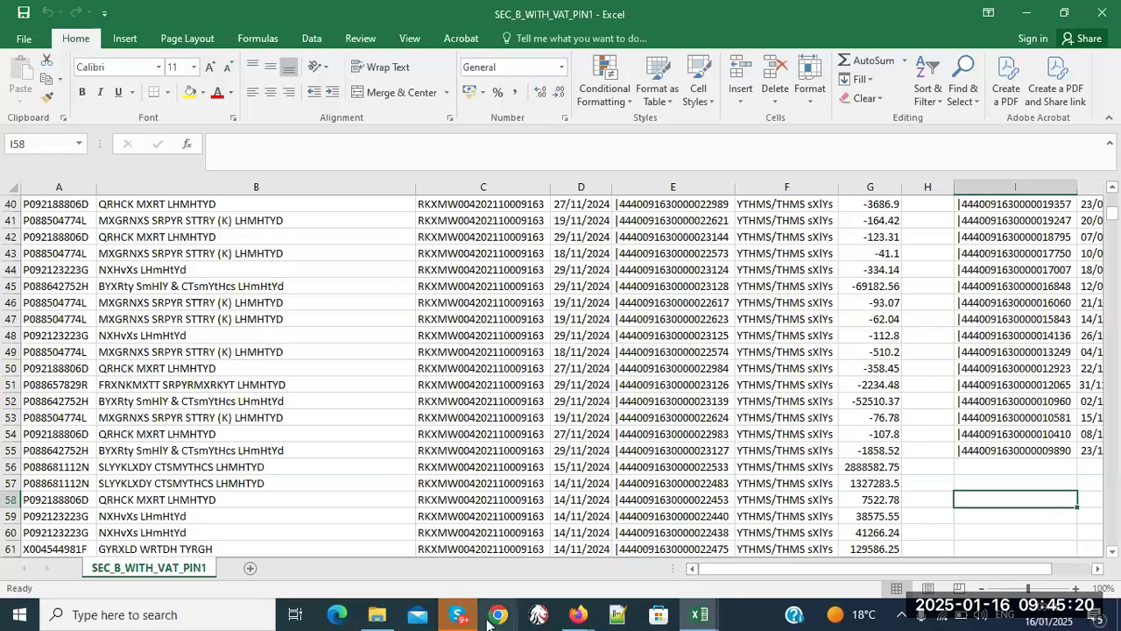
click(571, 619)
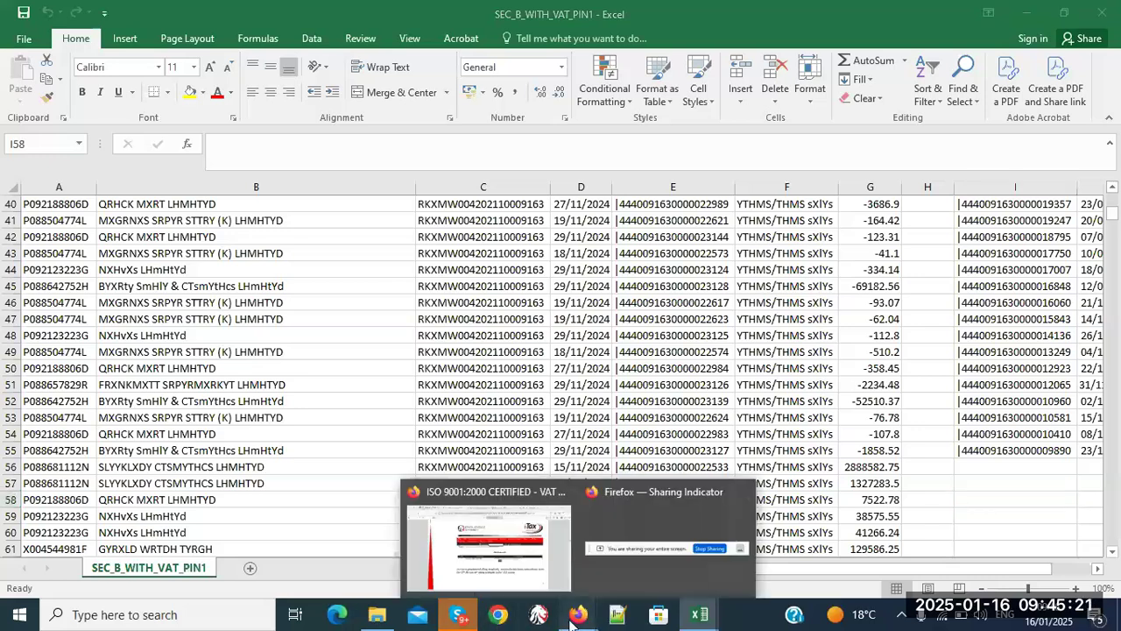
click(547, 582)
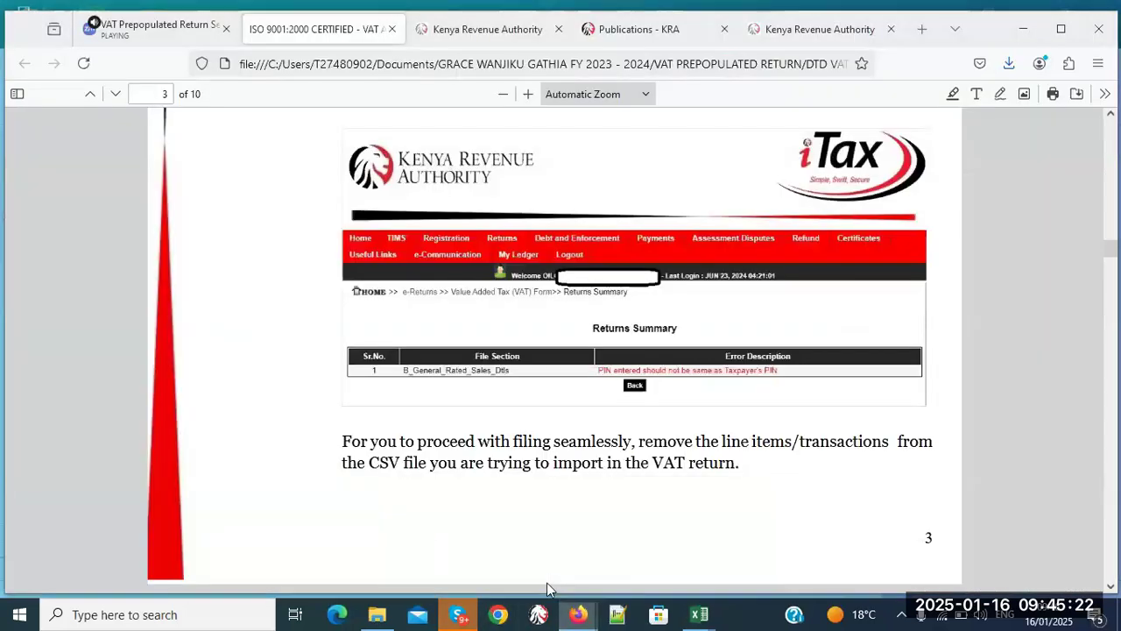
- Scroll the FAQ PDF to page 2's Returns Summary of General Rated Sales errors
click(1111, 261)
drag(1110, 264, 1111, 123)
drag(1111, 588, 1111, 589)
click(1112, 588)
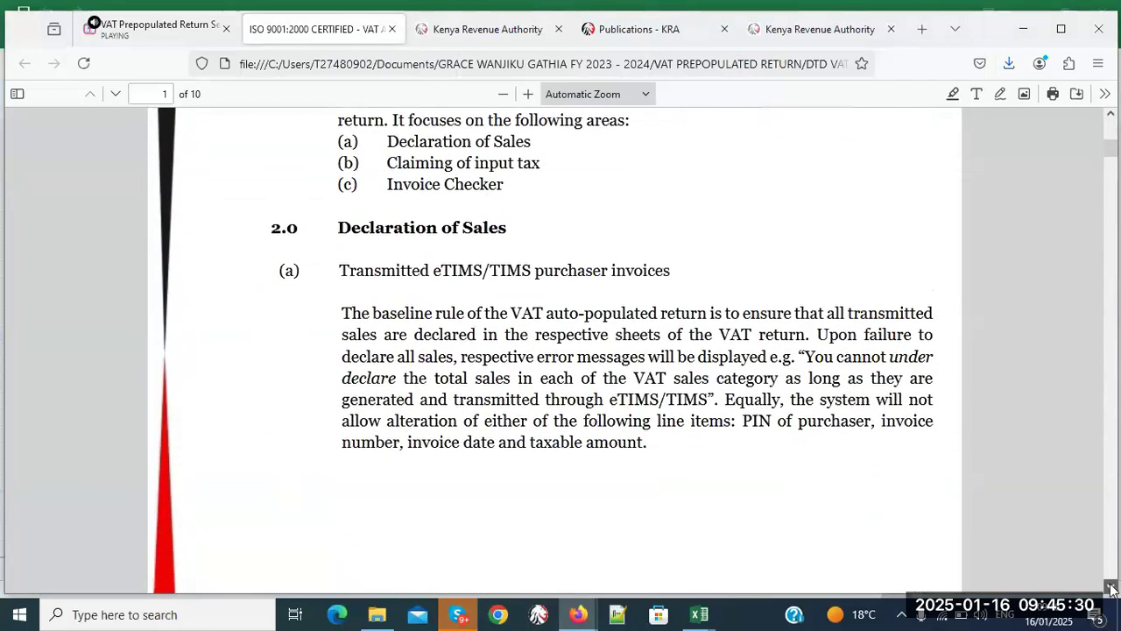
click(1112, 588)
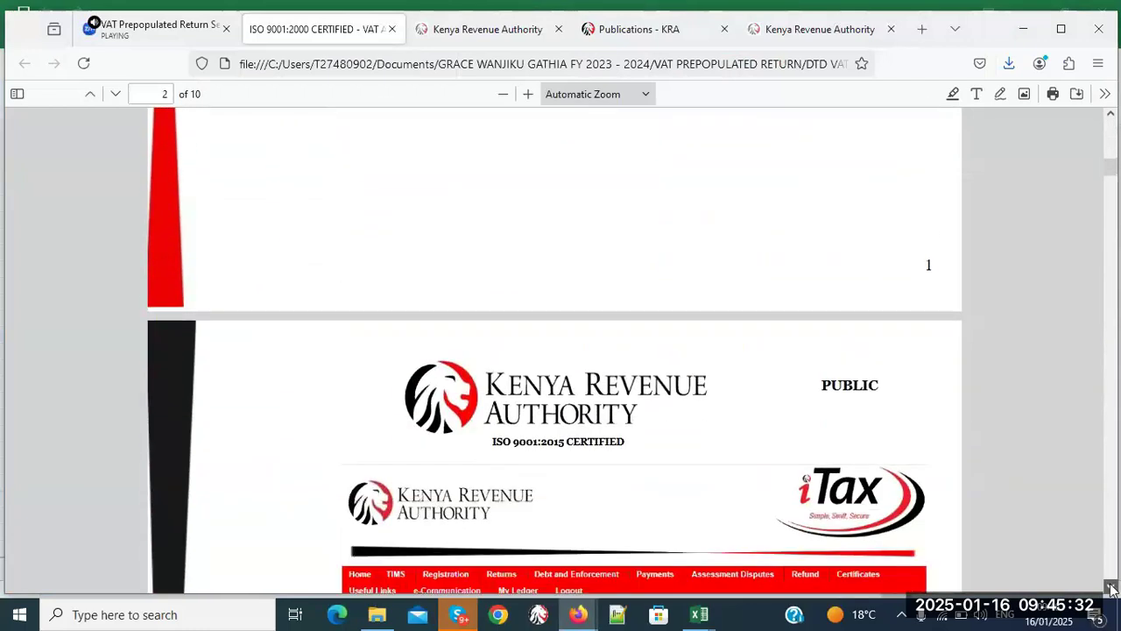
click(1112, 588)
click(1111, 588)
click(1112, 588)
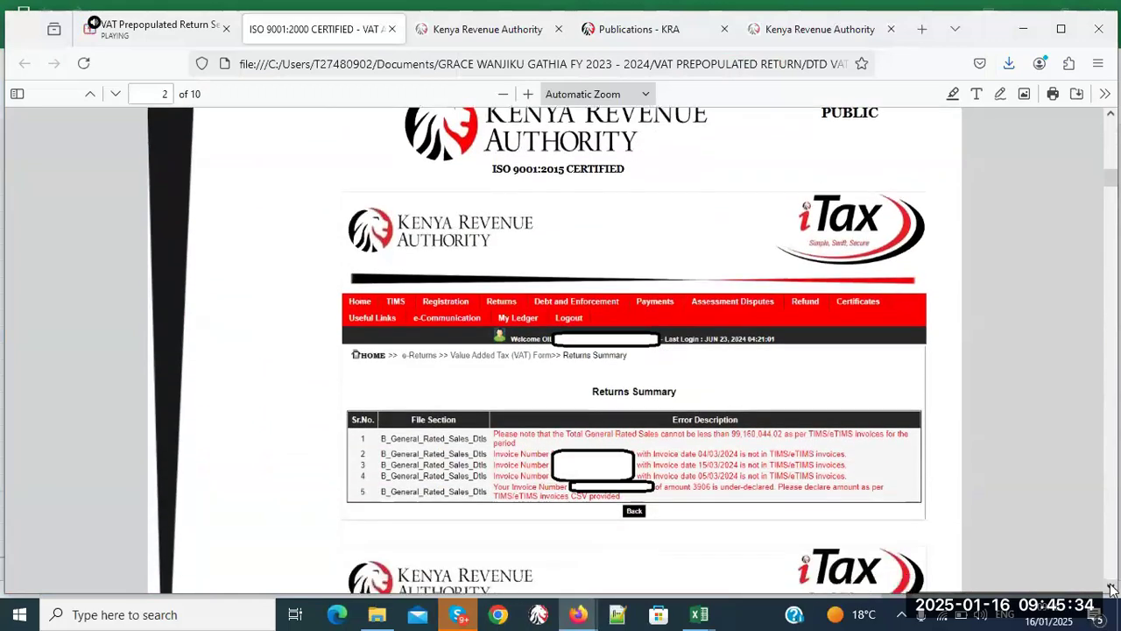
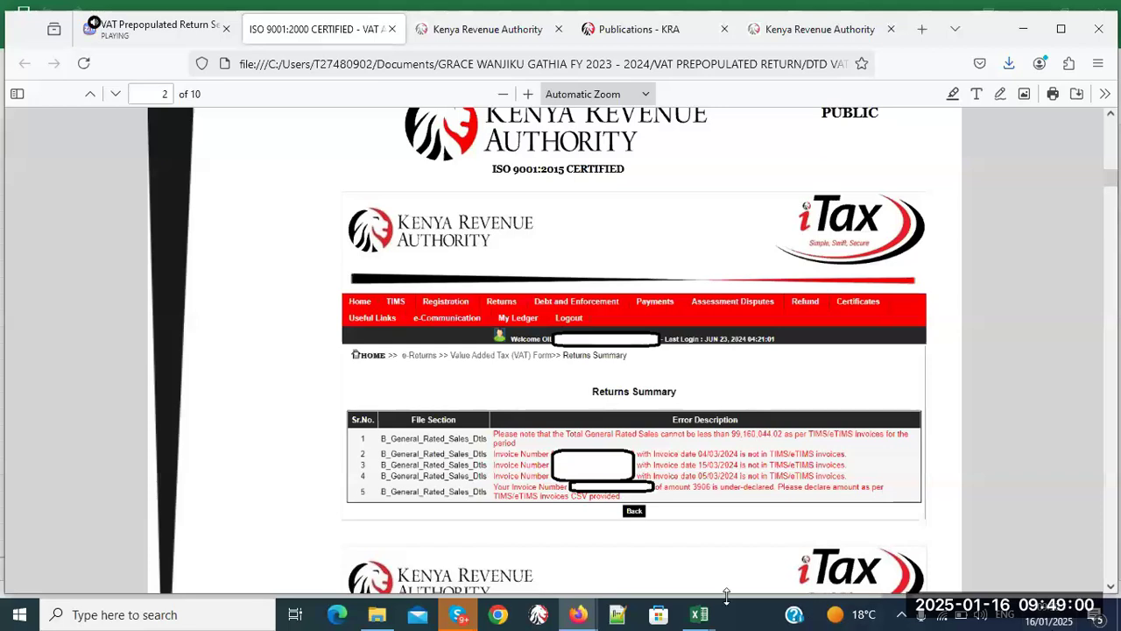
- Leave the FAQ PDF and bring the VAT3 return workbook forward in Excel
mouse_move(705, 624)
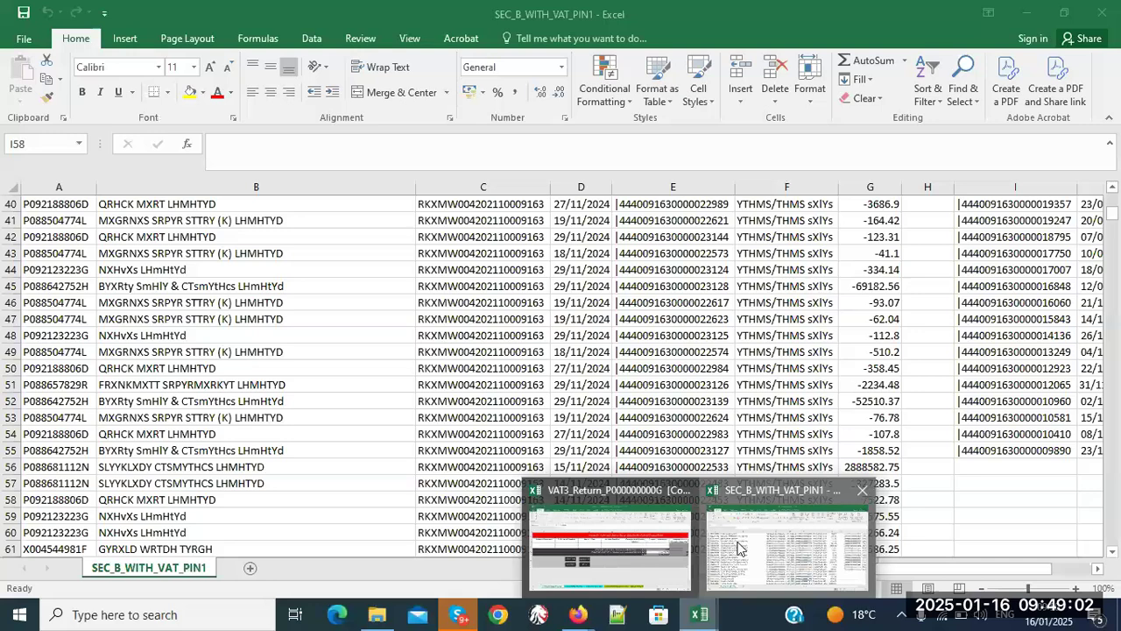
click(738, 541)
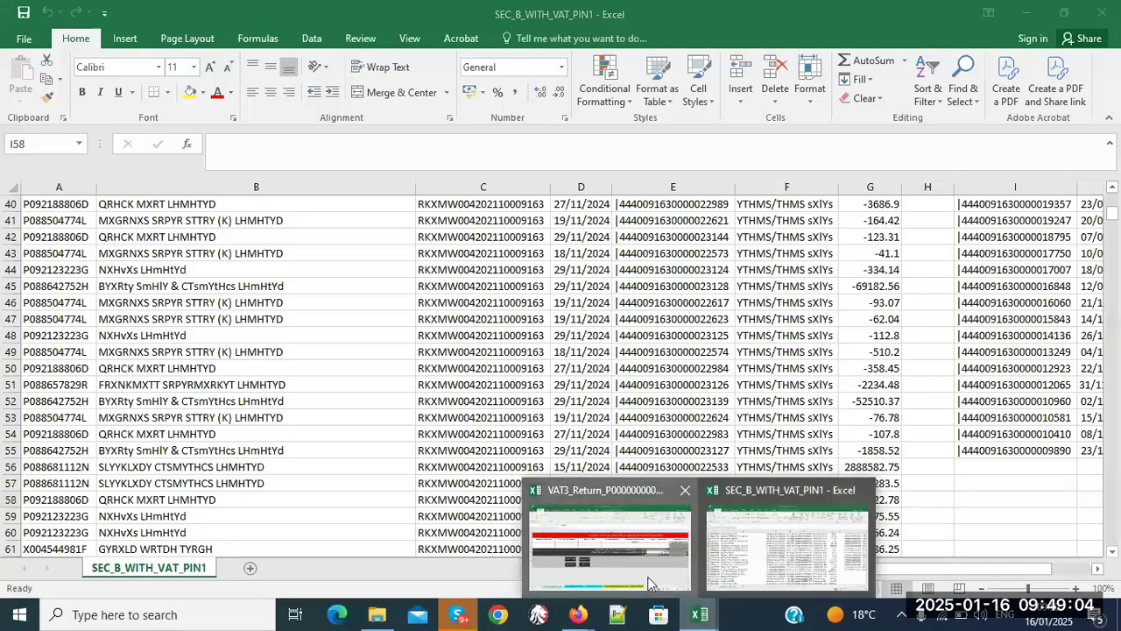
click(650, 583)
- On D_Zero_Rated_Sales_Dtls, scroll down and inspect the Section D2 export entries in G14 and I14
click(385, 569)
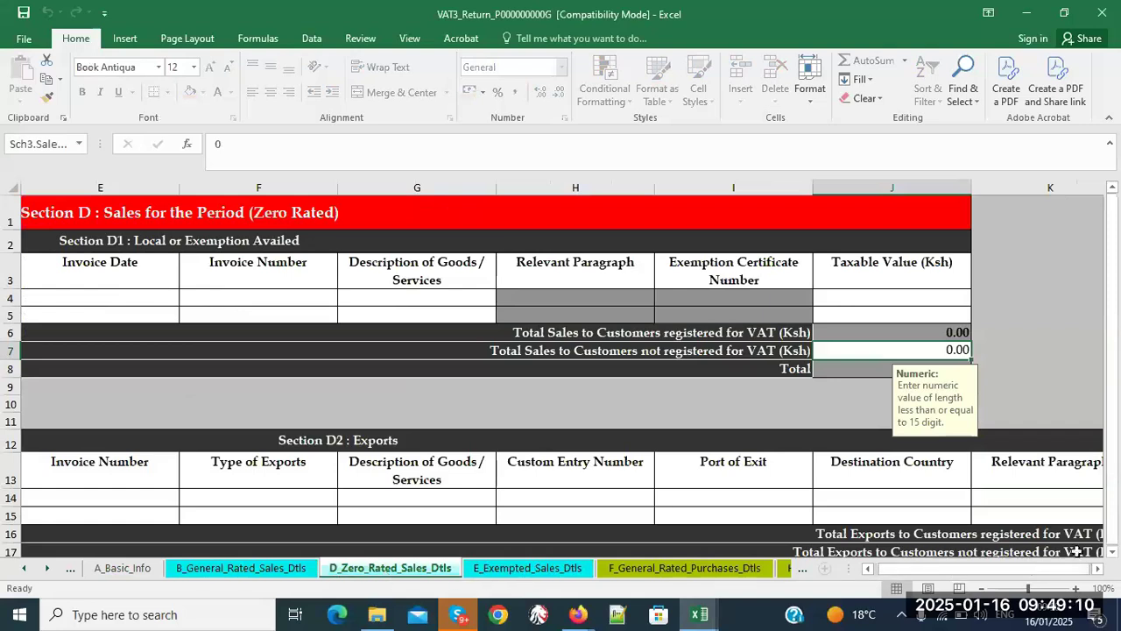
click(1114, 551)
click(1114, 551)
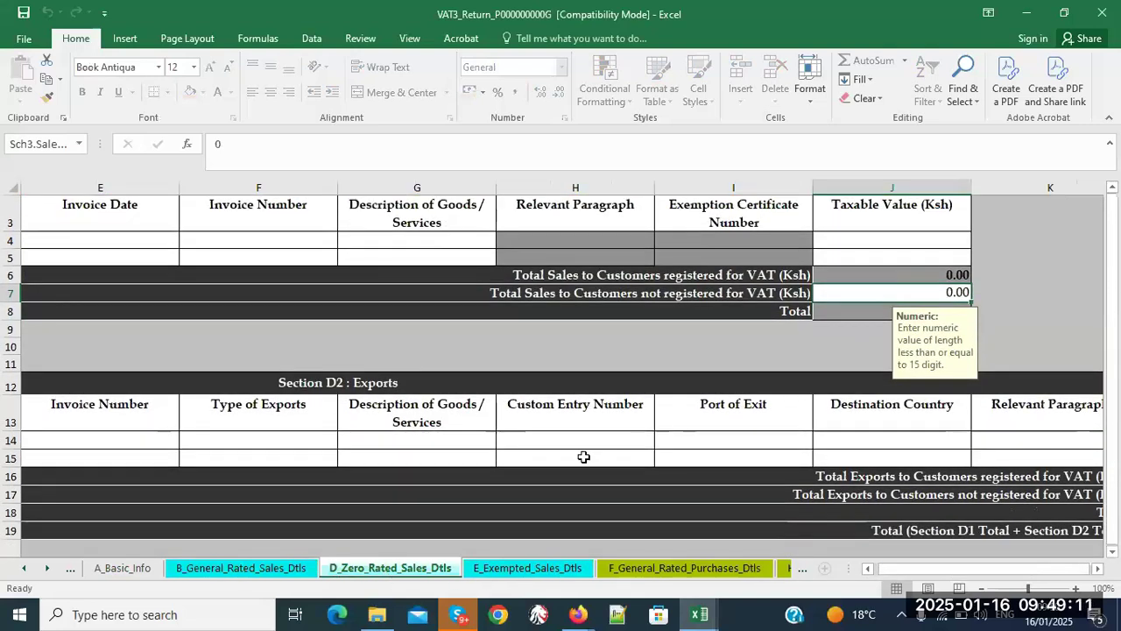
click(429, 440)
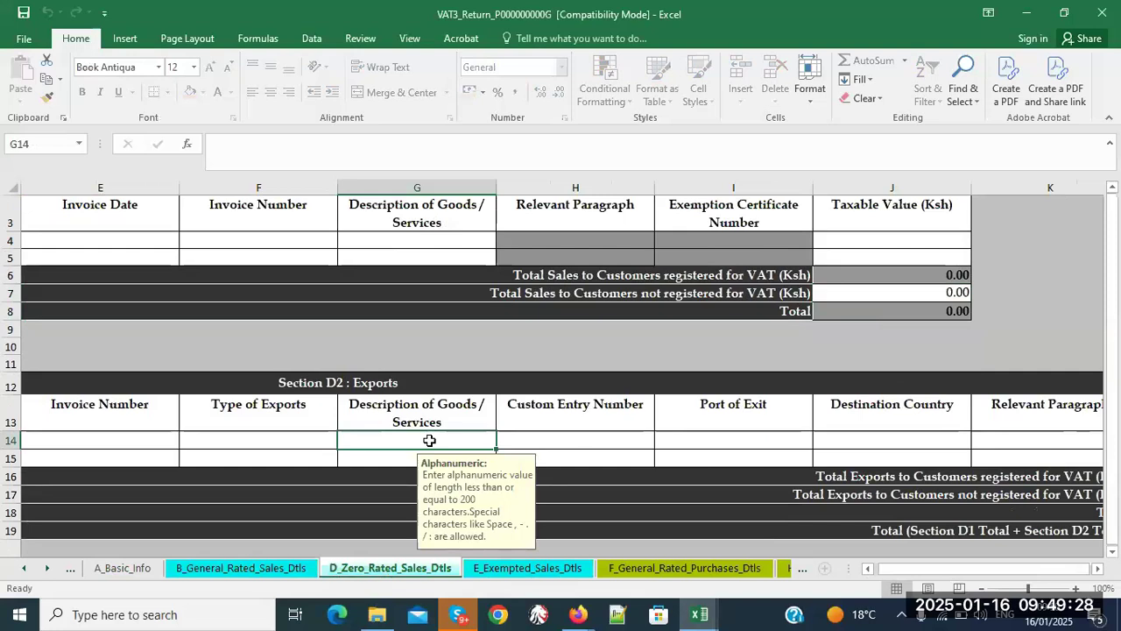
click(736, 432)
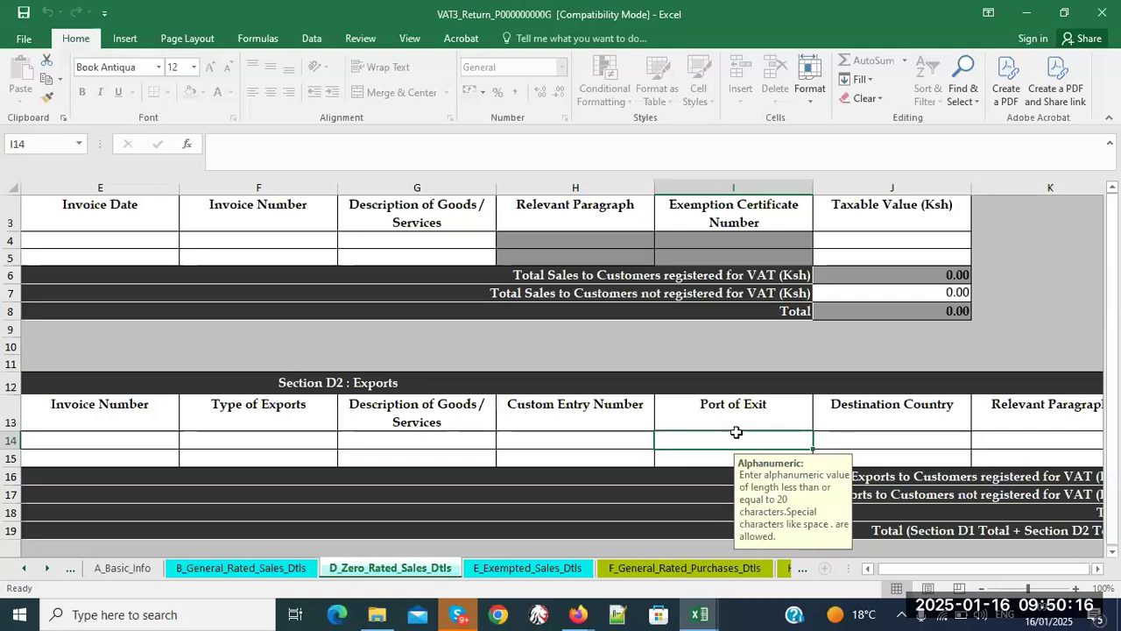
- Check the Destination Country cell J14, then move to the E_Exempted_Sales_Dtls sheet
click(916, 444)
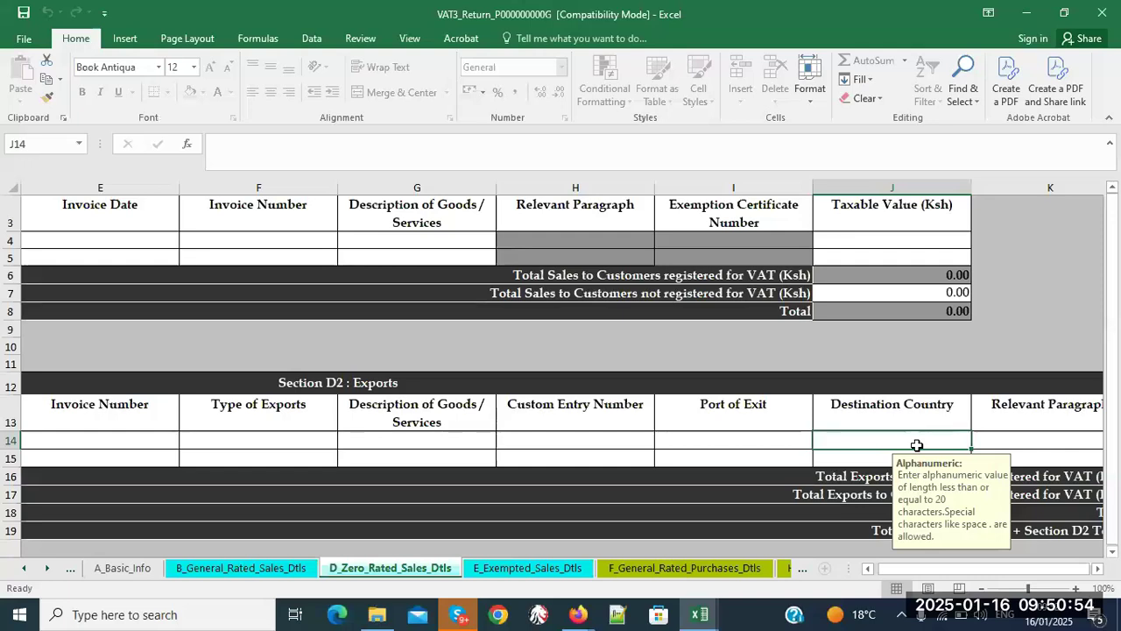
click(553, 575)
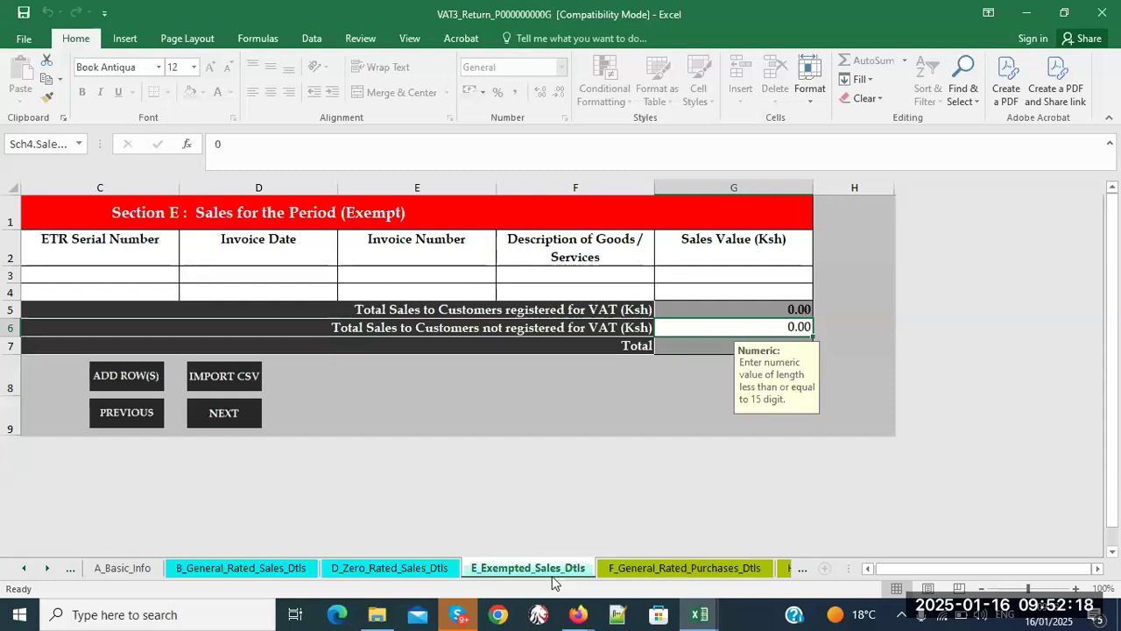
- Return to D_Zero_Rated_Sales_Dtls and check the 0.00 unregistered-customer sales total in J7
click(396, 569)
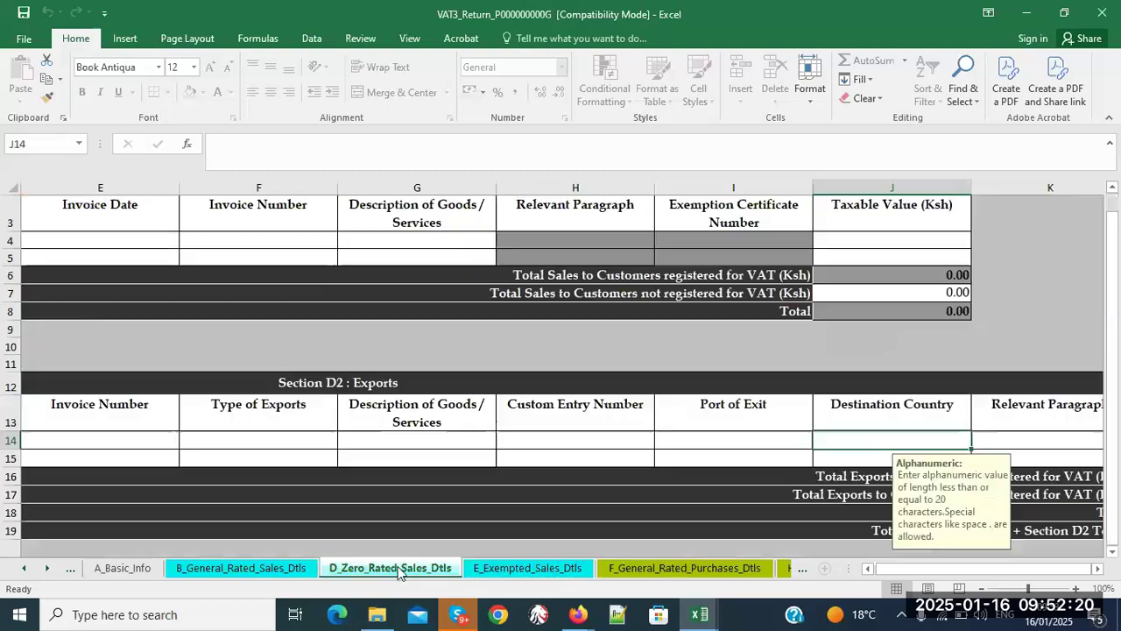
click(908, 291)
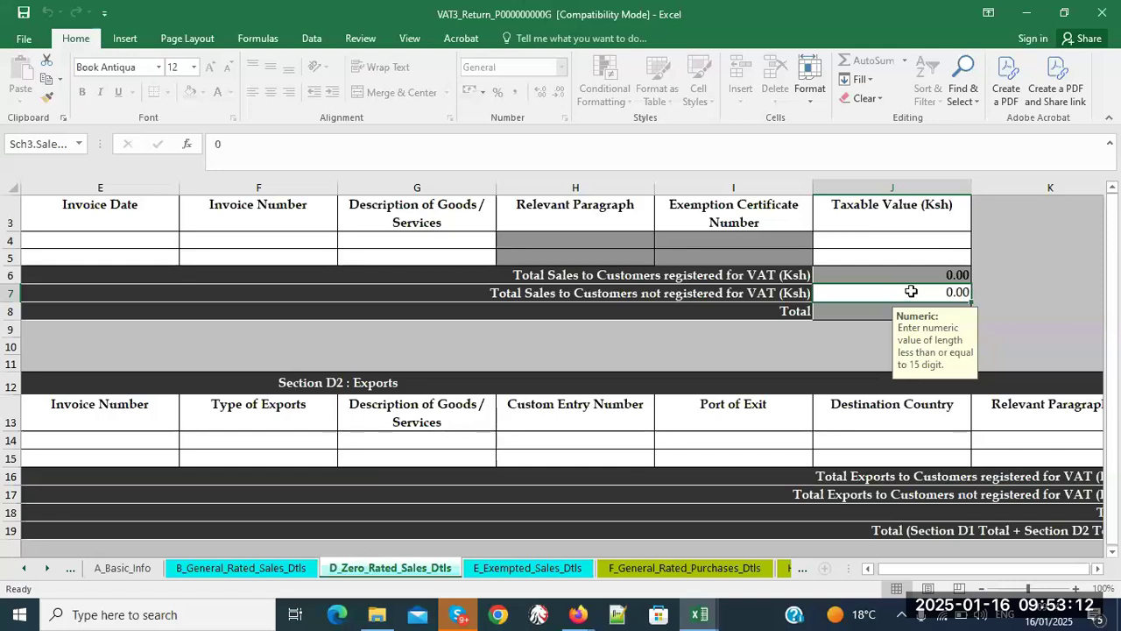
- Display the F_General_Rated_Purchases_Dtls sheet's Section F purchases and input tax table
click(733, 573)
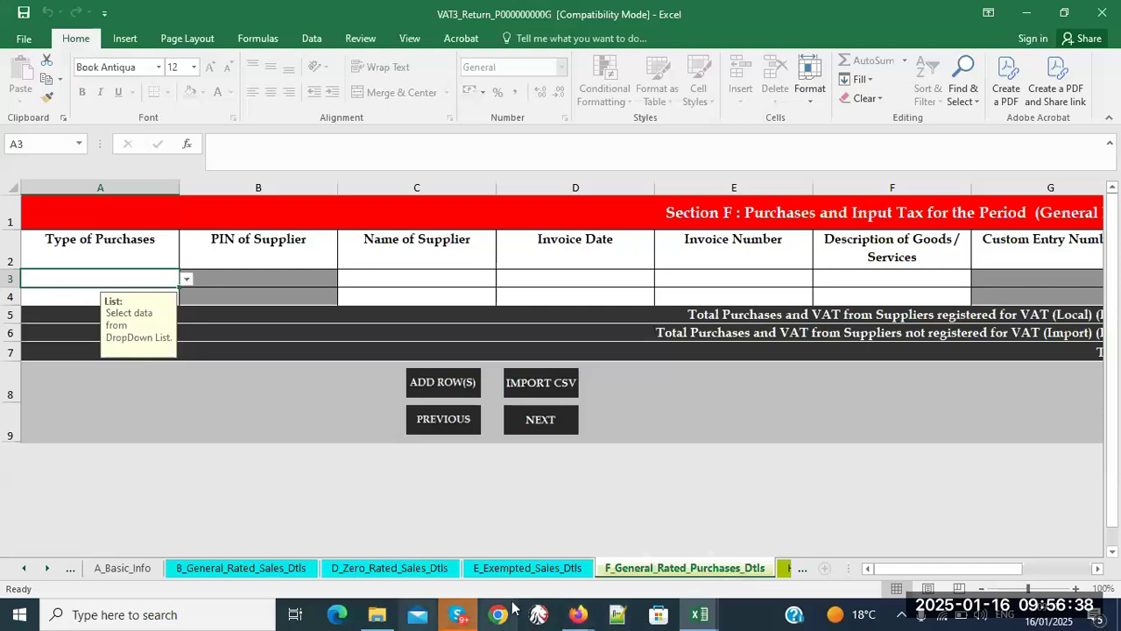
click(578, 614)
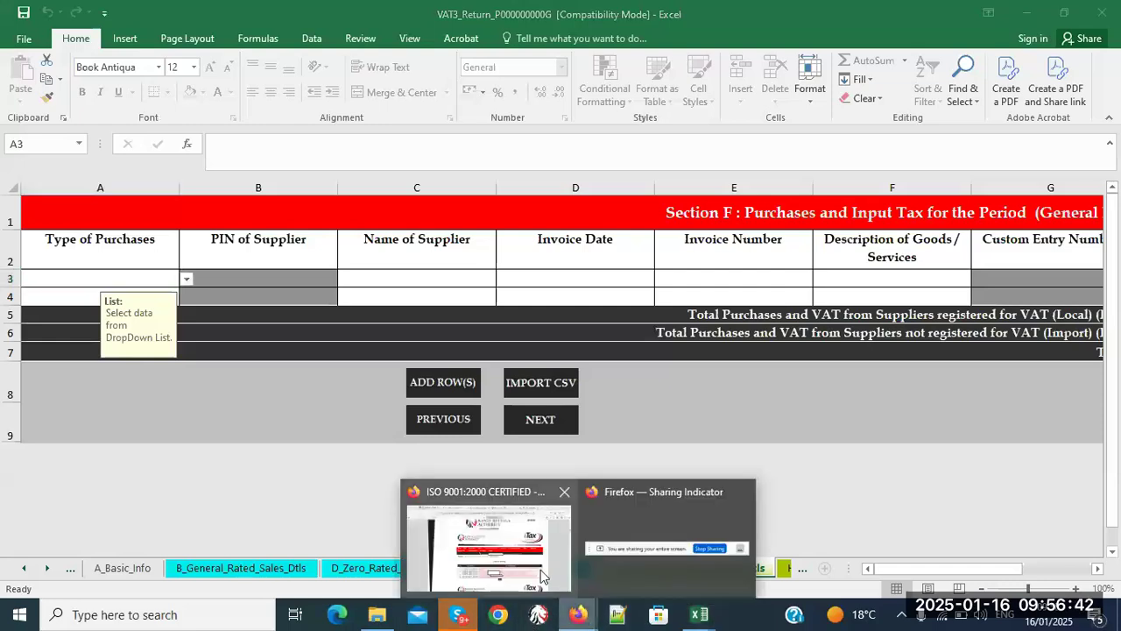
- Bring the KRA guide PDF forward in Firefox and scroll to its returns summary errors
click(540, 569)
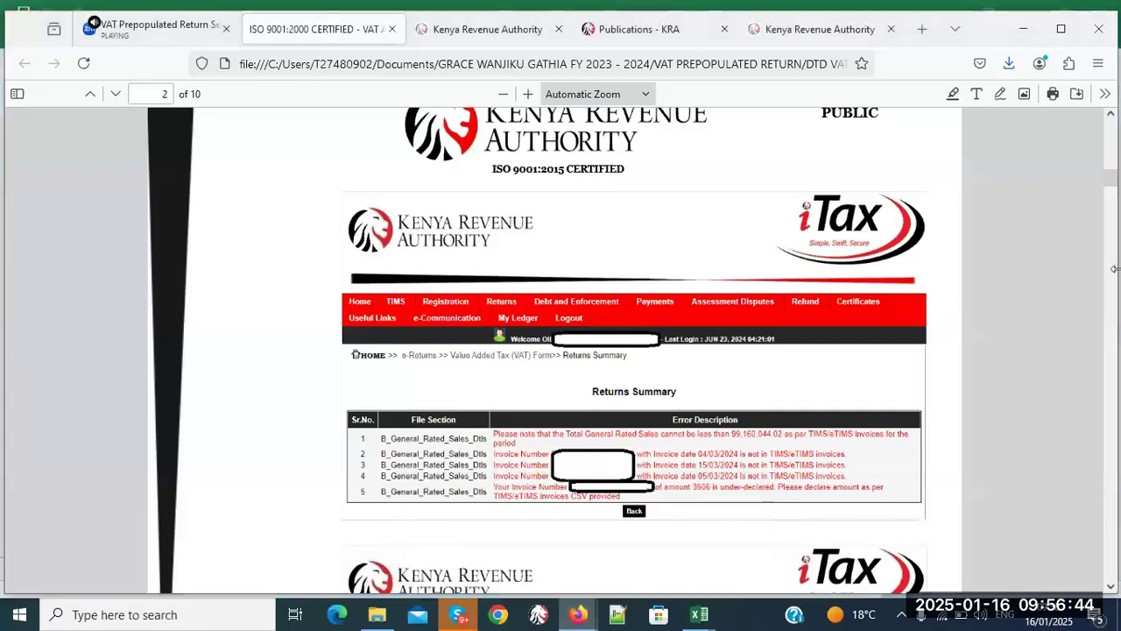
scroll(1114, 269, down, 10)
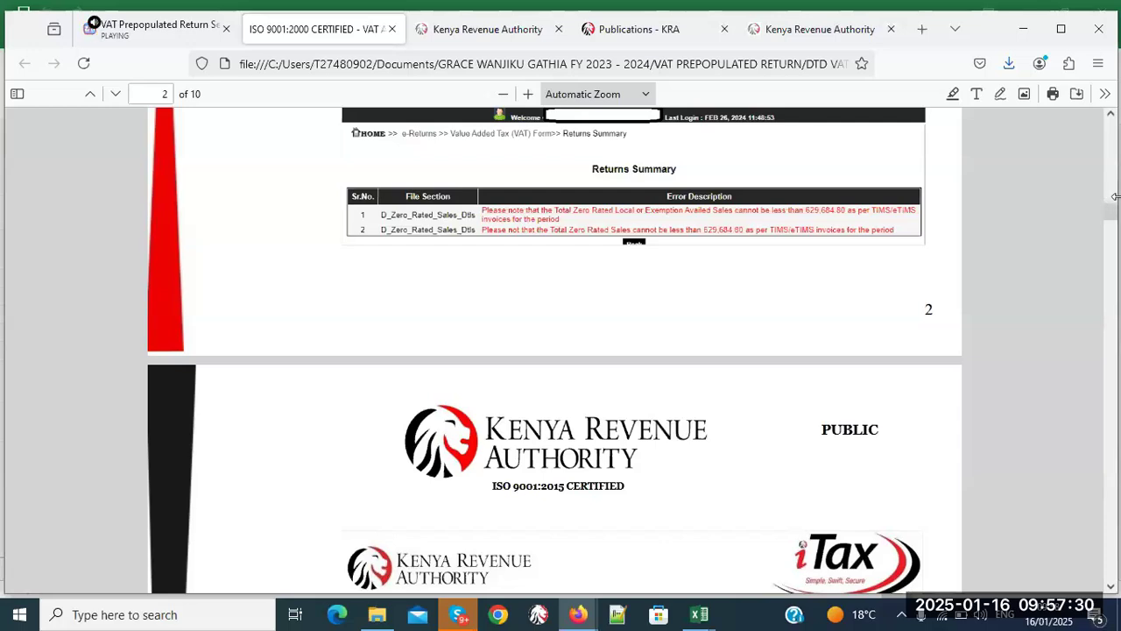
click(1114, 245)
- Scroll the KRA guide to page 6's ineligible supplier PIN errors for F_General_Rated_Purchases_Dtls
drag(1114, 240, 1115, 371)
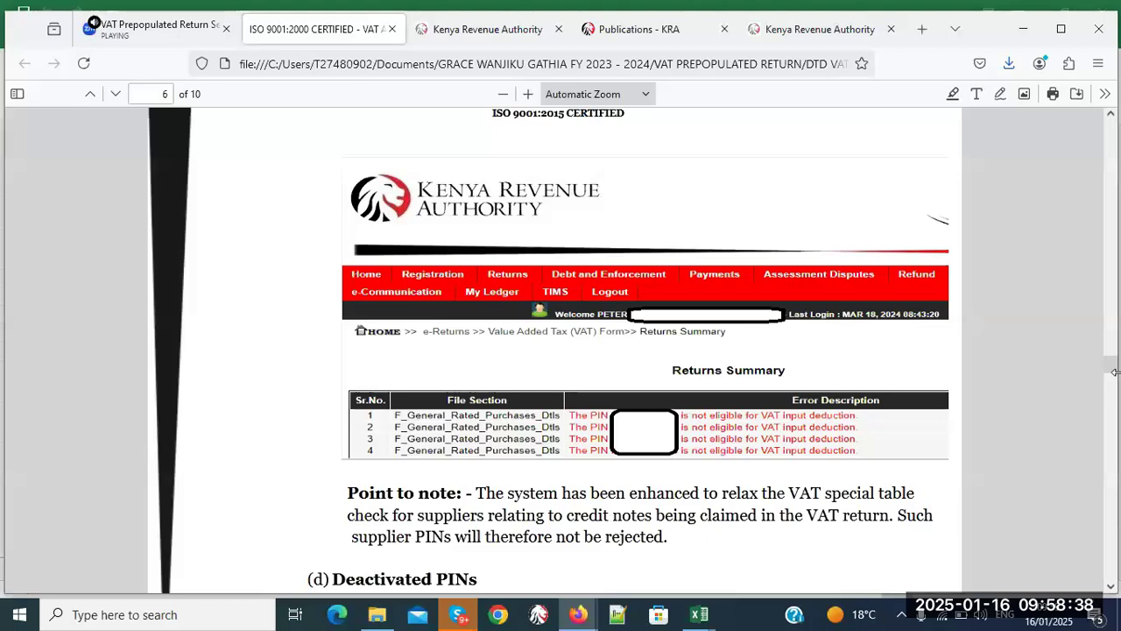
- Scroll back to page 5's undeclared relevant invoice number errors and credit note tip
drag(1114, 368, 1112, 335)
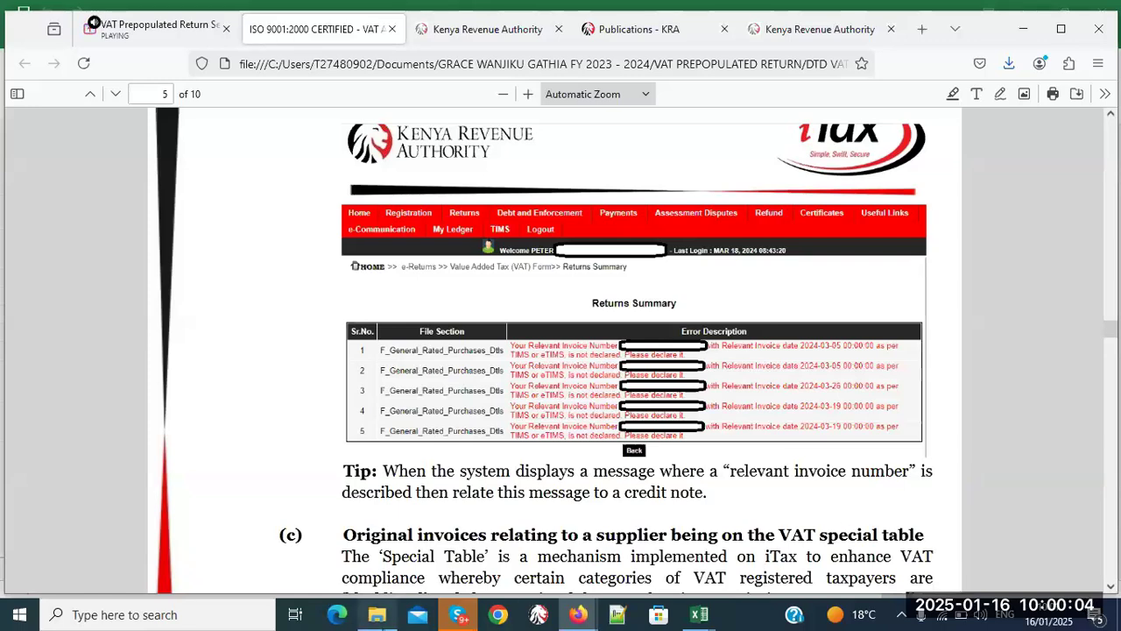
- Open the SEC_F_WITH_VAT_PIN1 workbook and AutoFit all its columns
click(377, 614)
click(340, 277)
double_click(340, 276)
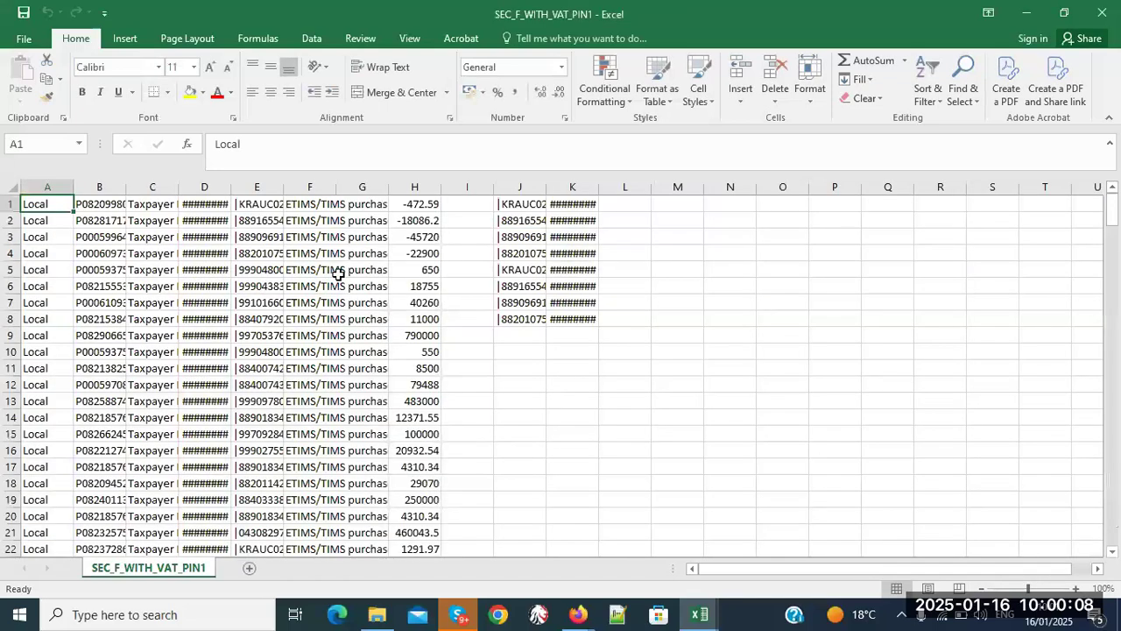
click(11, 184)
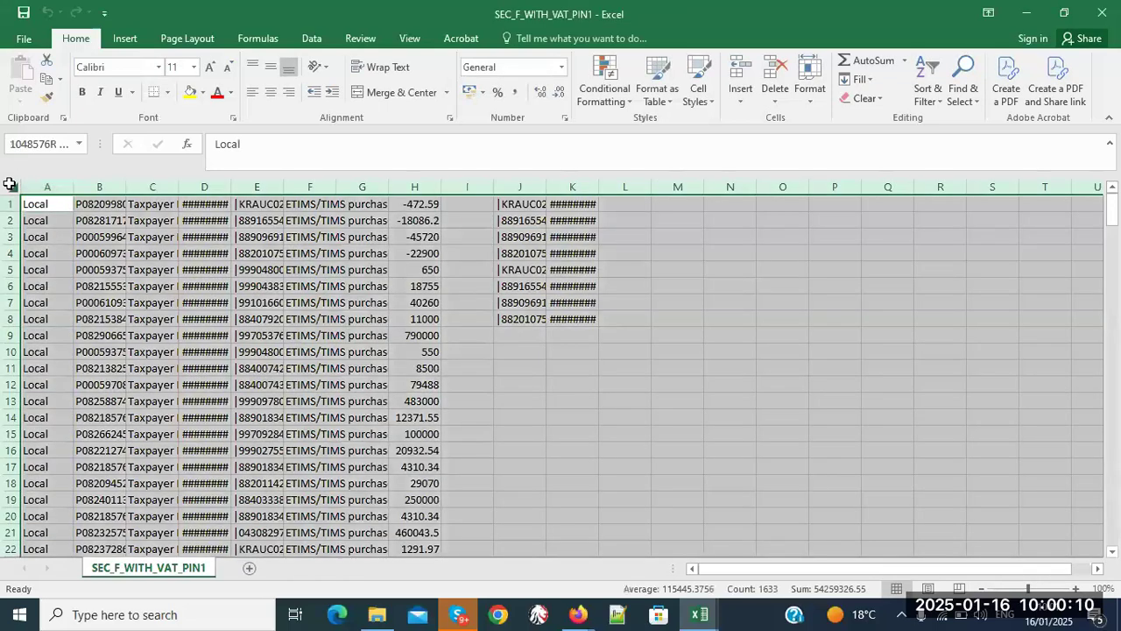
double_click(73, 186)
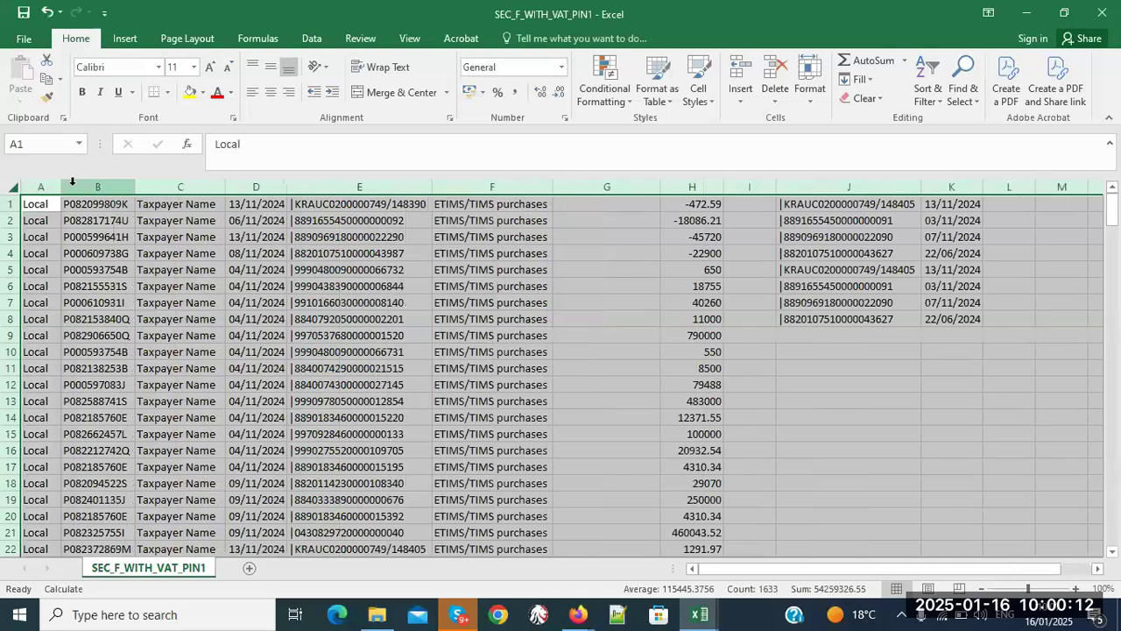
click(910, 351)
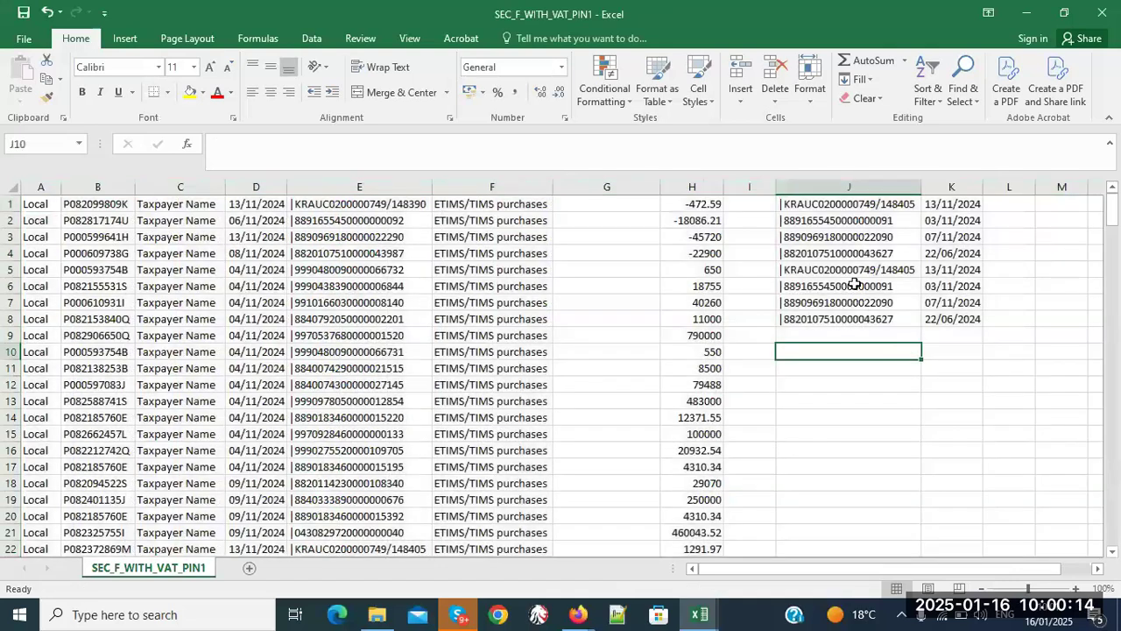
- Compare the invoice numbers and dates in J2, K2, E2 and D17
click(839, 219)
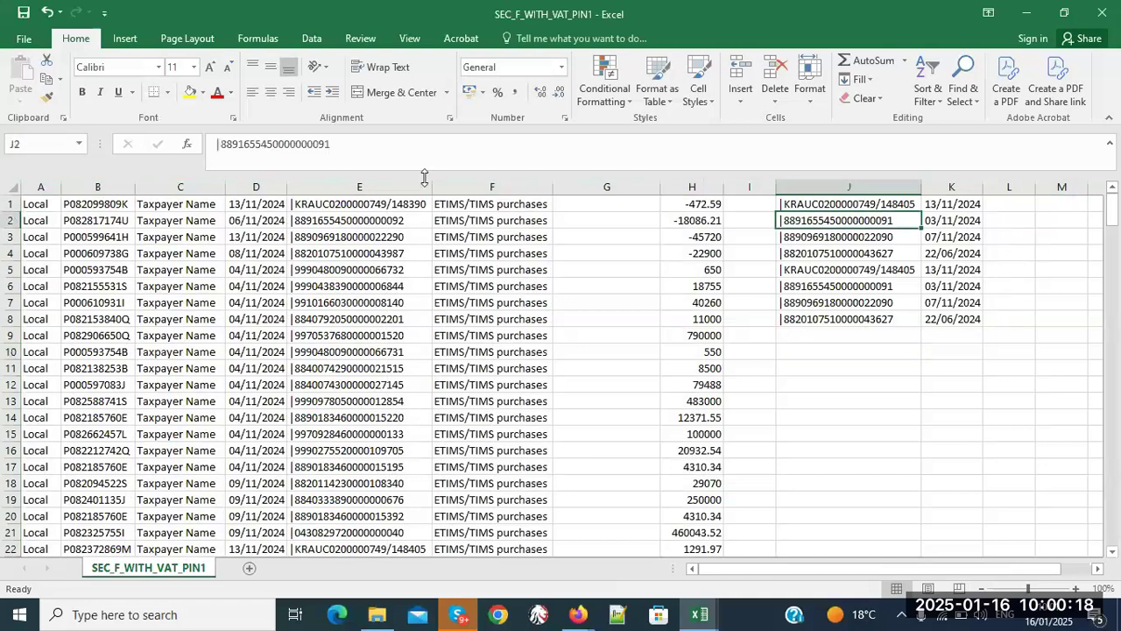
click(7, 220)
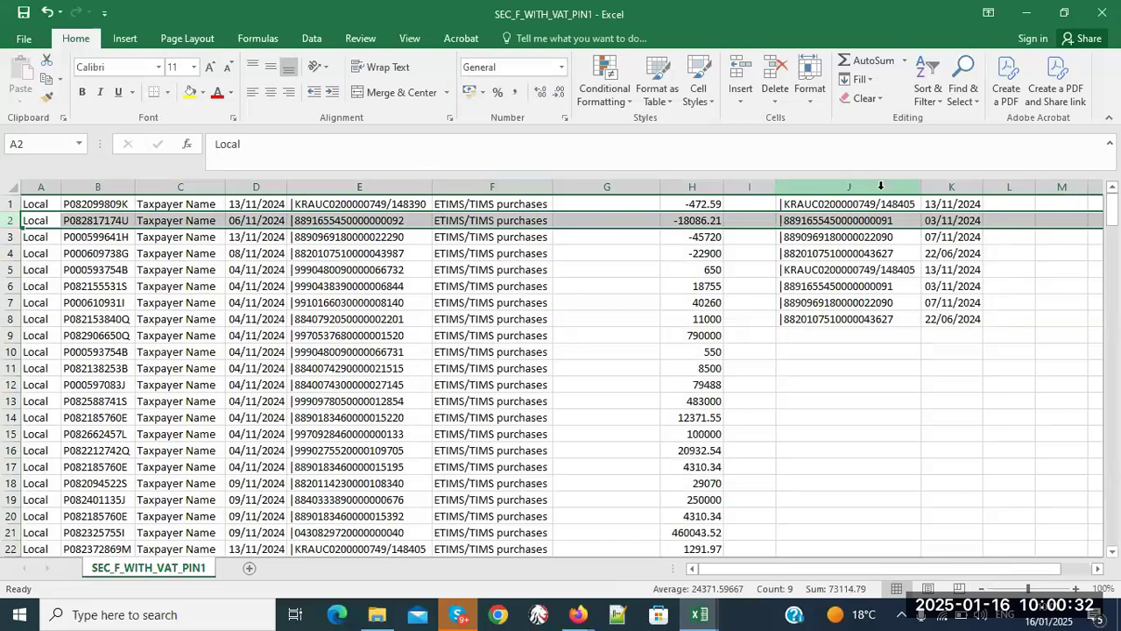
click(866, 221)
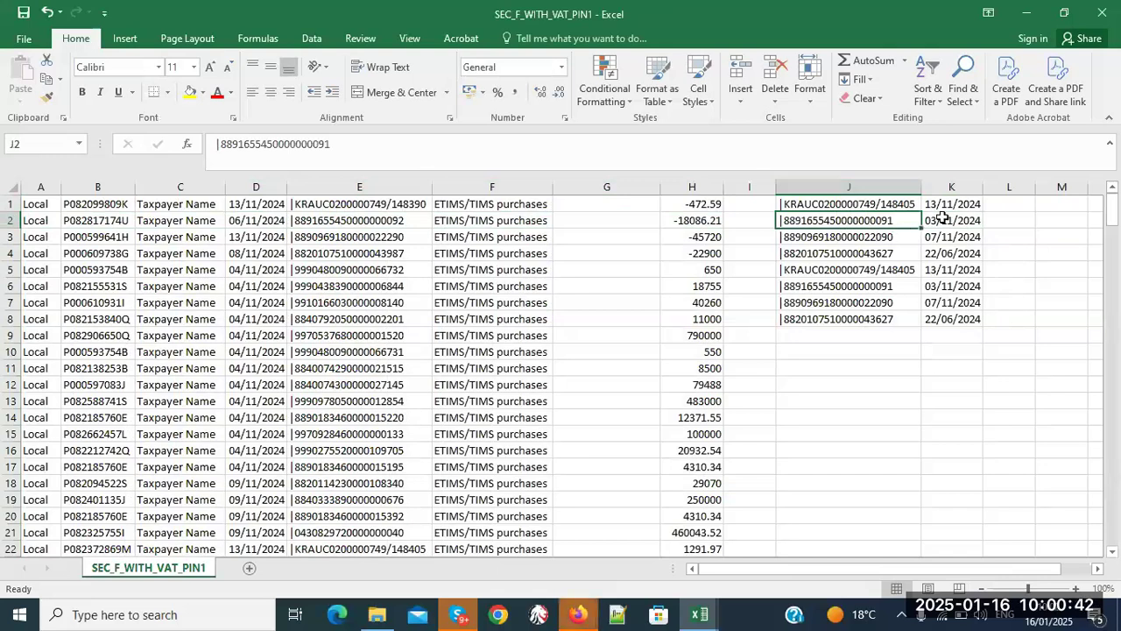
click(943, 217)
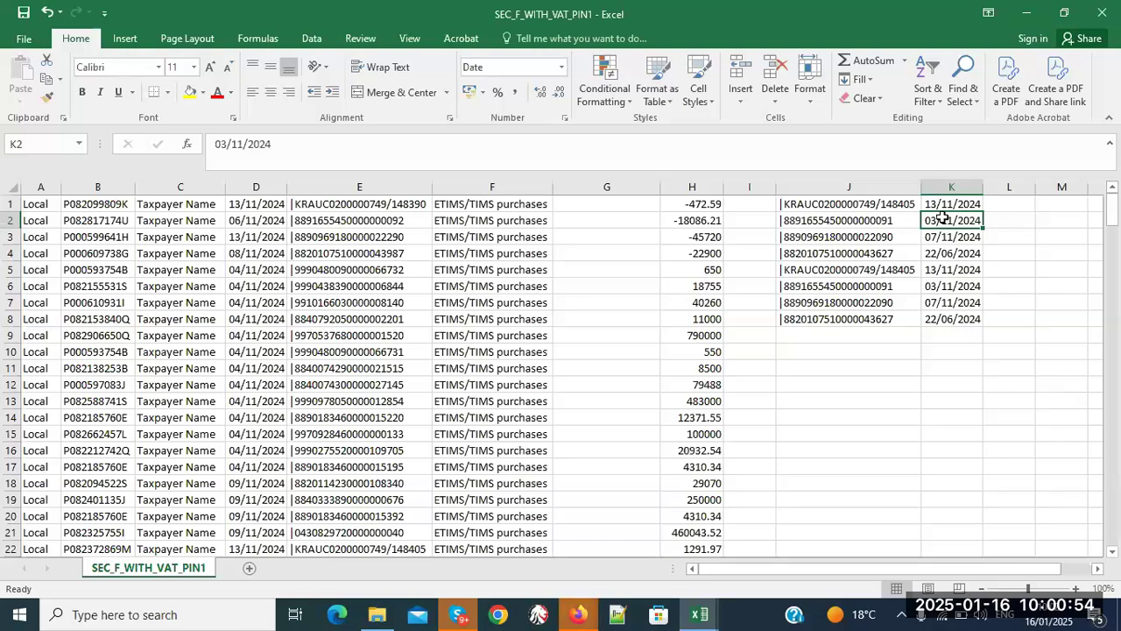
click(851, 221)
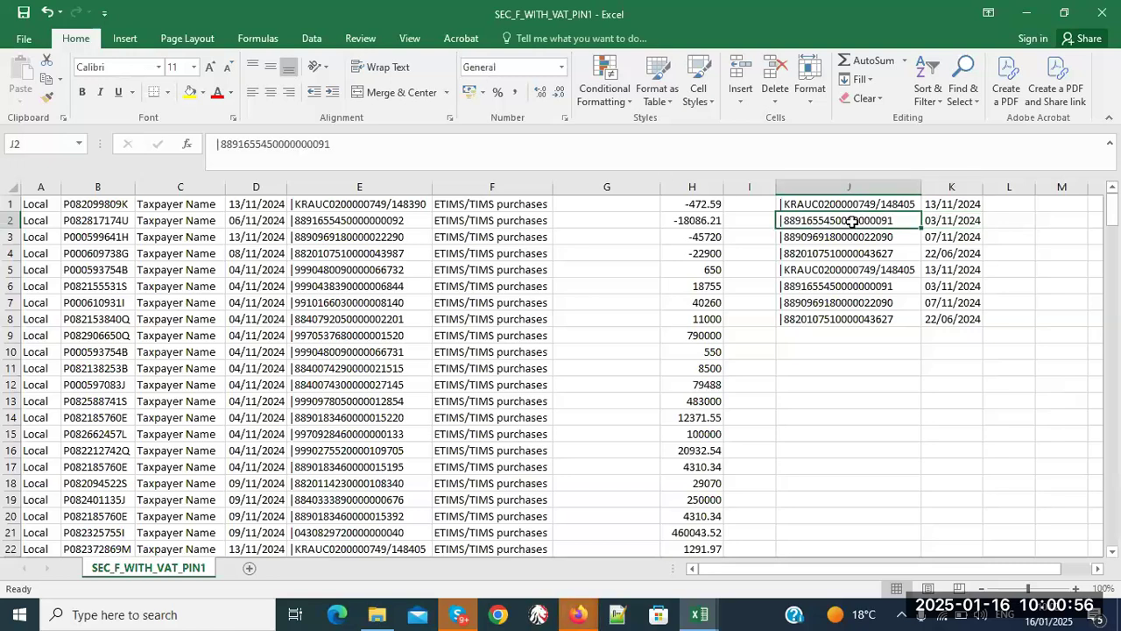
click(260, 464)
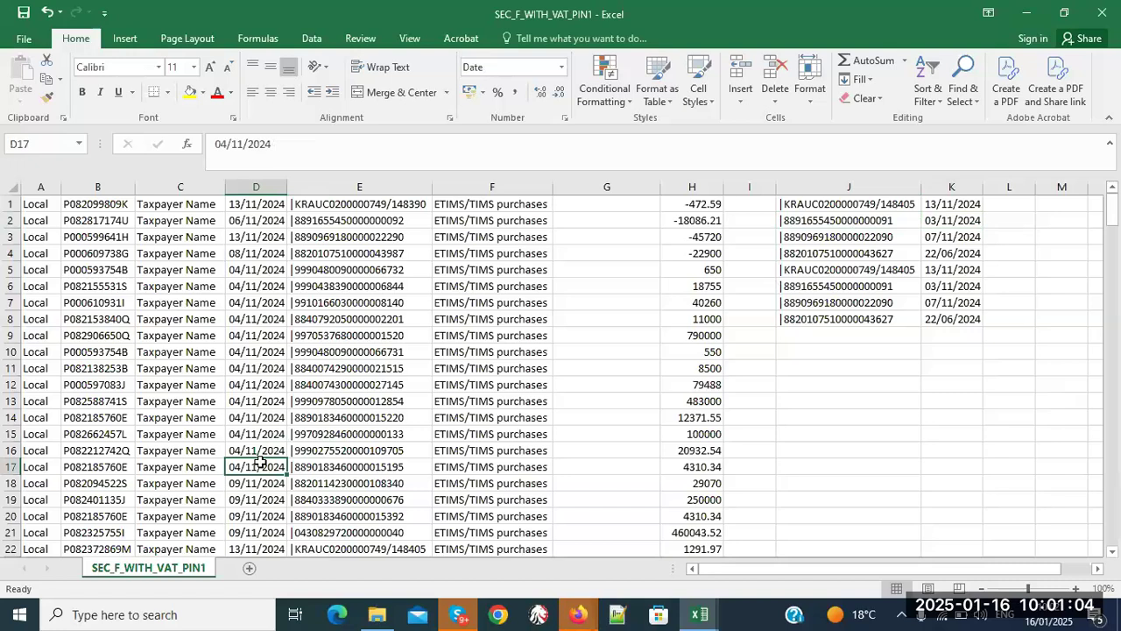
drag(35, 220, 941, 220)
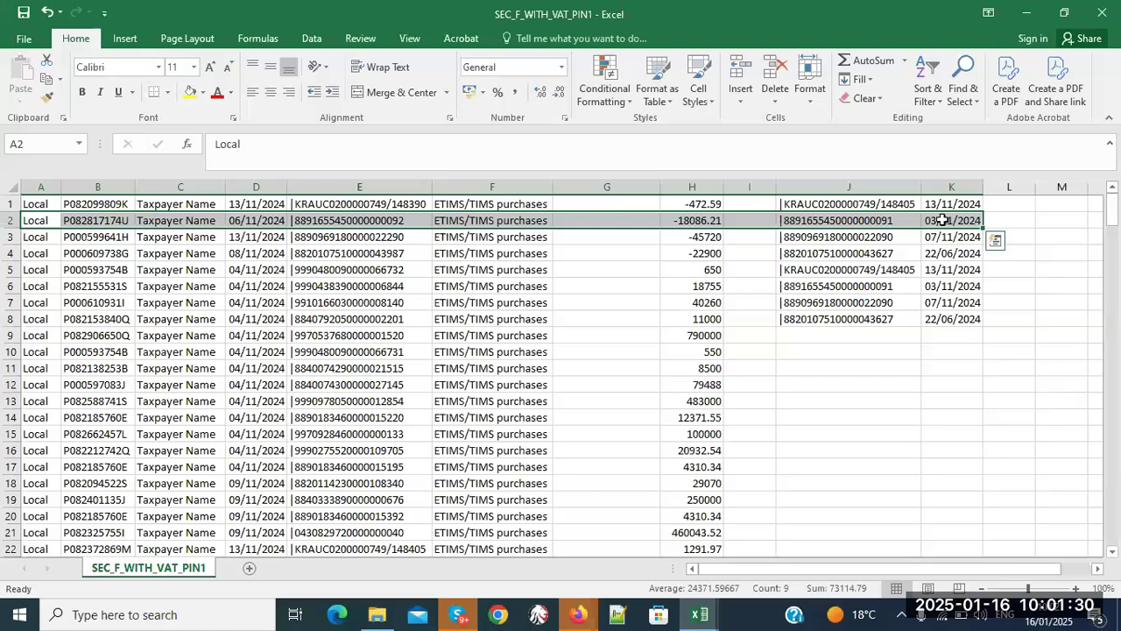
click(396, 222)
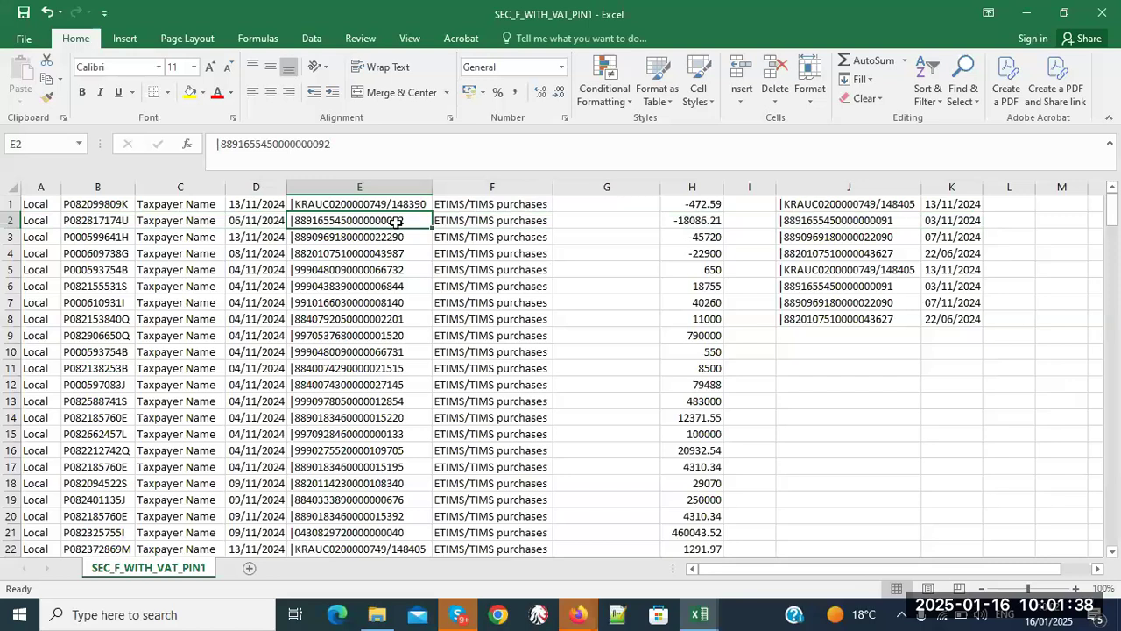
click(875, 220)
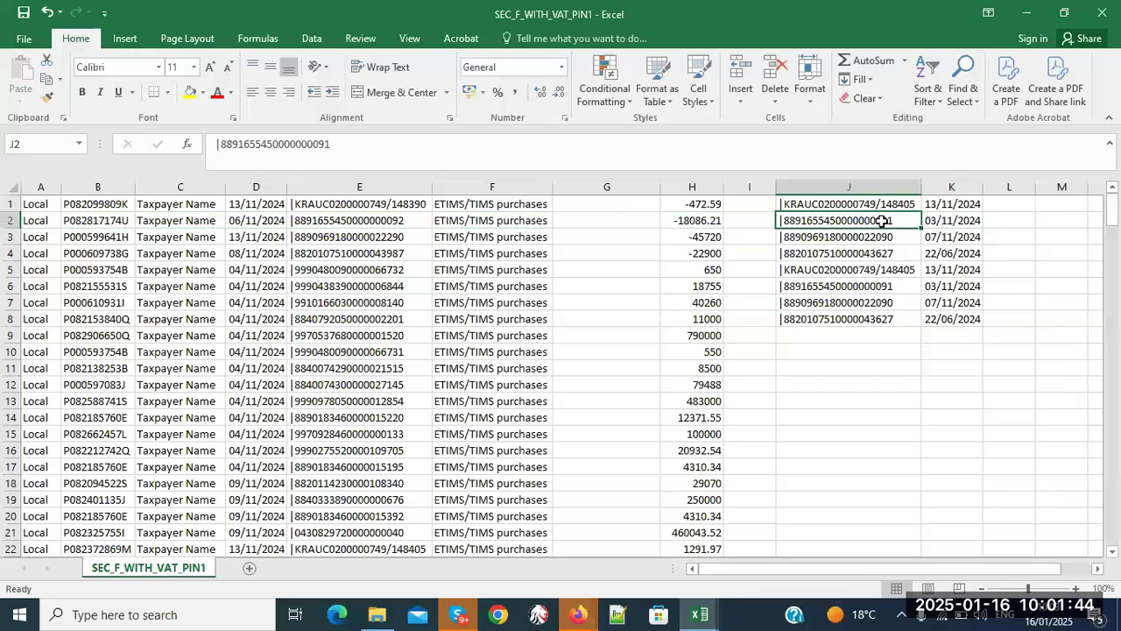
click(380, 218)
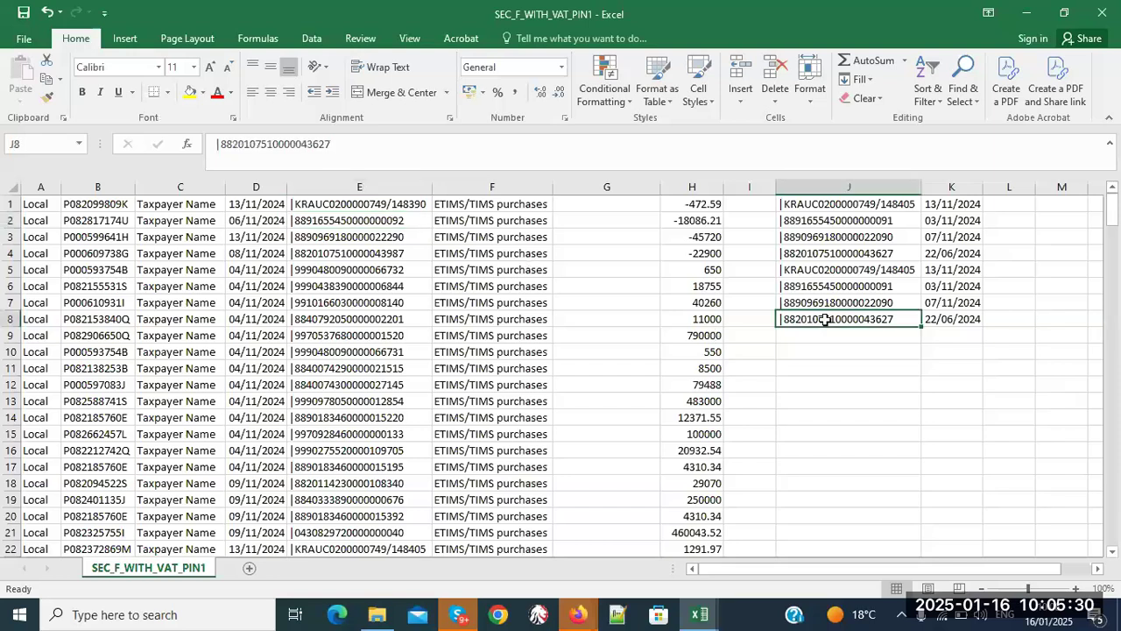
- Select row 5, then row 8 of the purchases sheet
click(734, 270)
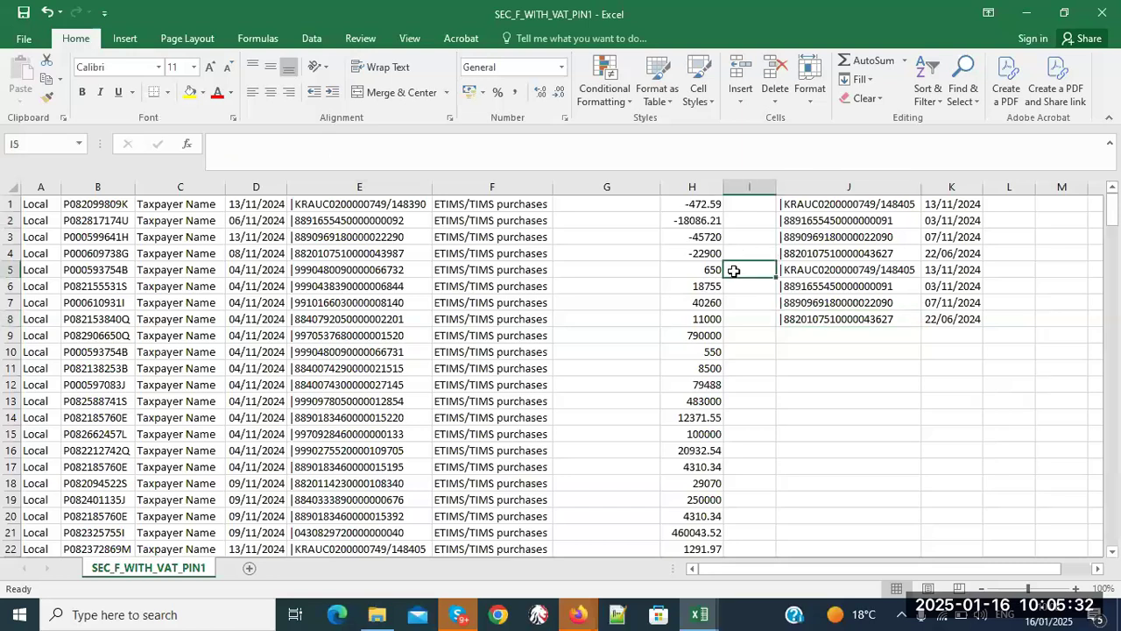
click(7, 270)
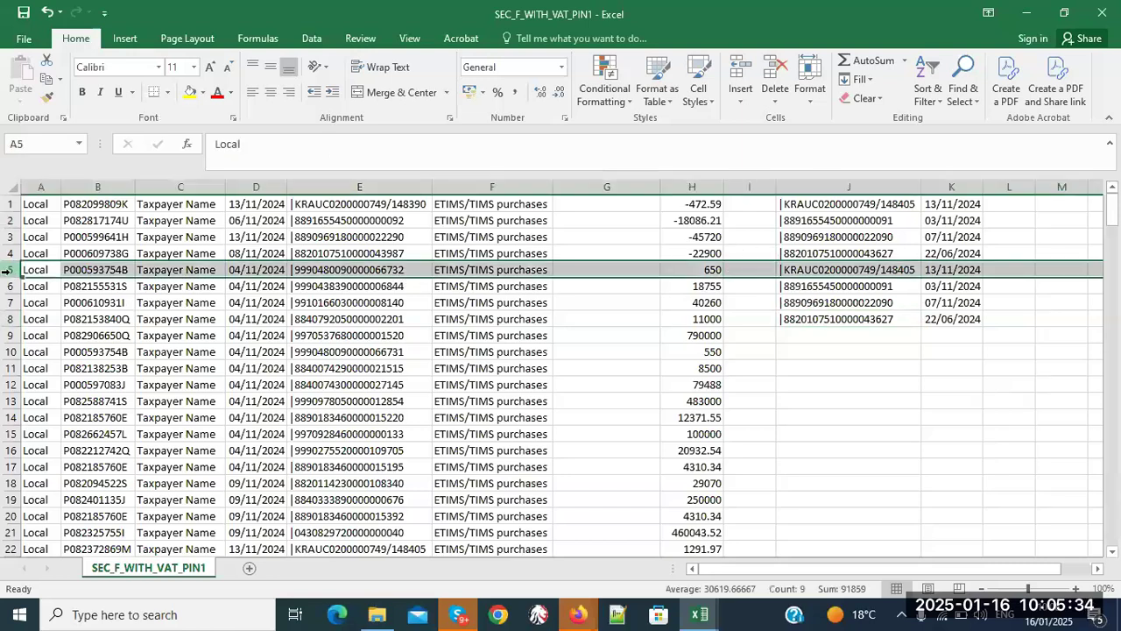
click(7, 319)
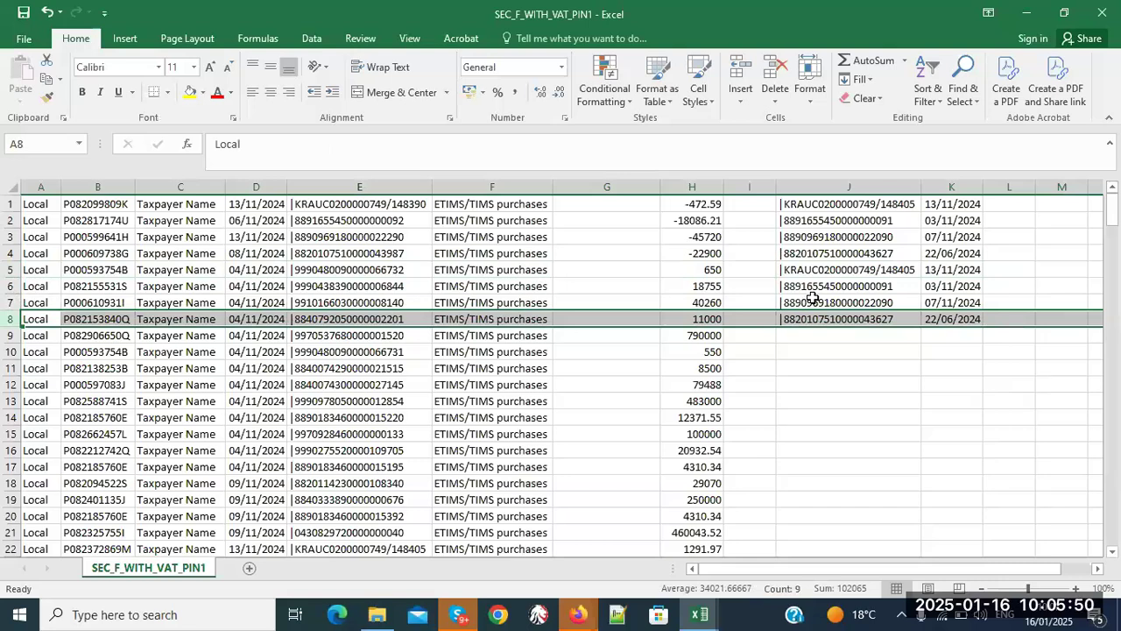
- Save over SEC_F_WITH_VAT_PIN1.CSV in the current folder, keeping CSV (Comma delimited) format
click(24, 41)
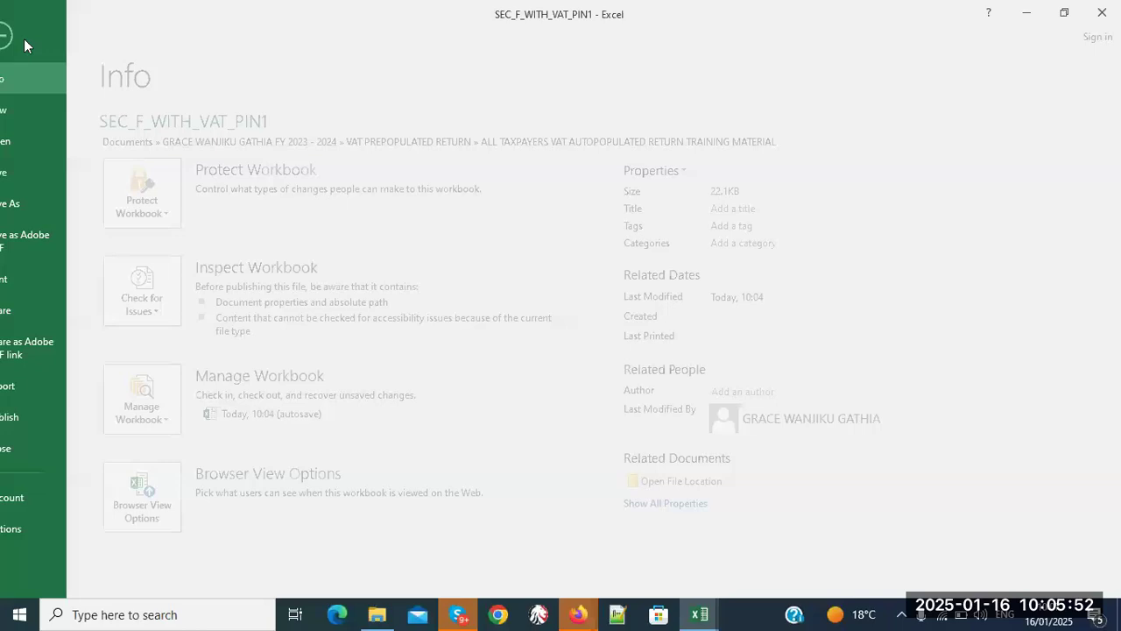
click(37, 206)
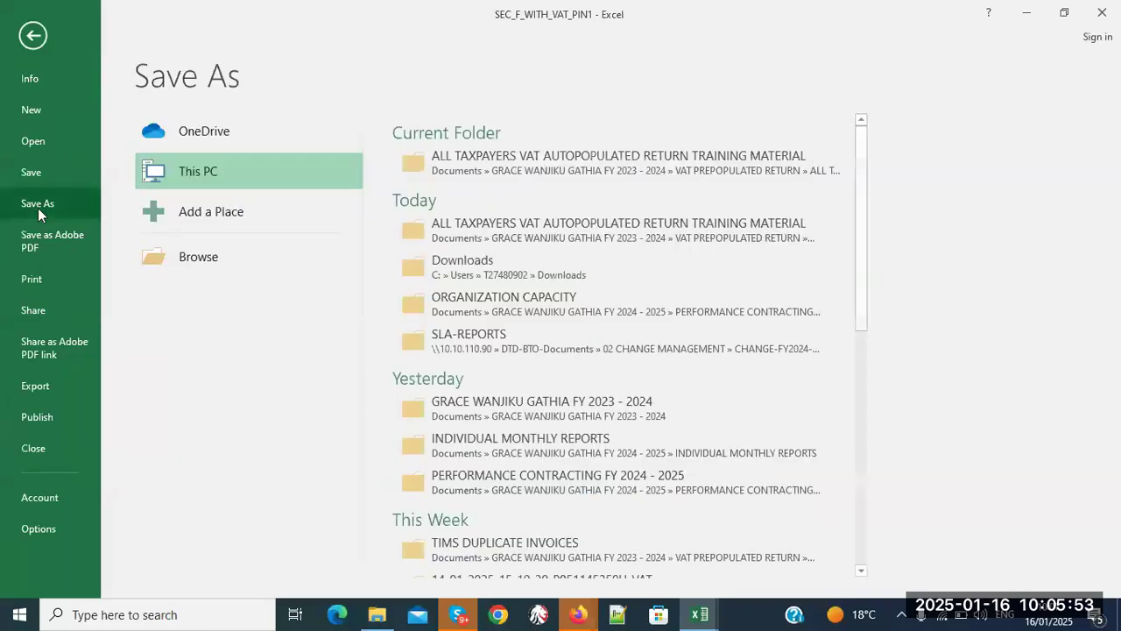
click(584, 165)
click(424, 368)
click(599, 311)
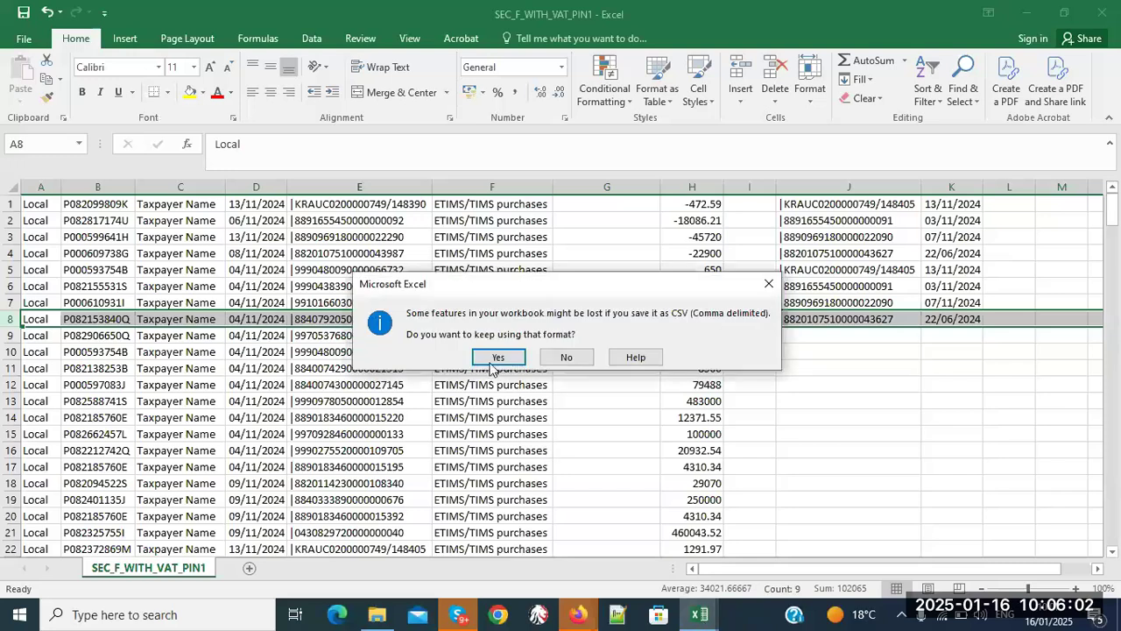
click(498, 357)
- Try importing SEC_F_WITH_VAT_PIN1 into F_General_Rated_Purchases_Dtls, accept the row 5–8 errors, and close unsaved
mouse_move(696, 621)
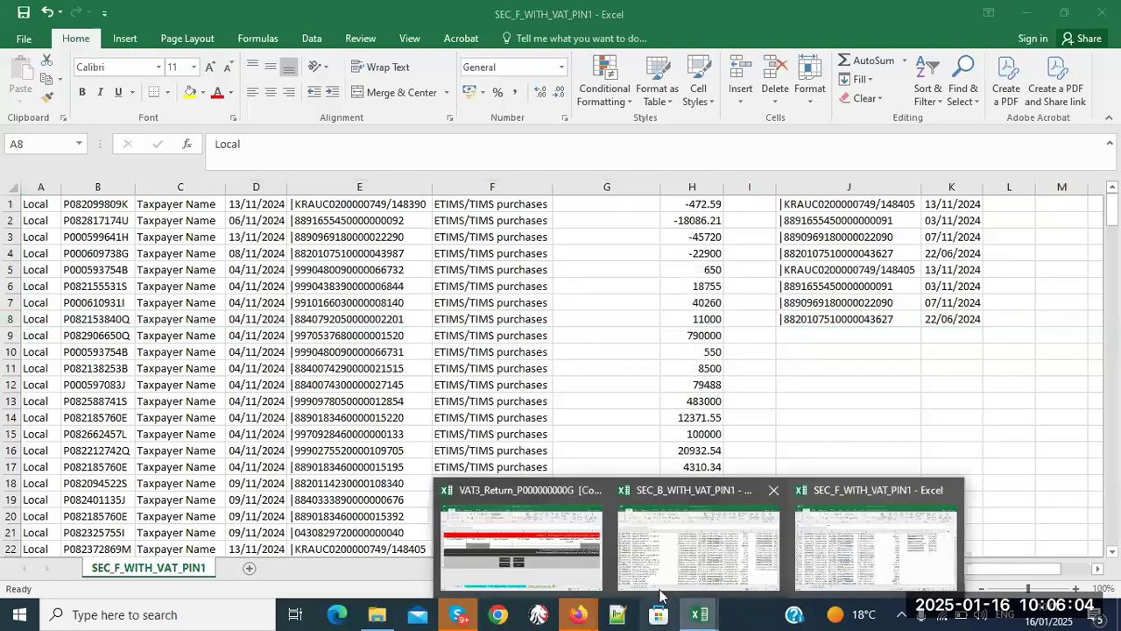
click(568, 541)
click(635, 568)
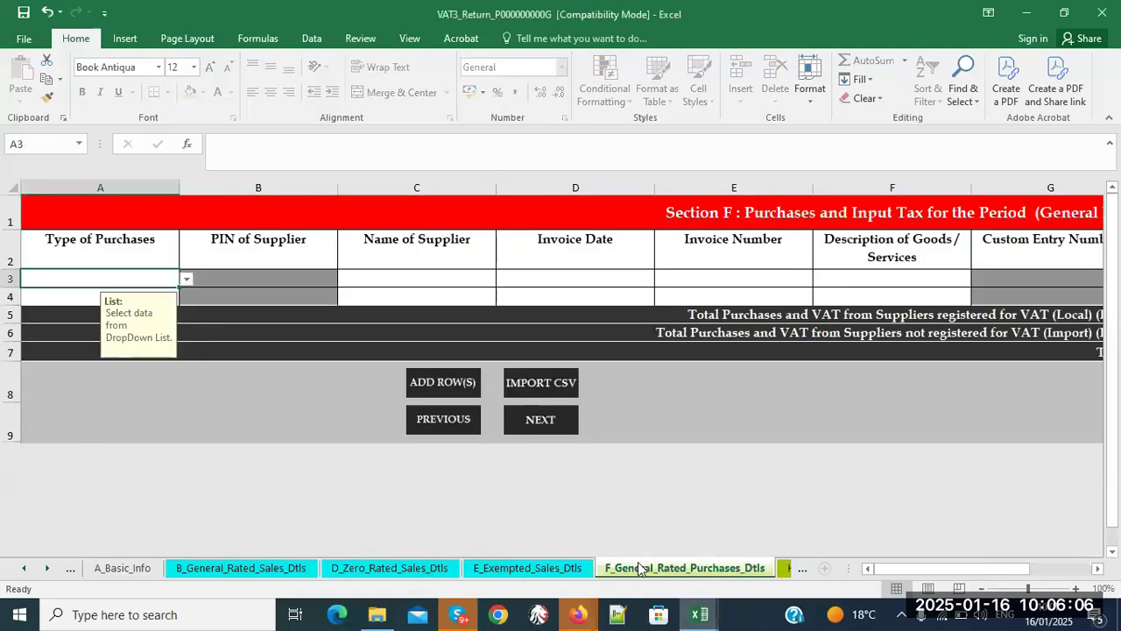
click(551, 382)
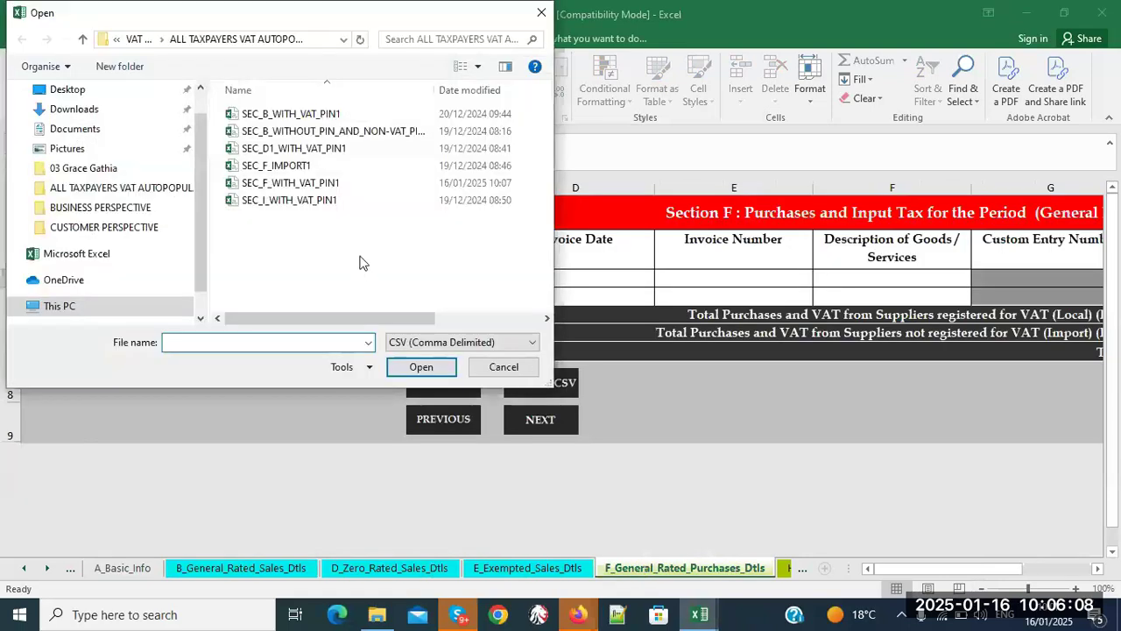
click(325, 183)
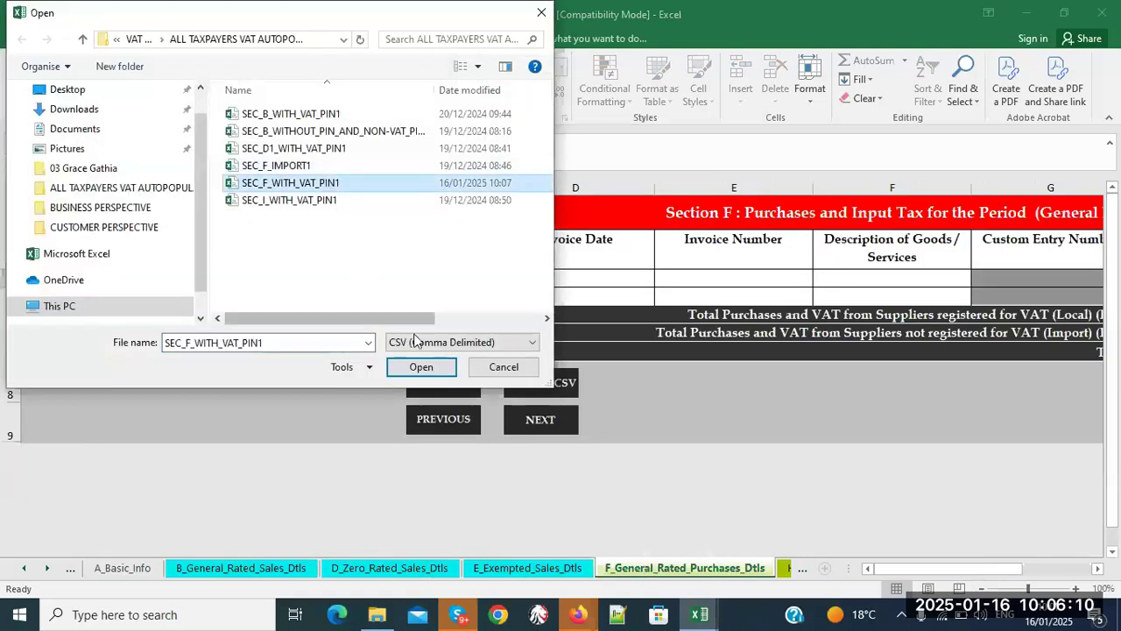
click(420, 366)
click(533, 353)
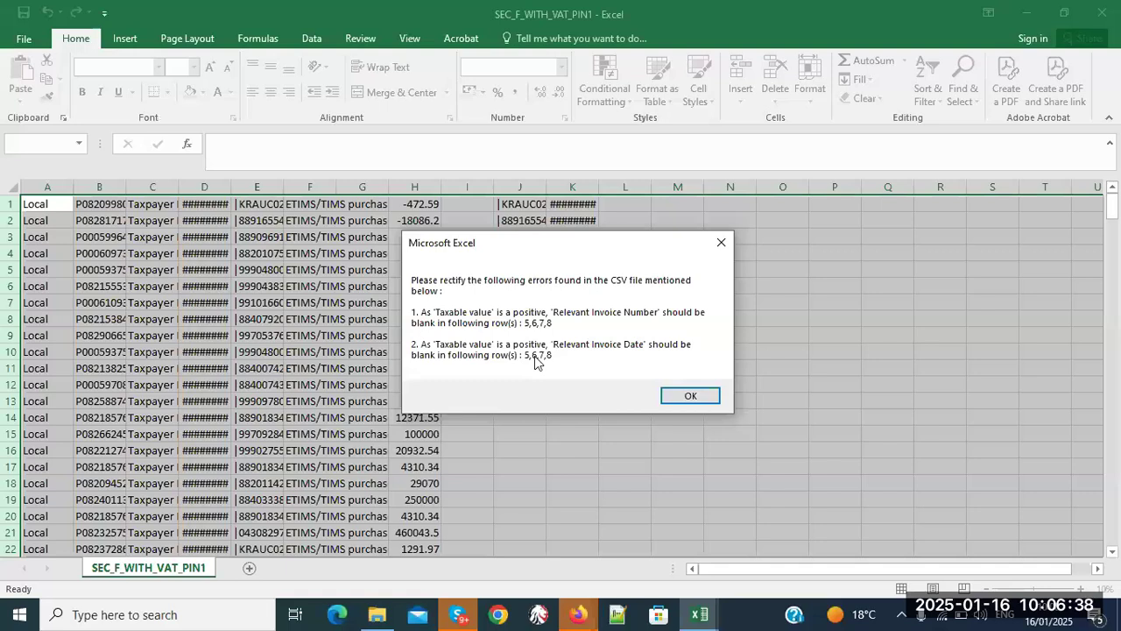
click(675, 398)
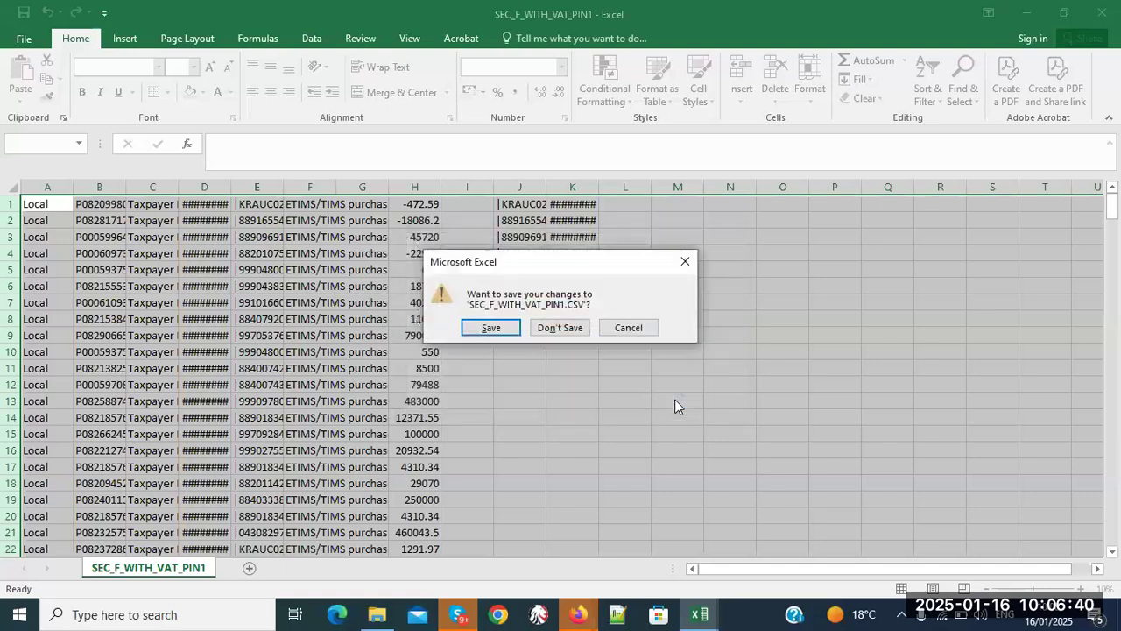
click(548, 329)
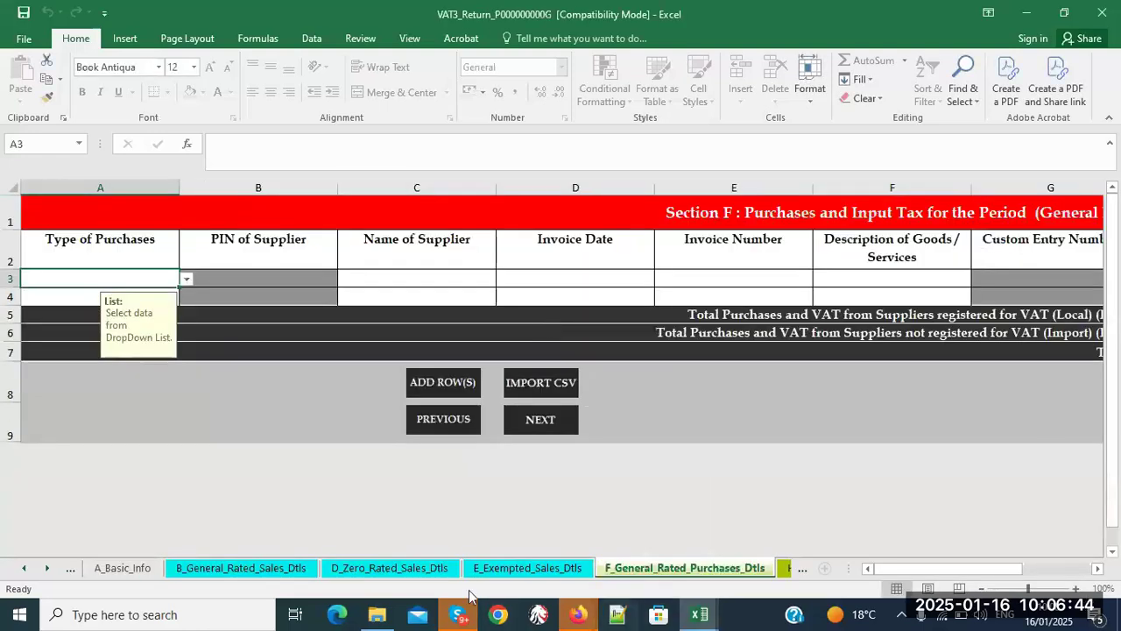
- Open SEC_F_WITH_VAT_PIN1 from the training folder and autofit all its columns
click(377, 614)
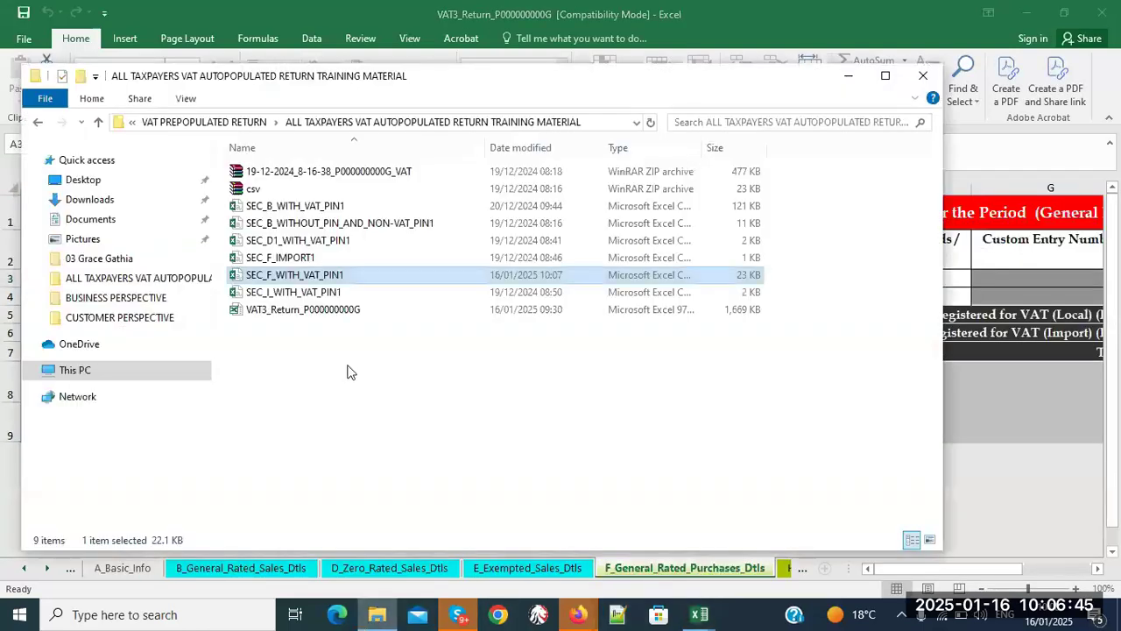
double_click(345, 276)
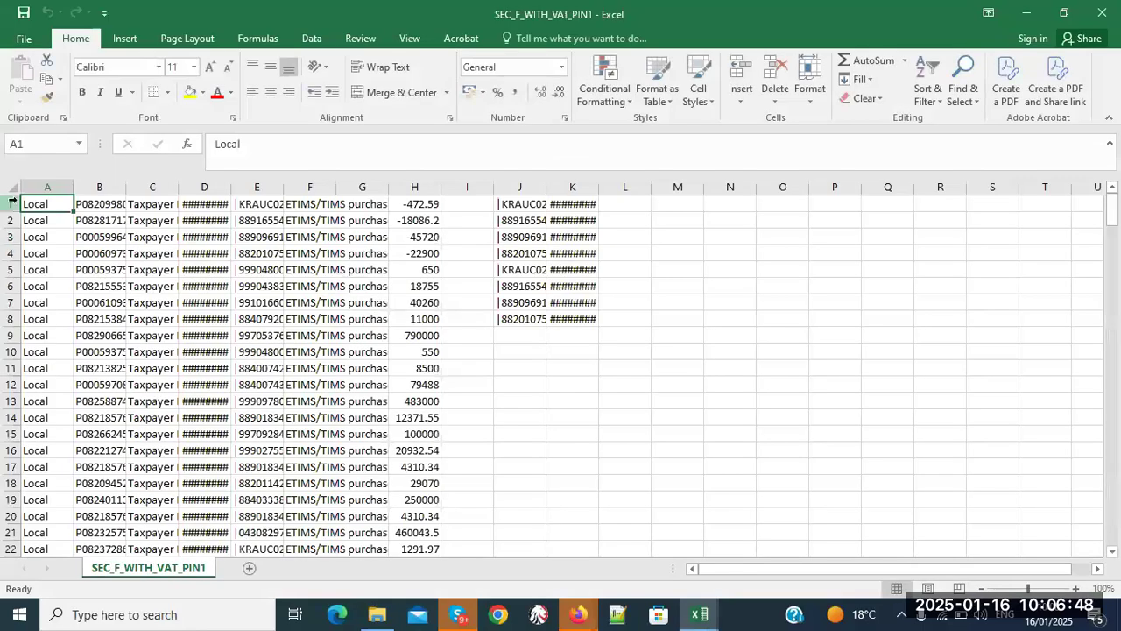
click(12, 186)
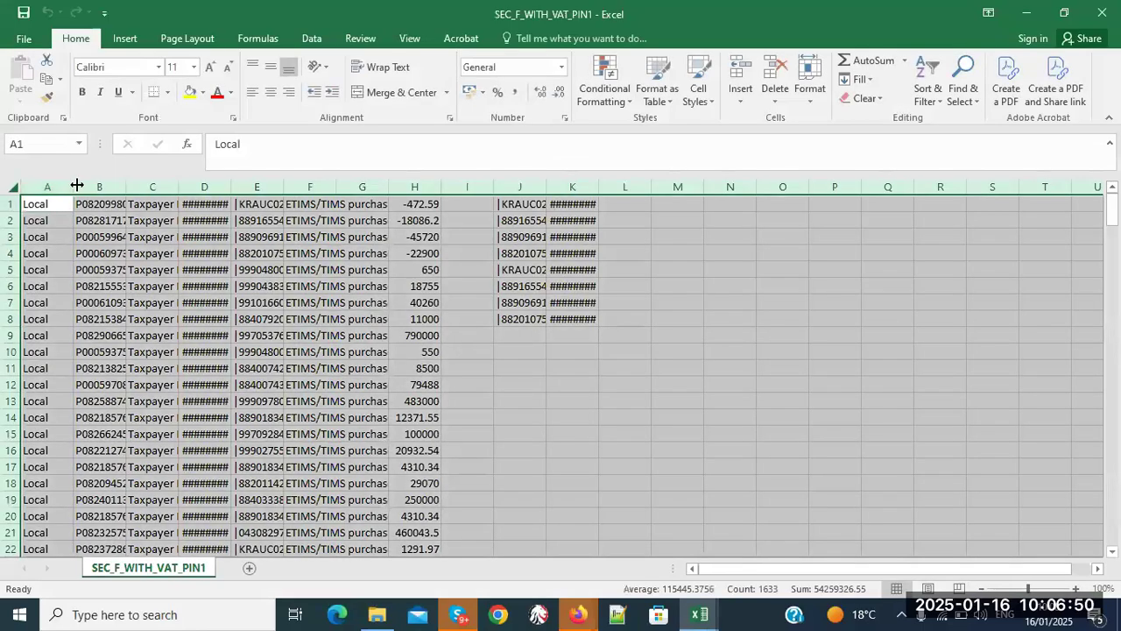
double_click(78, 185)
click(675, 332)
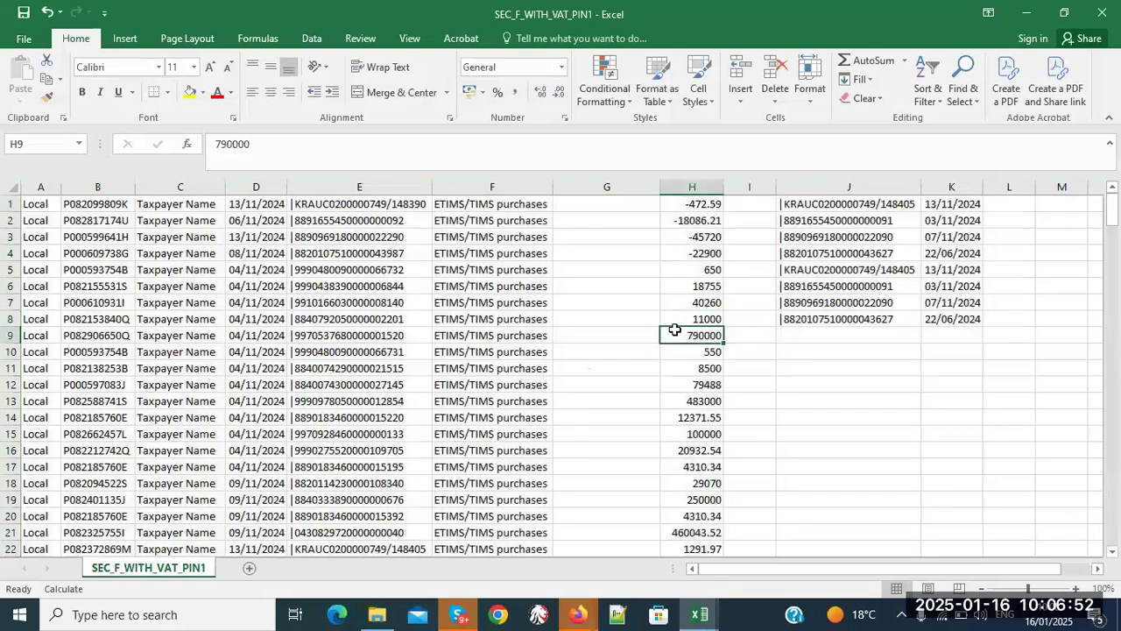
- Clear the invoice numbers and dates in J5:K8 and save the file, keeping CSV format
drag(806, 270, 939, 312)
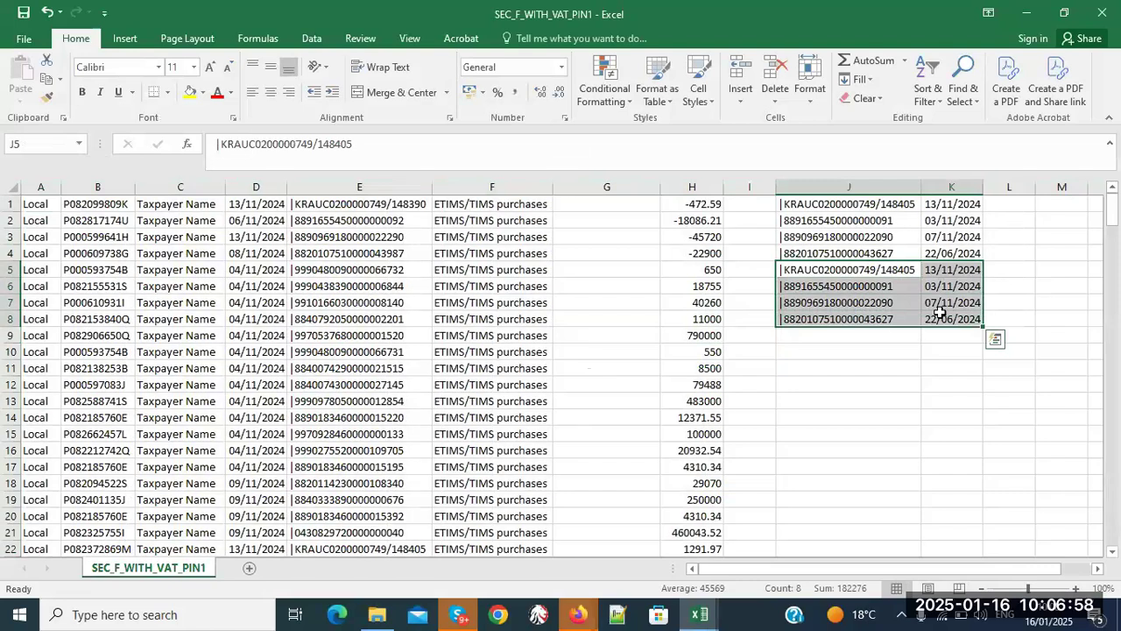
key(Delete)
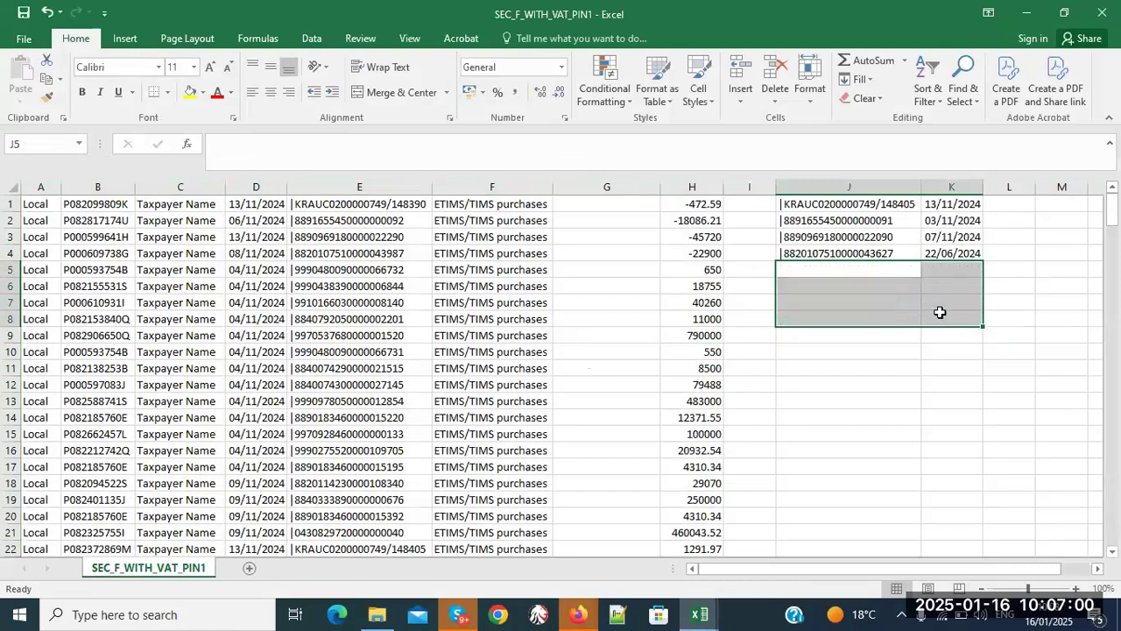
click(876, 371)
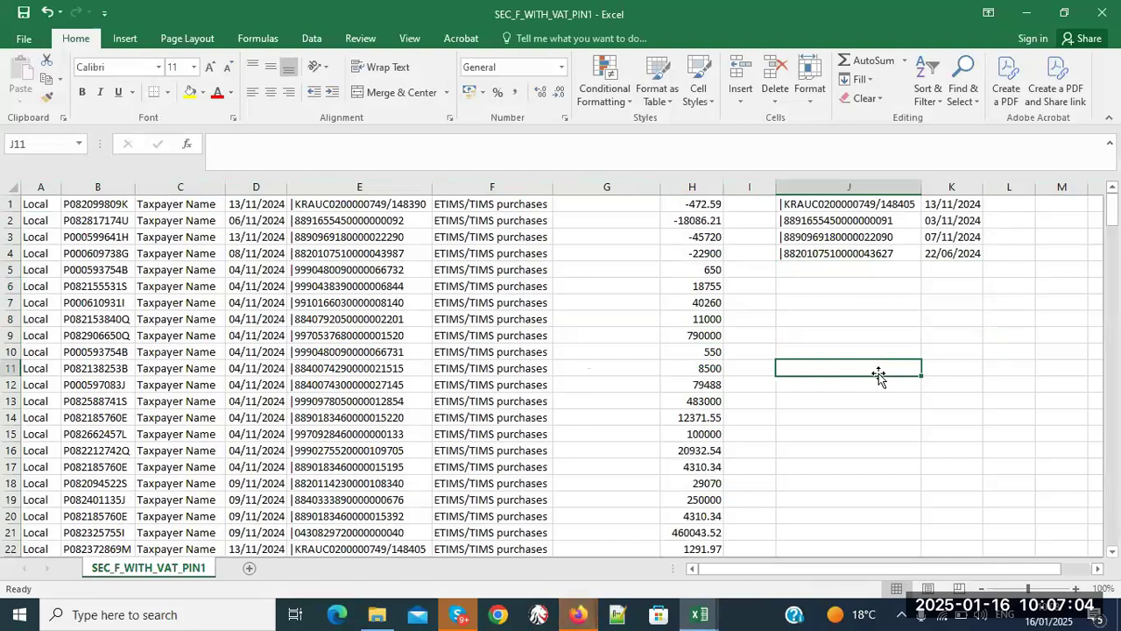
click(23, 13)
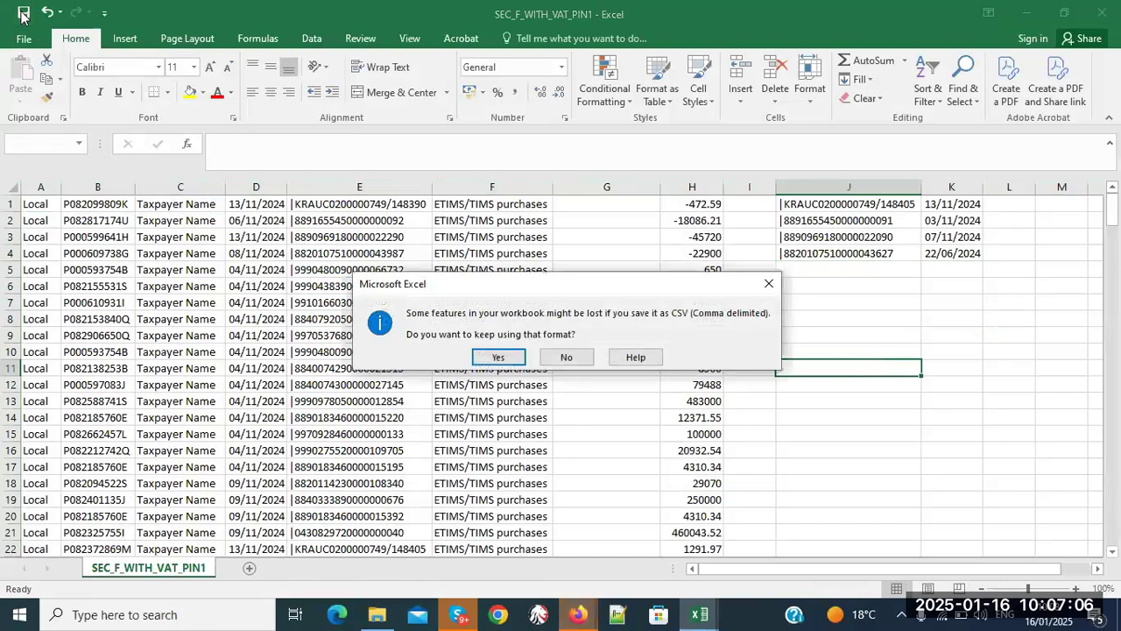
click(508, 354)
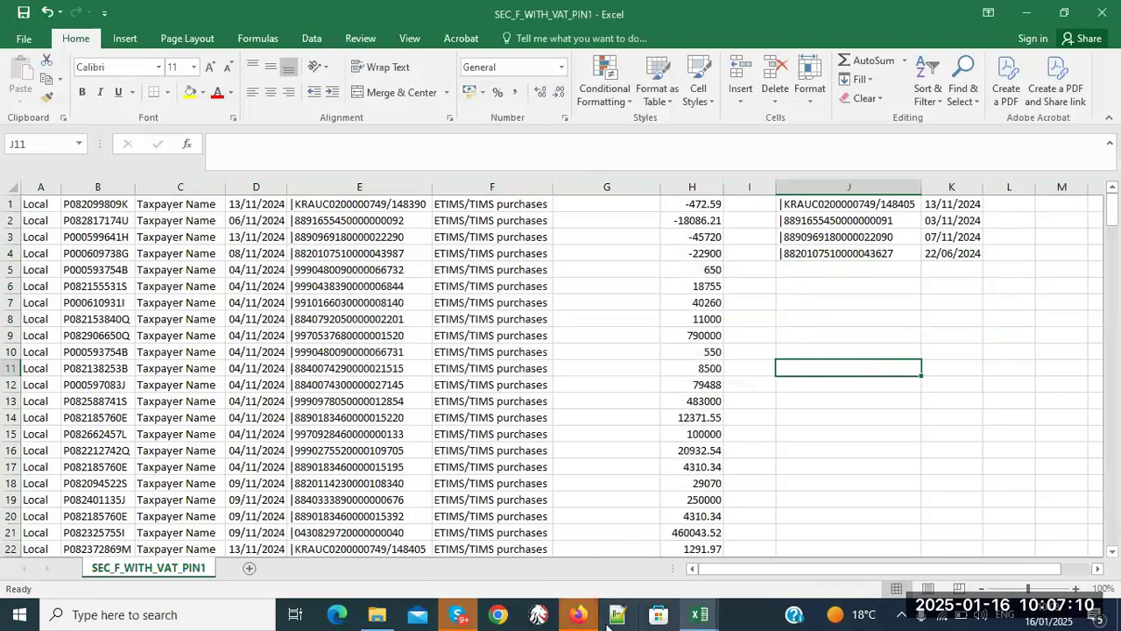
click(701, 616)
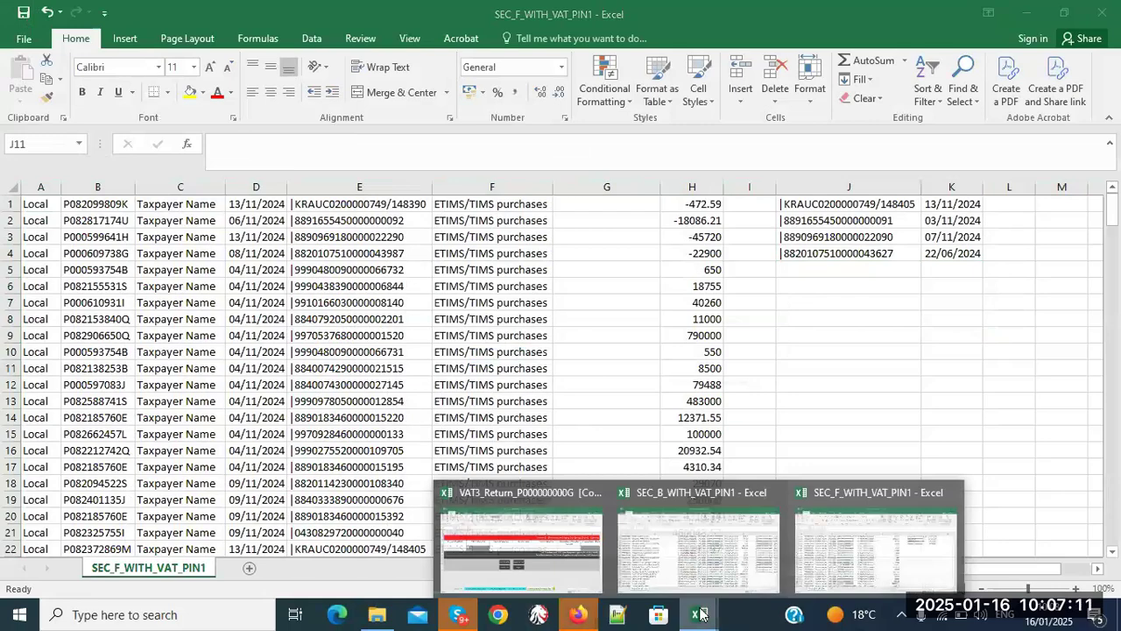
- Import the edited SEC_F_WITH_VAT_PIN1.CSV into the Section F purchases sheet, confirming the reopen prompt
click(586, 561)
click(683, 568)
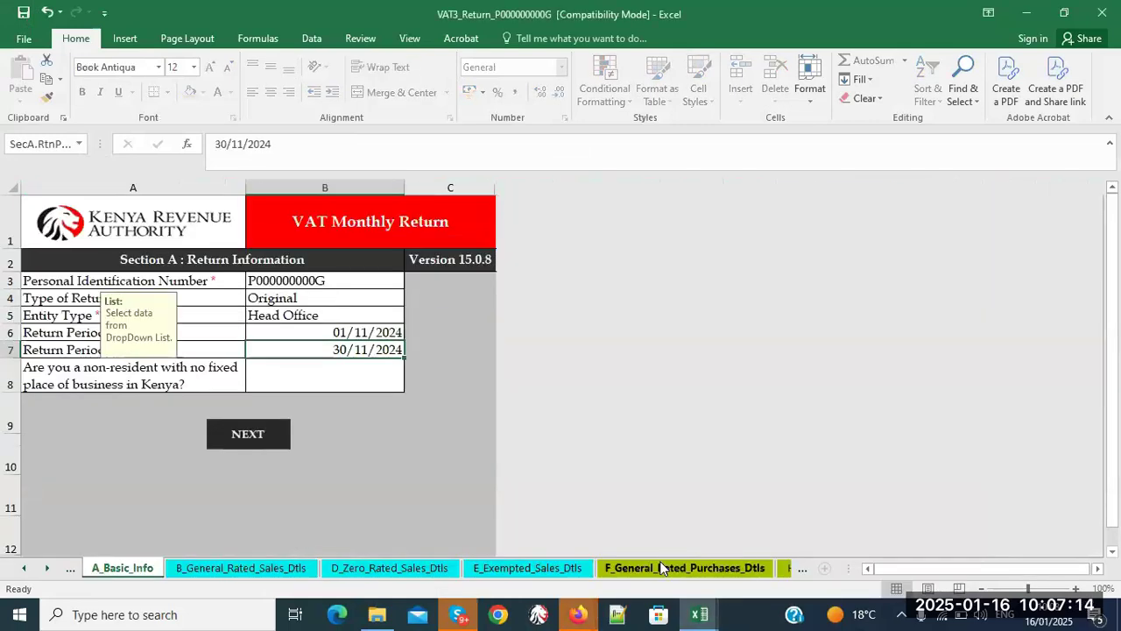
click(538, 383)
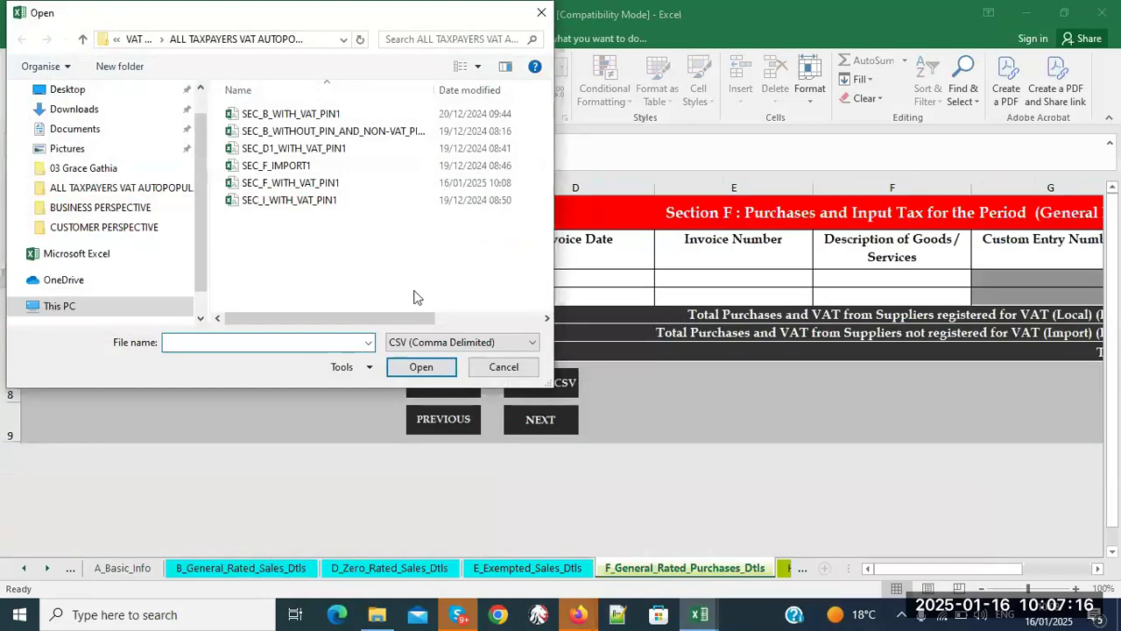
click(272, 183)
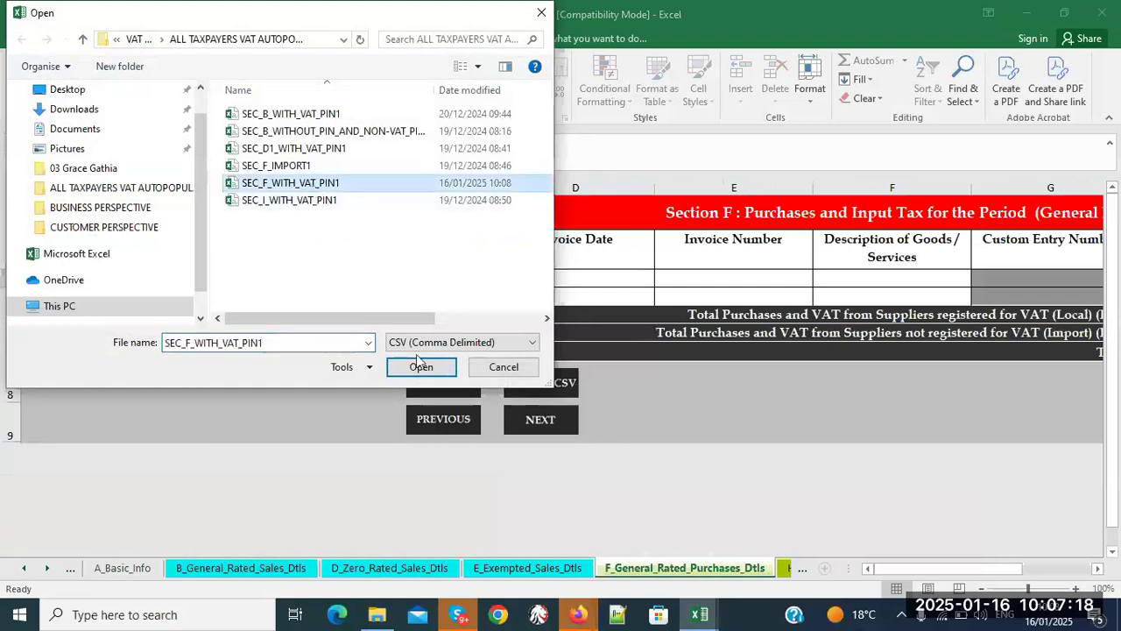
click(440, 366)
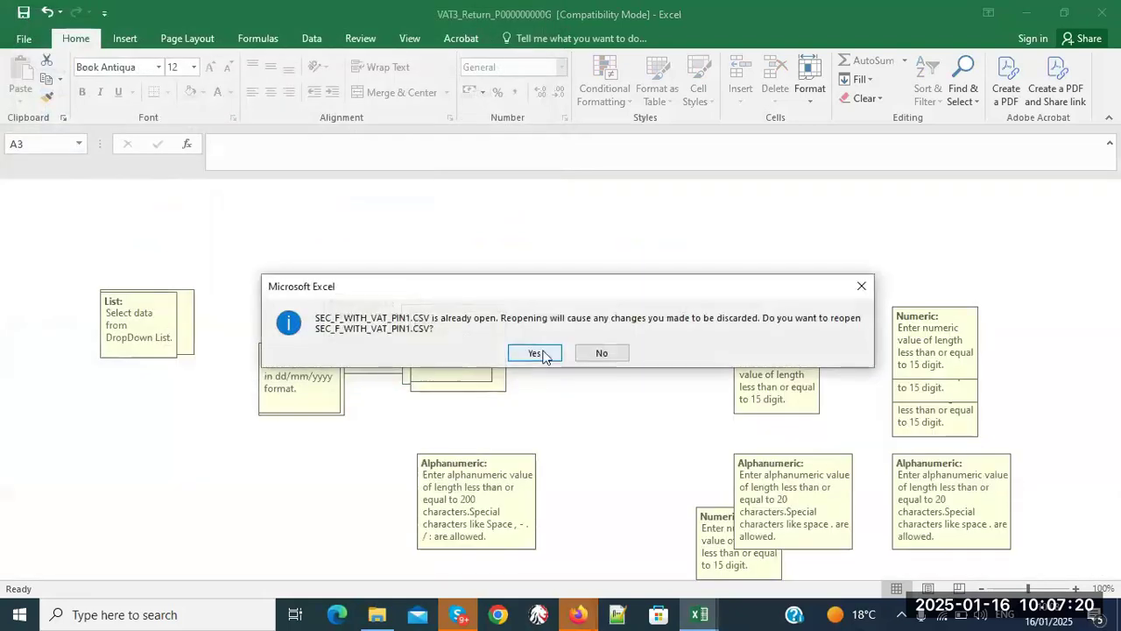
click(536, 351)
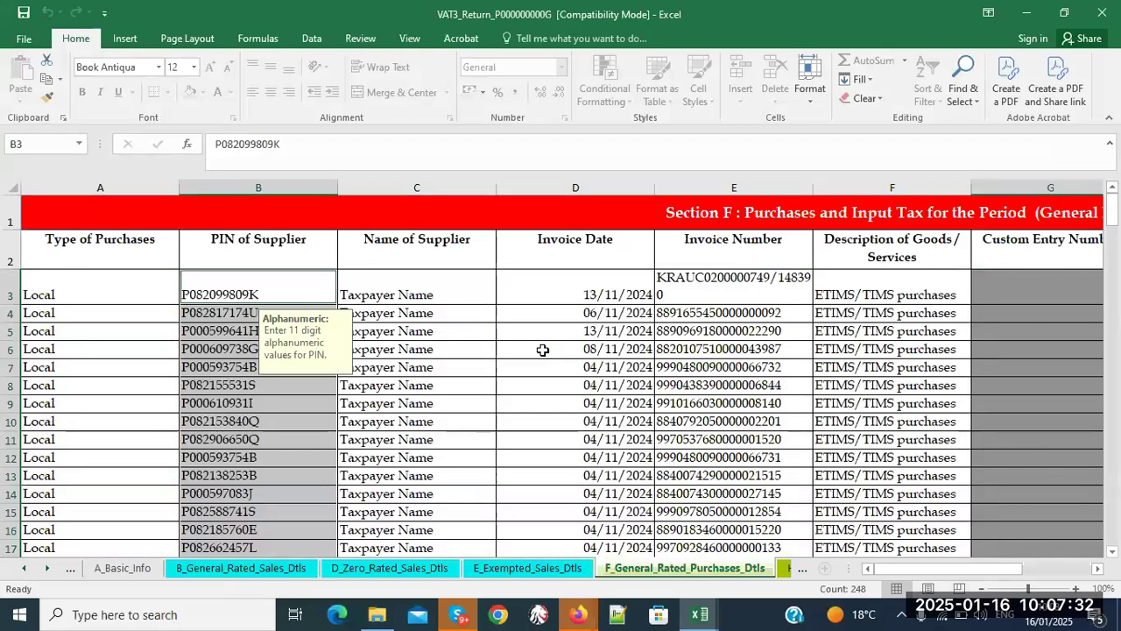
click(538, 462)
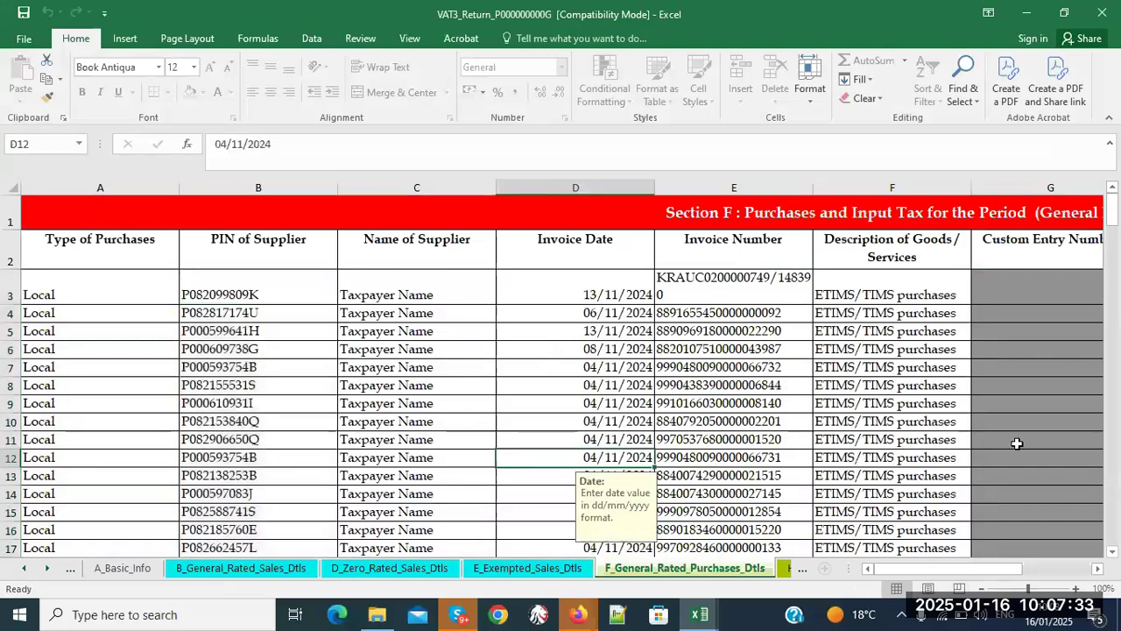
click(1111, 552)
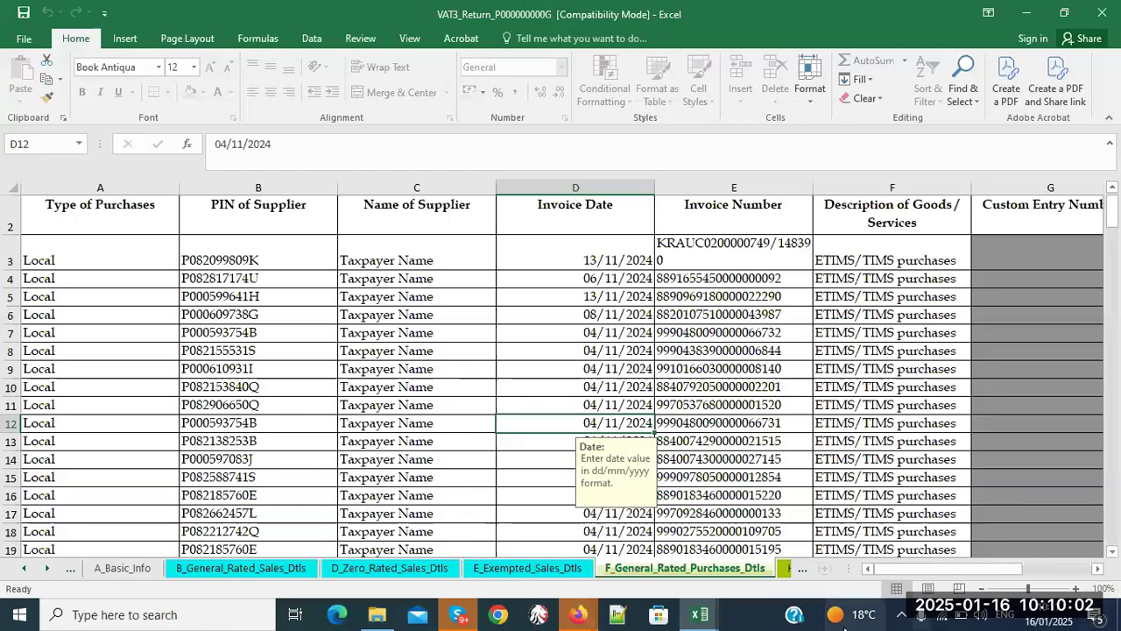
click(791, 568)
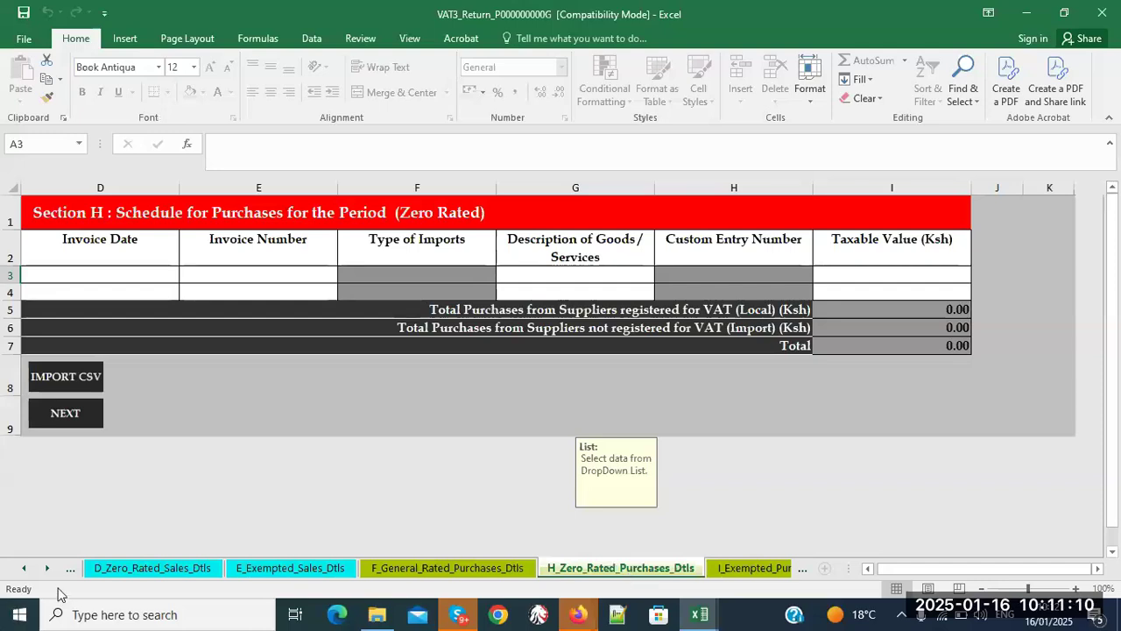
- On B_General_Rated_Sales_Dtls, select G6 holding the 8,760,000 sales to unregistered customers
click(19, 569)
click(19, 568)
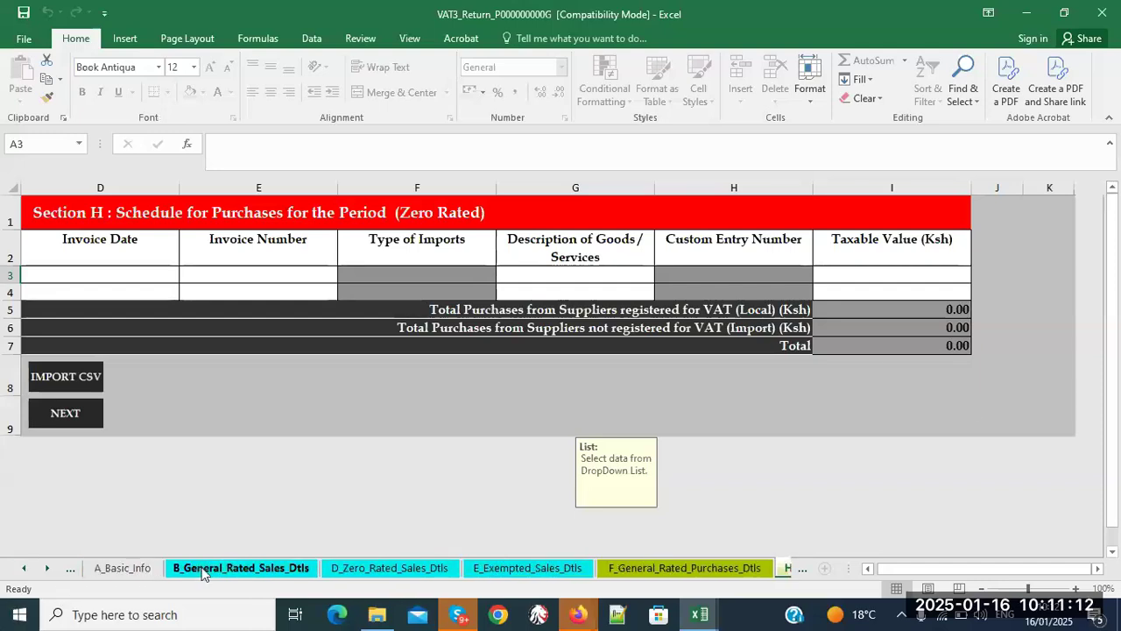
click(200, 569)
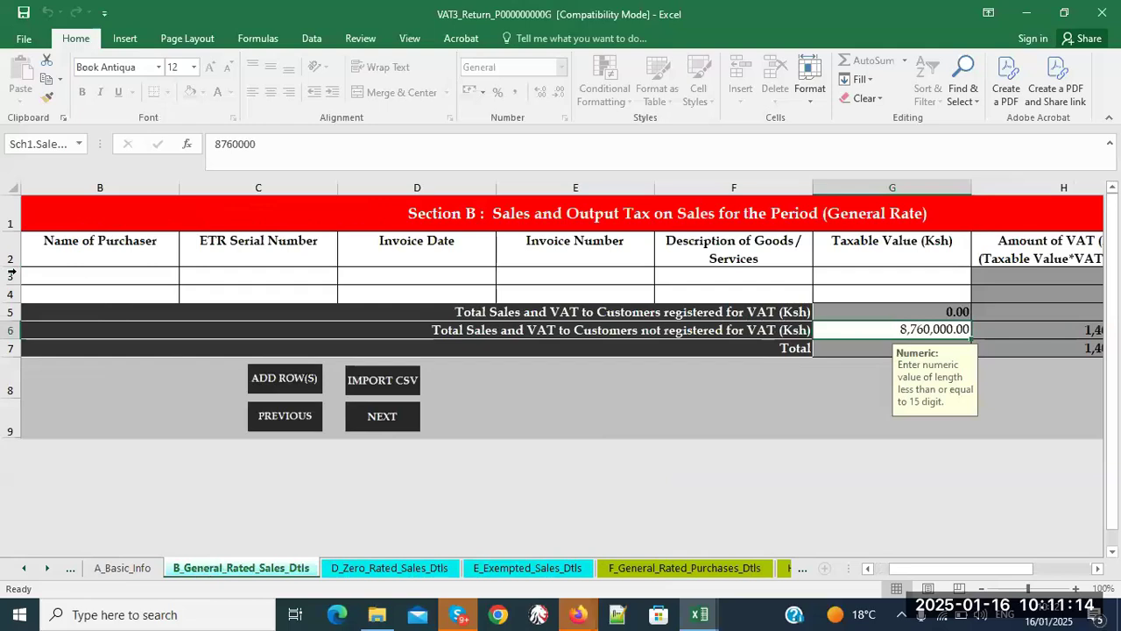
drag(58, 275, 885, 289)
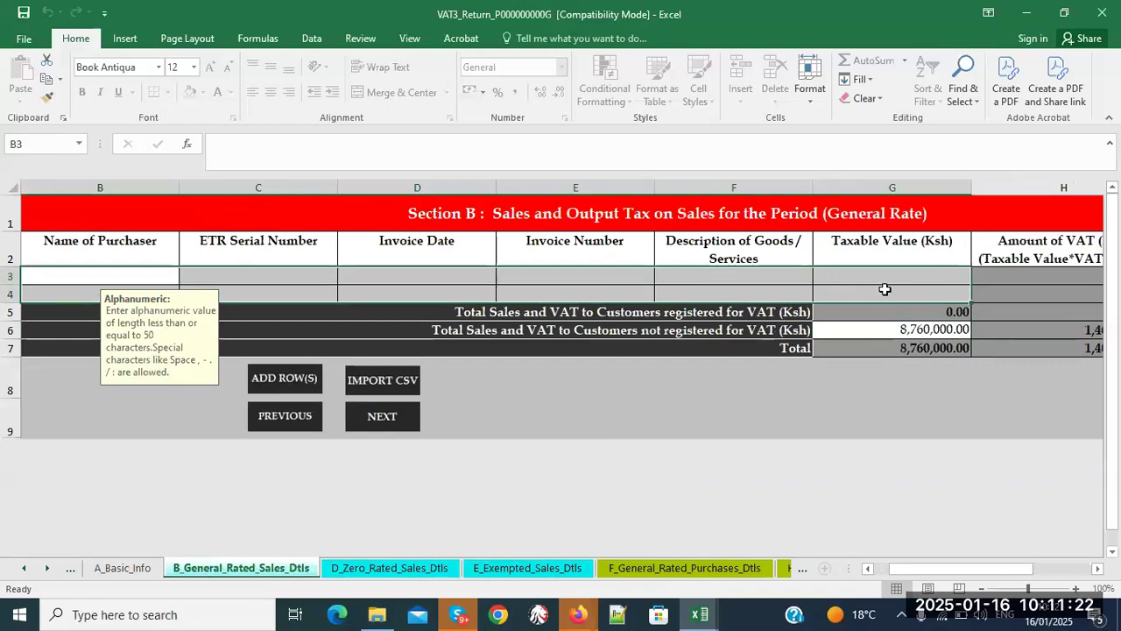
click(886, 329)
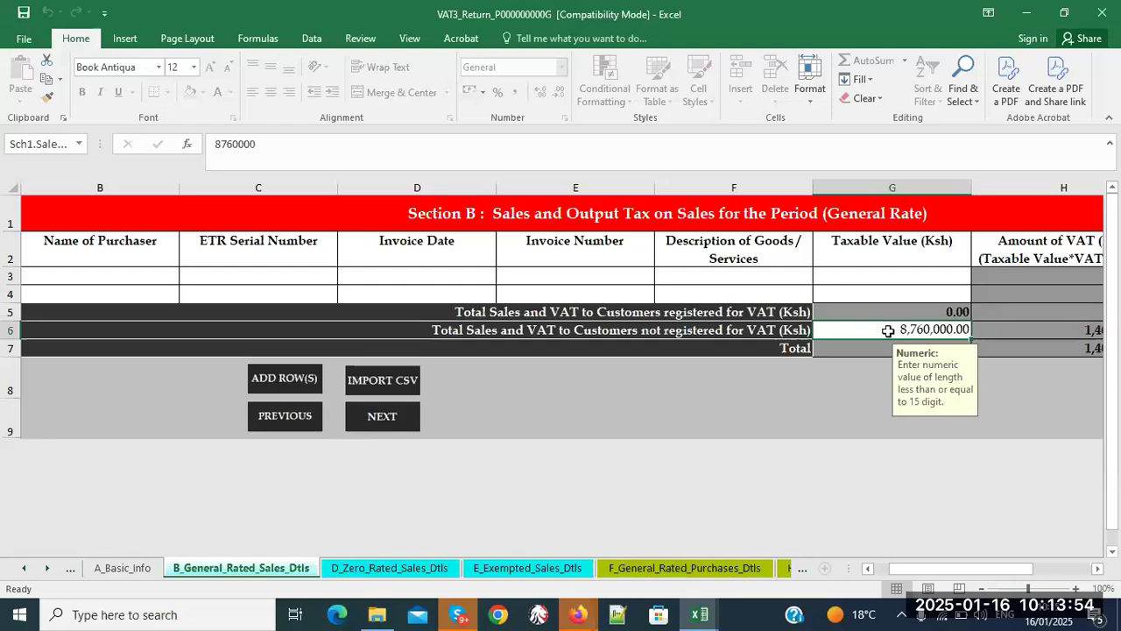
- Scroll the sheet tabs forward to O_VAT_Due and review the Section O figures
click(800, 570)
click(800, 571)
click(800, 569)
click(800, 569)
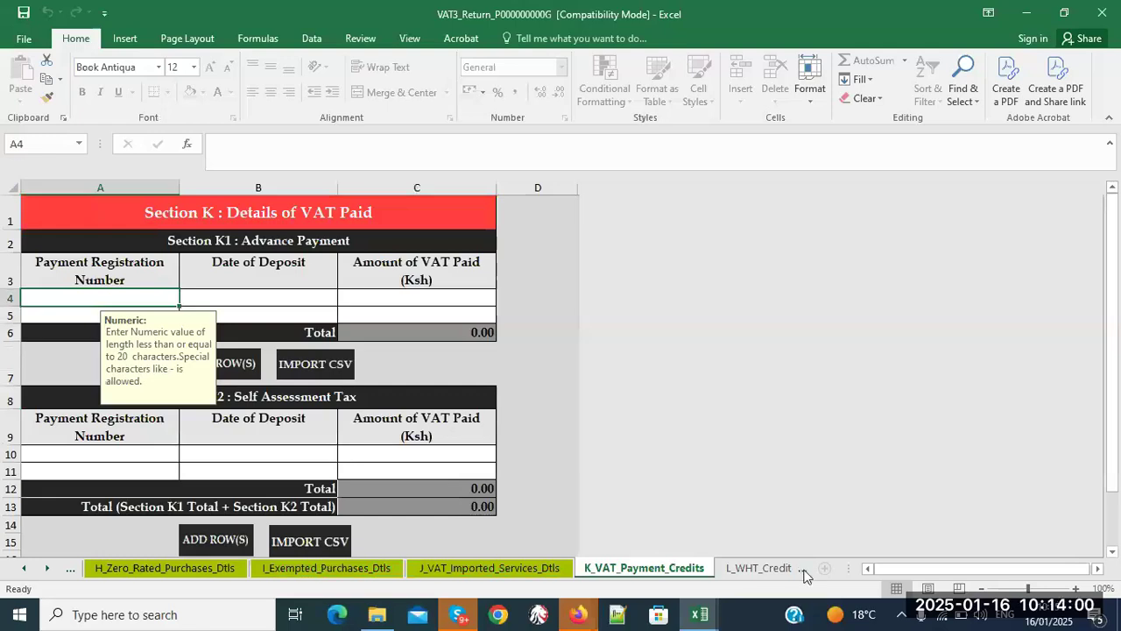
click(803, 569)
click(802, 570)
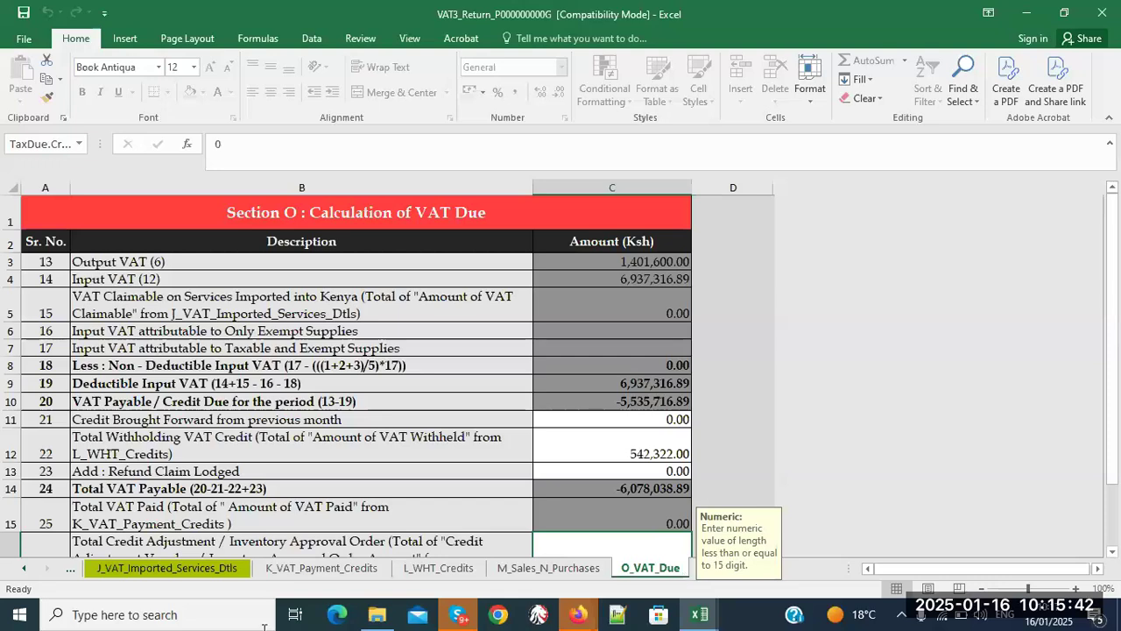
- Go to E_Exempted_Sales_Dtls, where exempt sales to unregistered customers read 0.00
click(24, 569)
click(24, 569)
click(24, 569)
click(23, 569)
click(24, 568)
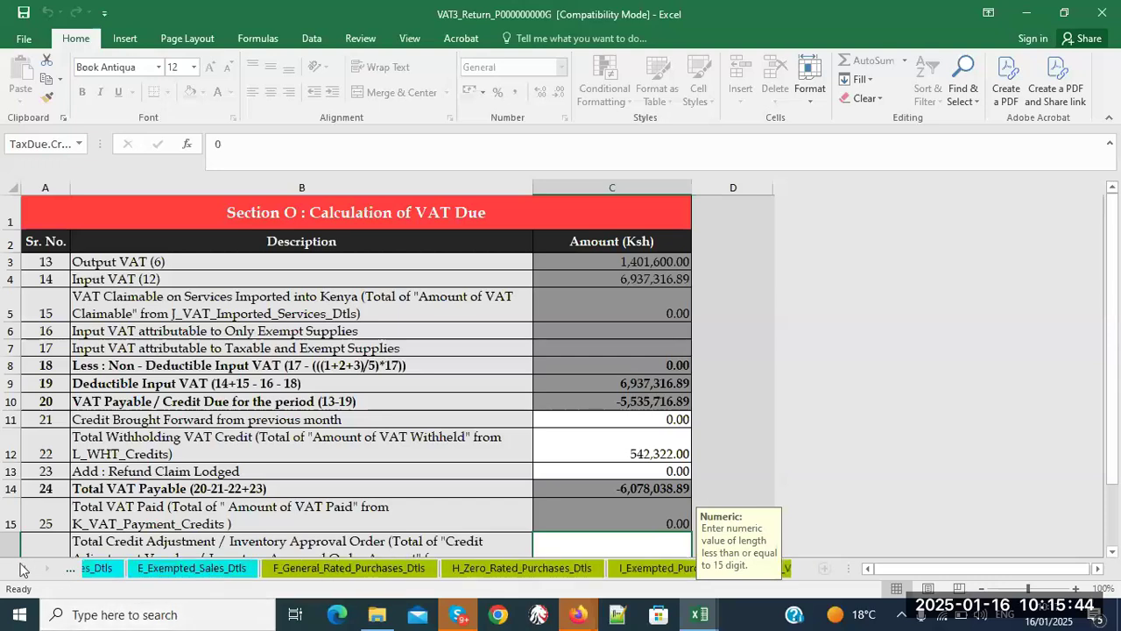
click(275, 572)
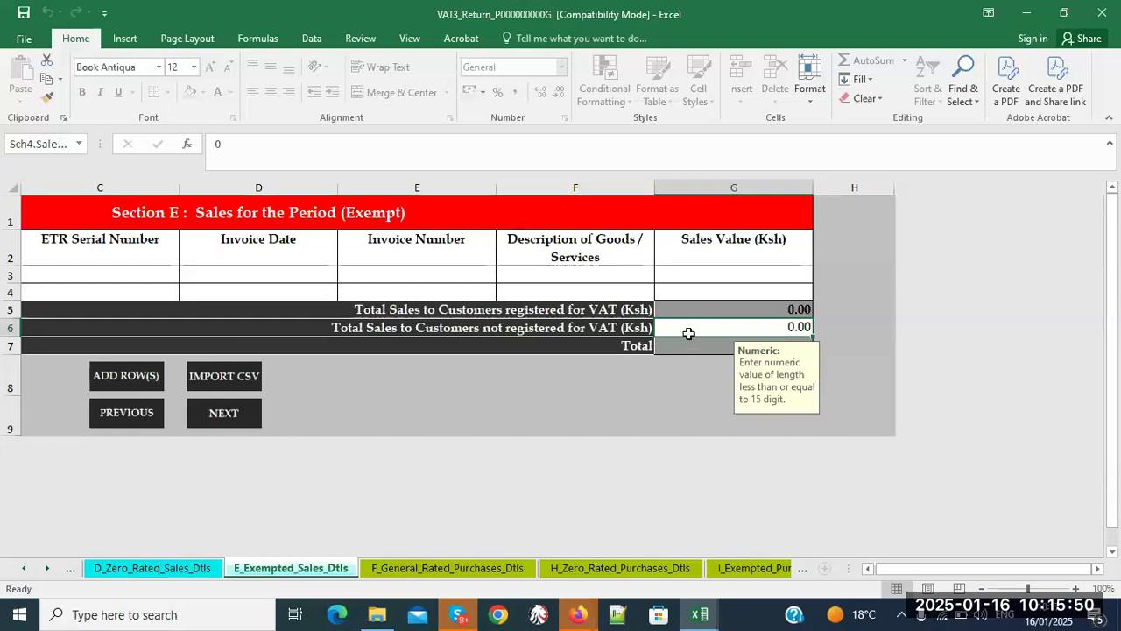
- Return to O_VAT_Due, showing total VAT payable of -6,078,038.89, then scroll the tabs back
click(803, 570)
click(803, 569)
click(803, 570)
click(803, 569)
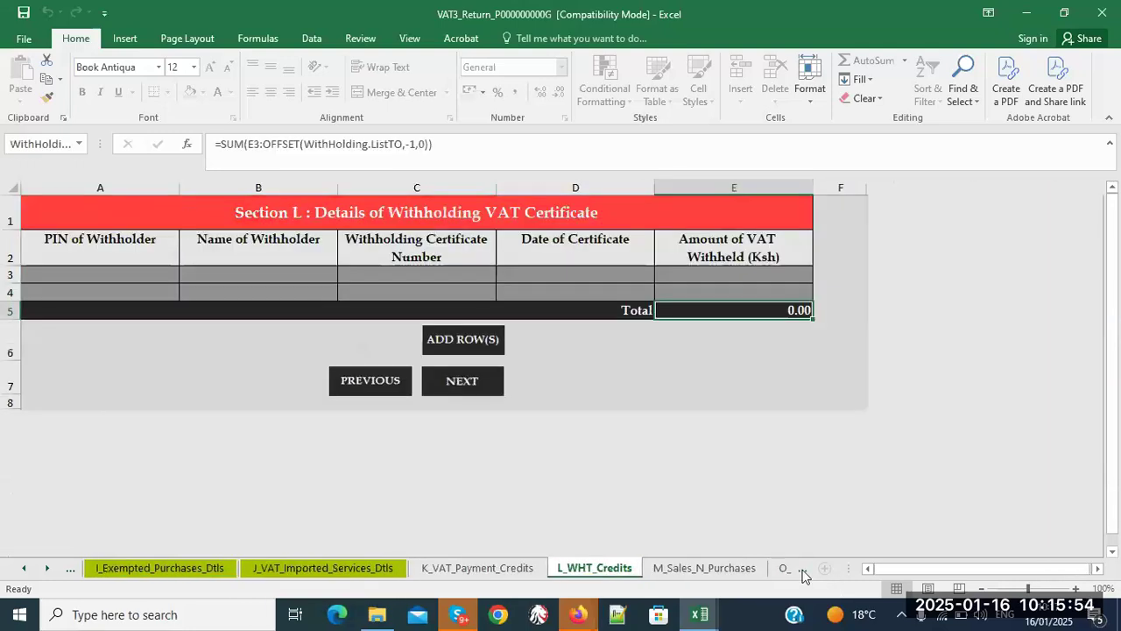
click(803, 570)
click(802, 569)
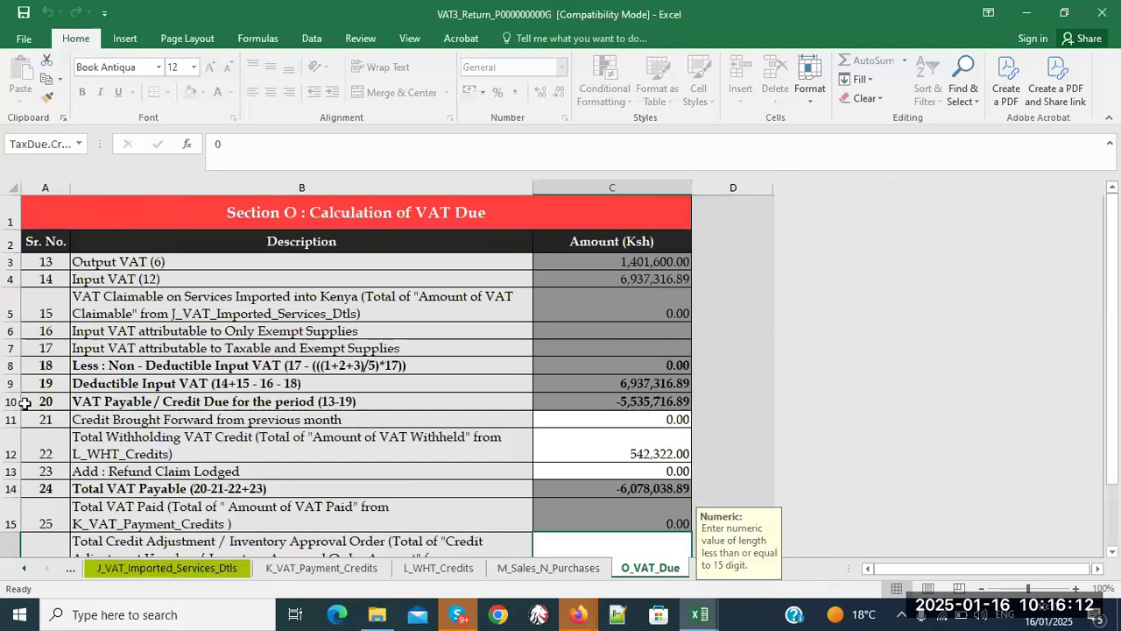
click(25, 569)
click(25, 570)
click(25, 570)
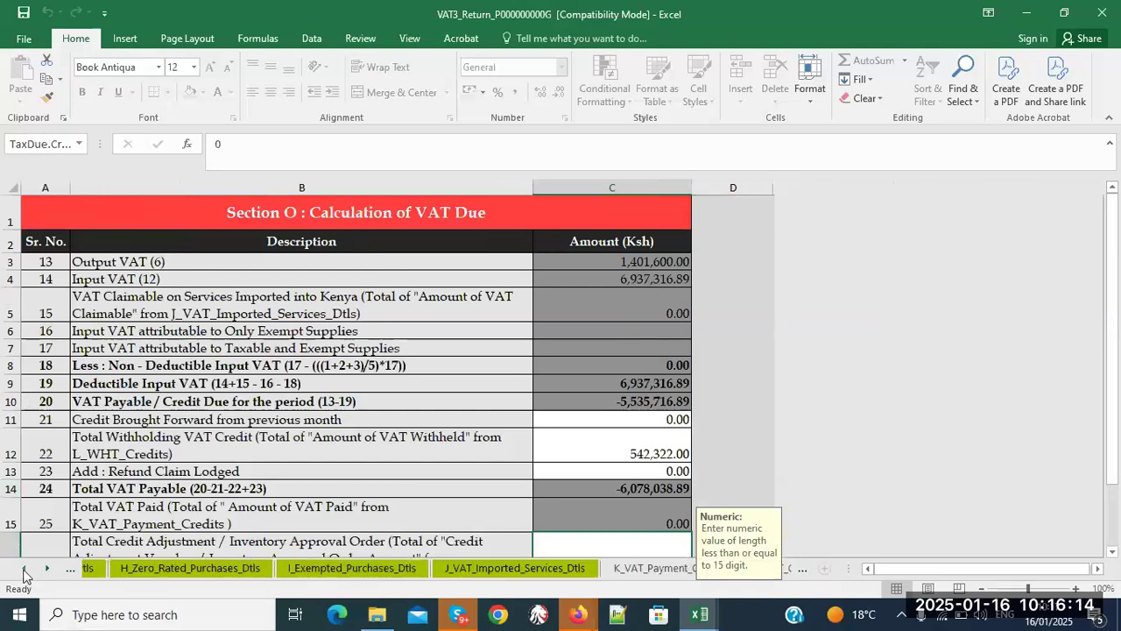
click(24, 570)
click(25, 569)
- Enter 50,000,000 as Section E exempt sales to unregistered customers, then view O_VAT_Due
click(294, 569)
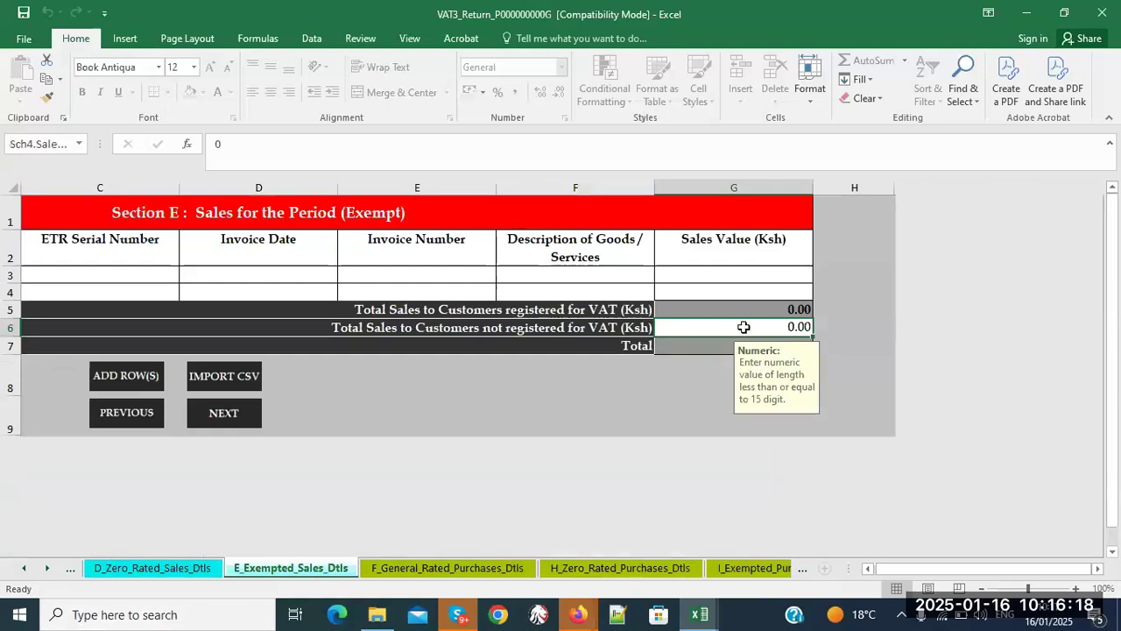
text(500)
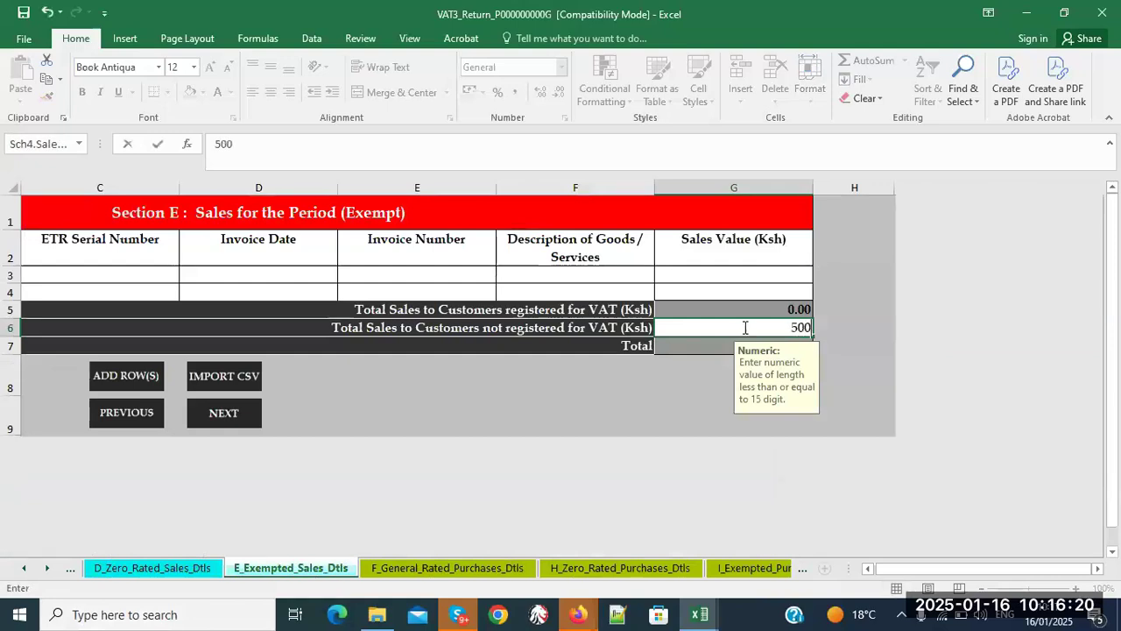
text(00000)
key(Return)
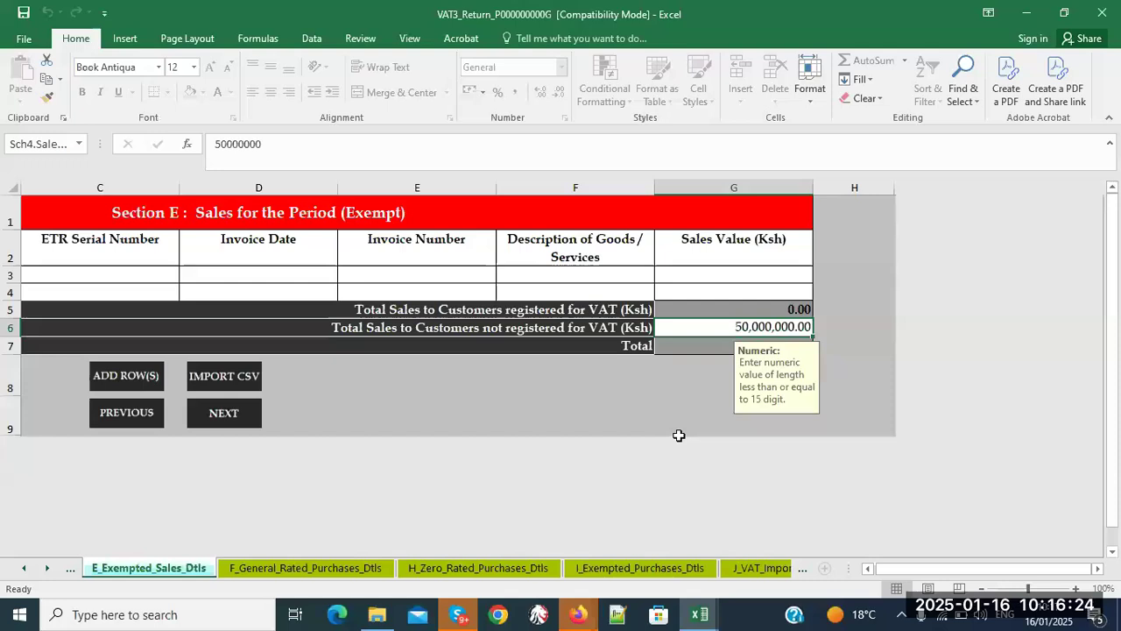
ctrl+click(47, 569)
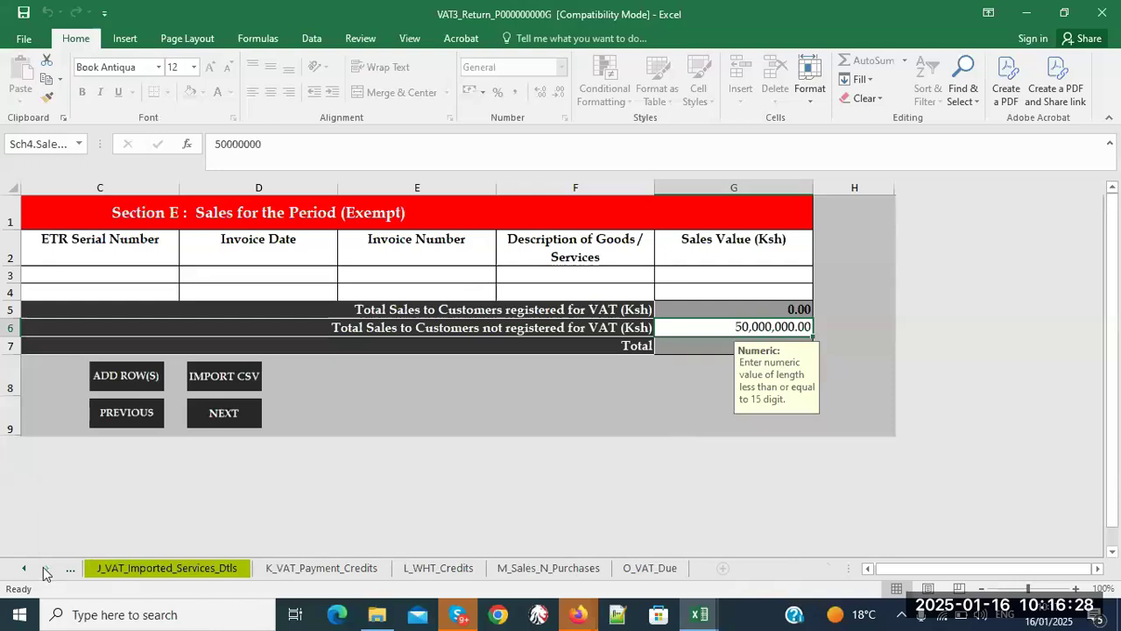
click(634, 568)
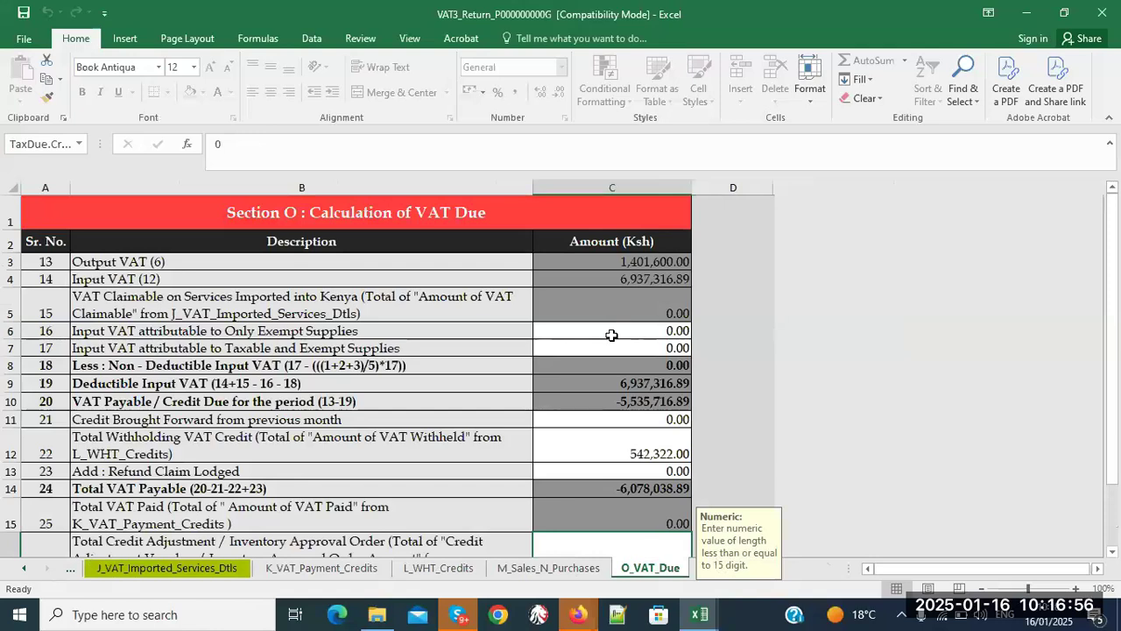
- Enter 5,000,000 as input VAT attributable to taxable and exempt supplies
click(594, 352)
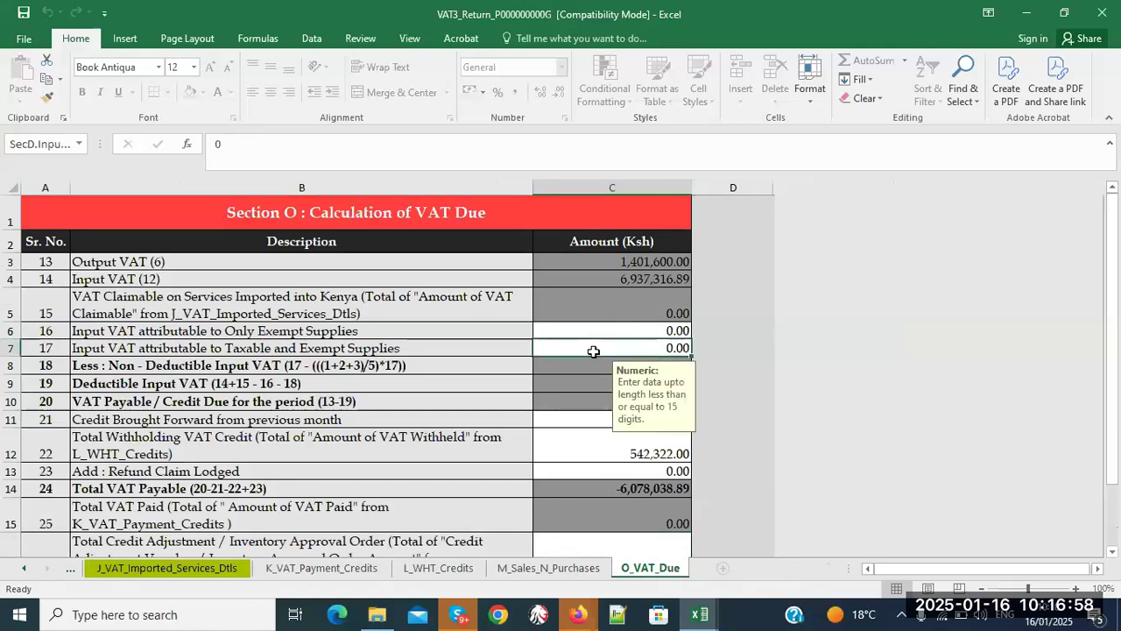
text(5000000)
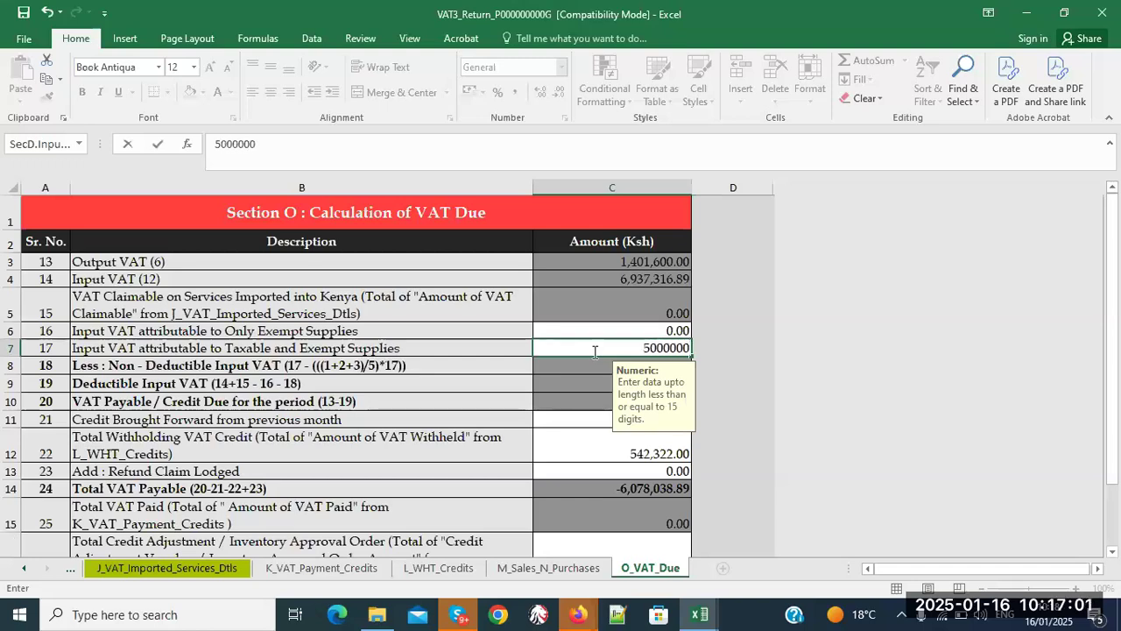
click(740, 355)
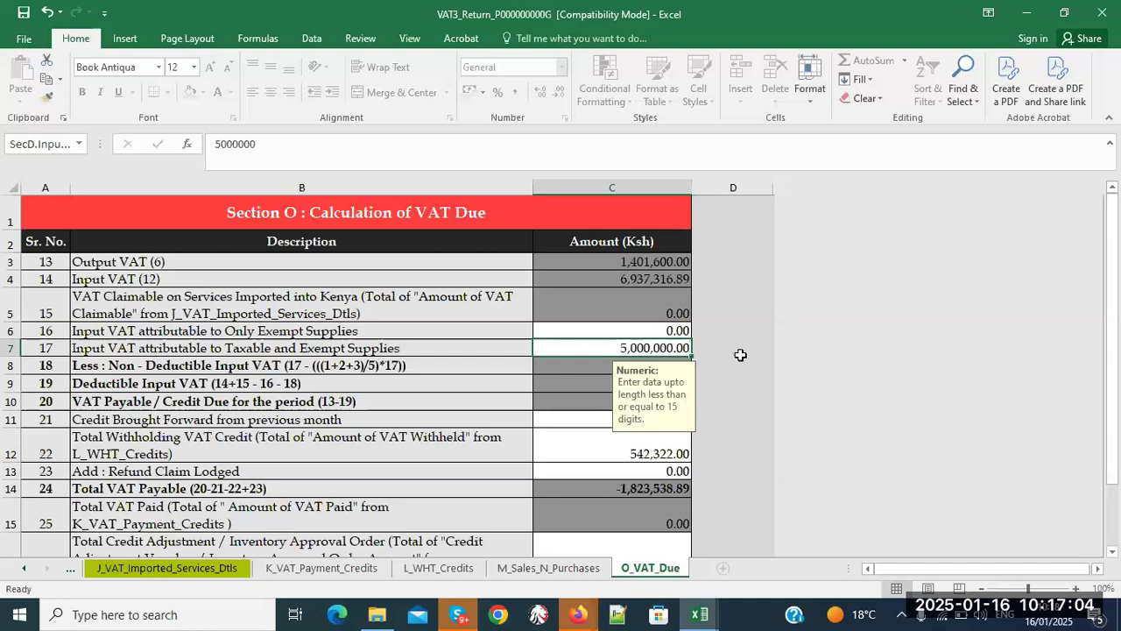
drag(643, 388, 797, 364)
- Change that amount to 0 and back to 5,000,000 to compare the recalculated totals
click(663, 344)
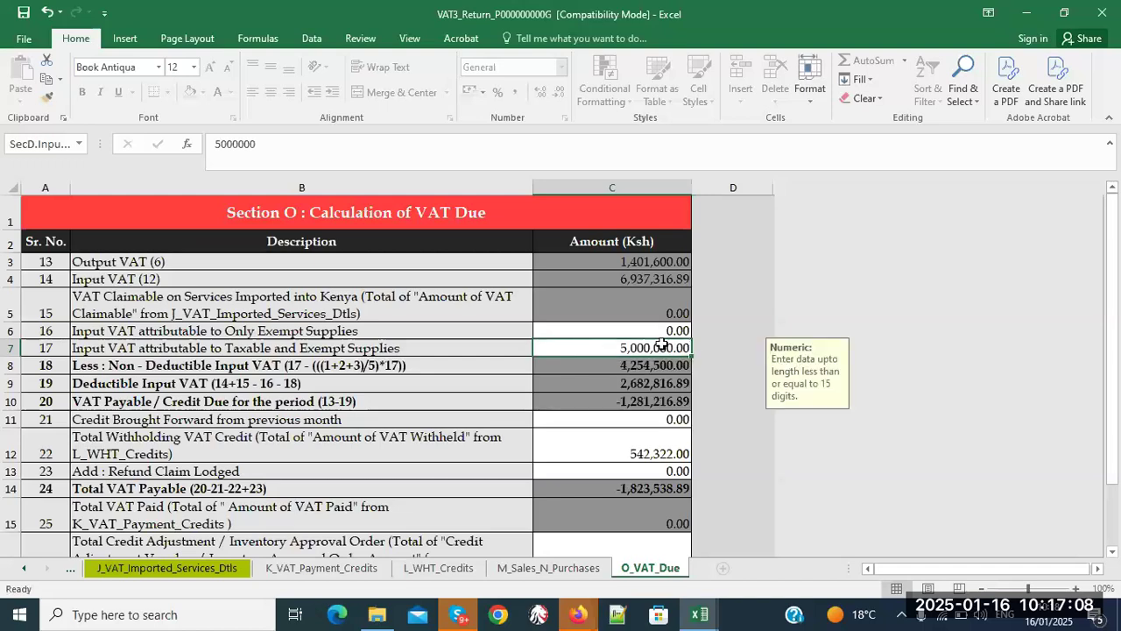
text(0)
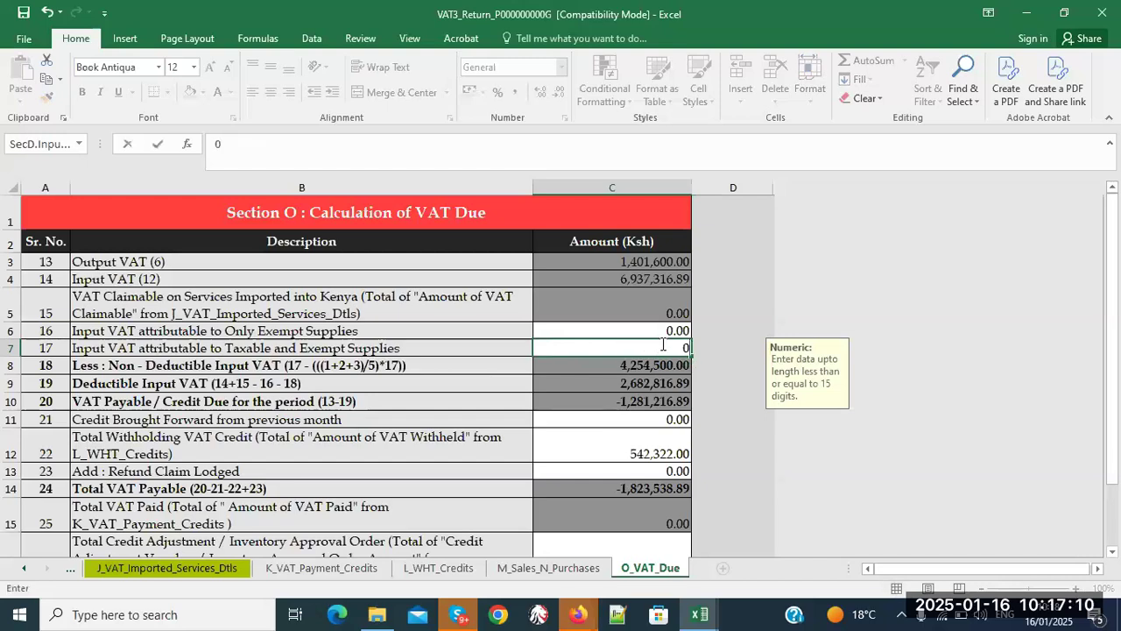
key(Return)
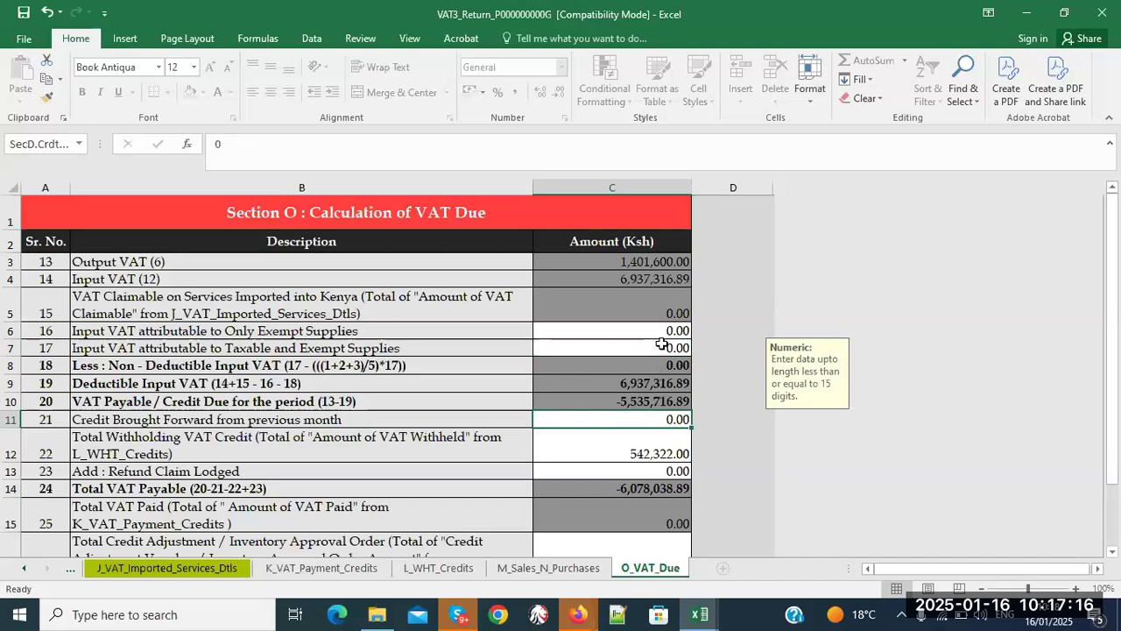
click(662, 344)
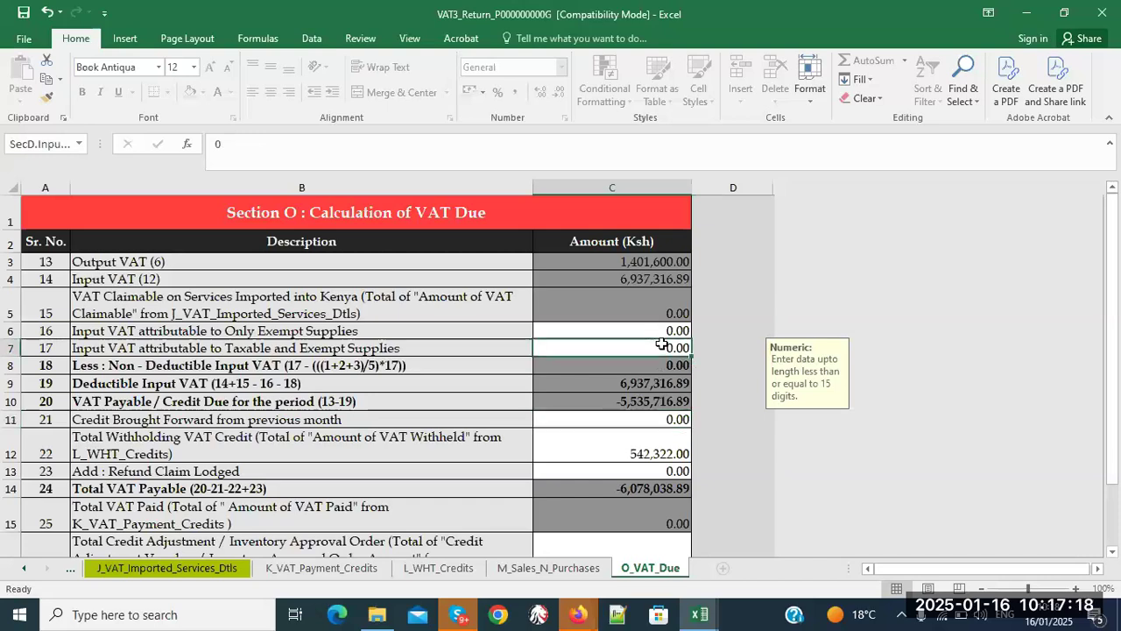
text(5000000)
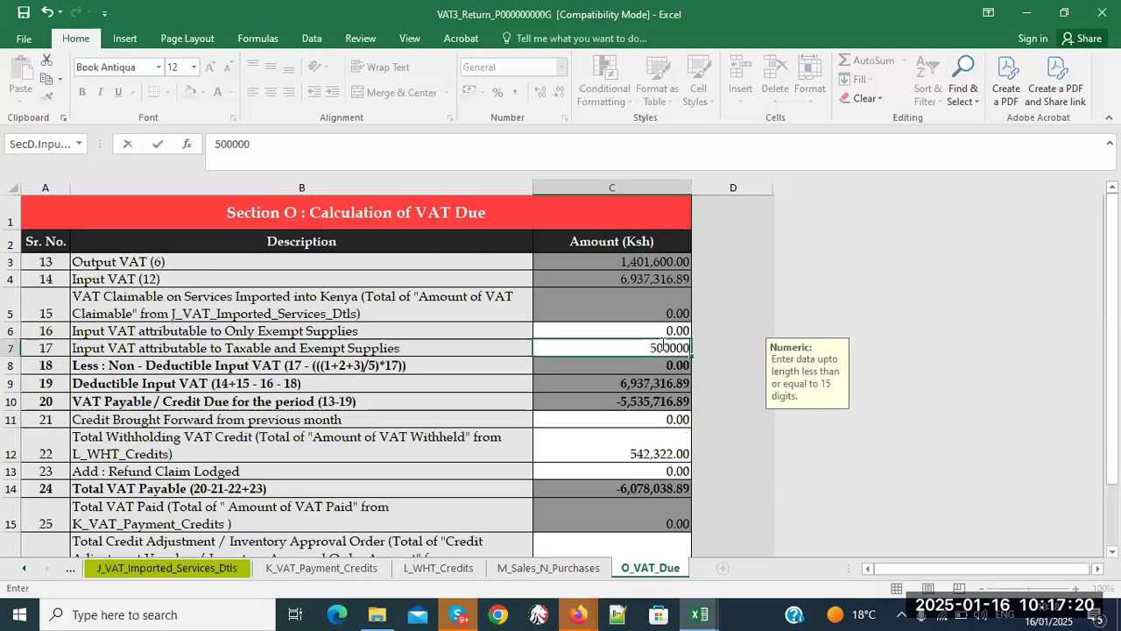
click(714, 364)
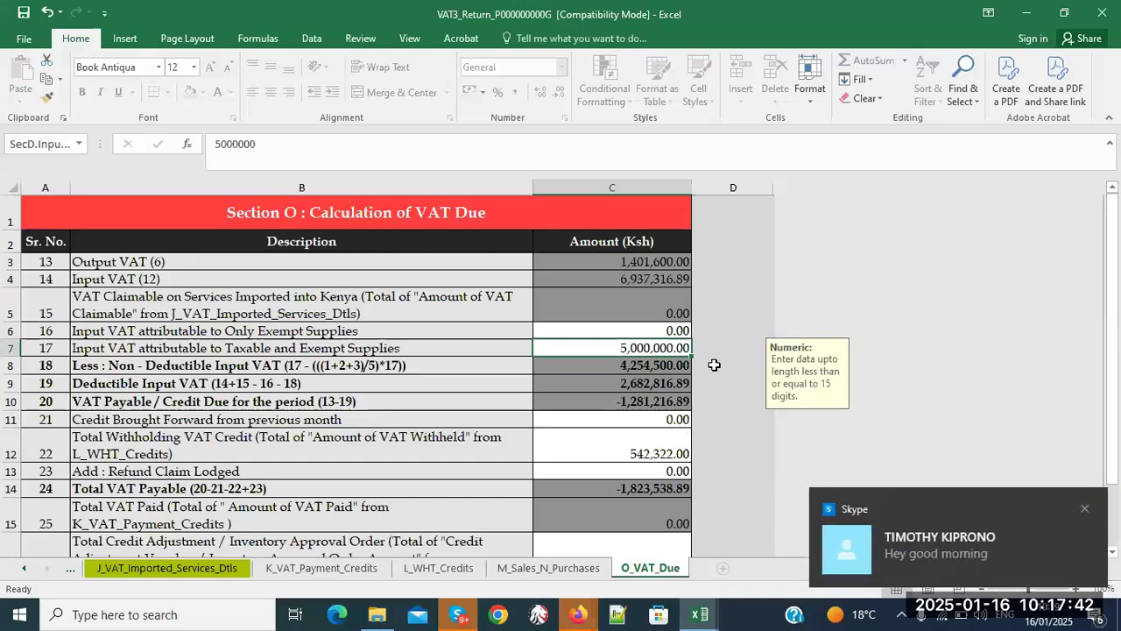
- Close both Skype notification pop-ups covering the Section O sheet
click(1087, 512)
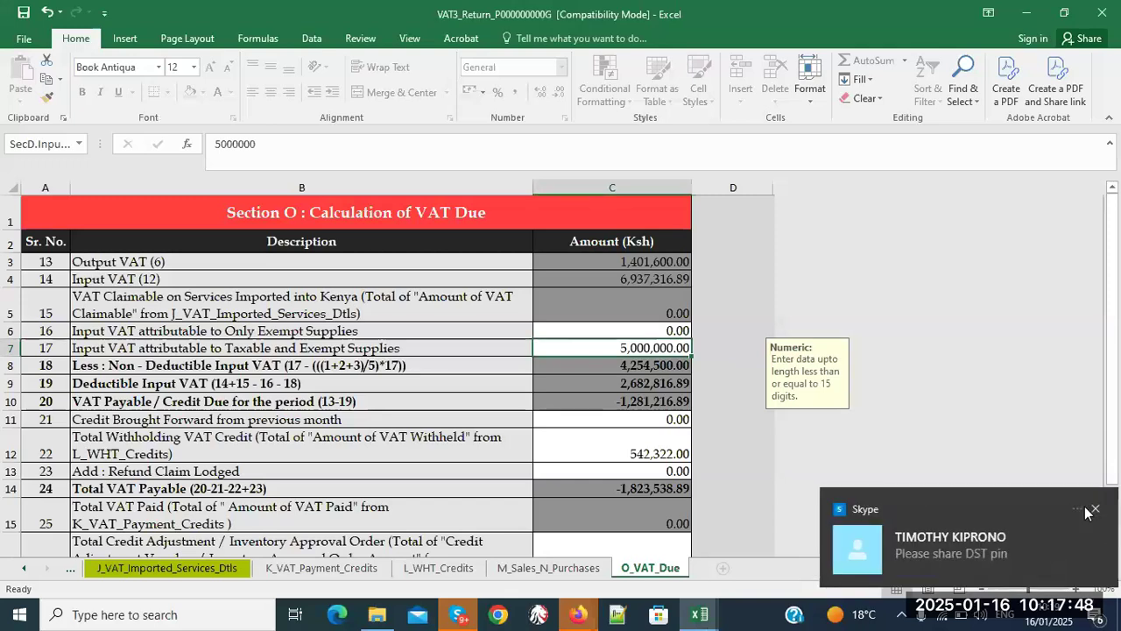
click(1086, 508)
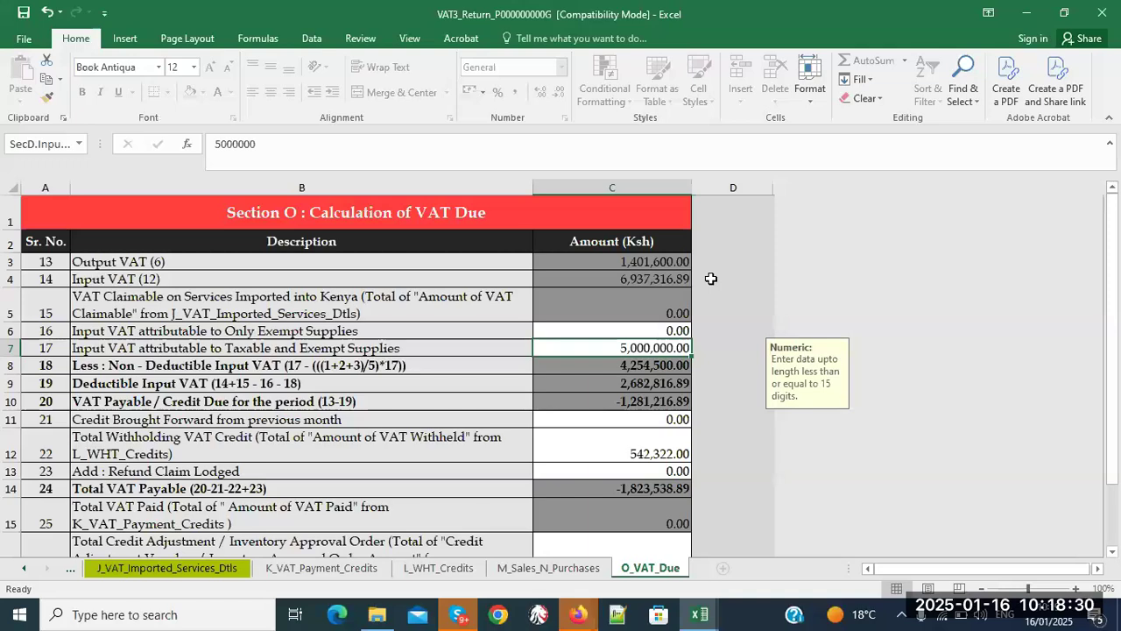
- Compare Section M's 58,760,000.00 total sales with Section O, ending on M_Sales_N_Purchases
click(518, 573)
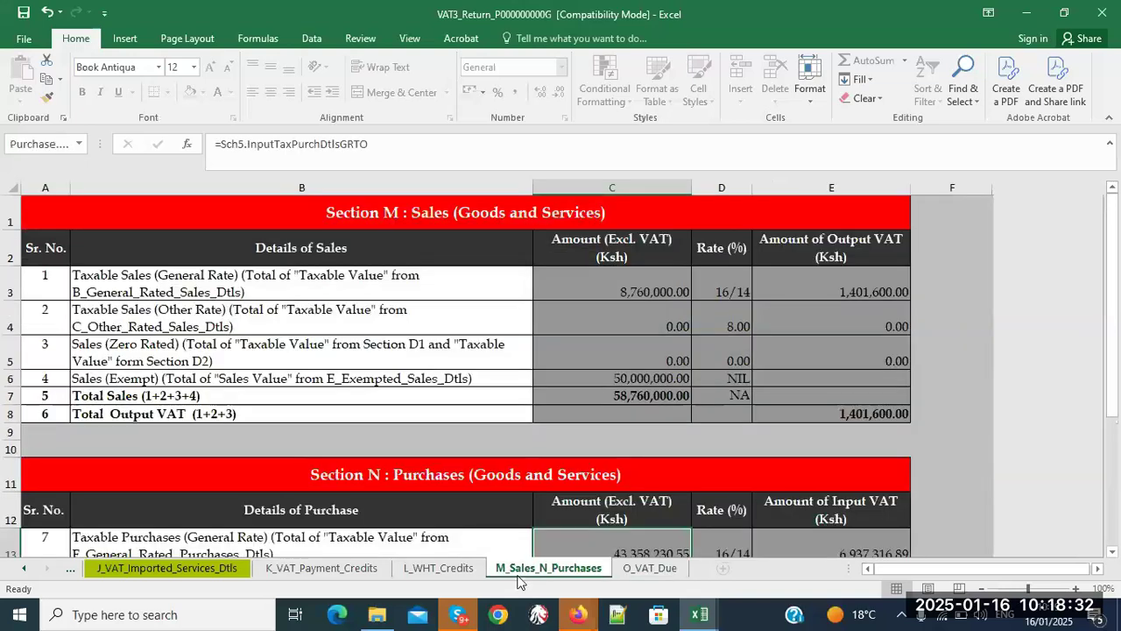
click(648, 570)
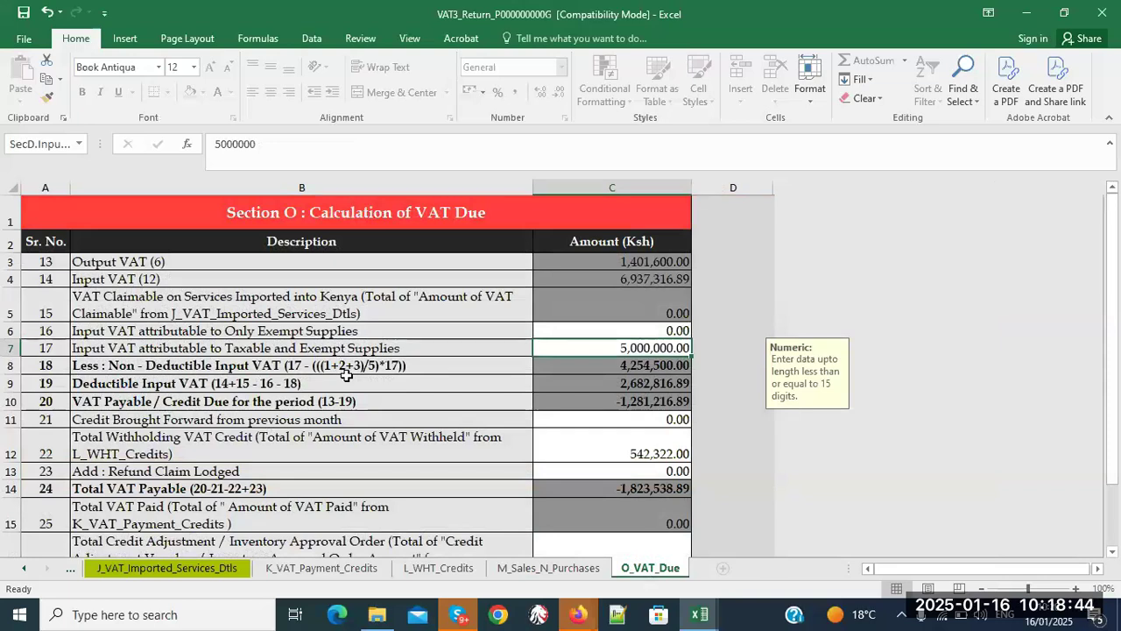
click(524, 571)
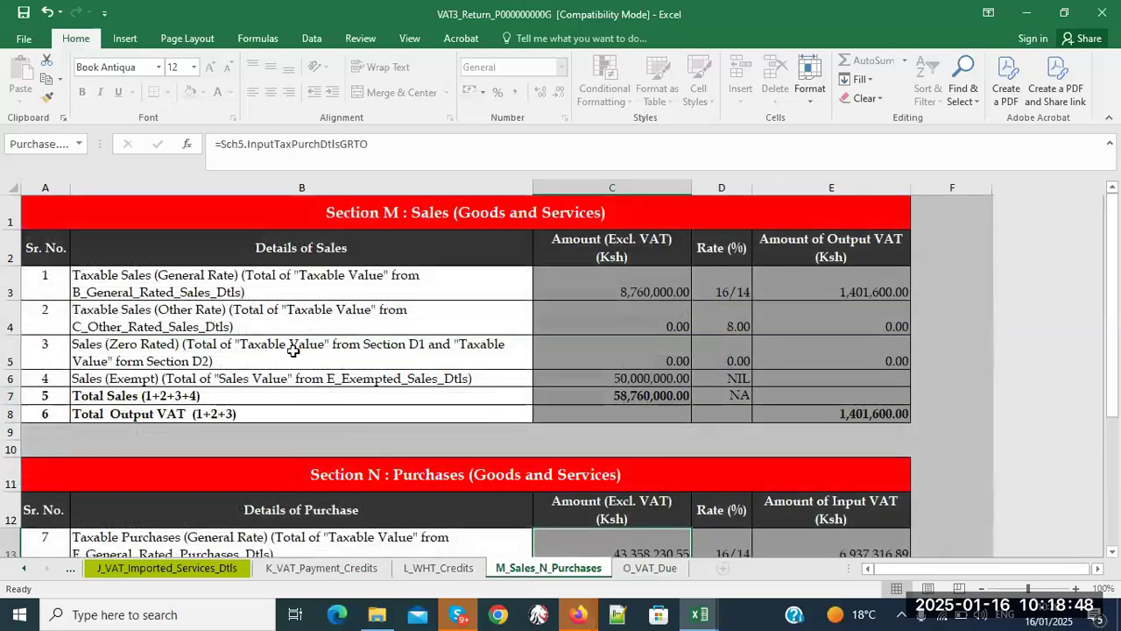
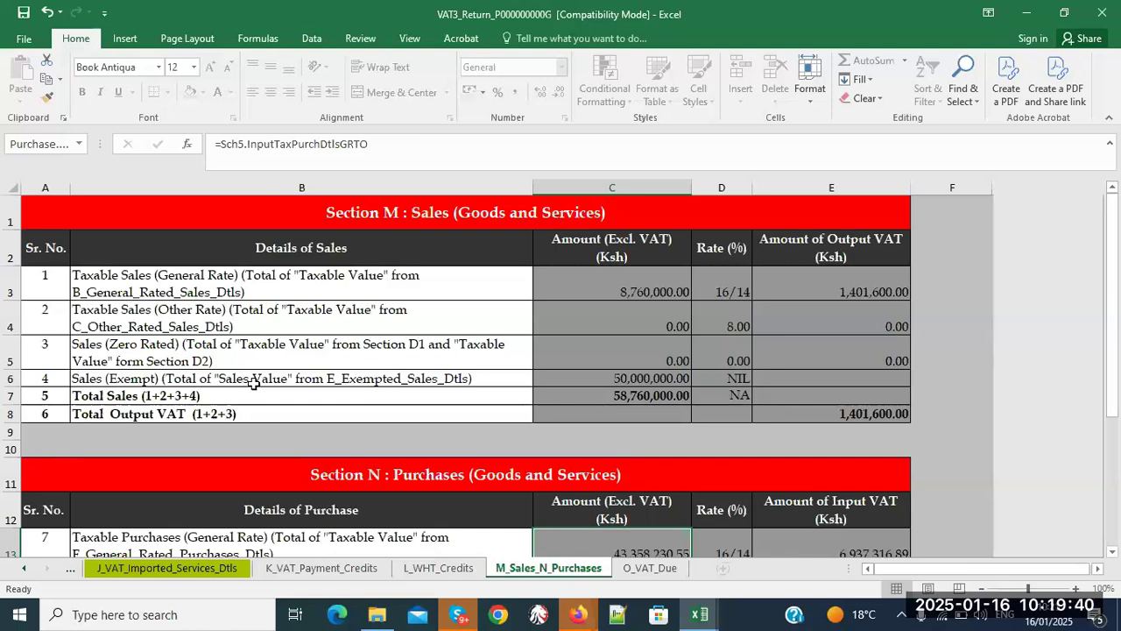
- Bring up the O_VAT_Due sheet and scroll to Total VAT Payable of -1,823,538.89
click(664, 574)
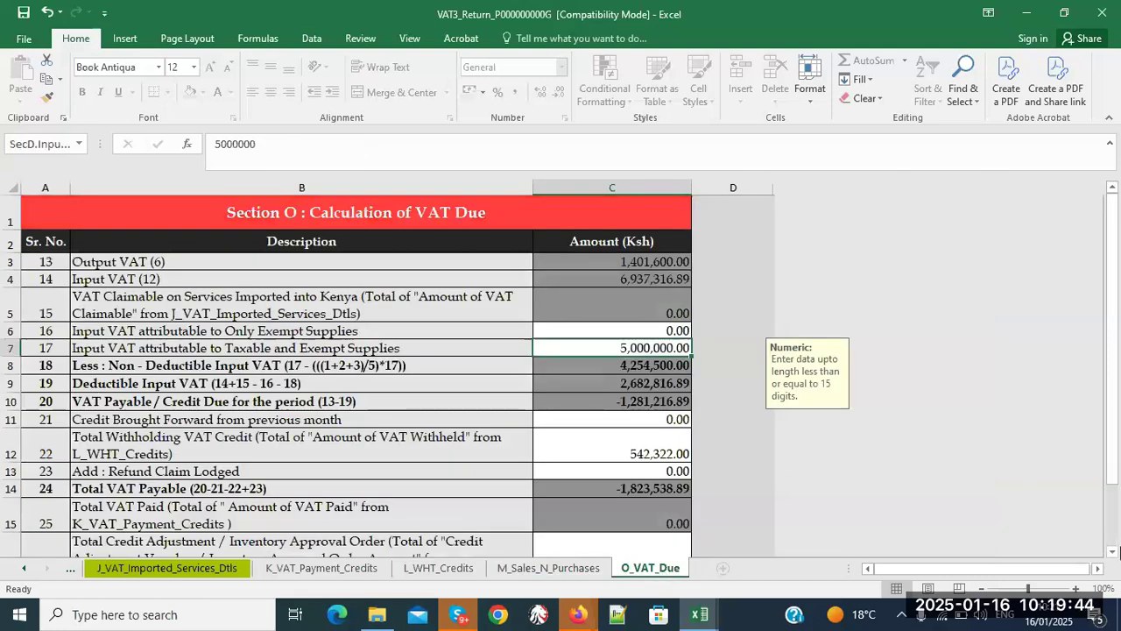
click(1114, 552)
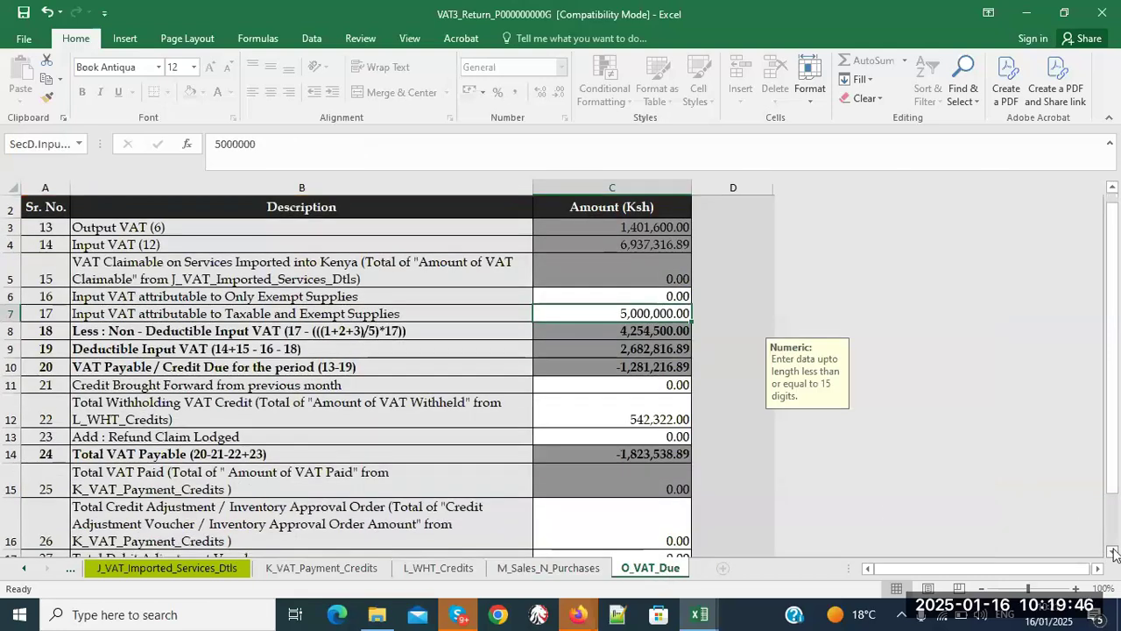
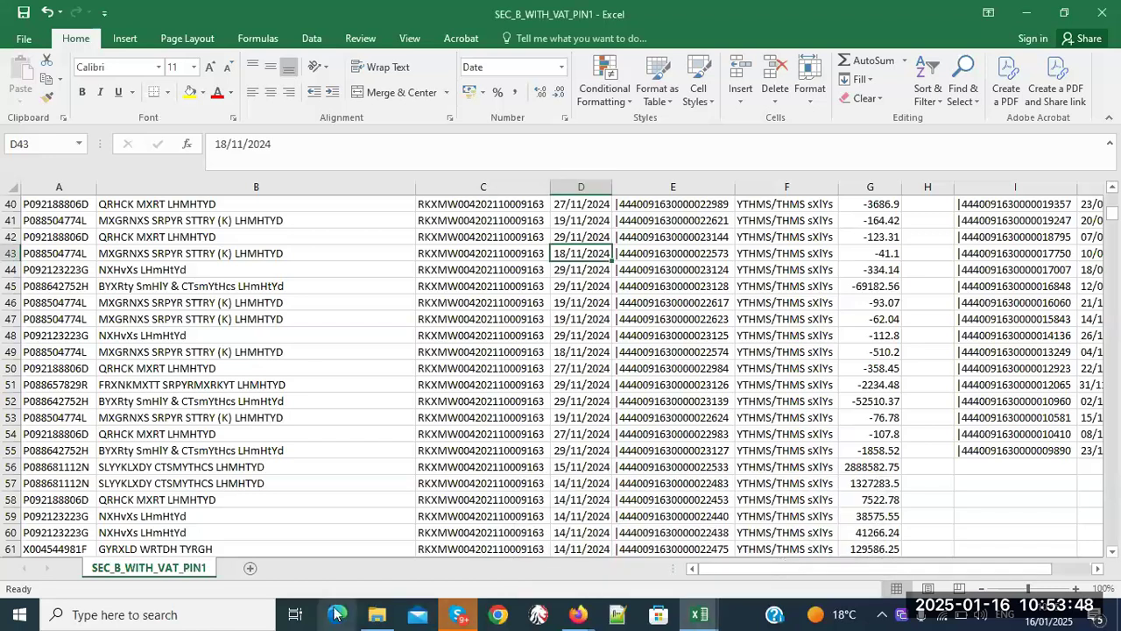
- Open SEC_F_WITH_VAT_PIN1 from File Explorer and auto-fit all its columns so dates and values show
click(374, 618)
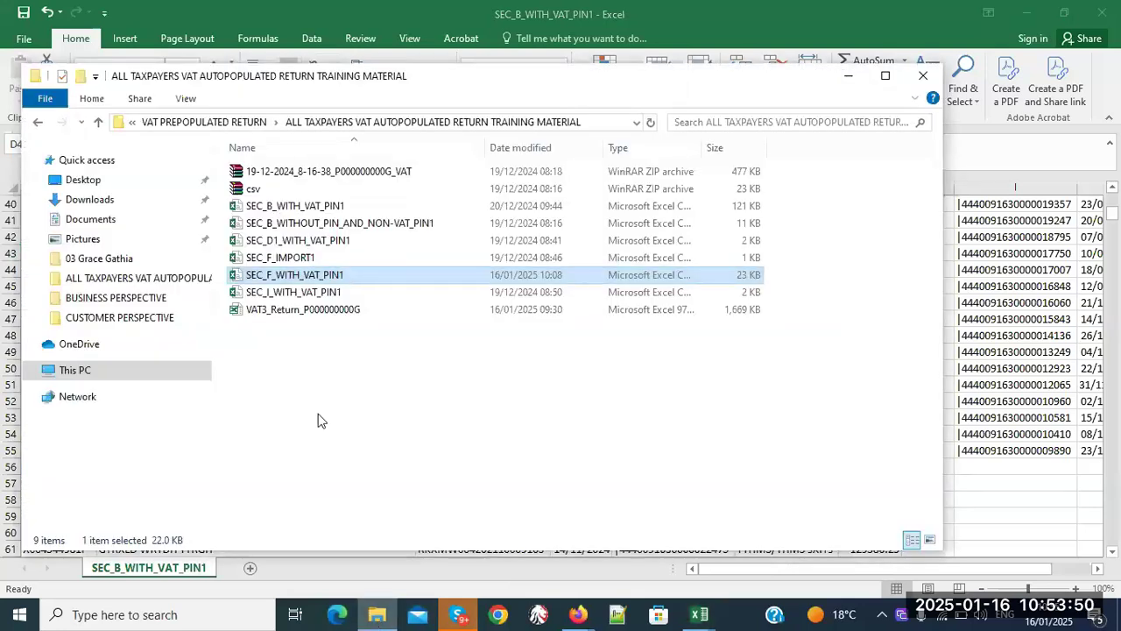
double_click(331, 279)
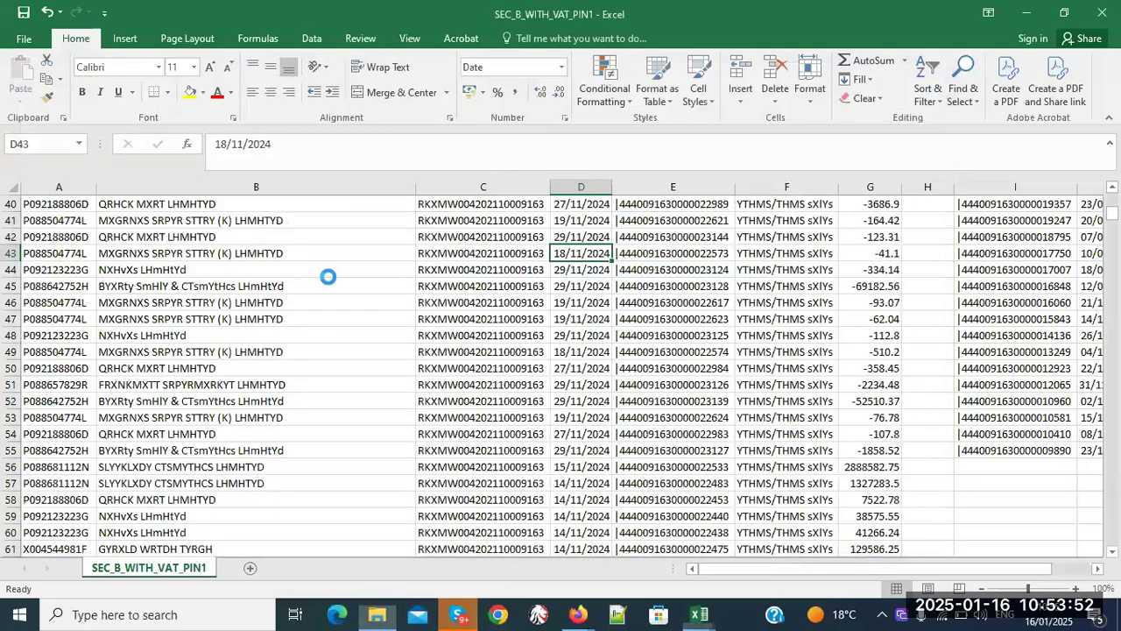
click(12, 186)
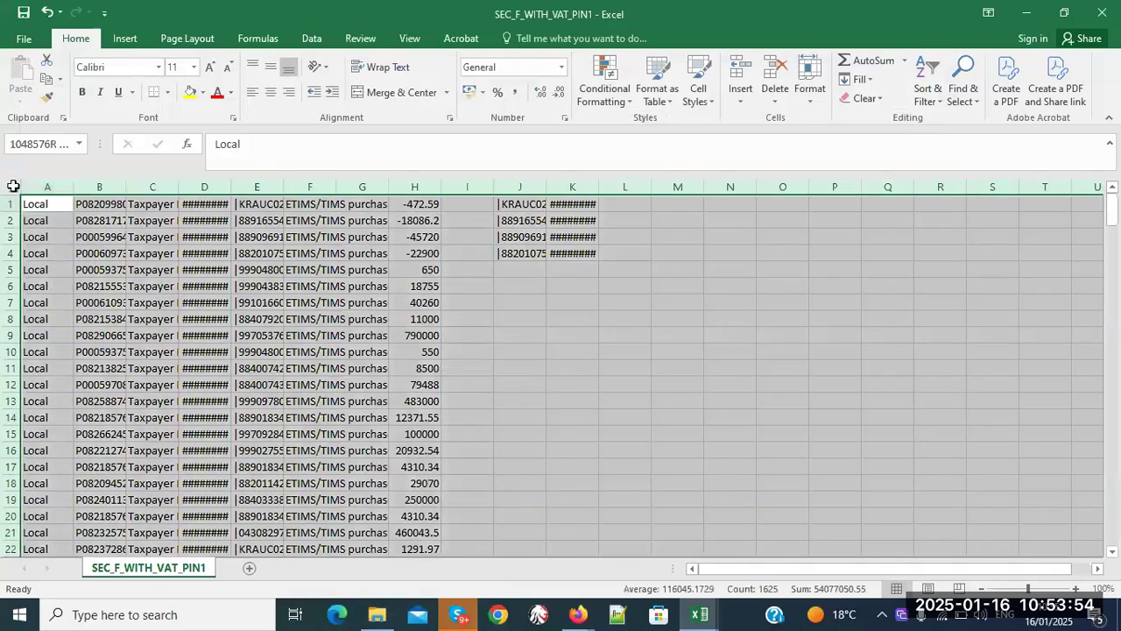
drag(127, 186, 127, 187)
double_click(127, 187)
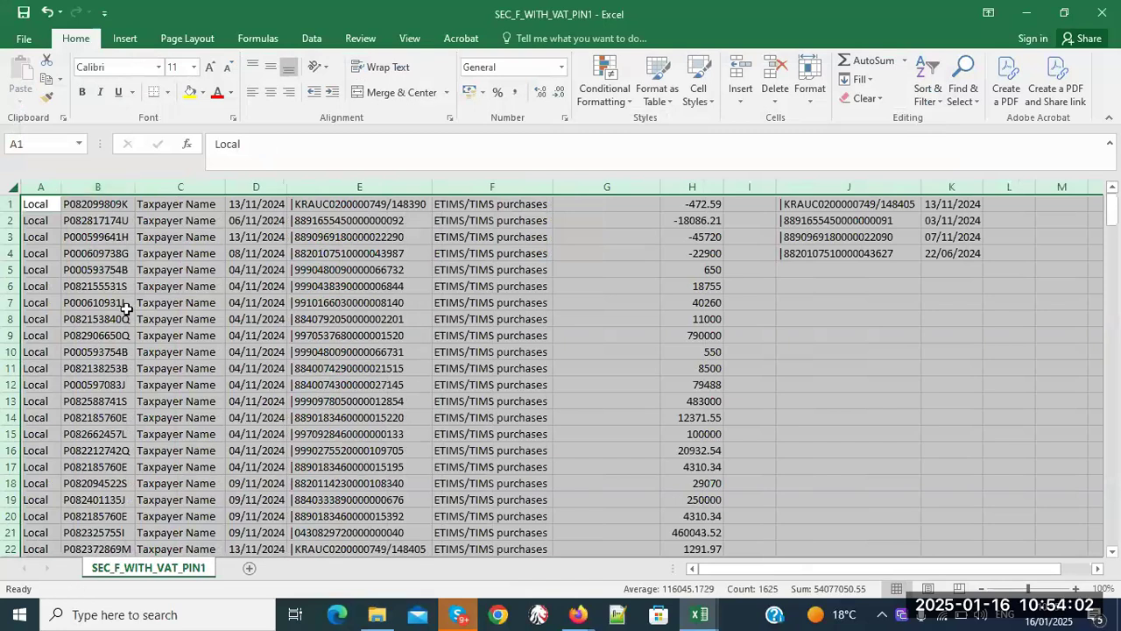
click(579, 617)
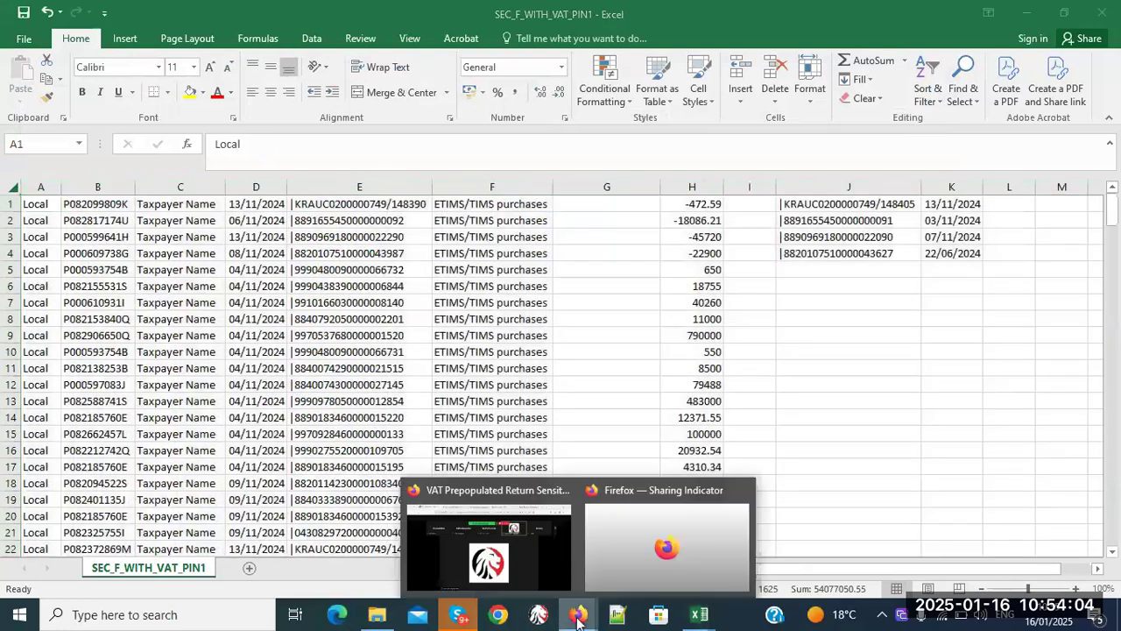
- Bring Firefox forward on the KRA VAT guidance PDF tab at page 5
click(570, 561)
click(338, 32)
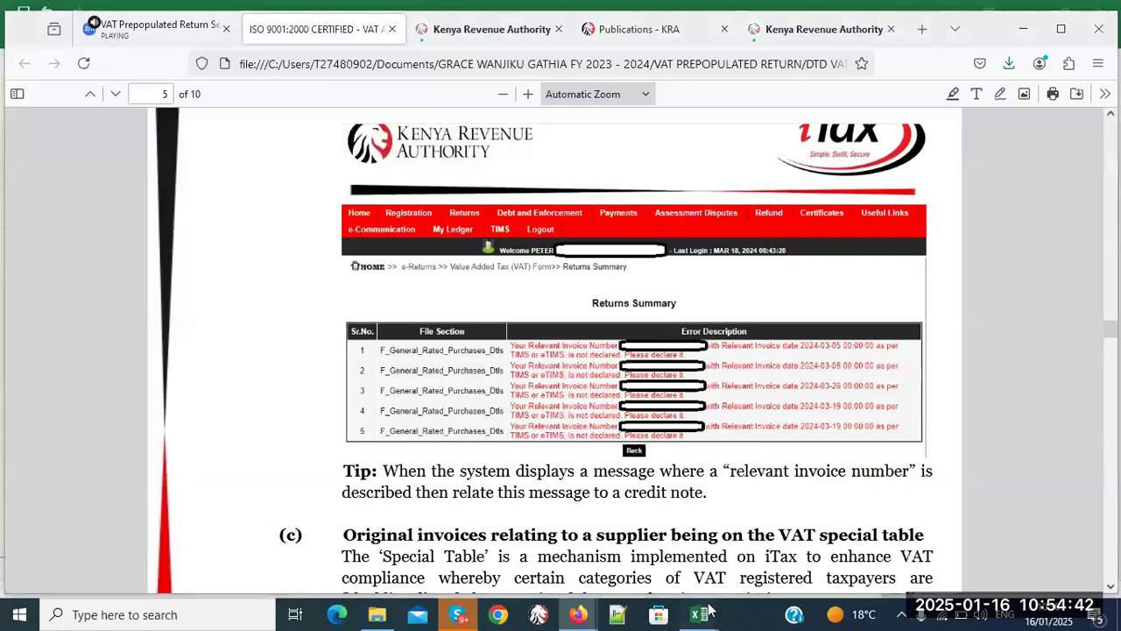
- Return to the SEC_F_WITH_VAT_PIN1 workbook, clear the selection and scroll down the purchase rows
mouse_move(699, 614)
click(863, 545)
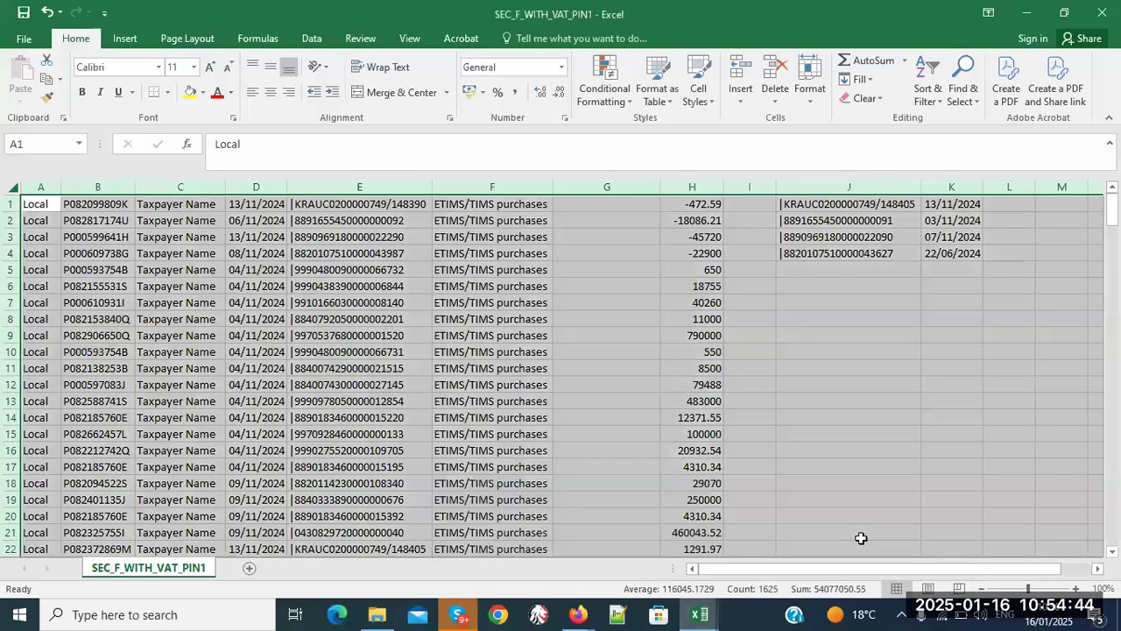
click(555, 436)
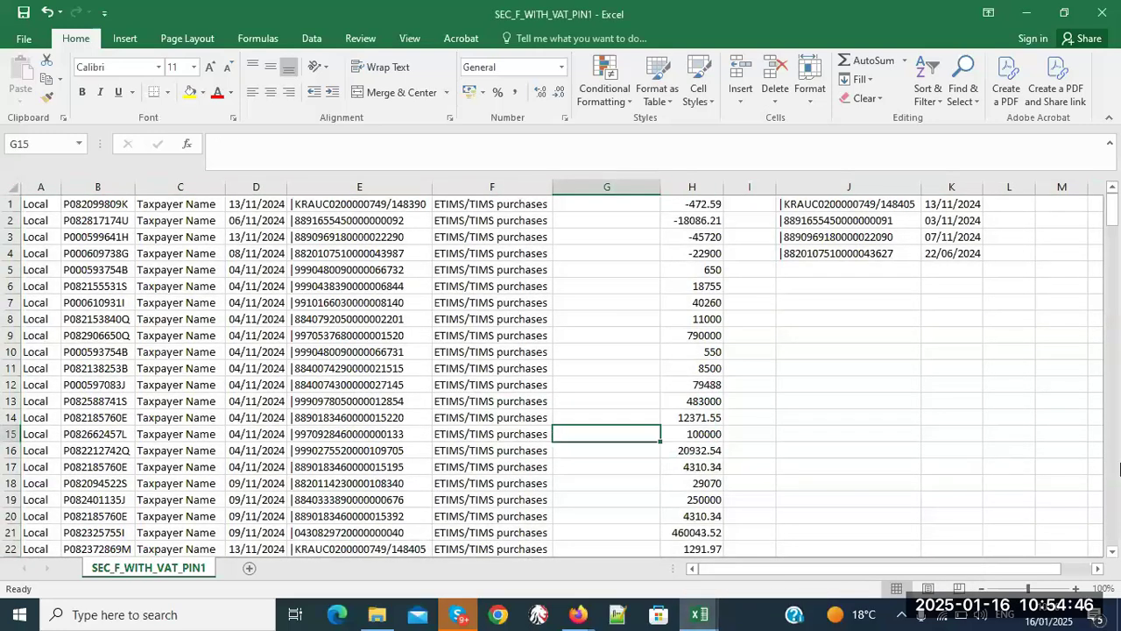
scroll(1113, 491, down, 4)
scroll(1112, 491, down, 18)
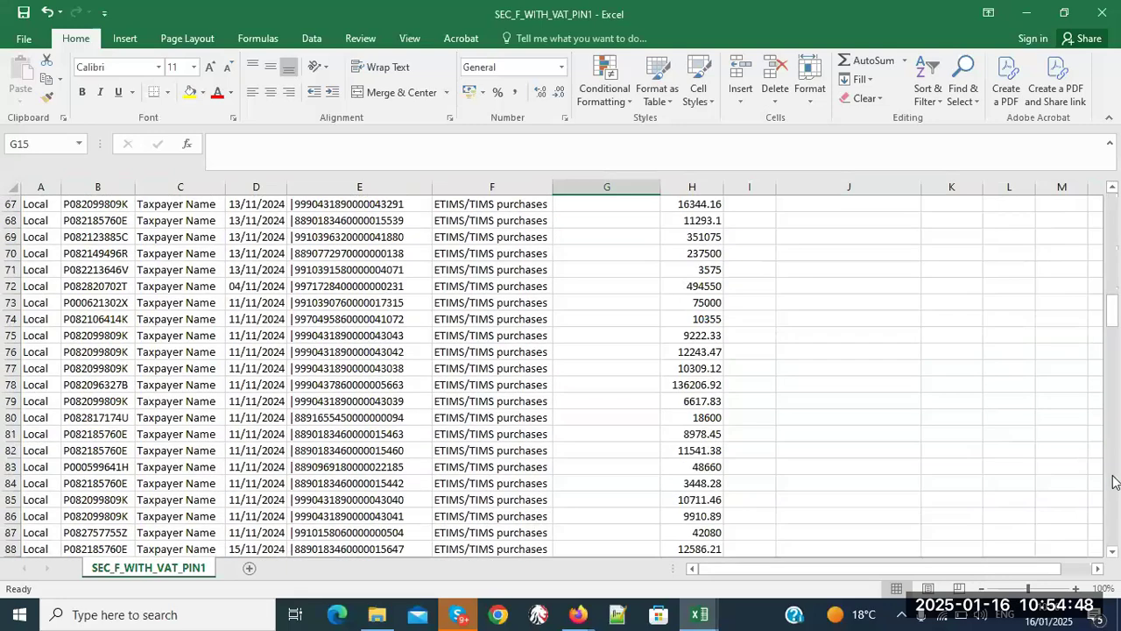
scroll(1108, 500, down, 20)
scroll(1105, 508, down, 19)
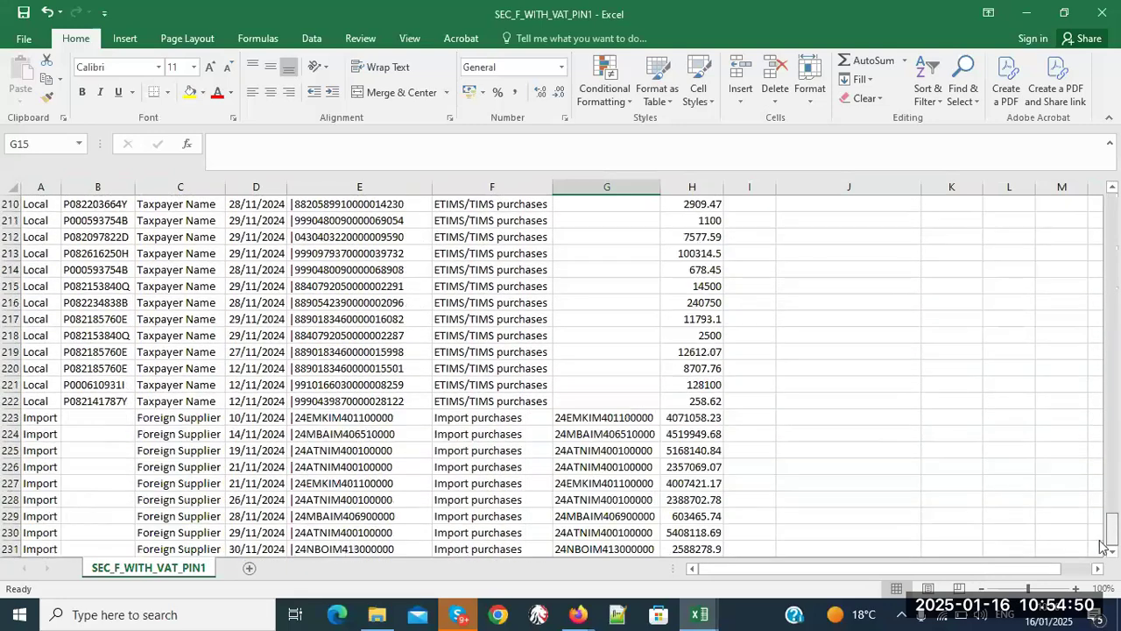
- Check the empty row 232 under the PIN, invoice and amount columns, then return to the KRA PDF
click(1112, 552)
click(1112, 553)
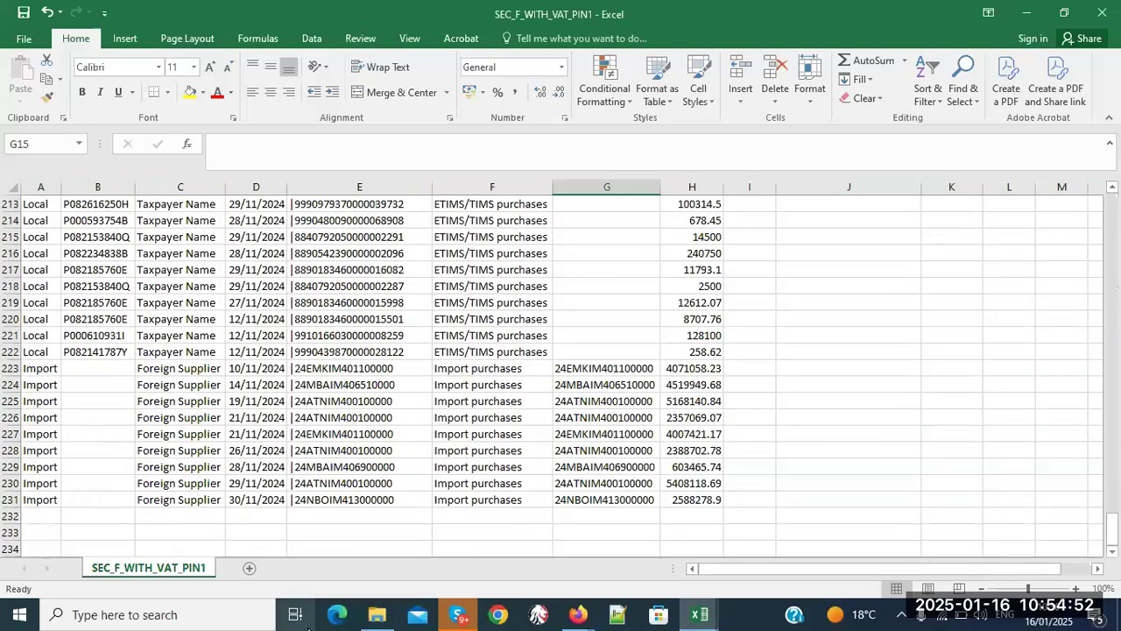
click(49, 516)
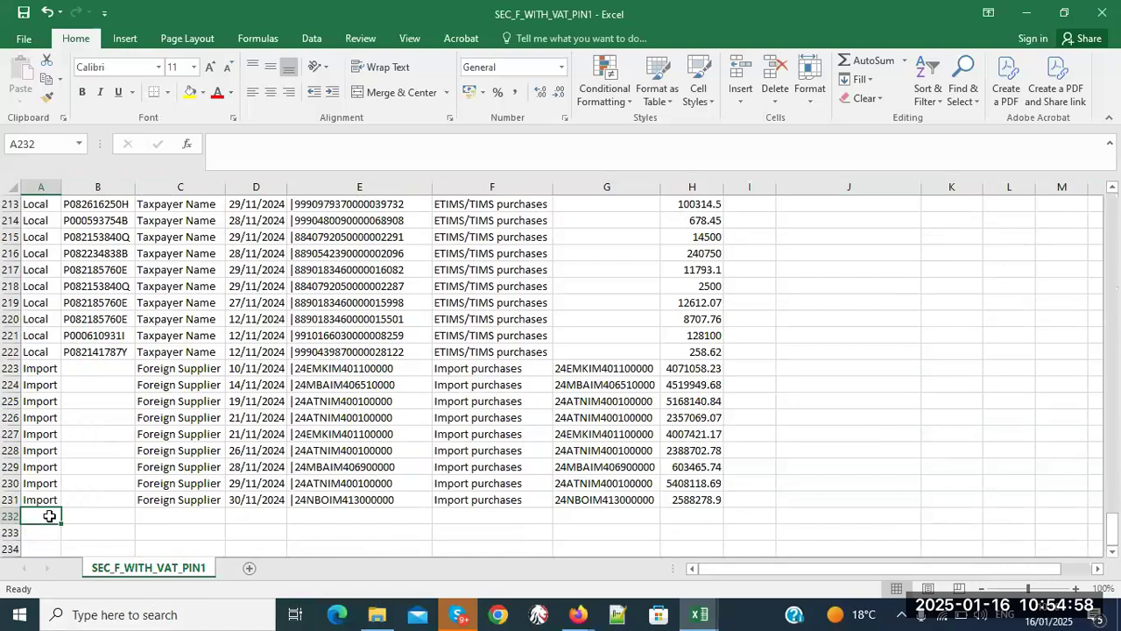
click(83, 515)
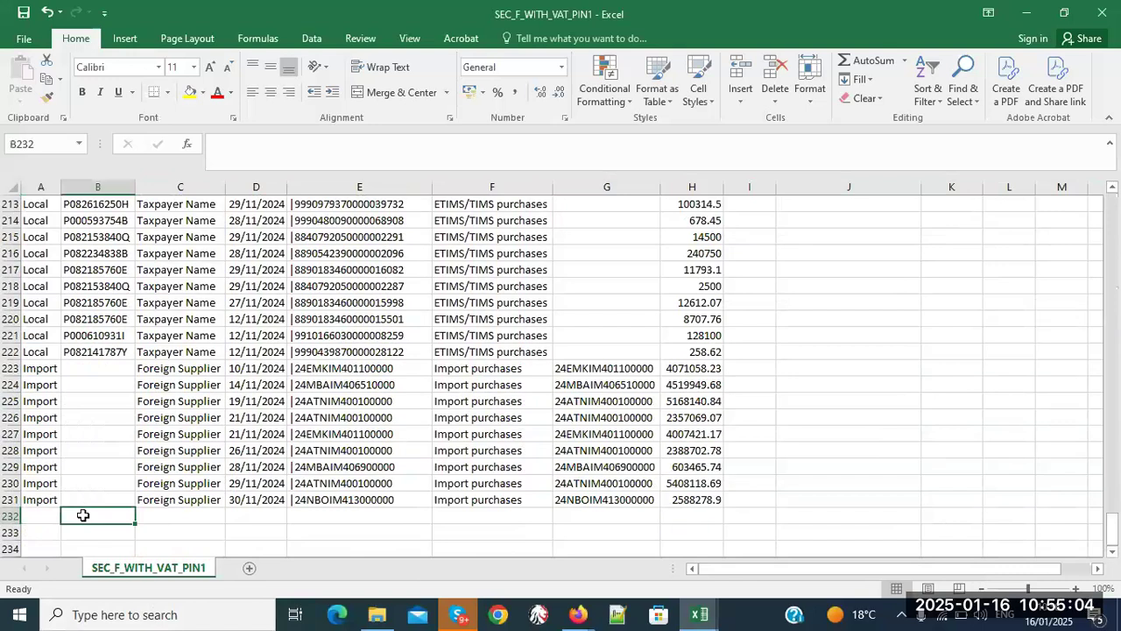
click(340, 515)
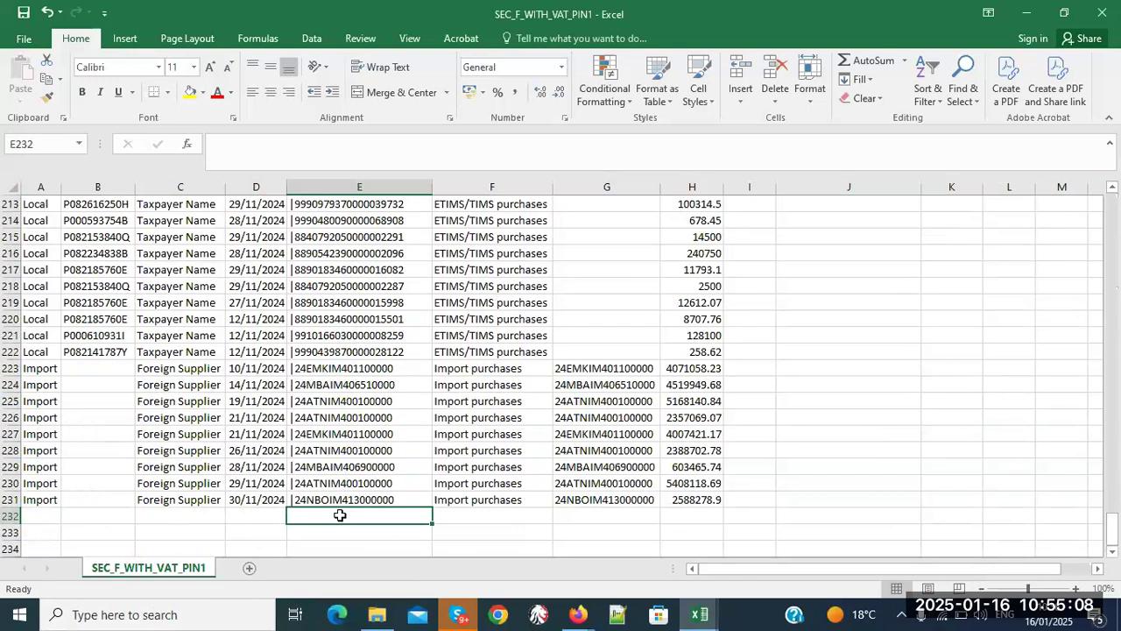
click(458, 515)
click(710, 521)
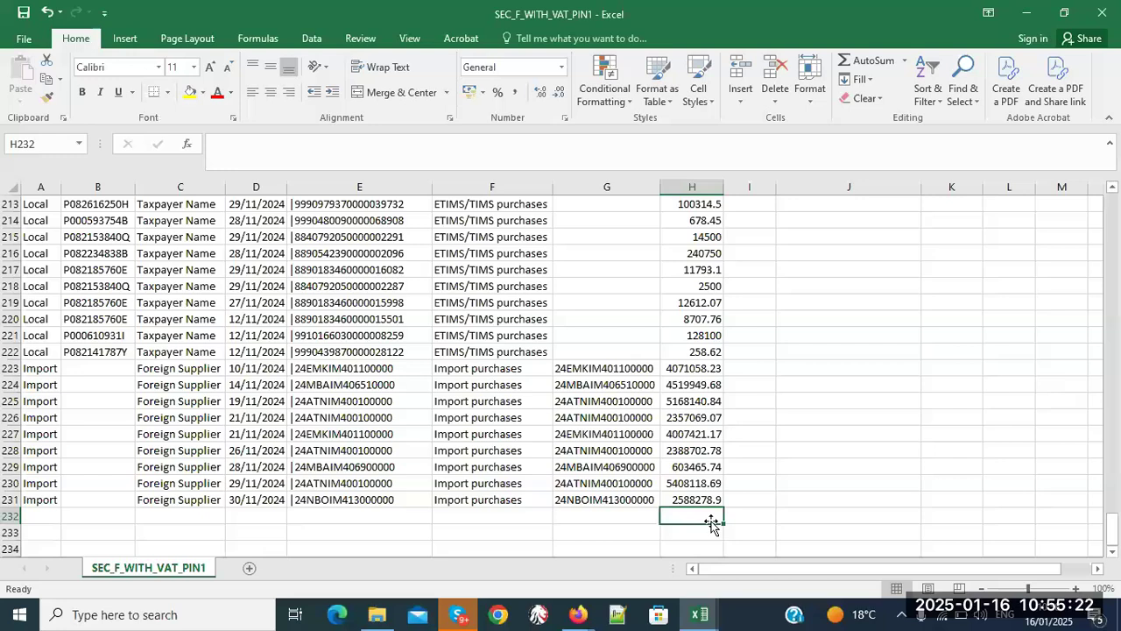
drag(1114, 537, 1114, 209)
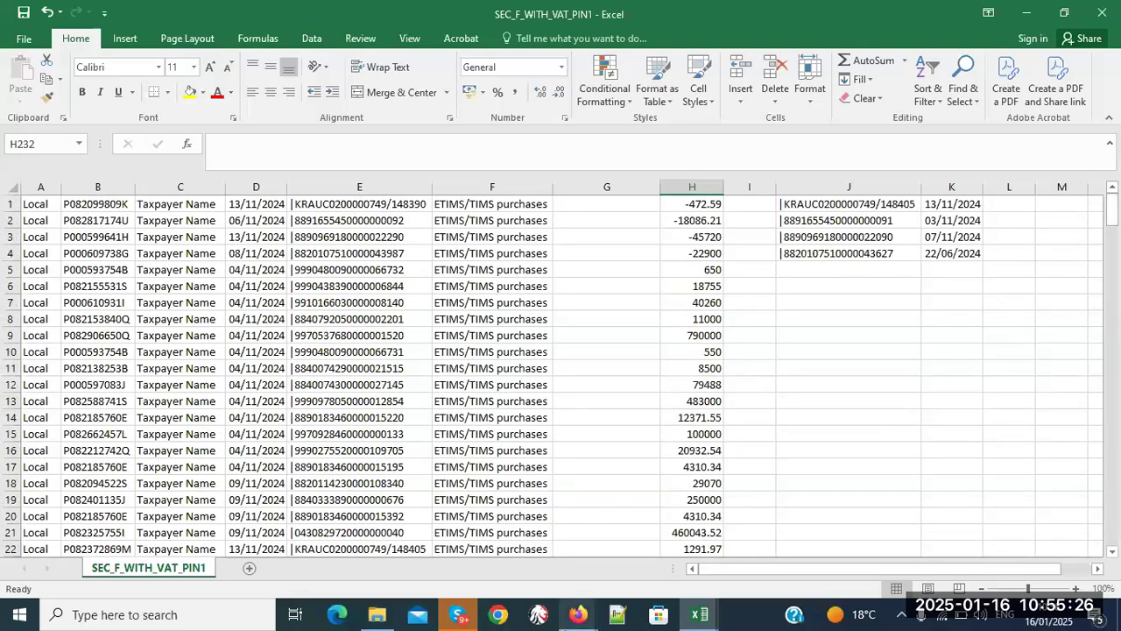
mouse_move(578, 614)
click(557, 574)
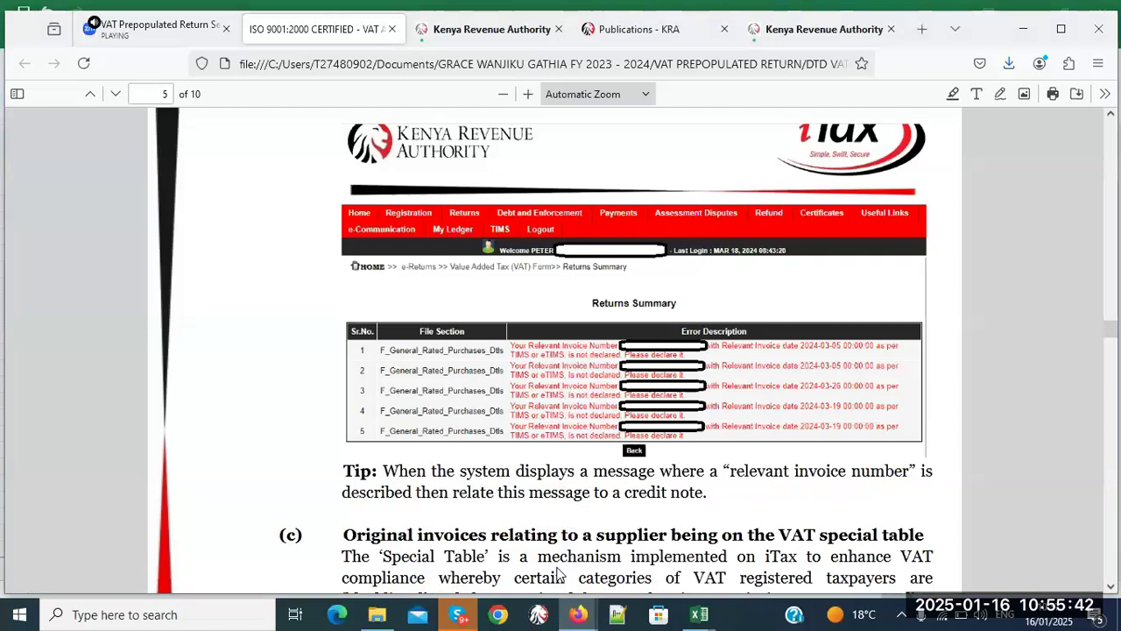
- Switch to the SEC_F_WITH_VAT_PIN1 workbook window
mouse_move(698, 614)
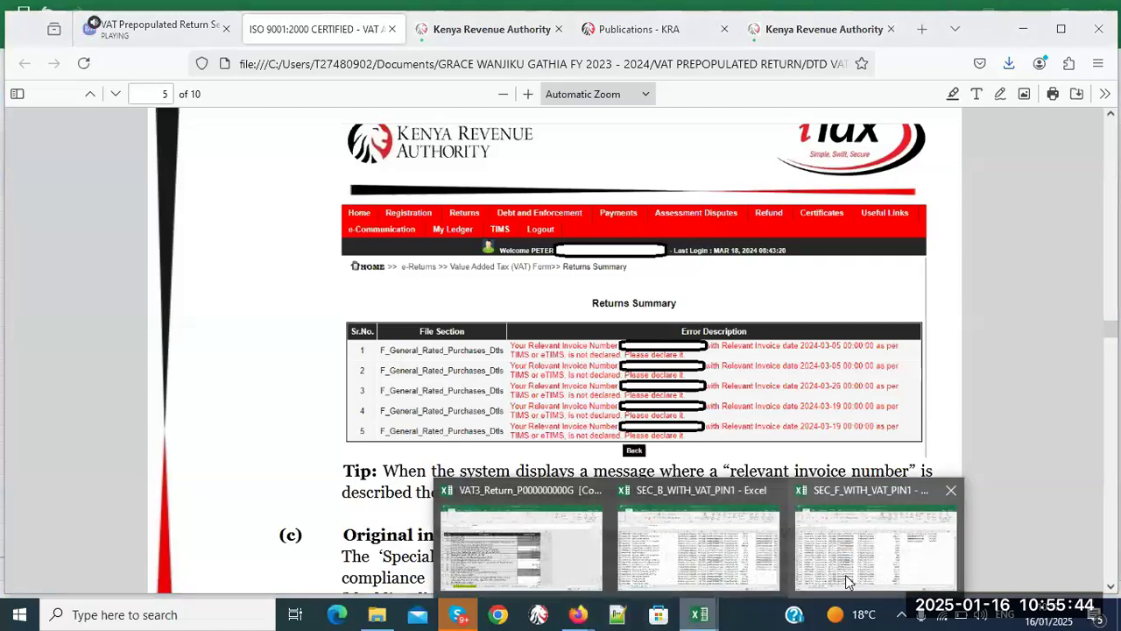
click(846, 582)
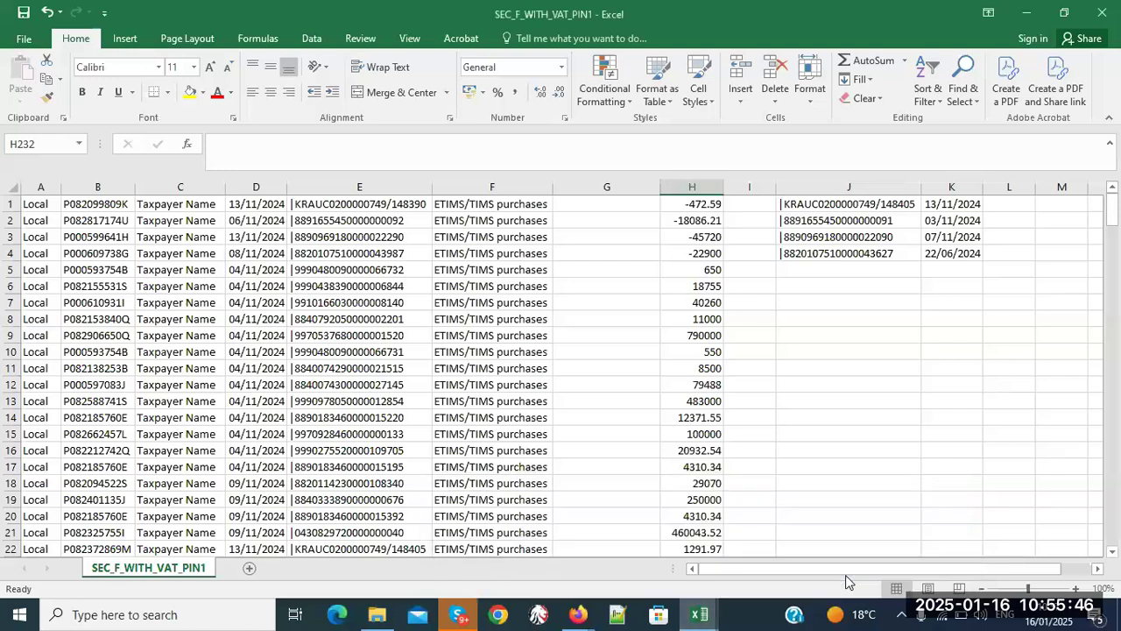
click(12, 204)
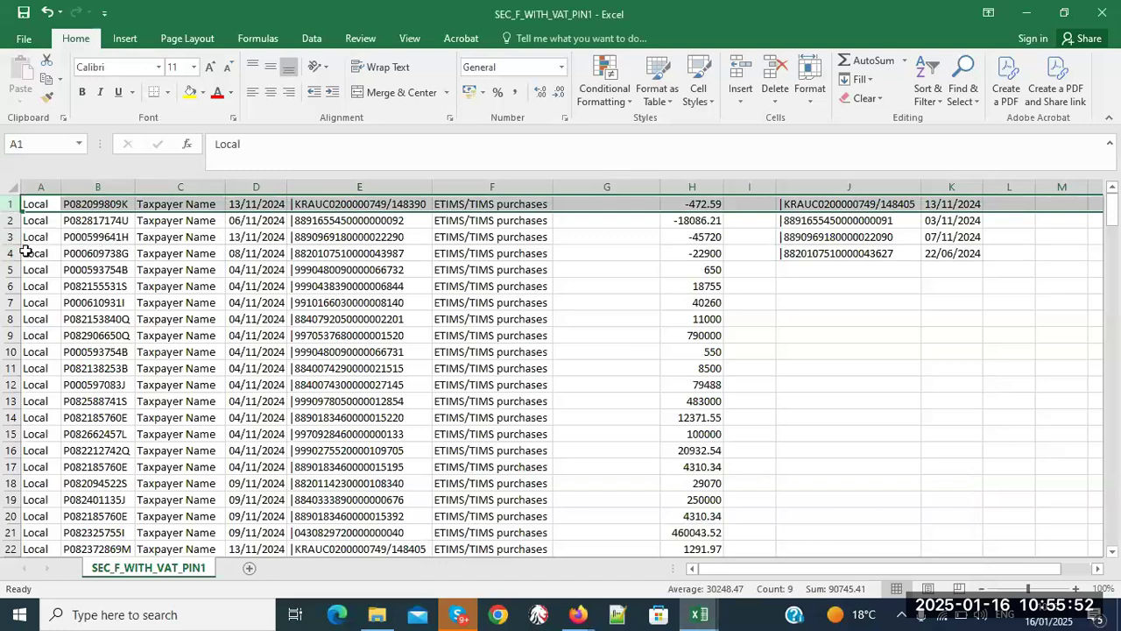
click(25, 253)
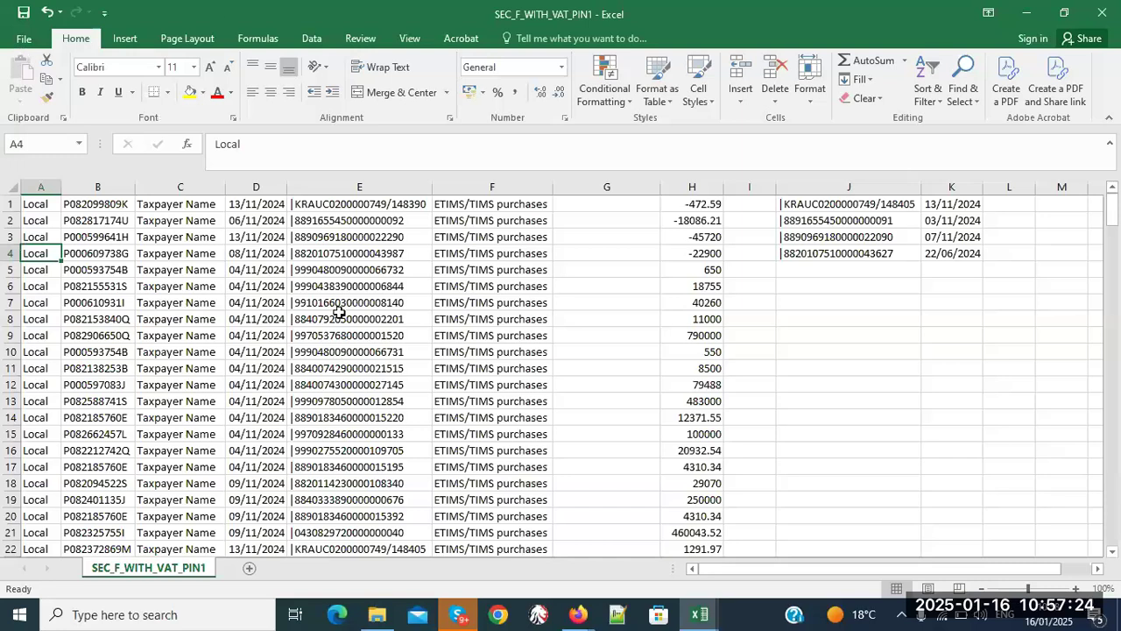
click(858, 222)
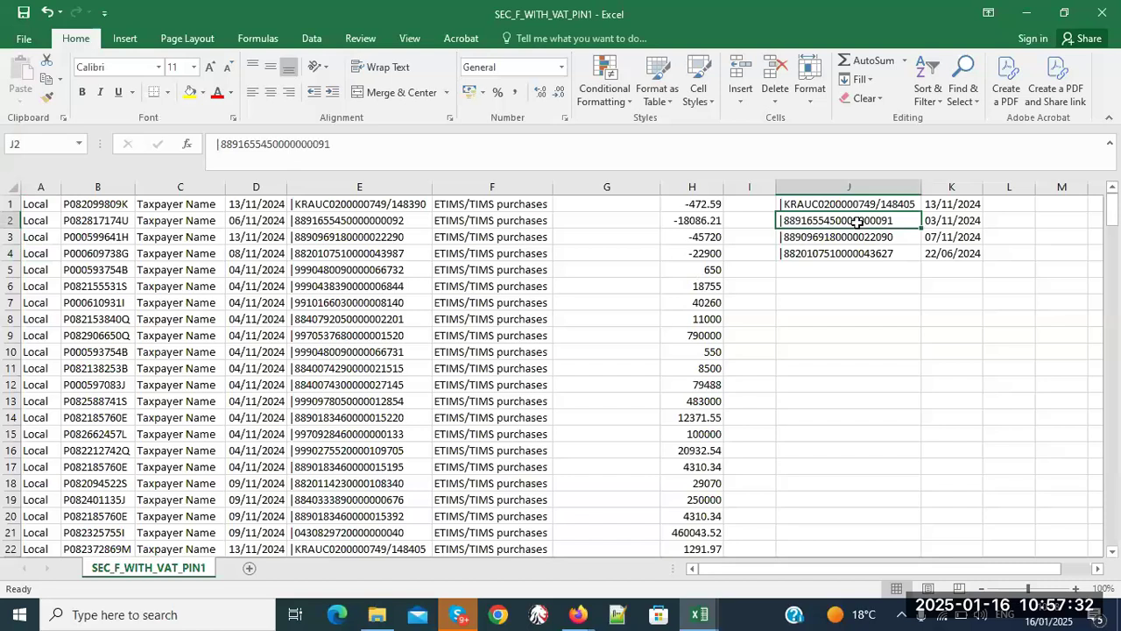
click(953, 226)
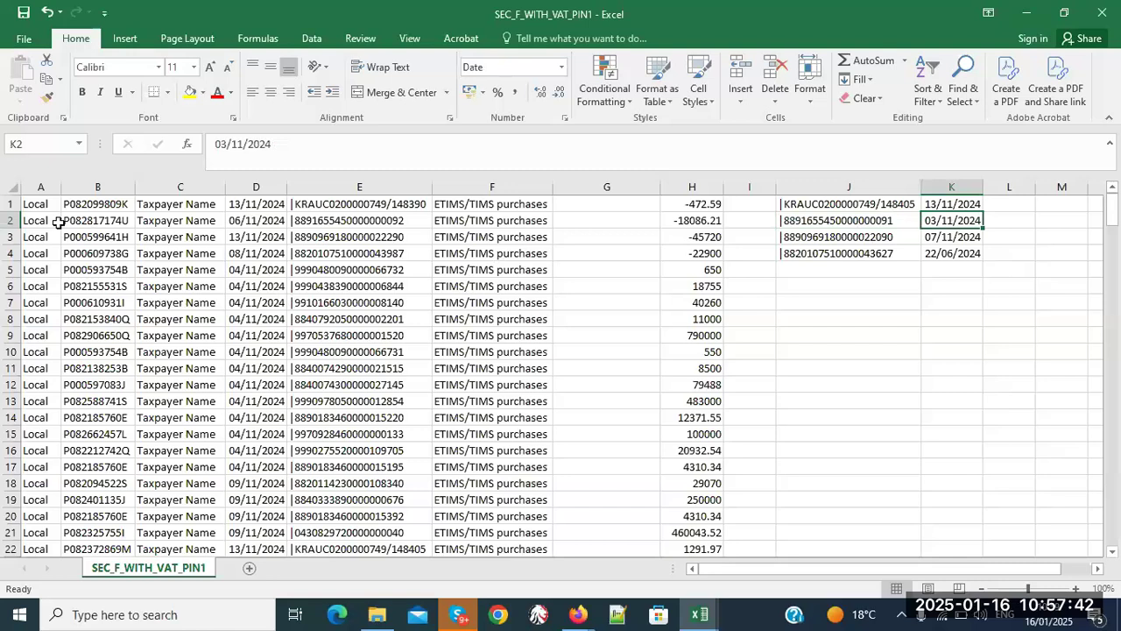
drag(38, 220, 944, 221)
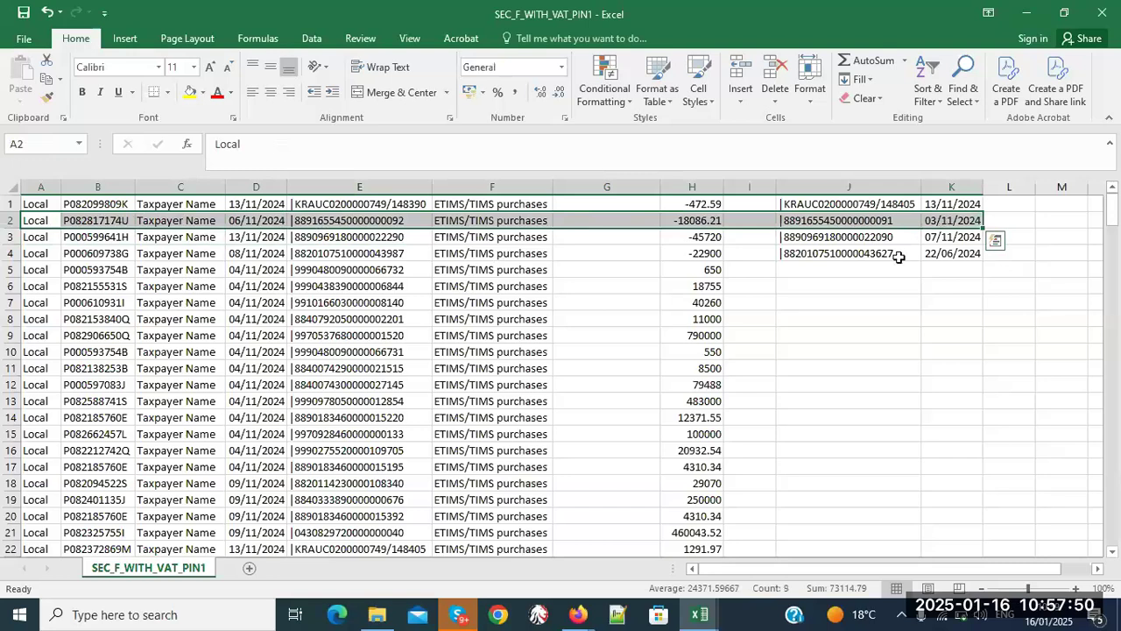
click(871, 286)
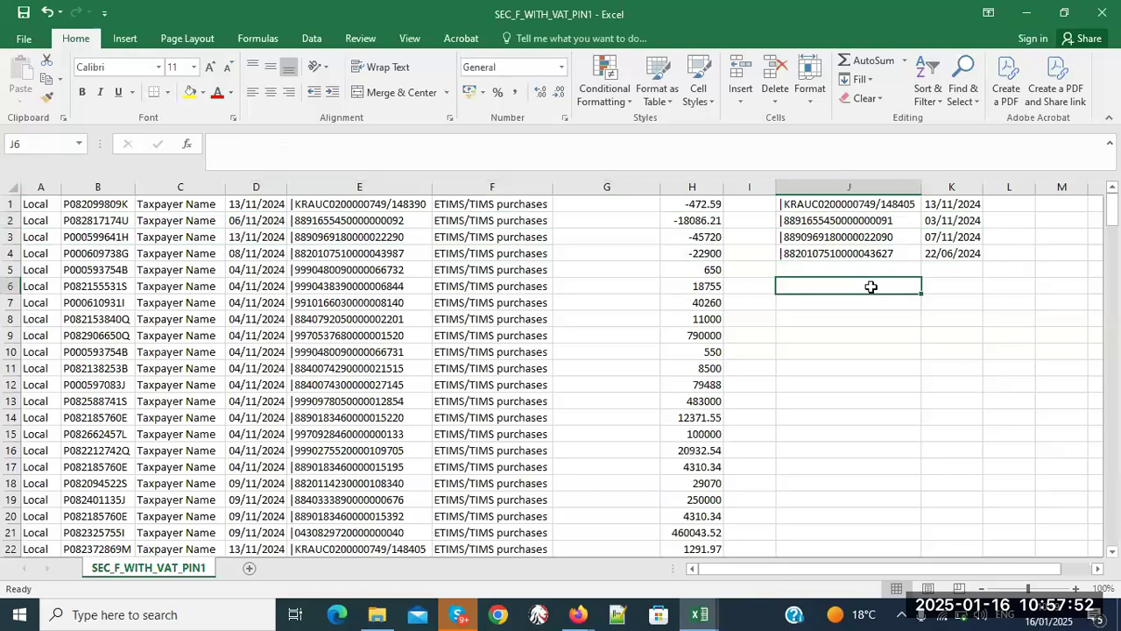
click(850, 224)
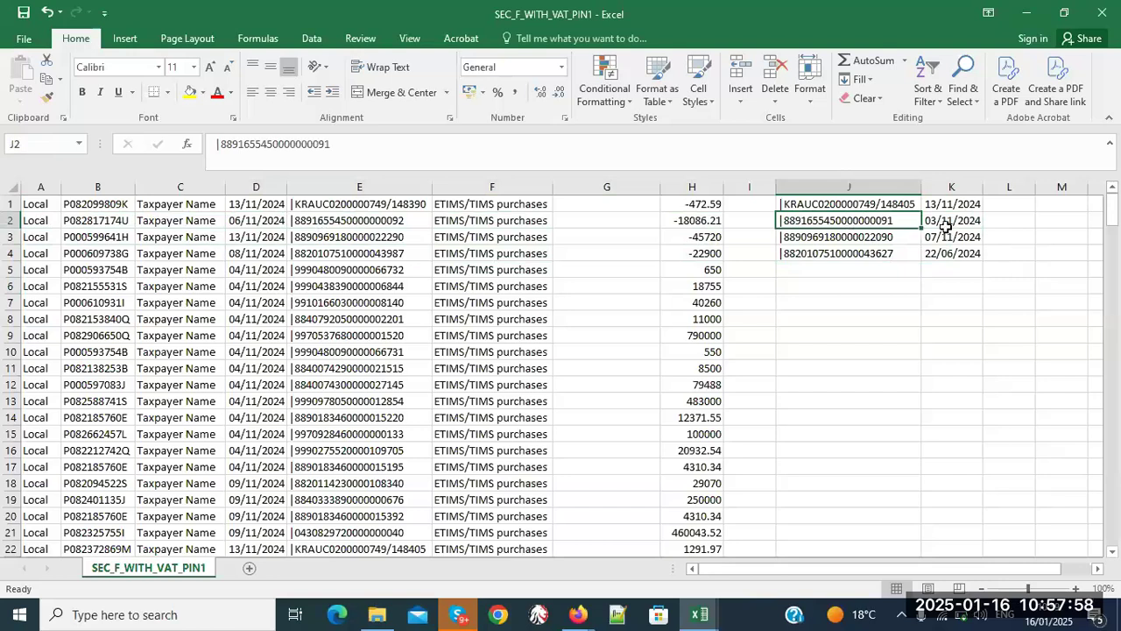
click(947, 223)
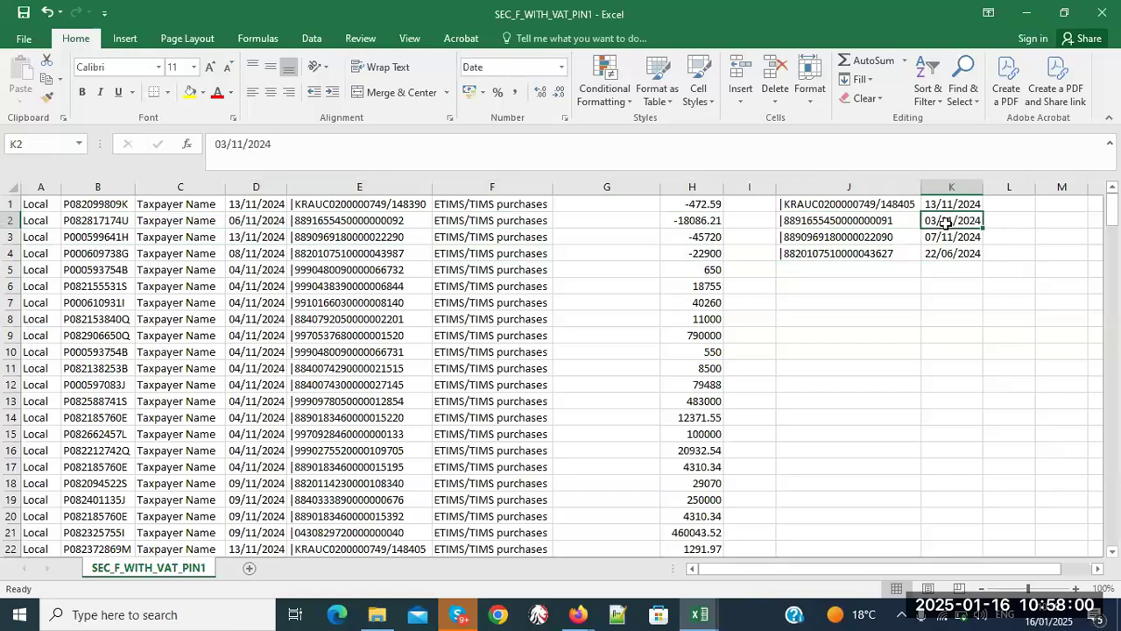
click(7, 219)
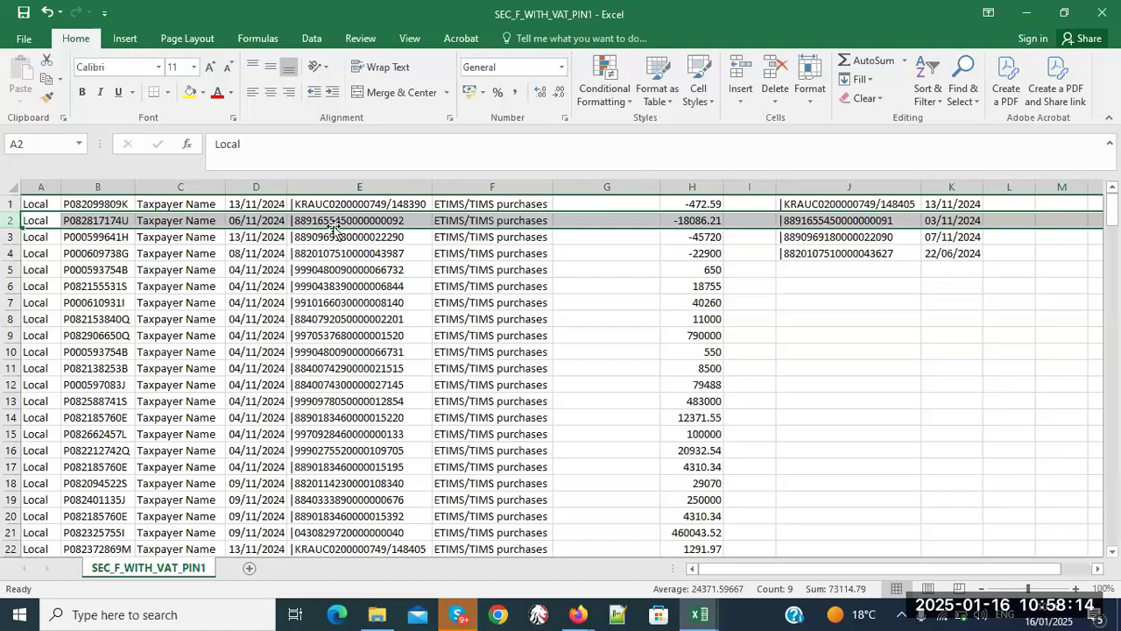
click(348, 221)
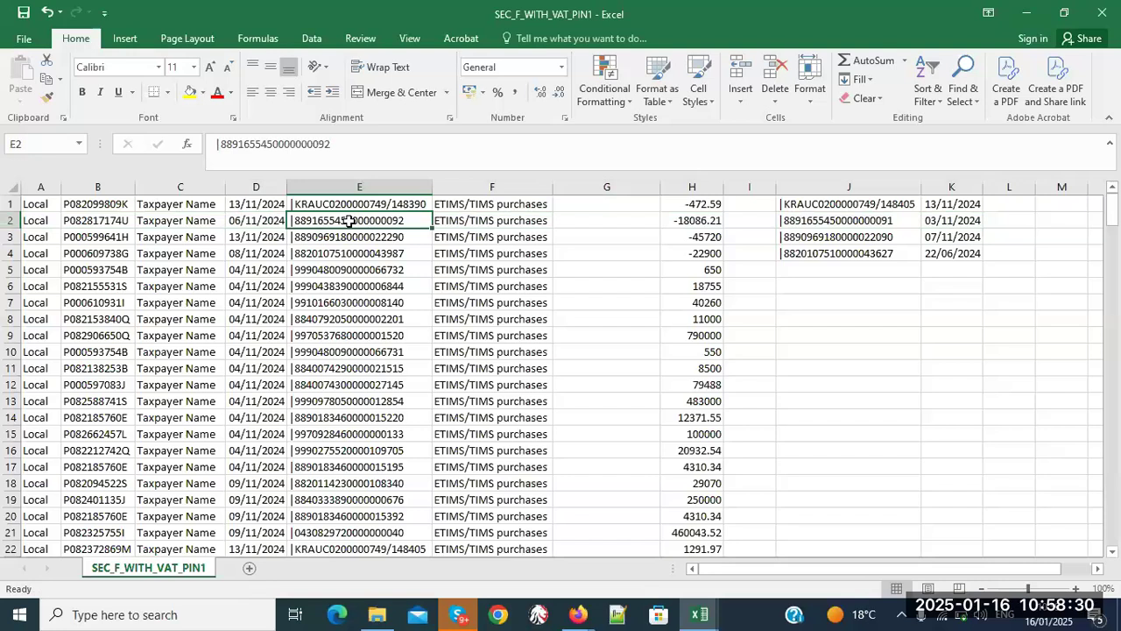
click(876, 220)
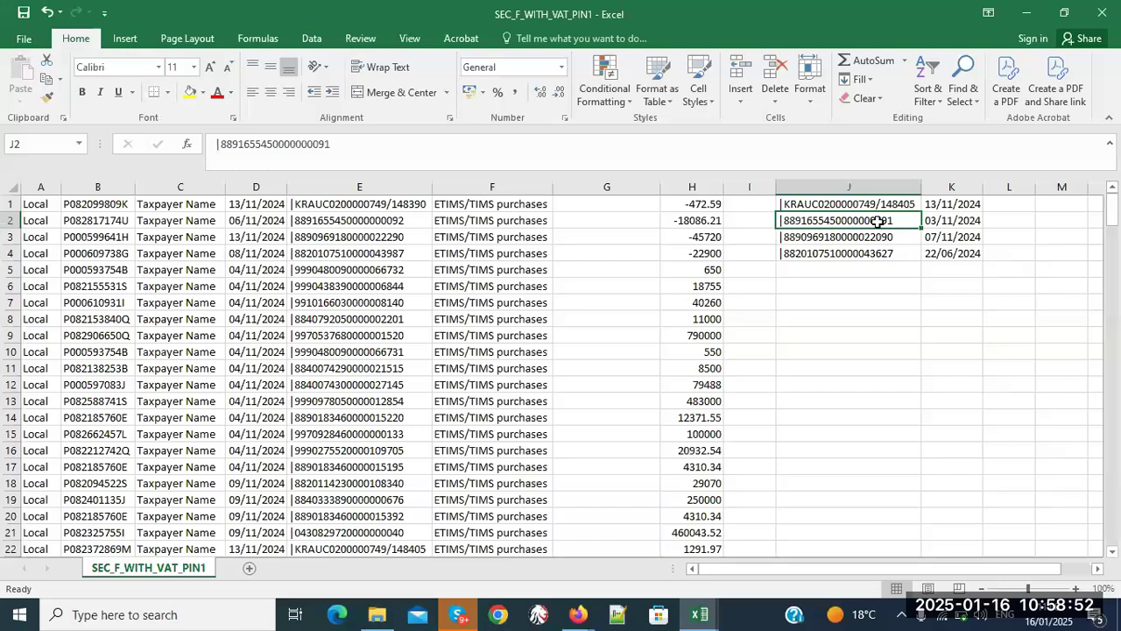
click(399, 221)
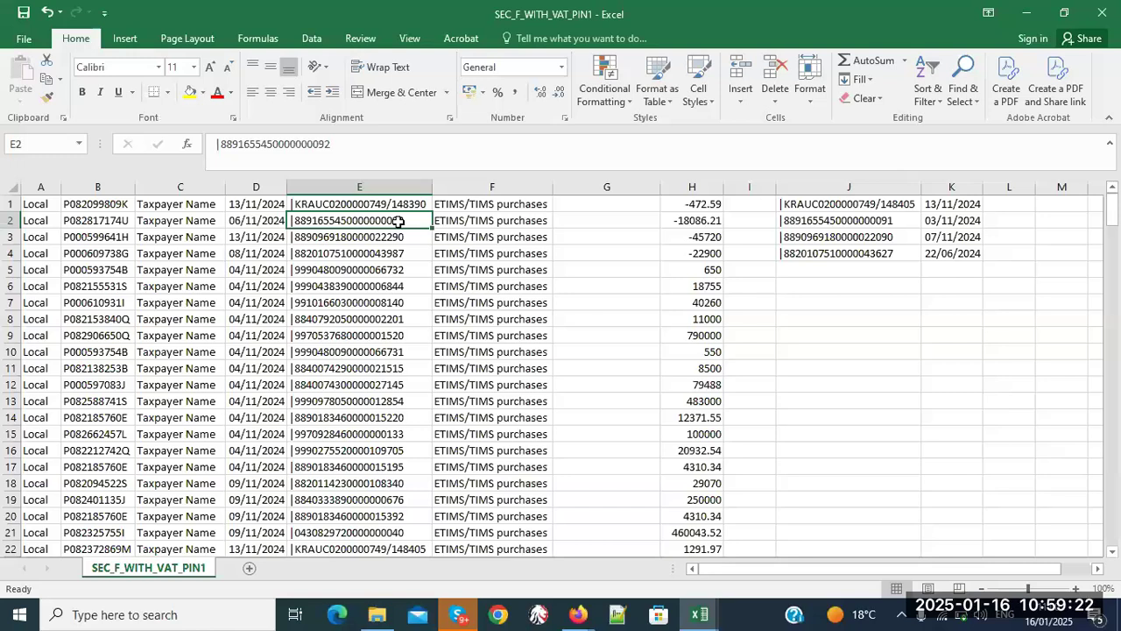
click(888, 226)
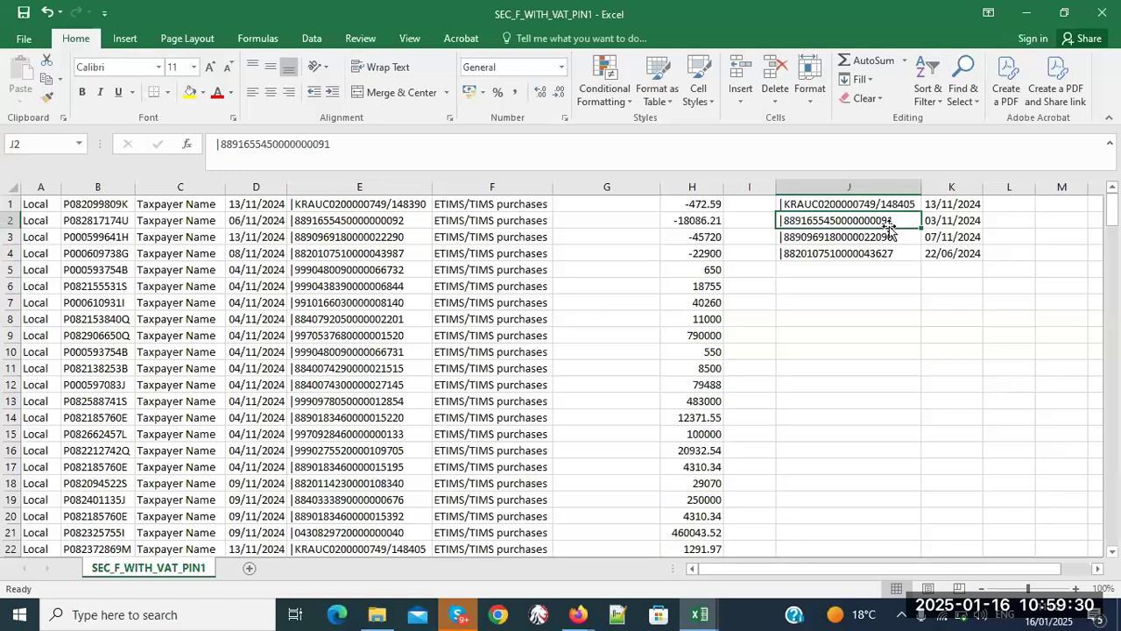
click(8, 220)
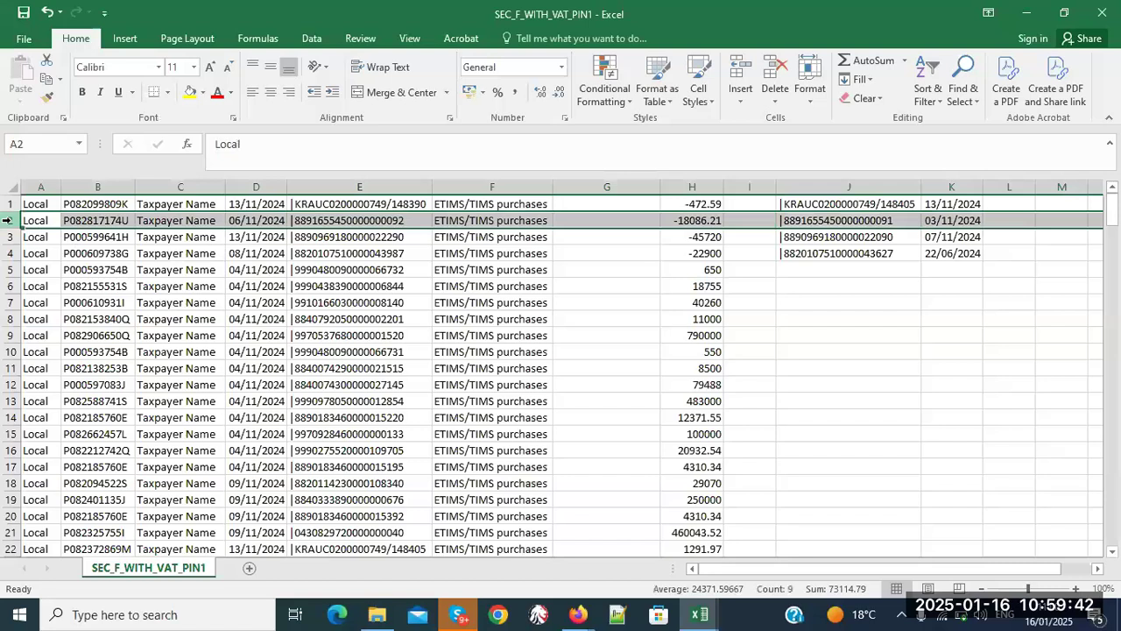
click(691, 222)
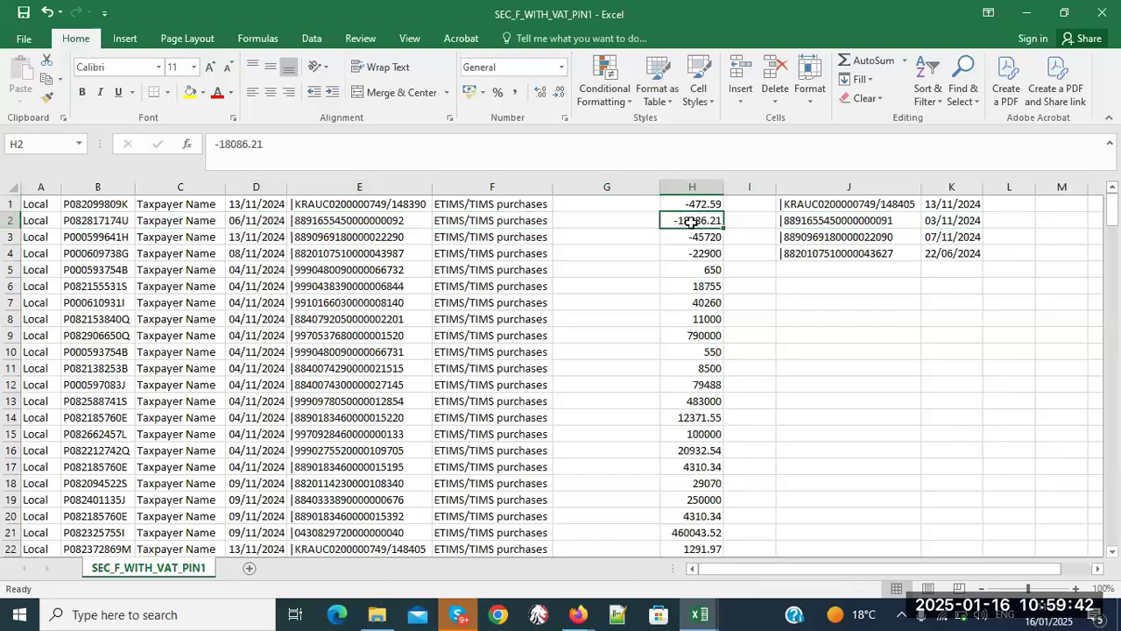
click(874, 227)
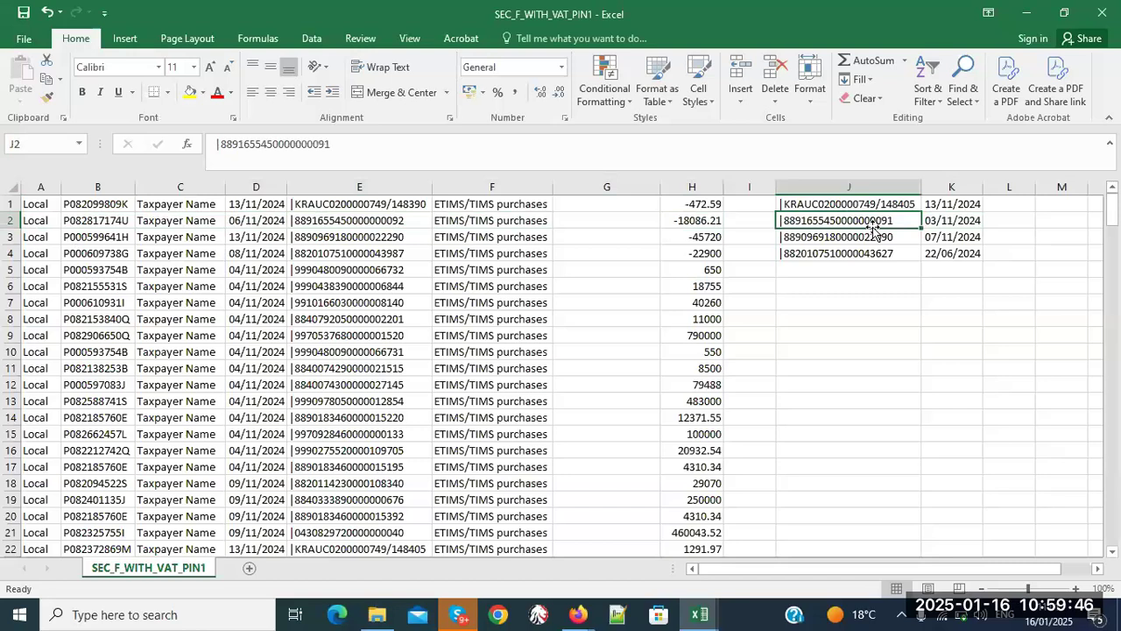
click(975, 218)
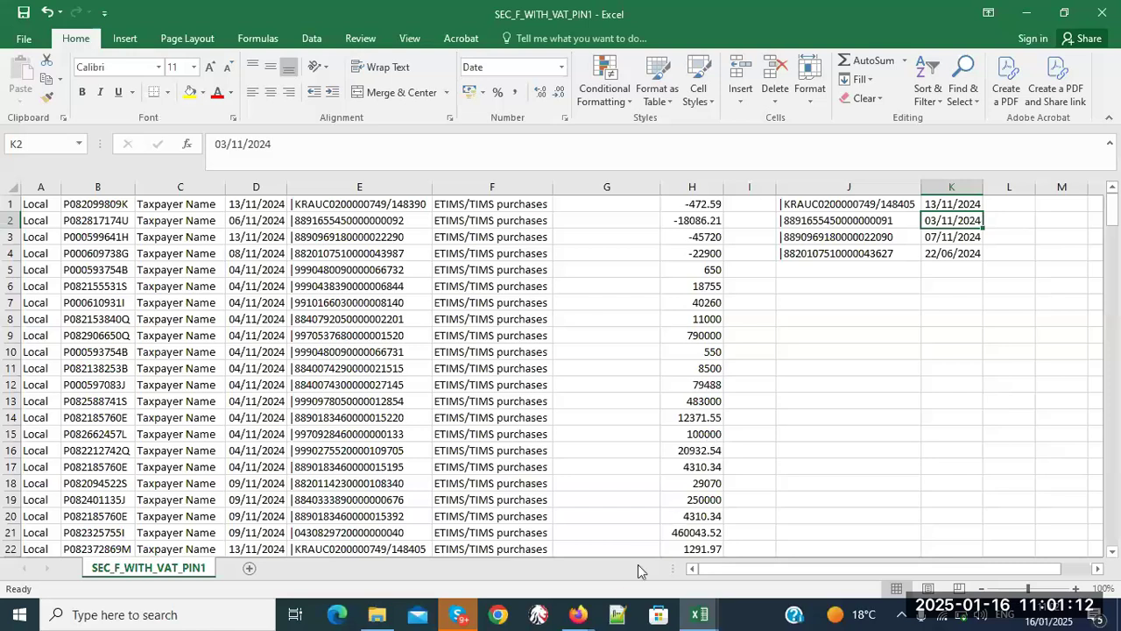
mouse_move(587, 616)
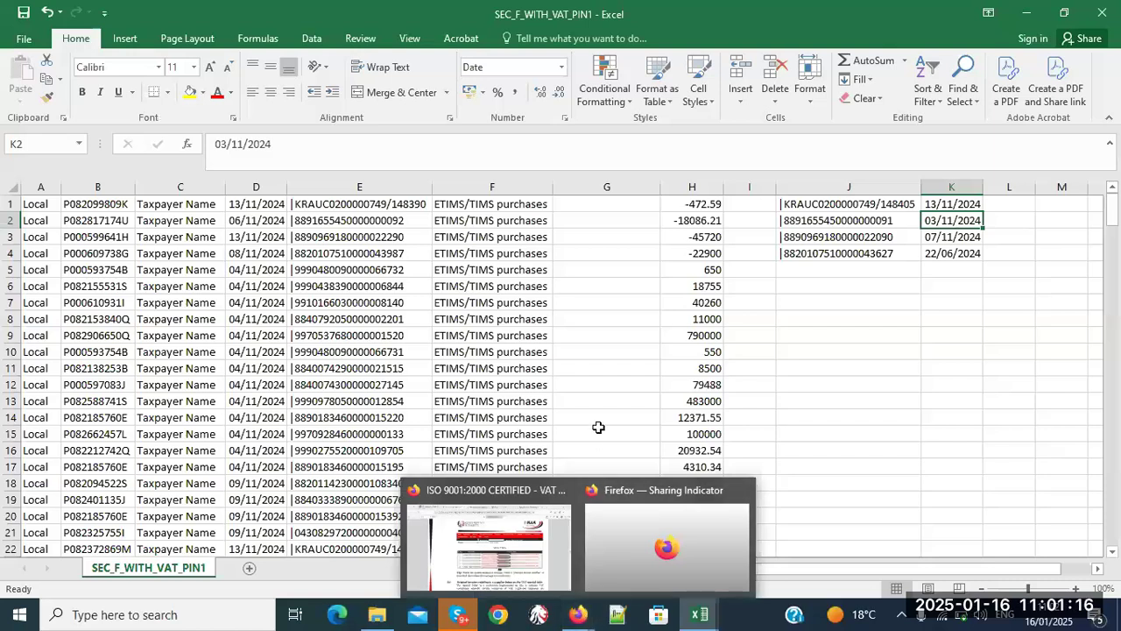
- Leave the purchases sheet and show the VAT Prepopulated Return Zoom meeting tab in Firefox
click(599, 429)
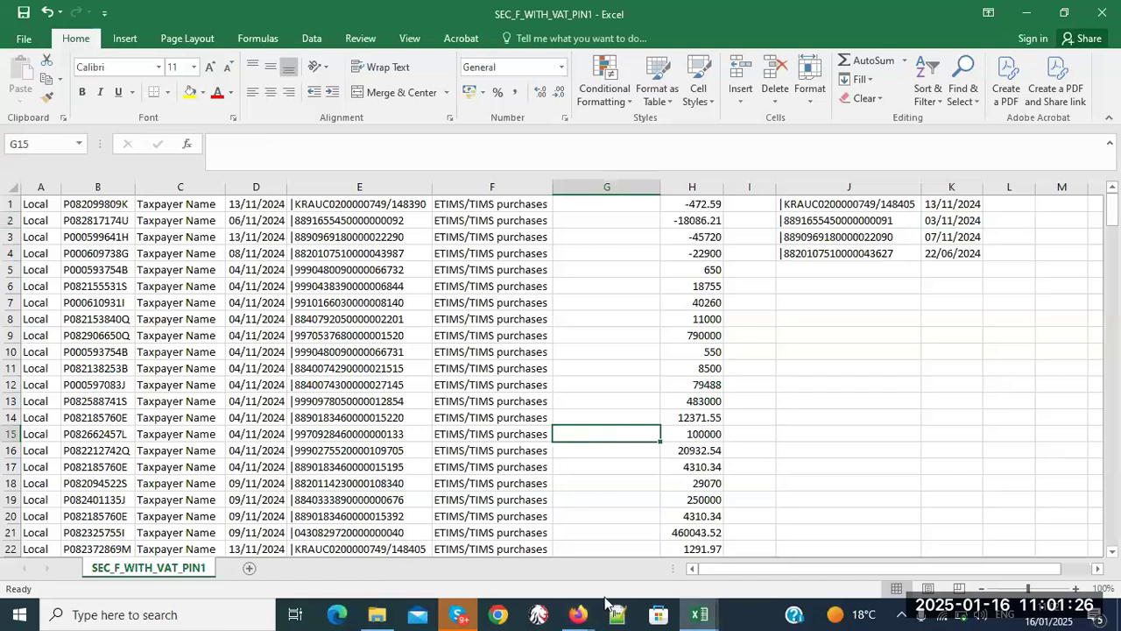
mouse_move(575, 618)
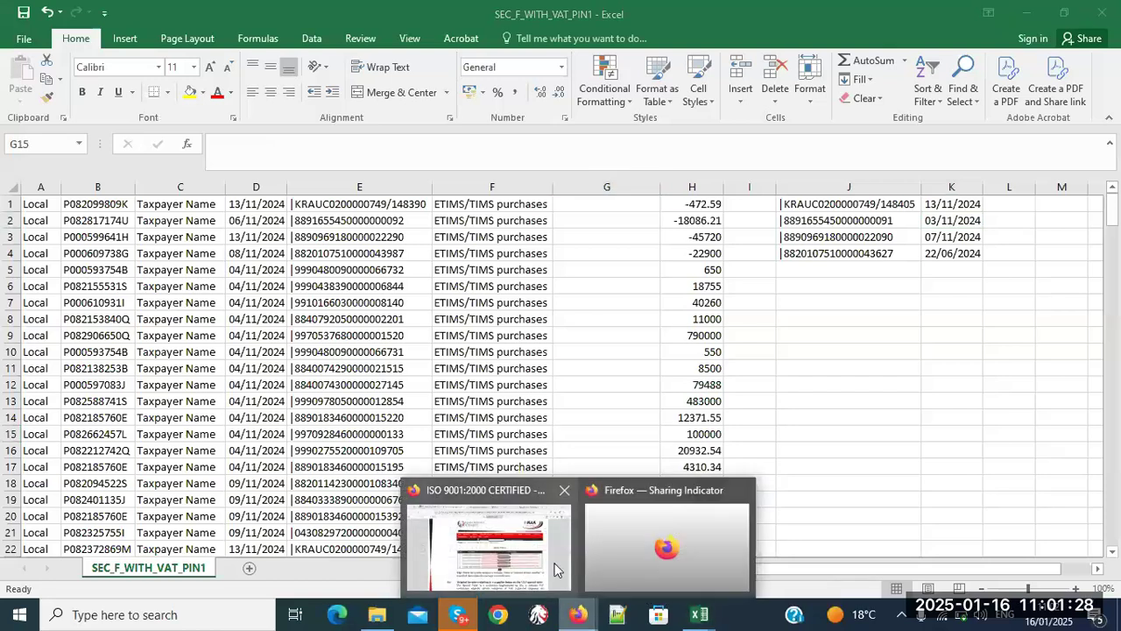
click(557, 568)
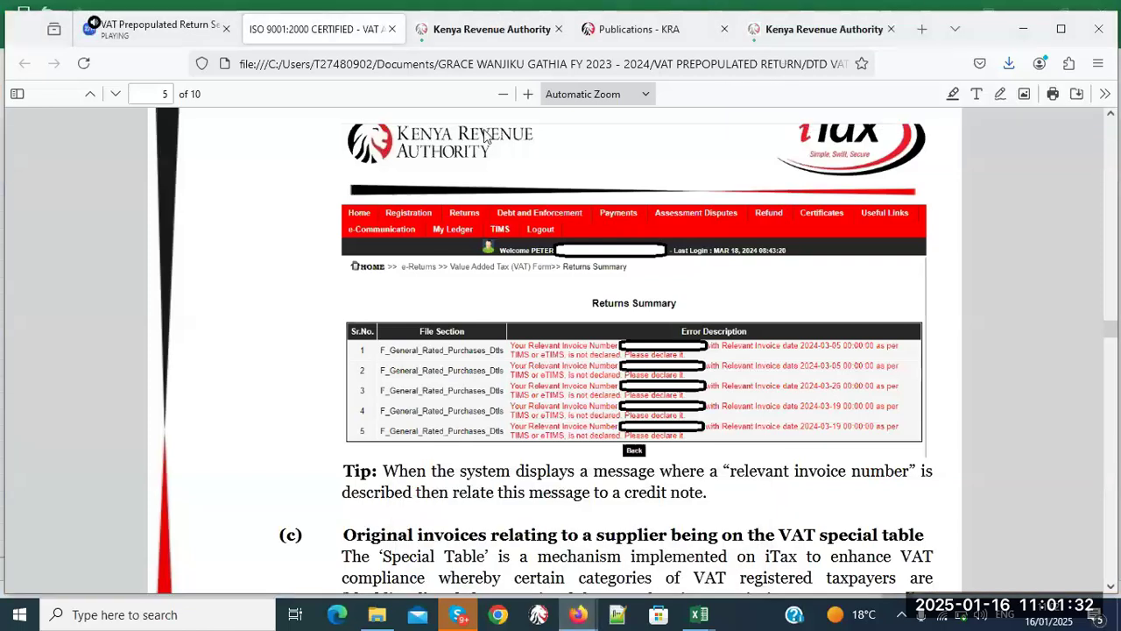
click(158, 35)
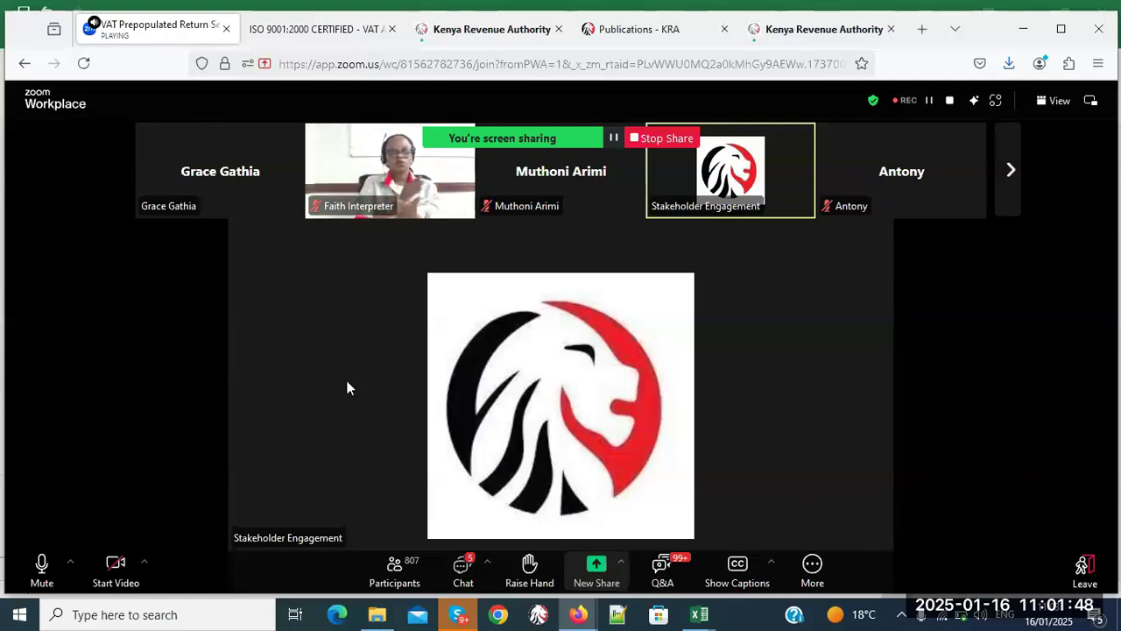
- Show the VAT3 return's D_Zero_Rated_Sales_Dtls sheet and scroll across its zero-rated sales and exports tables
mouse_move(707, 620)
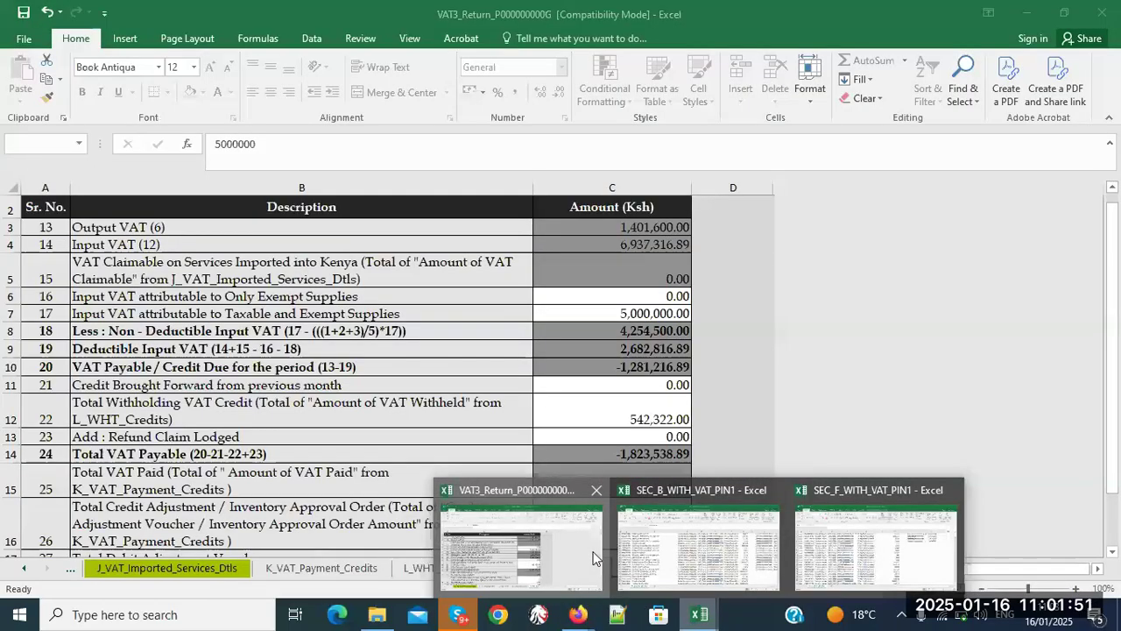
click(517, 543)
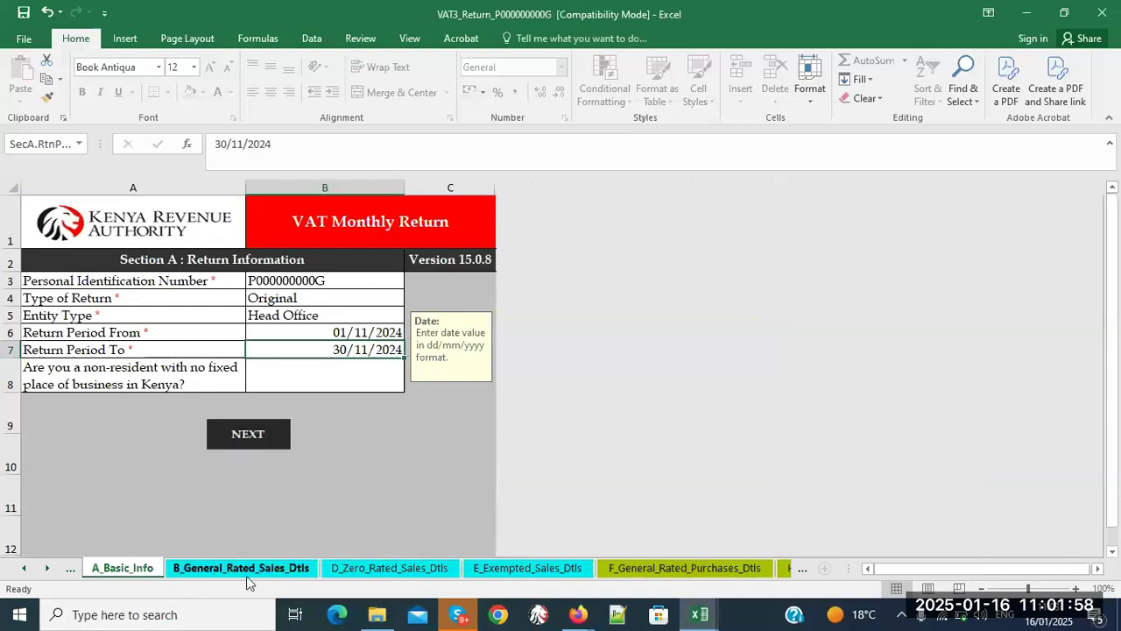
click(421, 569)
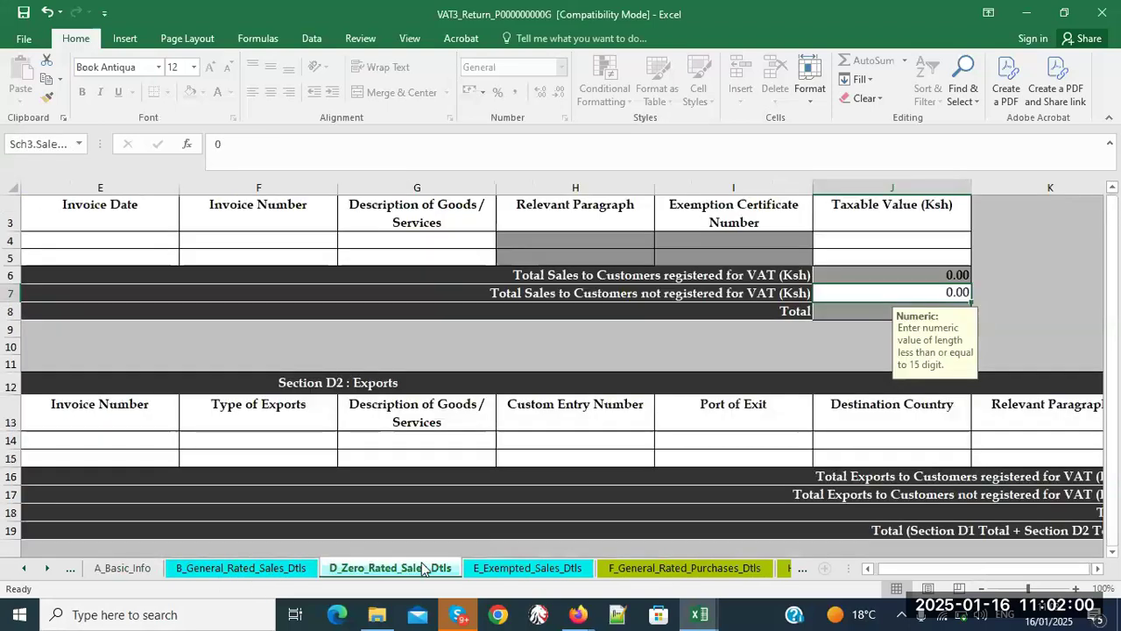
click(1098, 569)
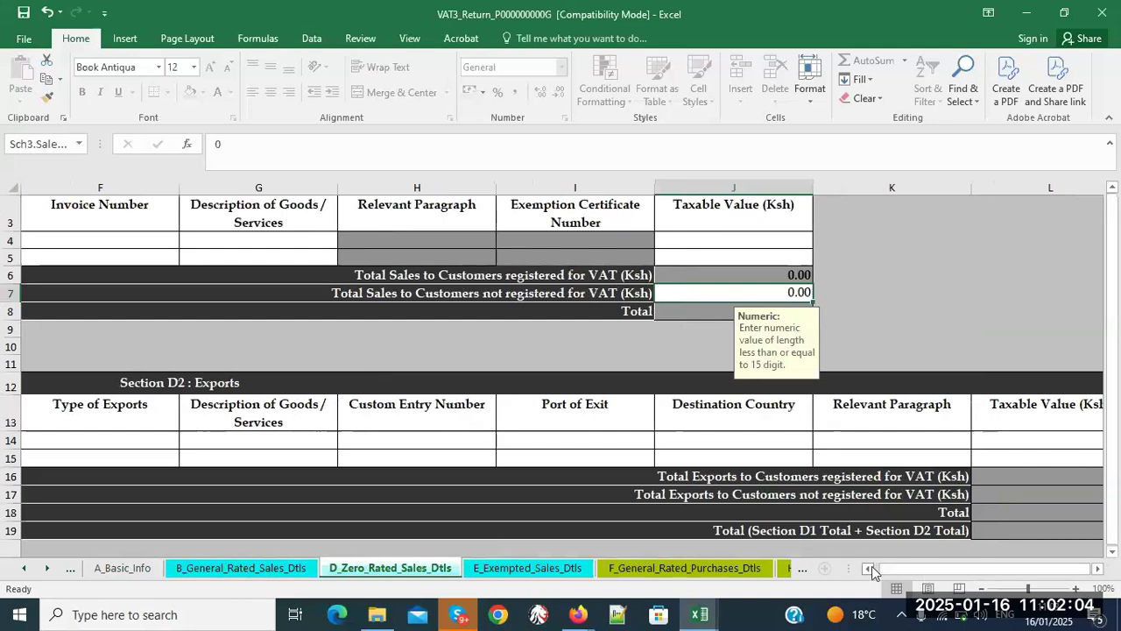
click(870, 568)
click(870, 569)
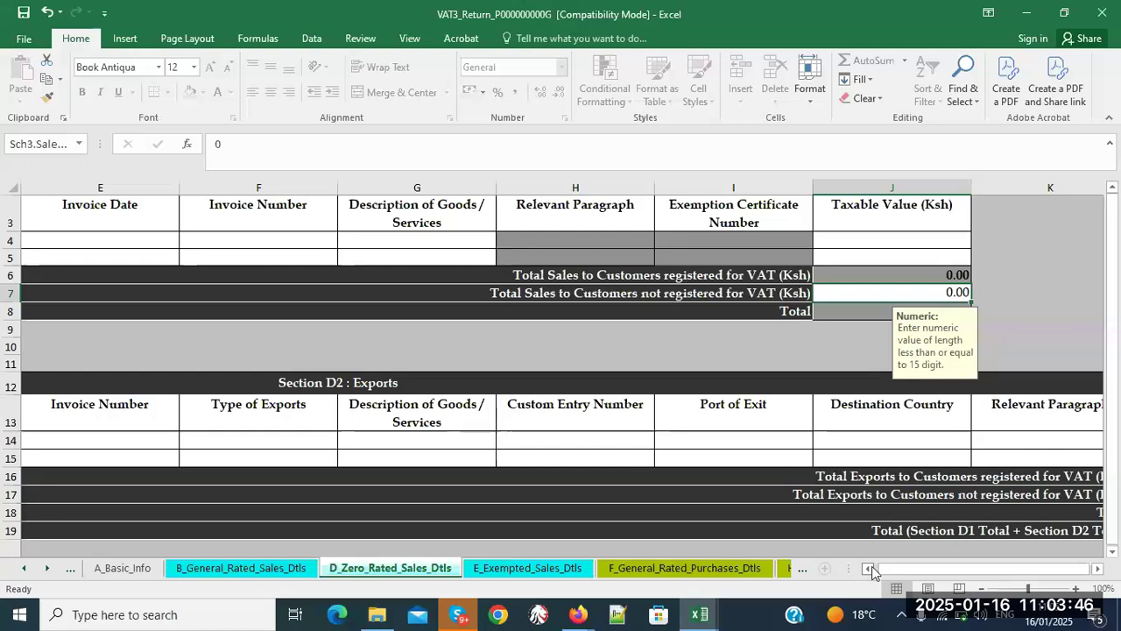
- Review the Section D2 export entry cells: Invoice Number, Type of Exports and goods description
click(68, 438)
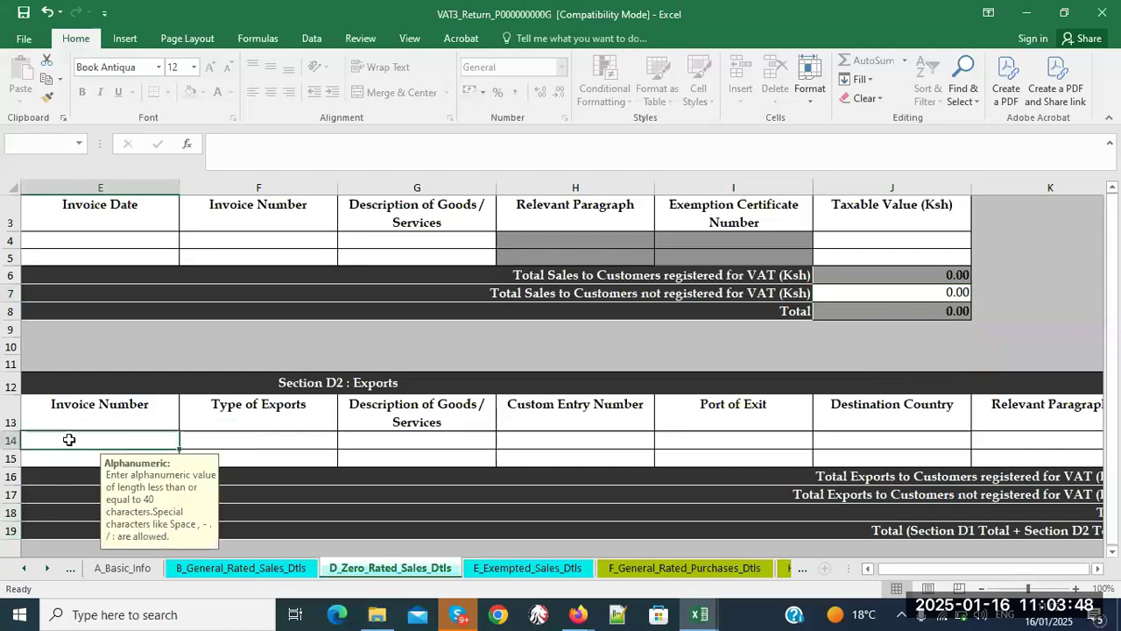
click(250, 441)
click(400, 441)
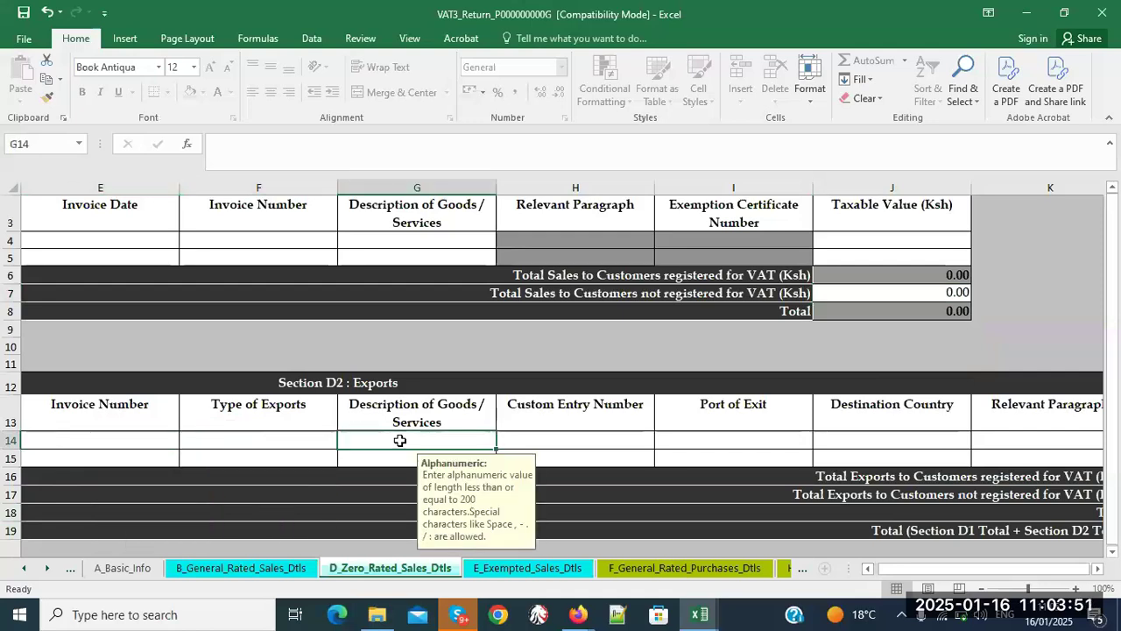
click(1097, 567)
click(1098, 568)
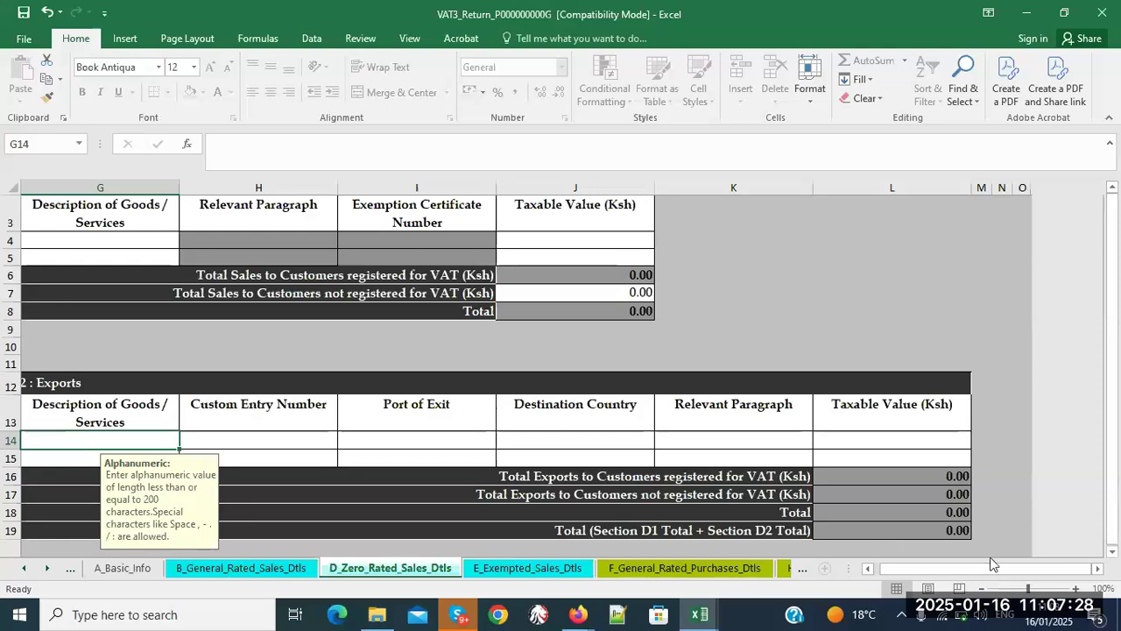
- Step through the later sheet tabs past the imported services VAT sheet
click(804, 571)
click(804, 571)
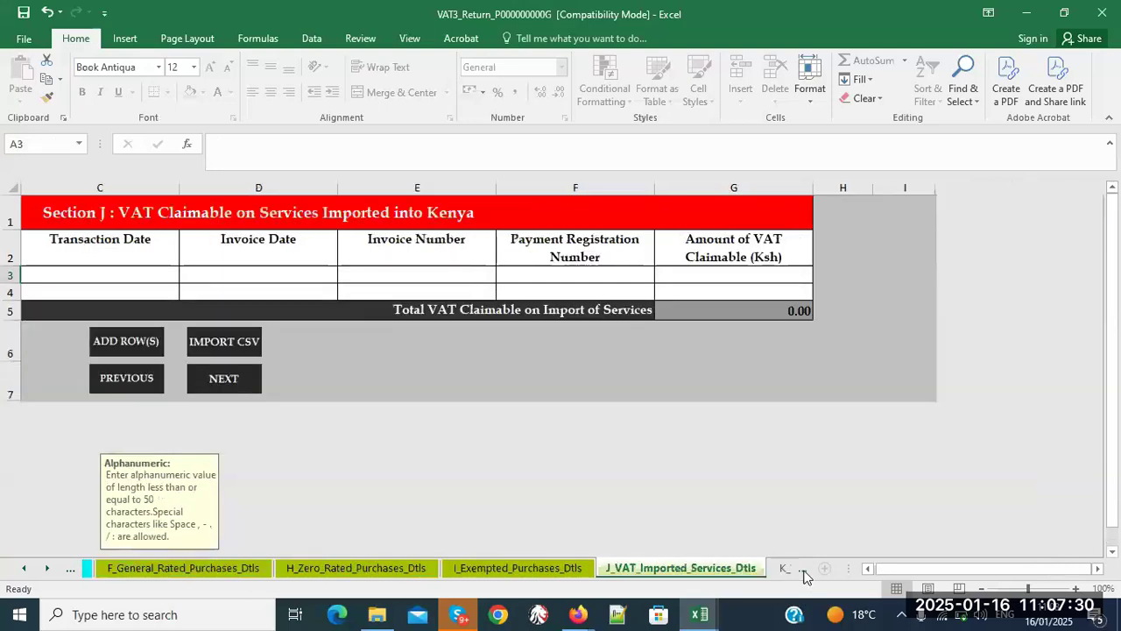
click(805, 571)
click(805, 572)
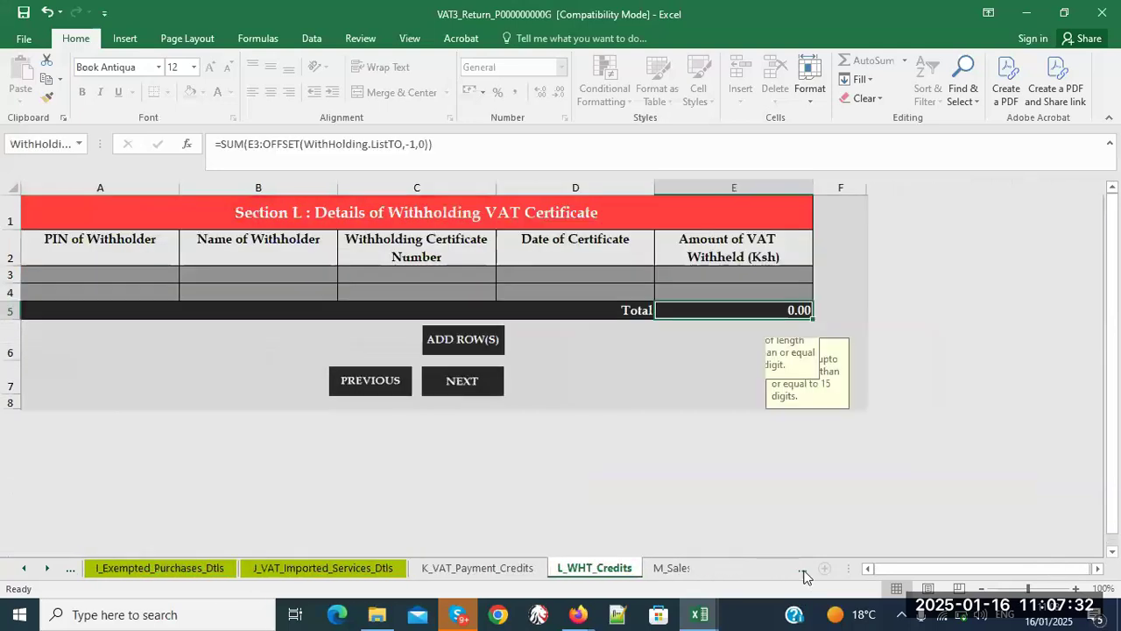
- Move forward through the sheet tabs toward O_VAT_Due
click(805, 571)
click(804, 572)
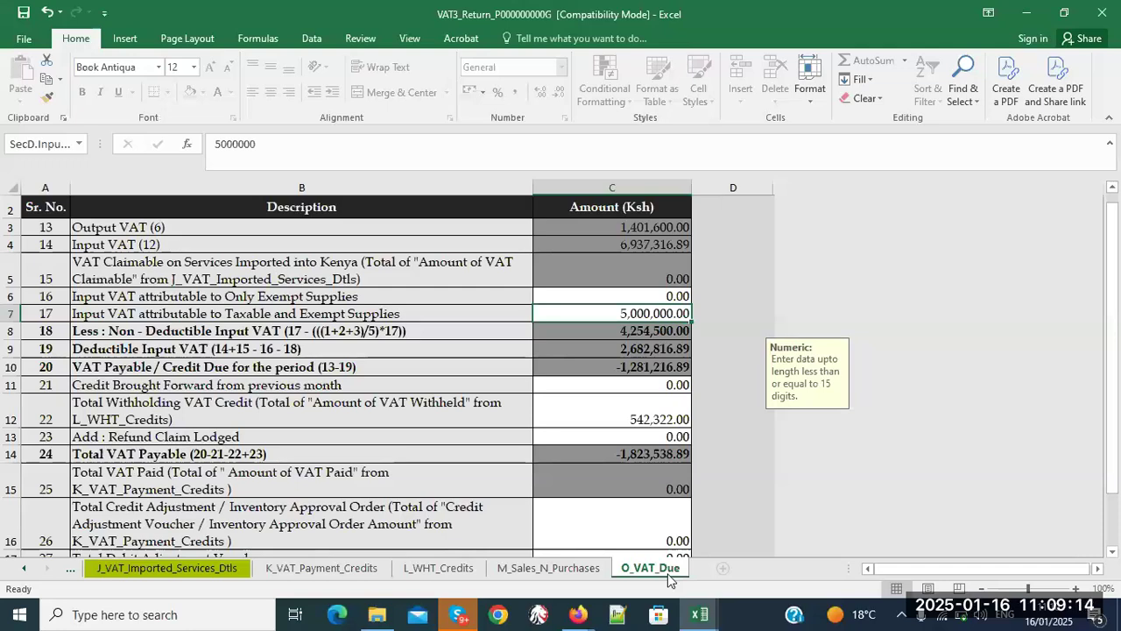
click(576, 534)
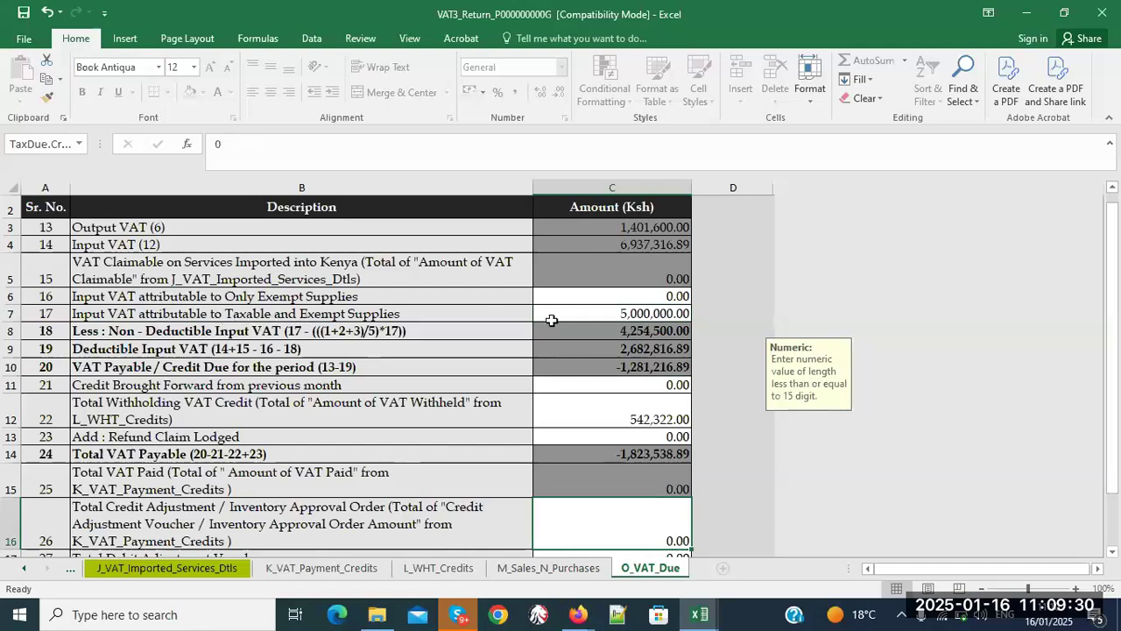
click(583, 313)
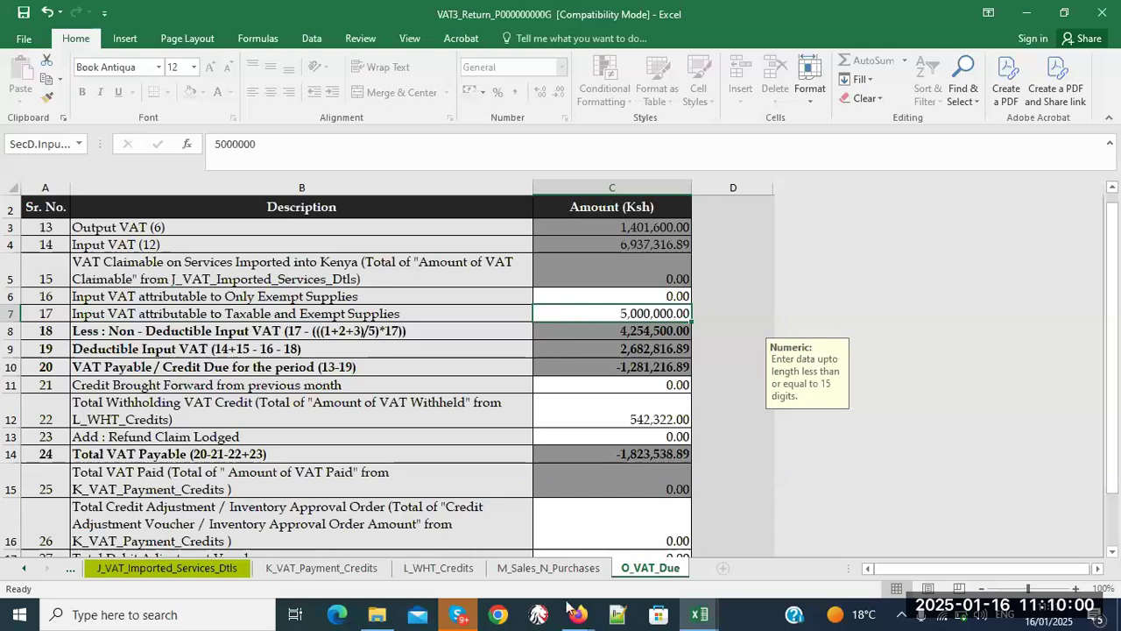
click(142, 622)
- In Calculator, work out 5,000,000 as a share of 8,000,000: 62.5 percent
text(ca)
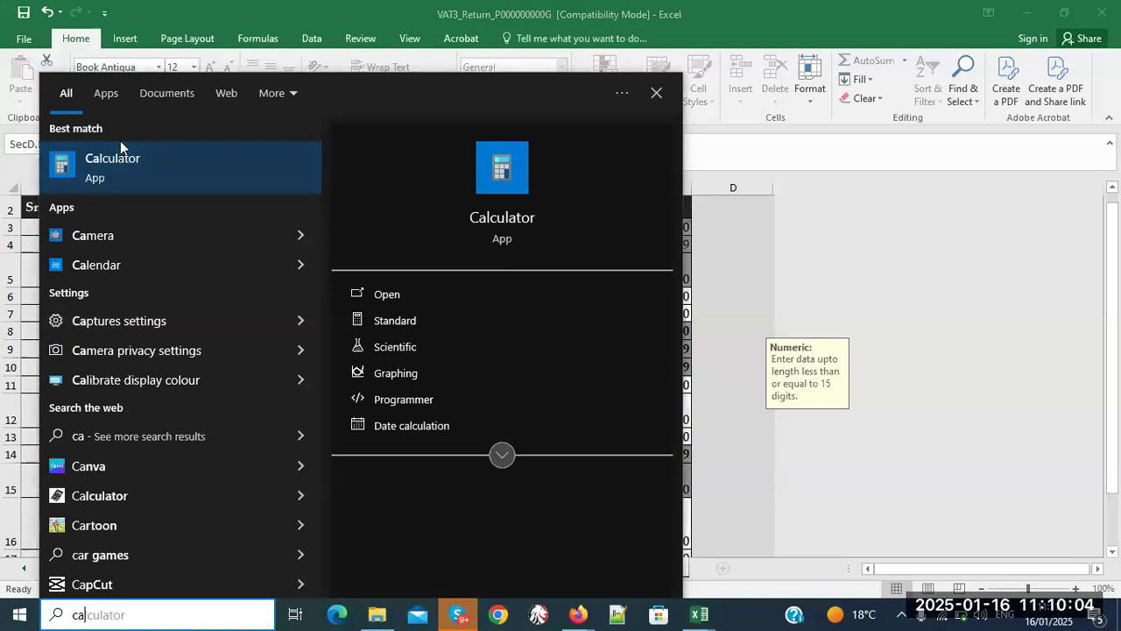
click(106, 165)
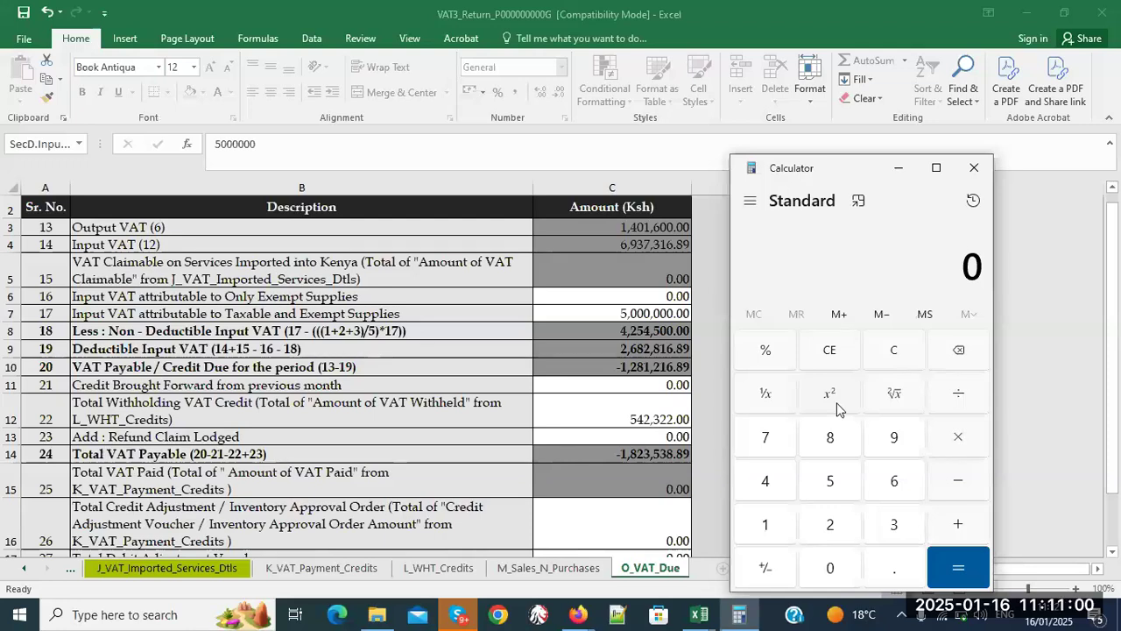
text(5000000)
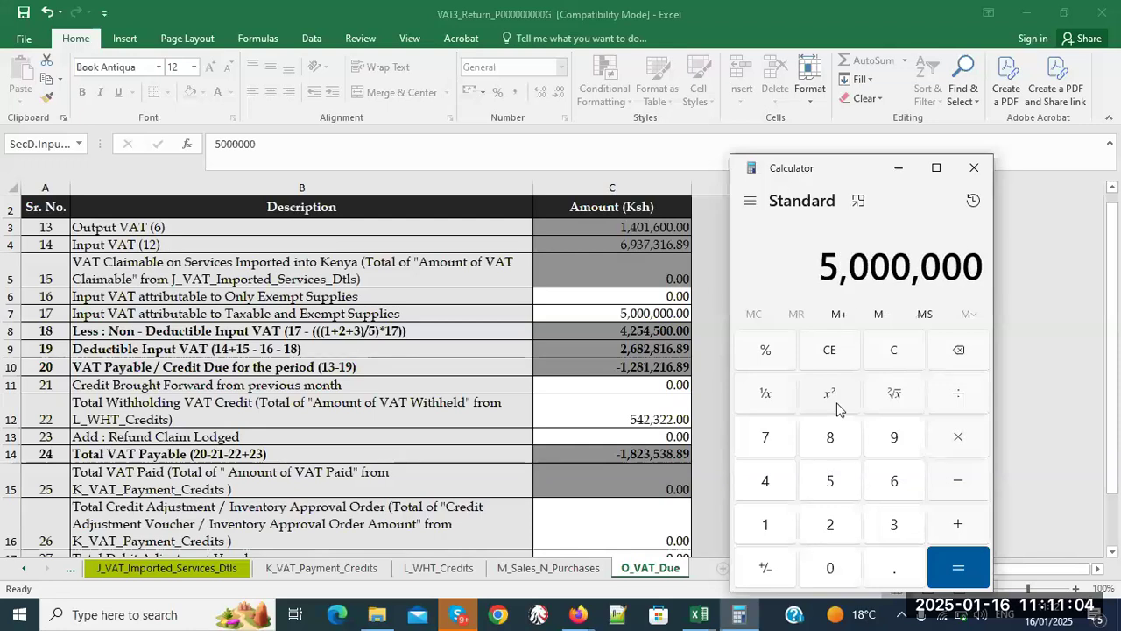
key(plus)
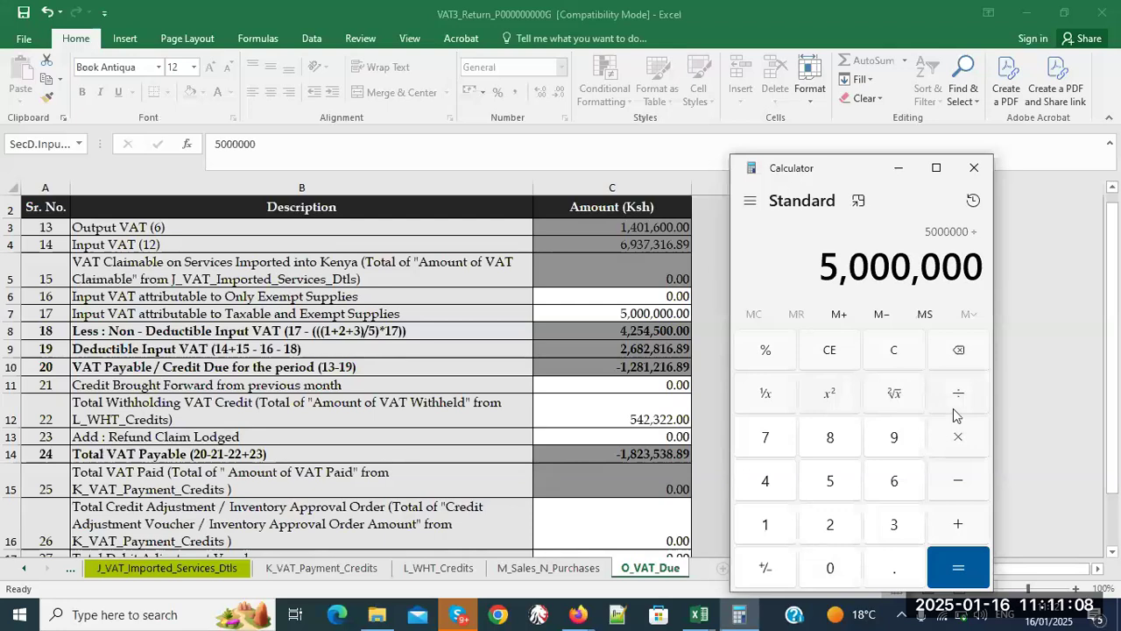
text(8000000)
click(961, 571)
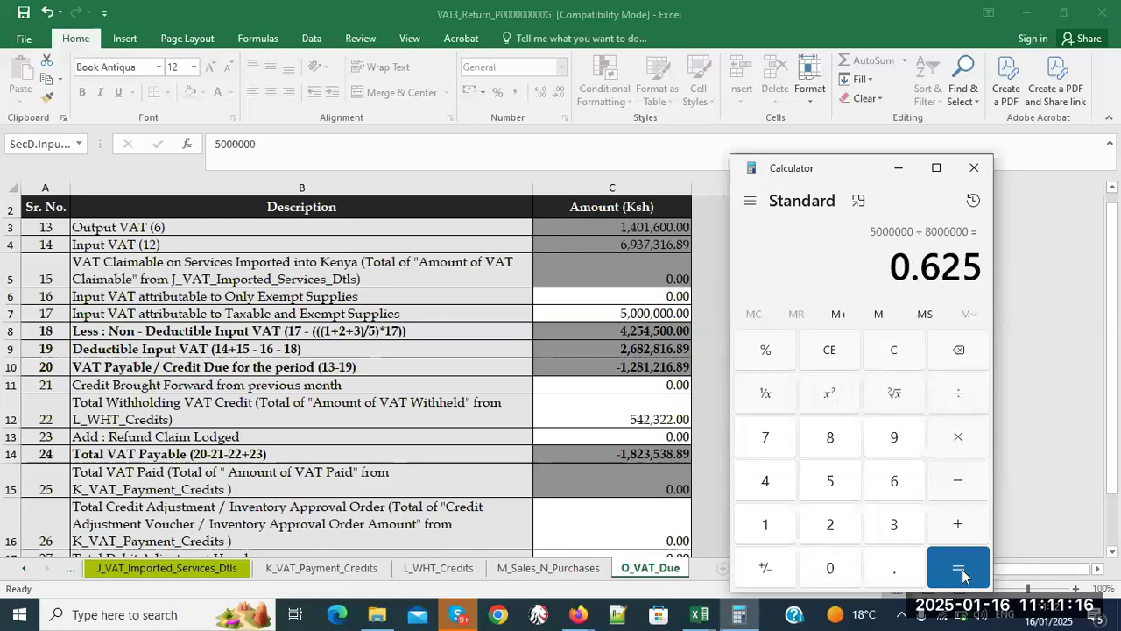
click(963, 449)
text(100)
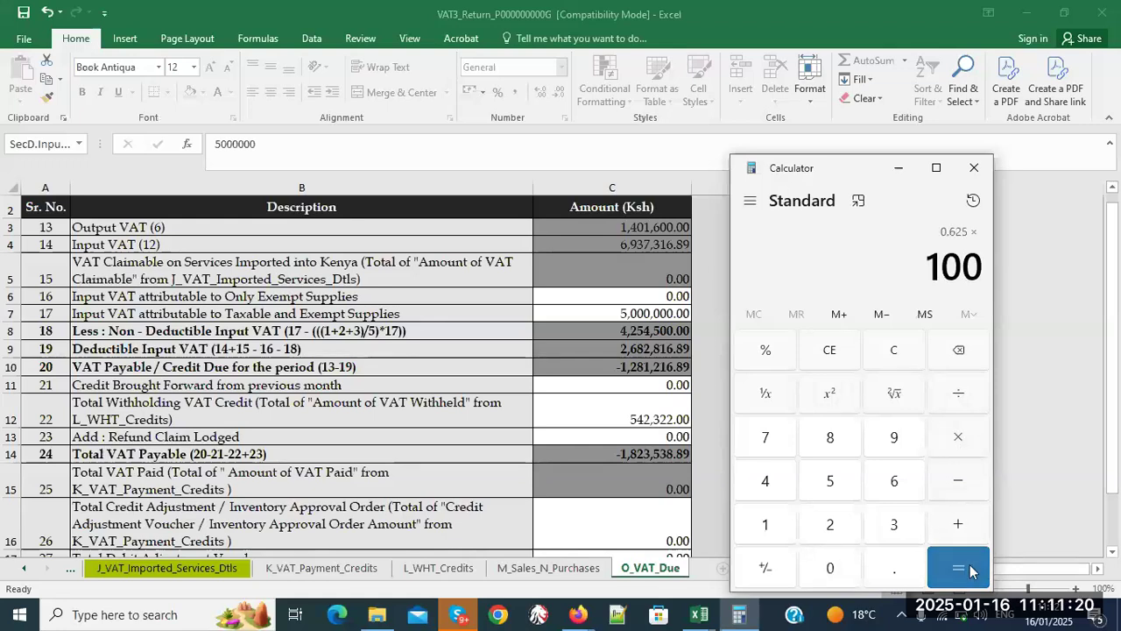
click(970, 568)
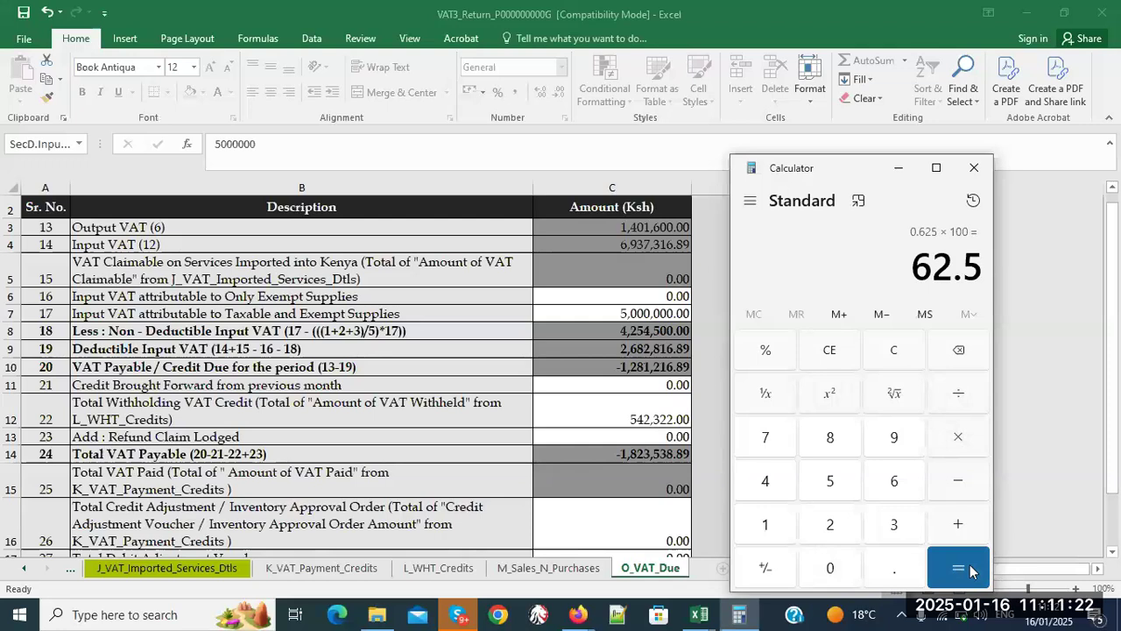
- Go back to the Excel workbook, then bring the Zoom meeting window to the front
click(611, 314)
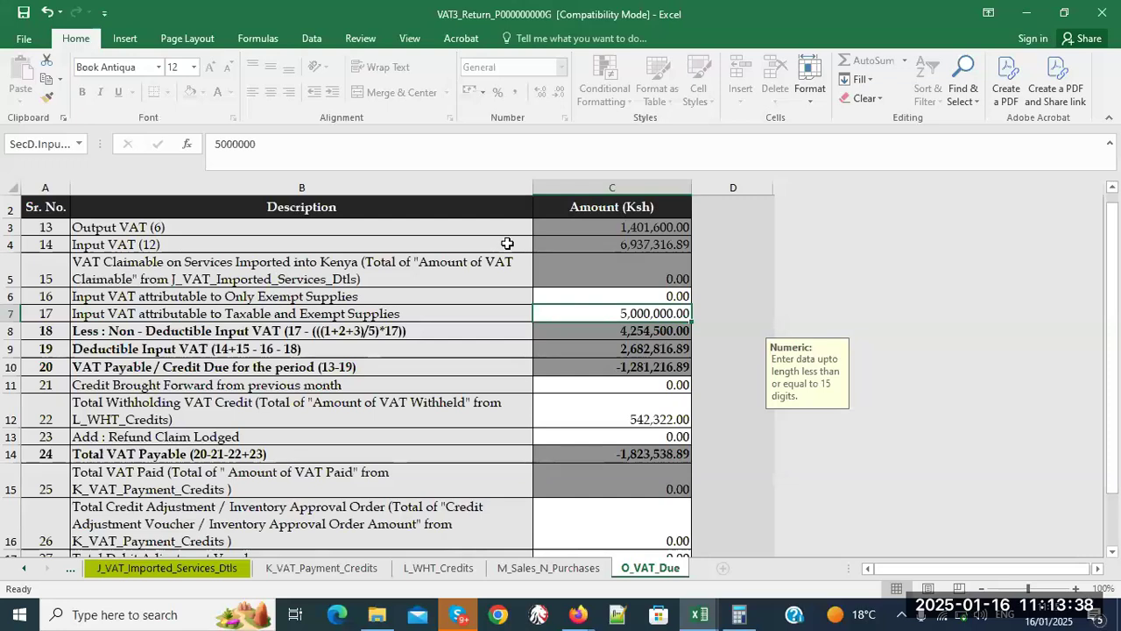
mouse_move(577, 618)
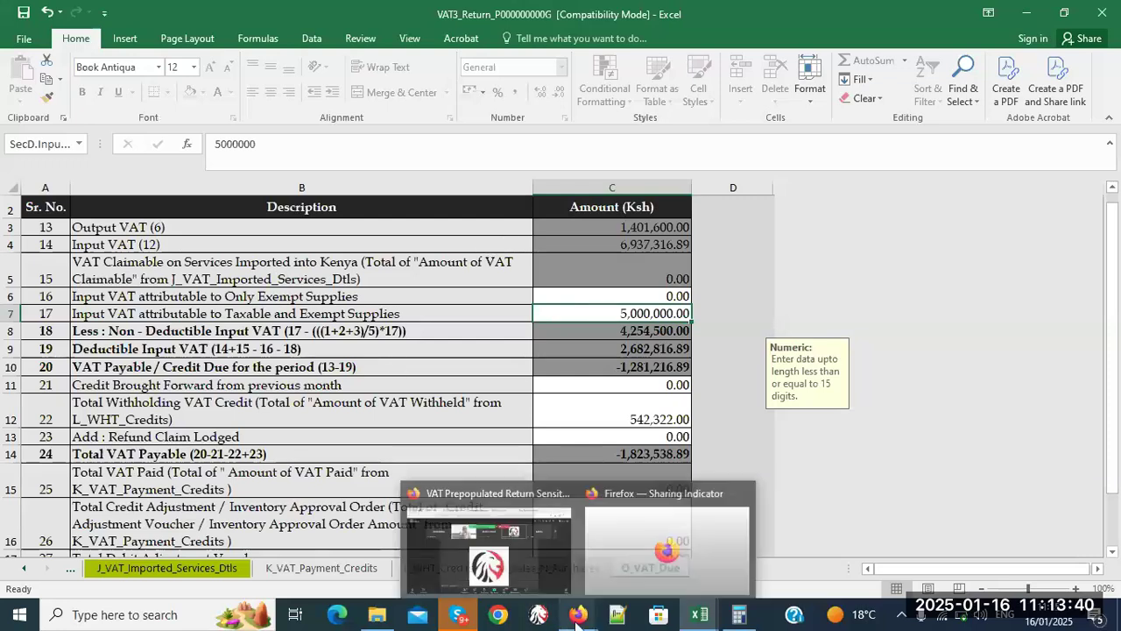
click(557, 574)
mouse_move(557, 574)
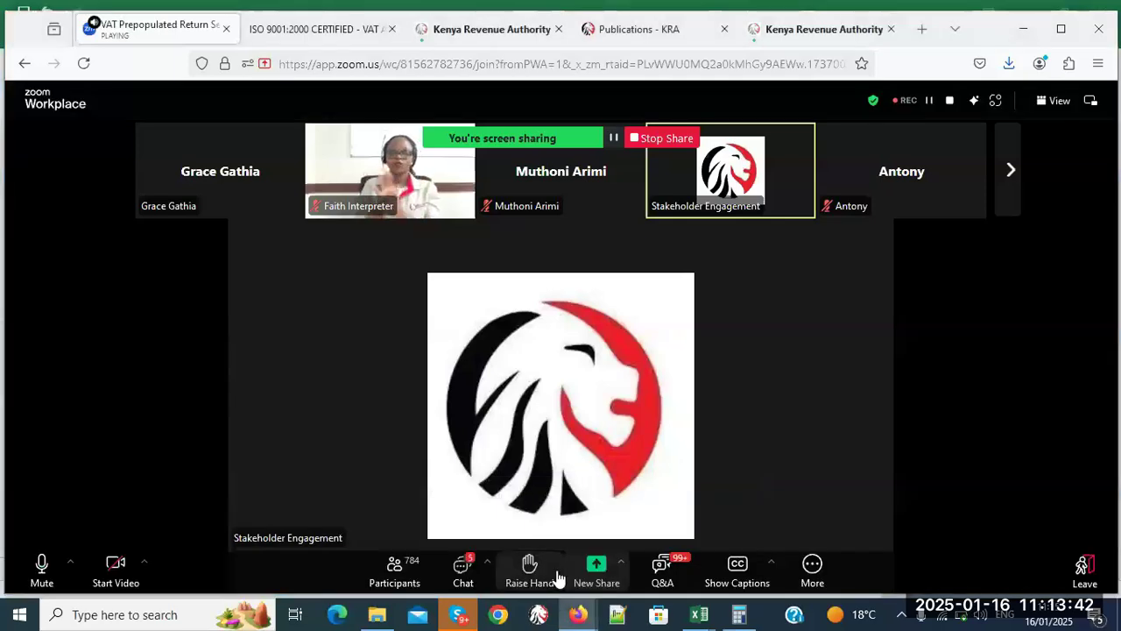